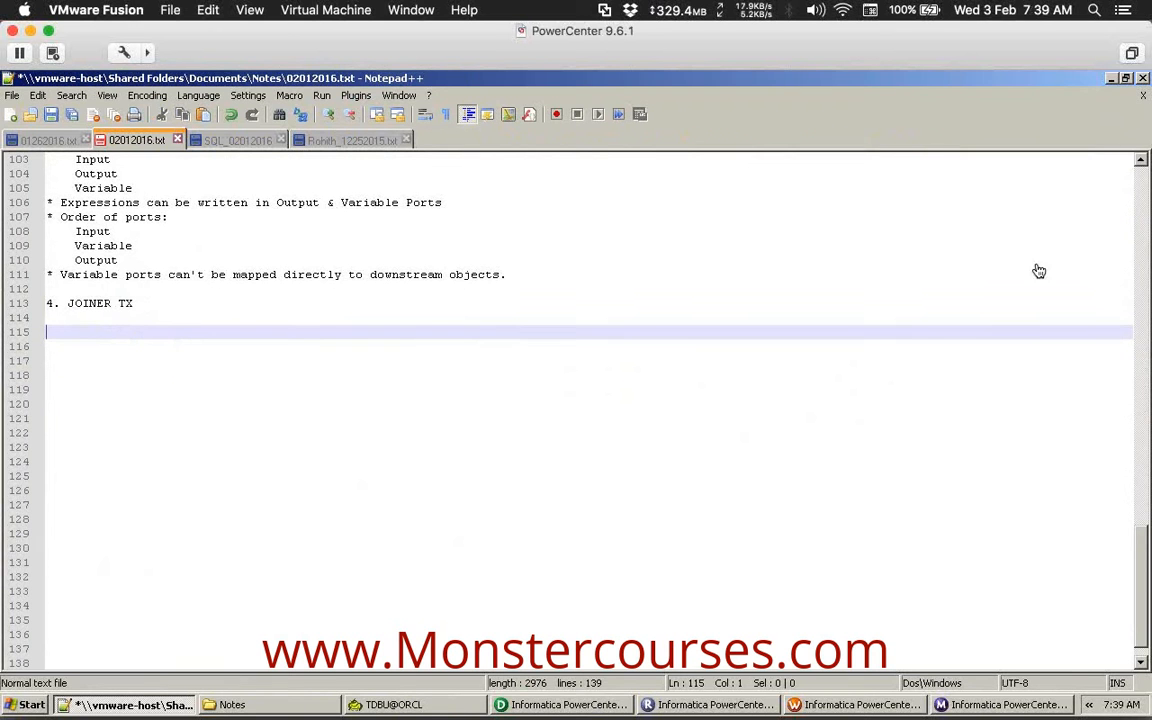
Add the bullet "* Used to join tables to get related values" directly under the "4. JOINER TX" heading.
{"action": "left_click", "coordinate": [1088, 75]}
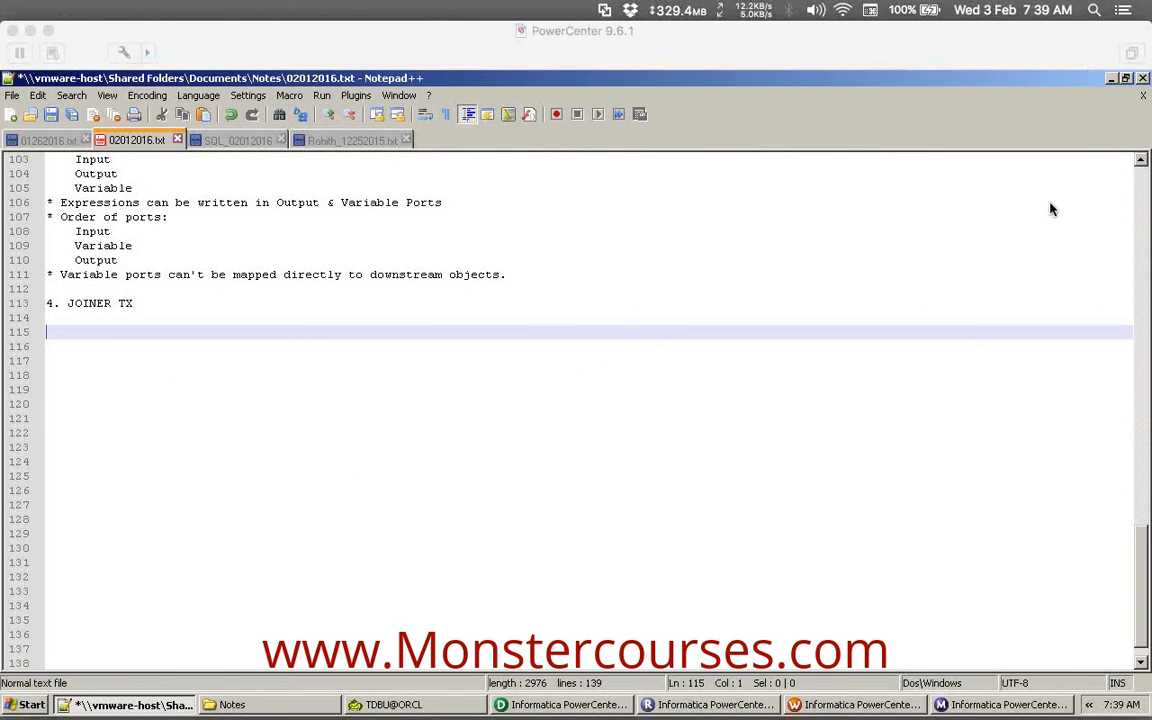
{"action": "left_click", "coordinate": [219, 383]}
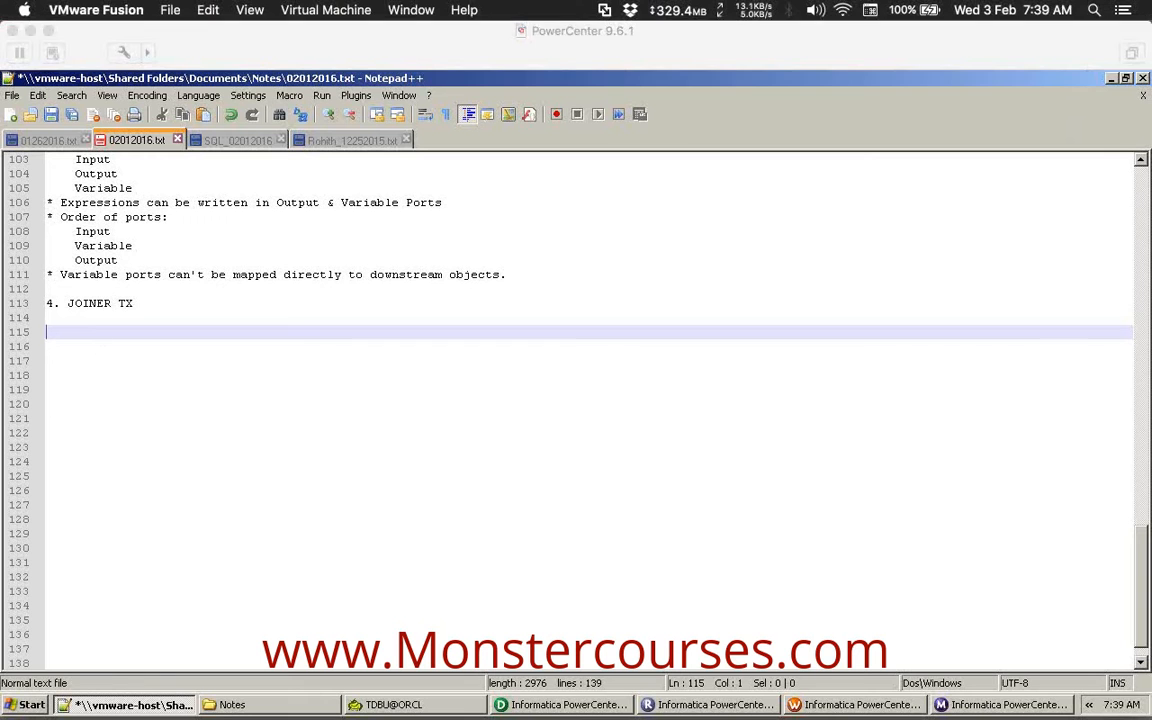
{"action": "key", "text": "Up"}
{"action": "type", "text": "* "}
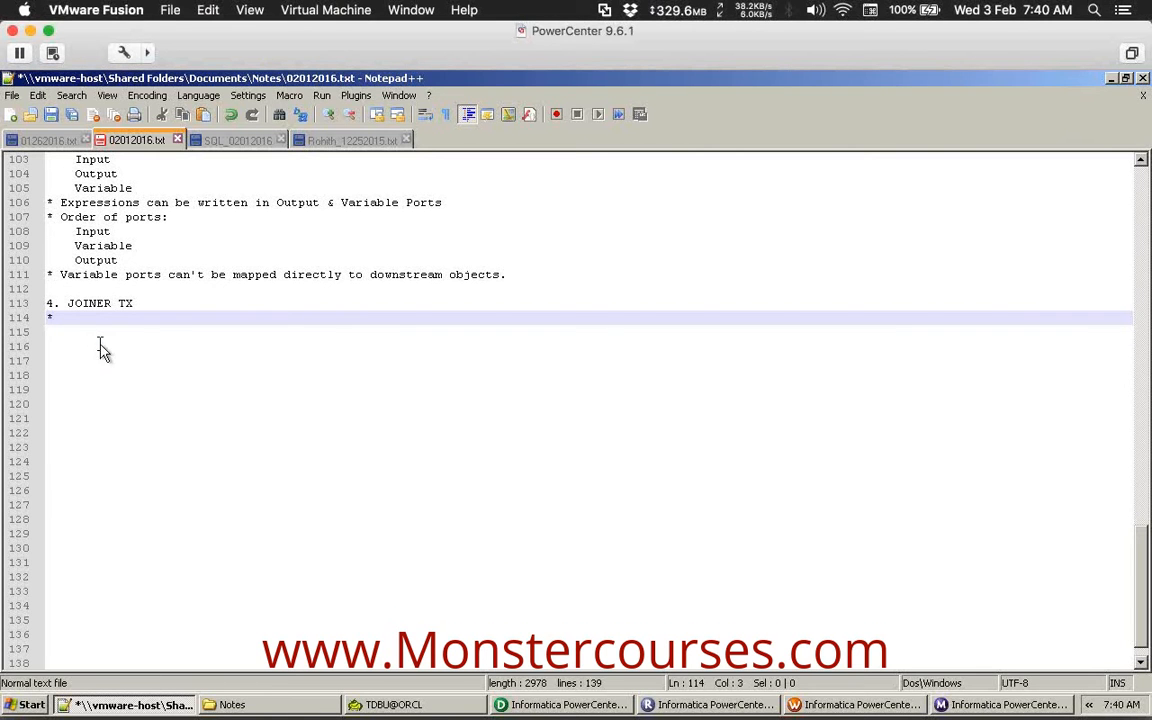
{"action": "type", "text": "Used to join tabl"}
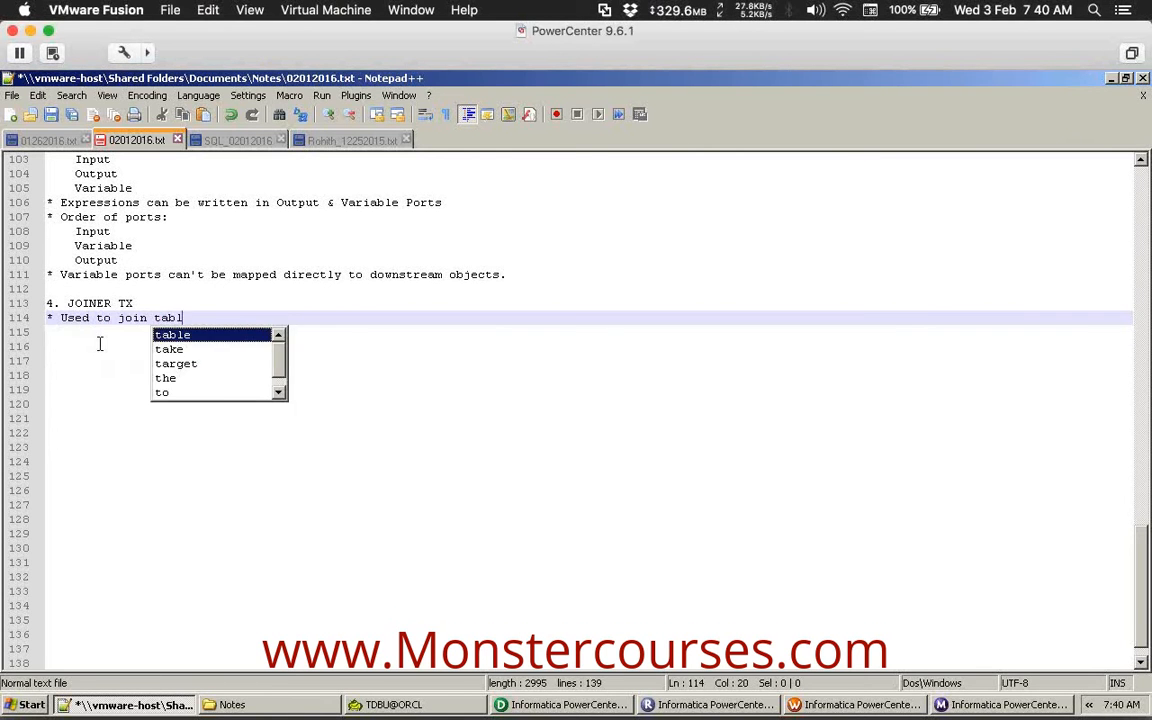
{"action": "type", "text": "es to get re"}
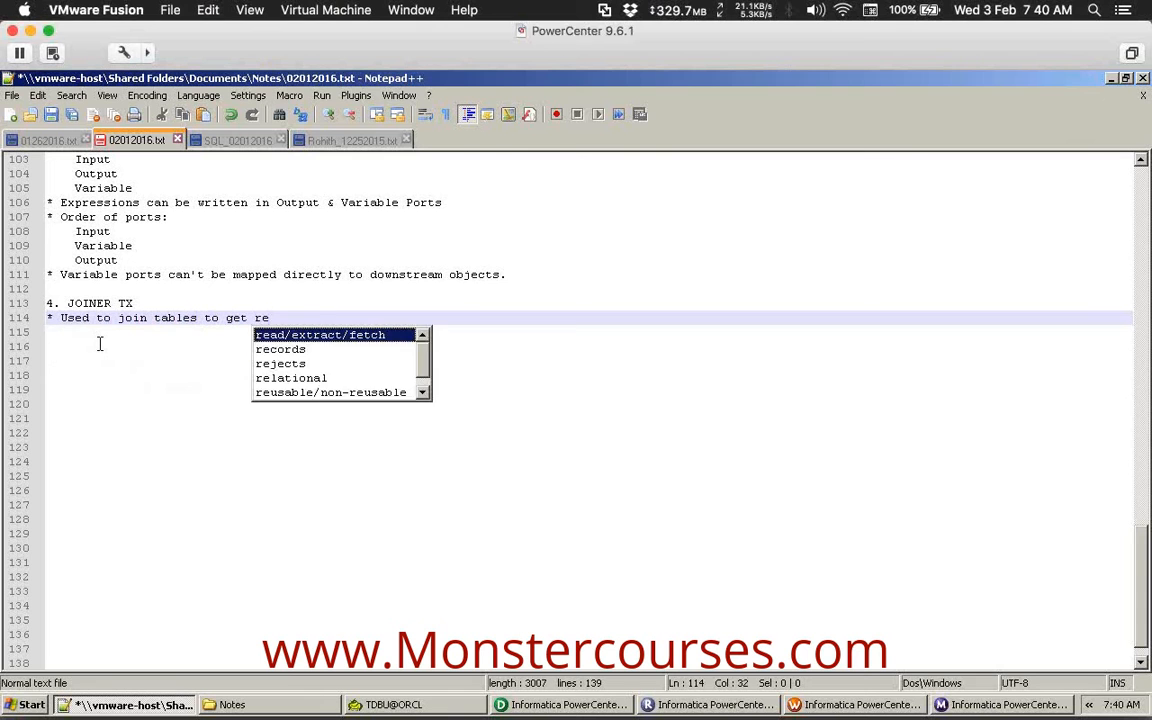
{"action": "type", "text": "lated values"}
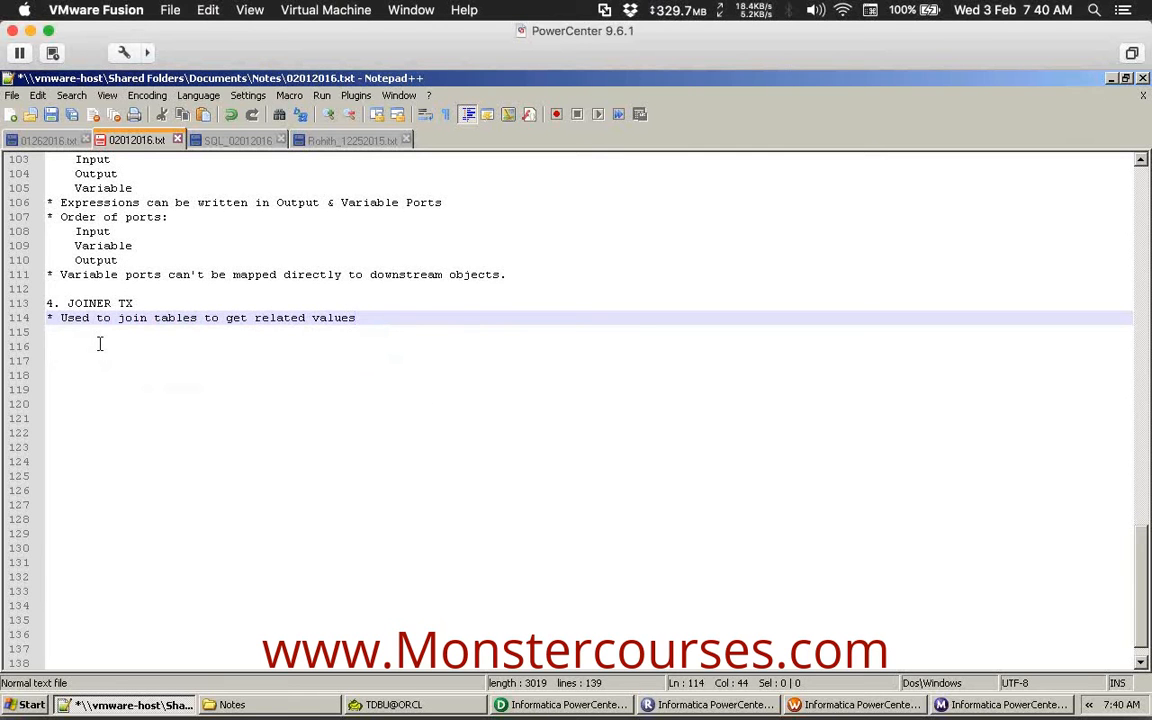
{"action": "key", "text": "Return"}
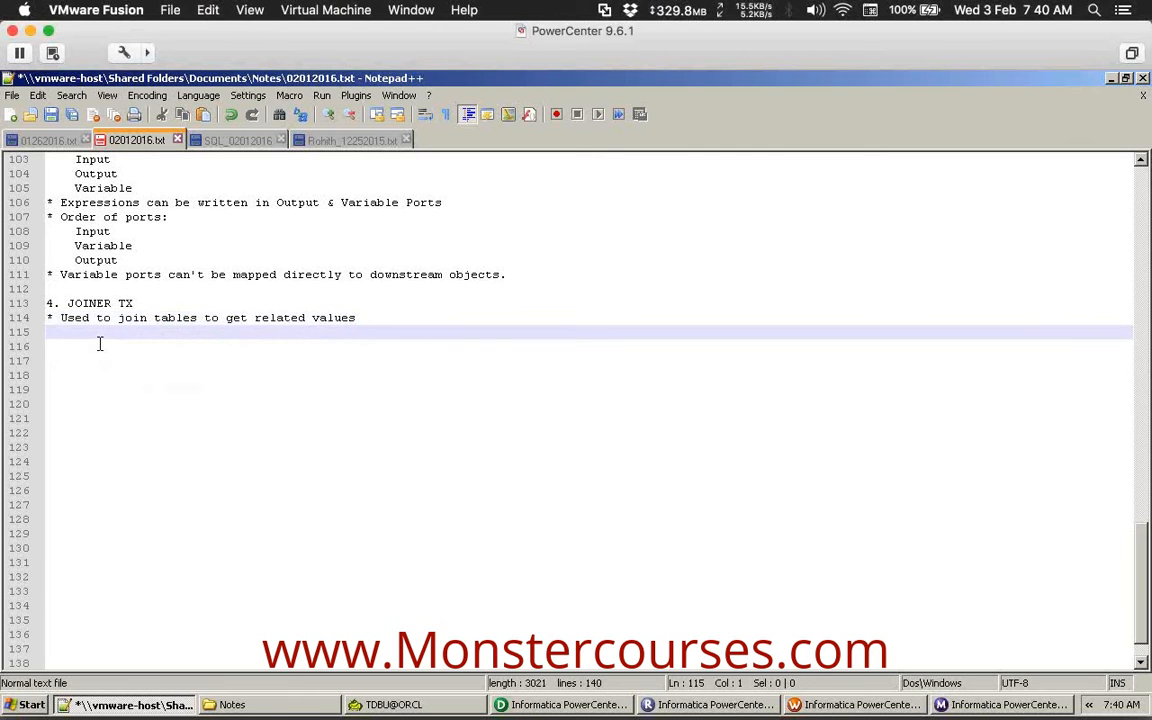
Add a second JOINER TX bullet reading "* Active & Connected".
{"action": "type", "text": "* A"}
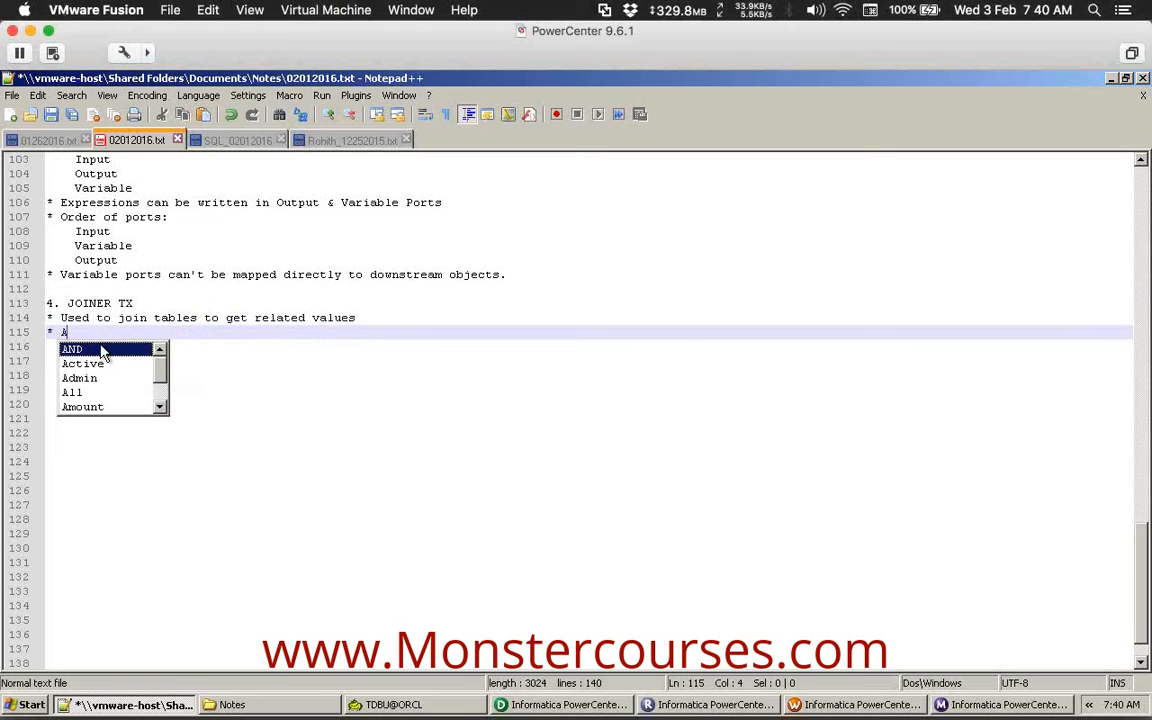
{"action": "type", "text": "ctive & Connected"}
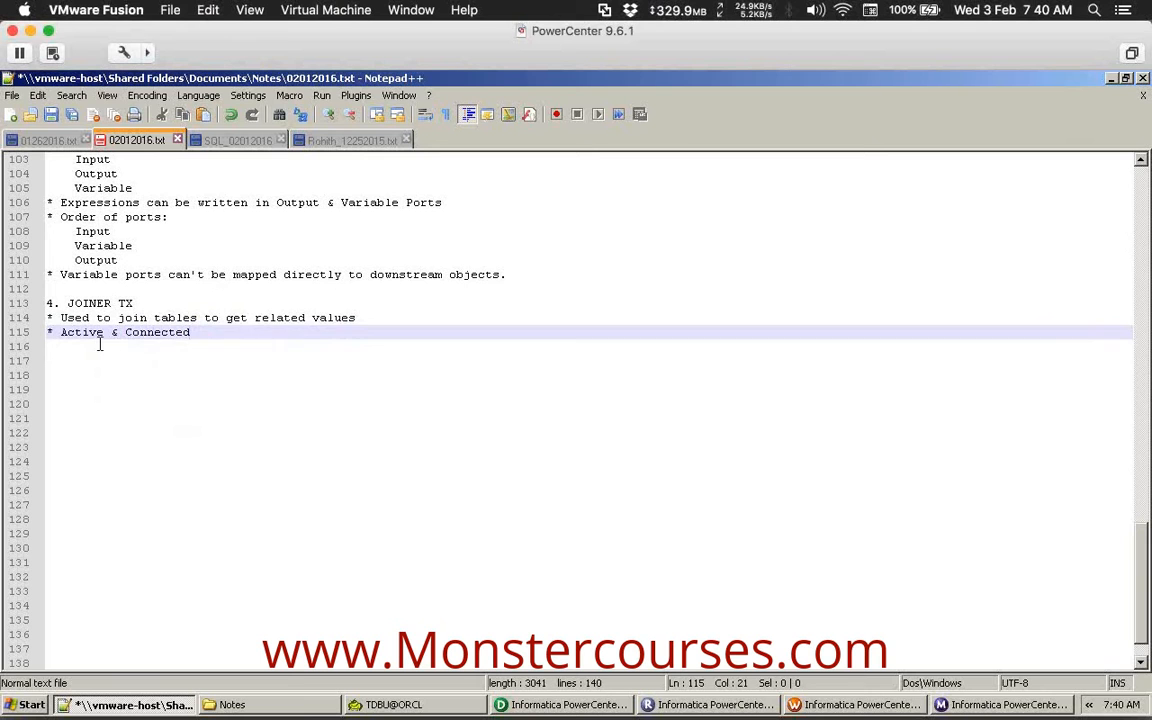
{"action": "key", "text": "Return"}
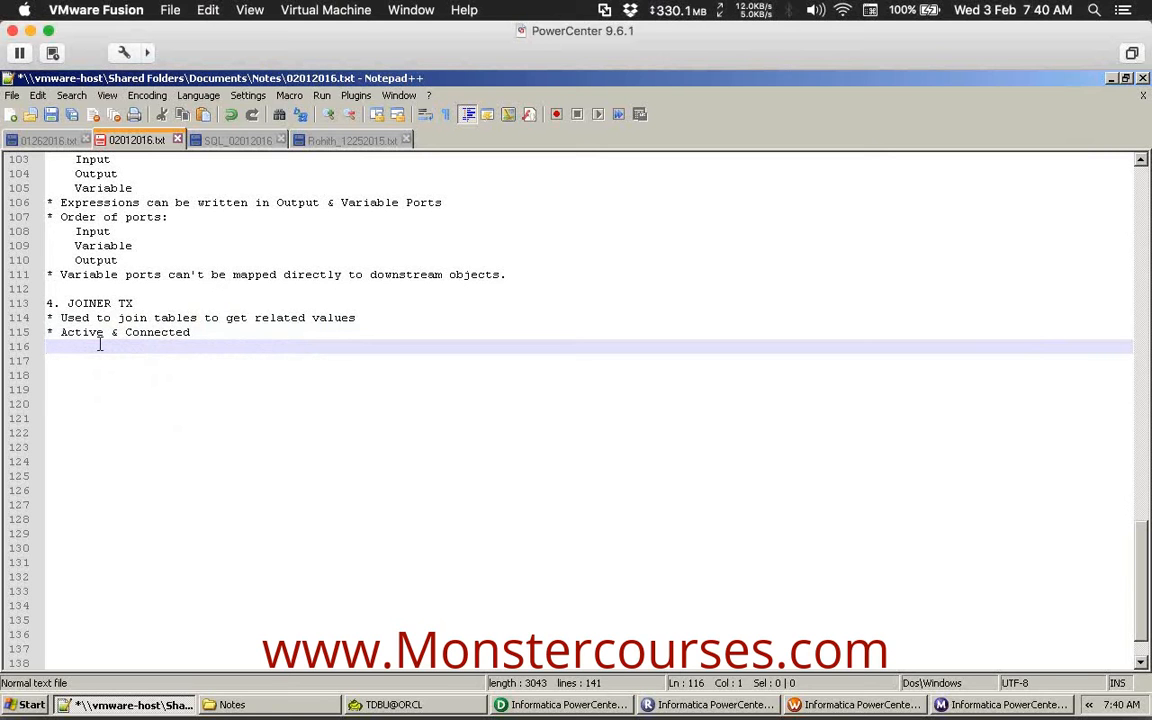
Add a third JOINER TX bullet reading "* Using a single JOINER instance we can 2 tables".
{"action": "type", "text": "*"}
{"action": "type", "text": "Using a singl"}
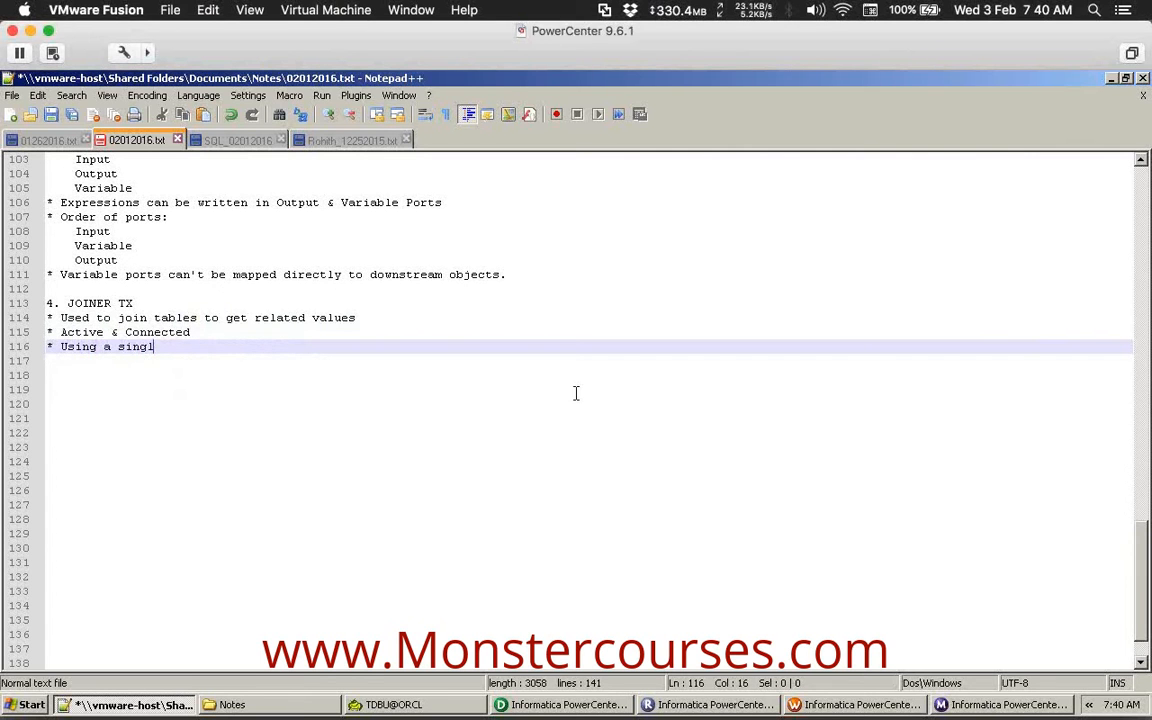
{"action": "type", "text": "e JOINER instance "}
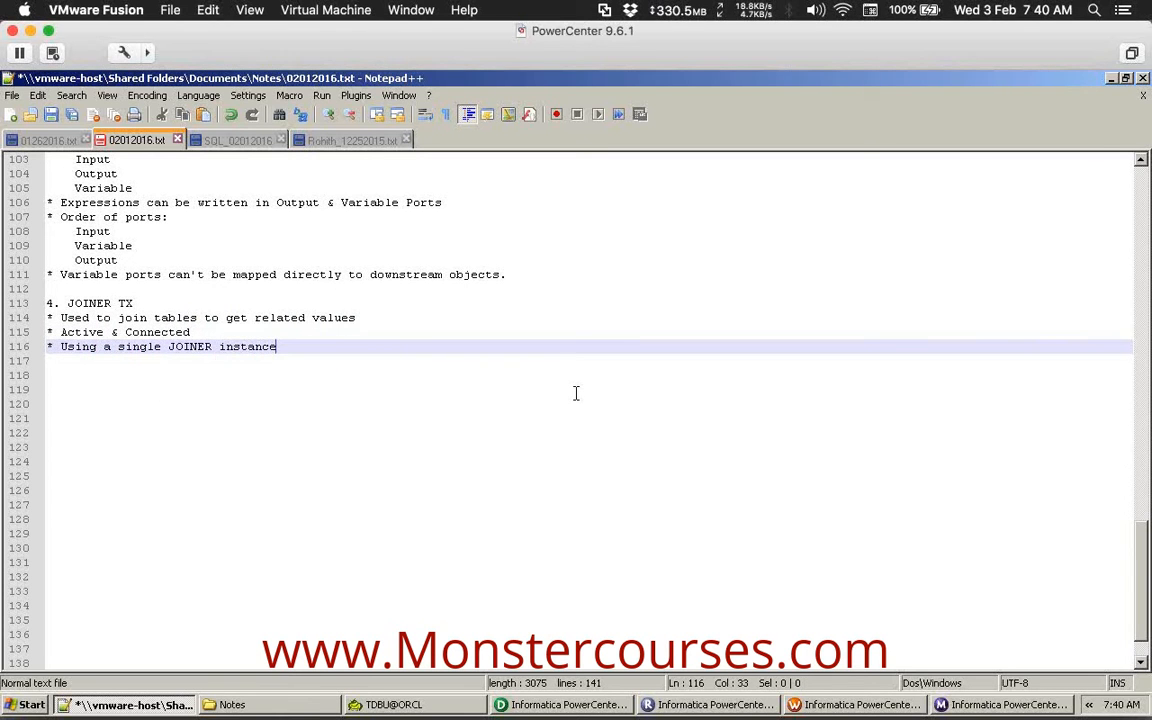
{"action": "type", "text": "we ca"}
{"action": "key", "text": "BackSpace"}
{"action": "type", "text": "an 2 tables"}
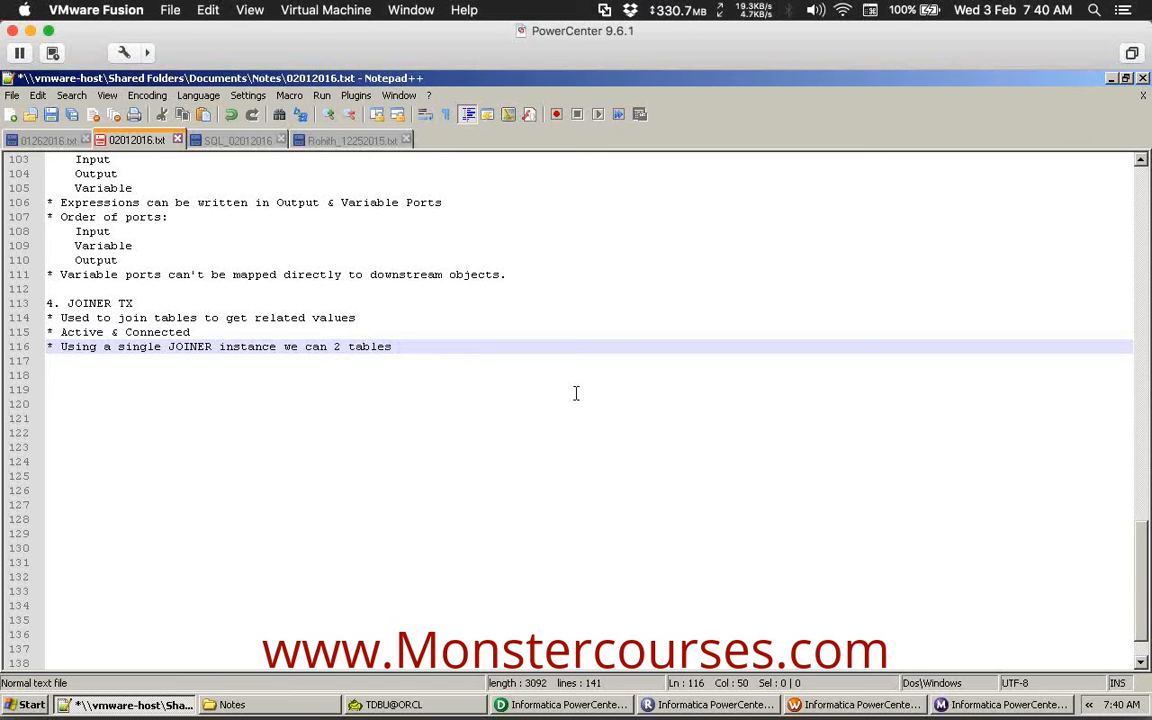
{"action": "key", "text": "Return"}
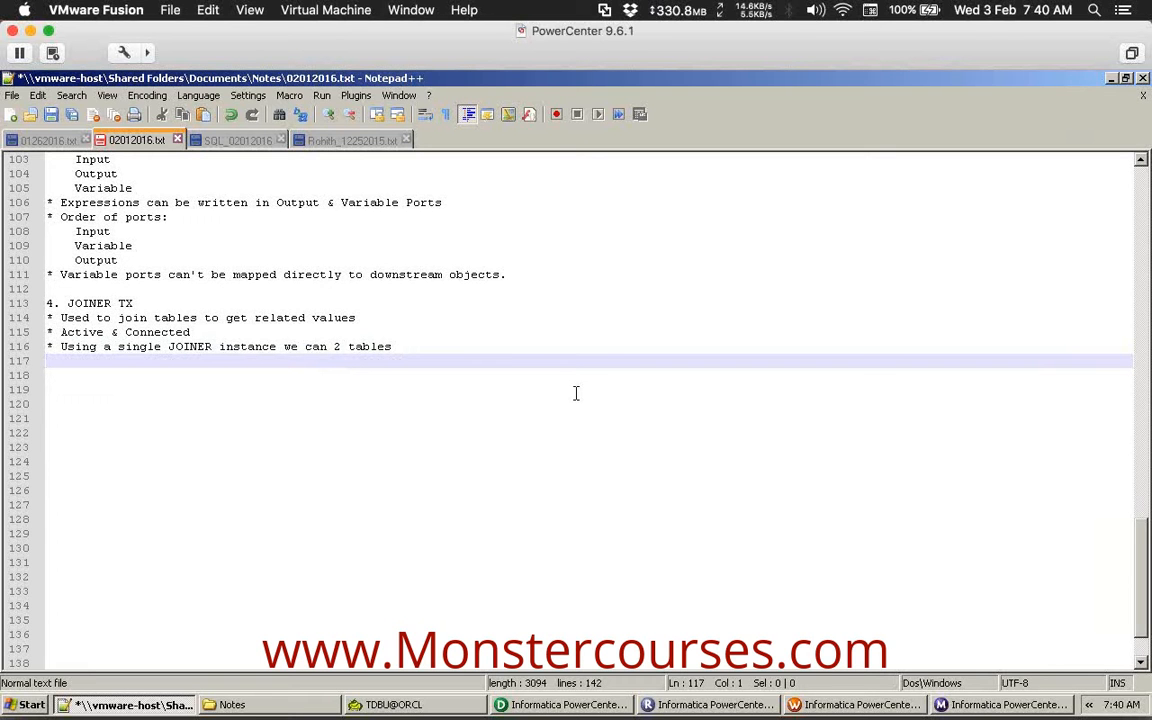
Add a fourth JOINER TX bullet reading "* To join N tables we require N-1 Joiners".
{"action": "type", "text": "* "}
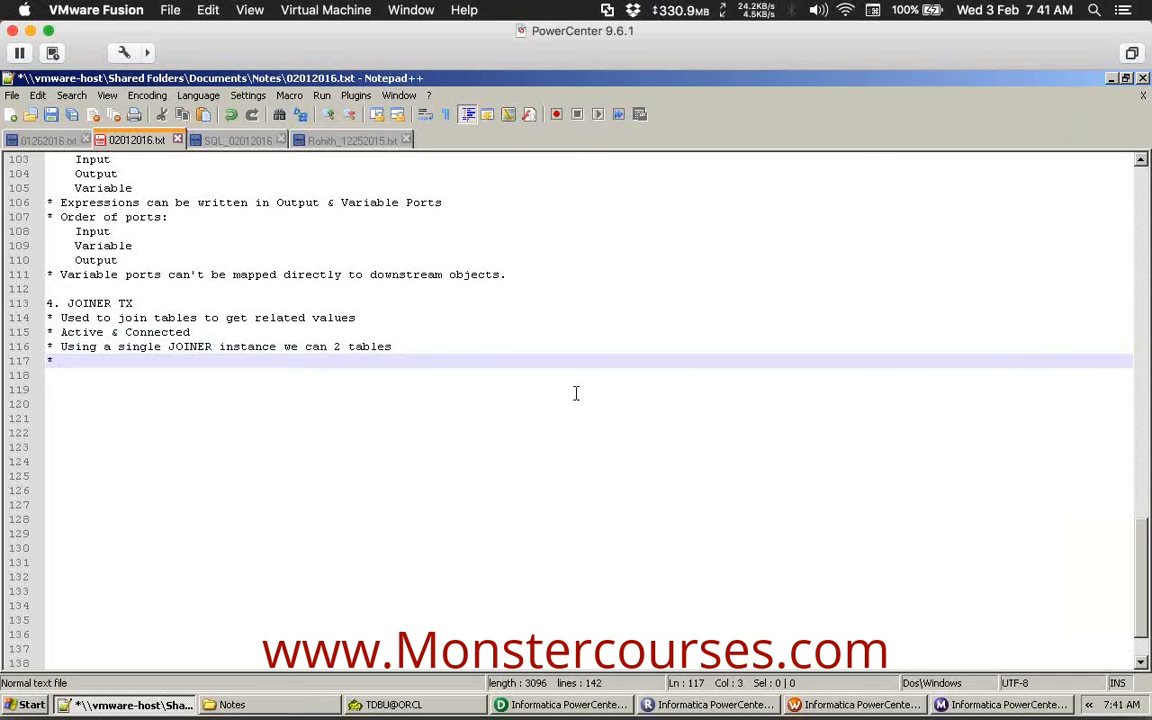
{"action": "type", "text": "To join"}
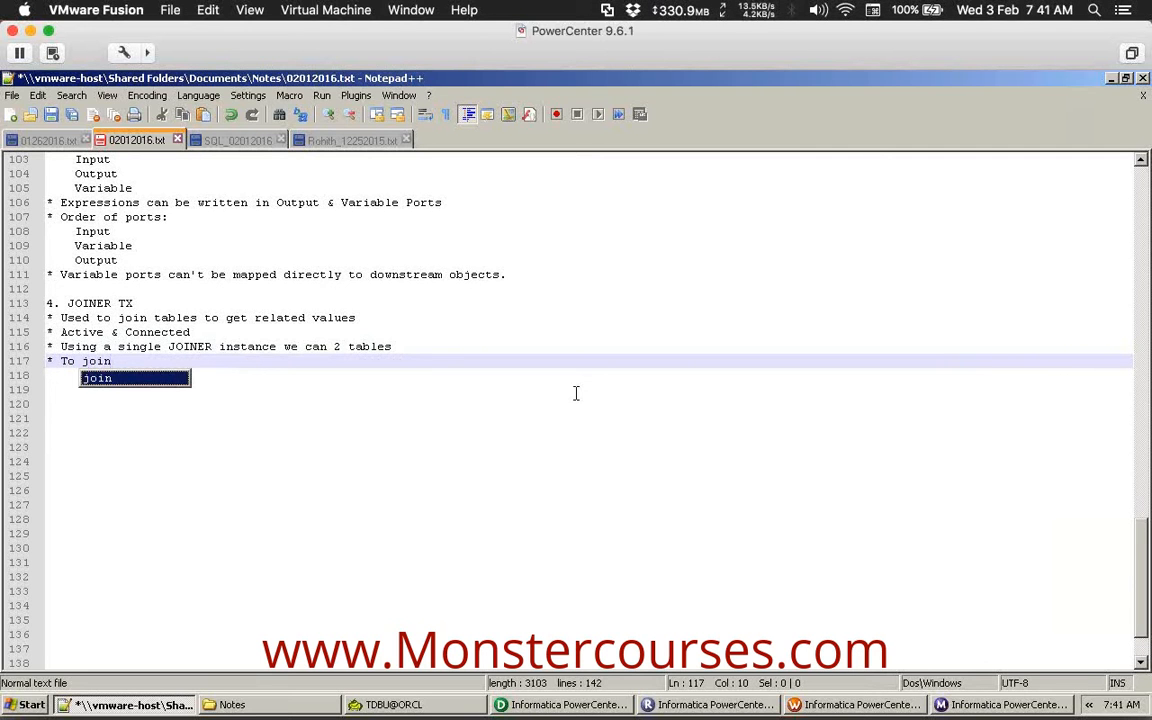
{"action": "type", "text": " N ta"}
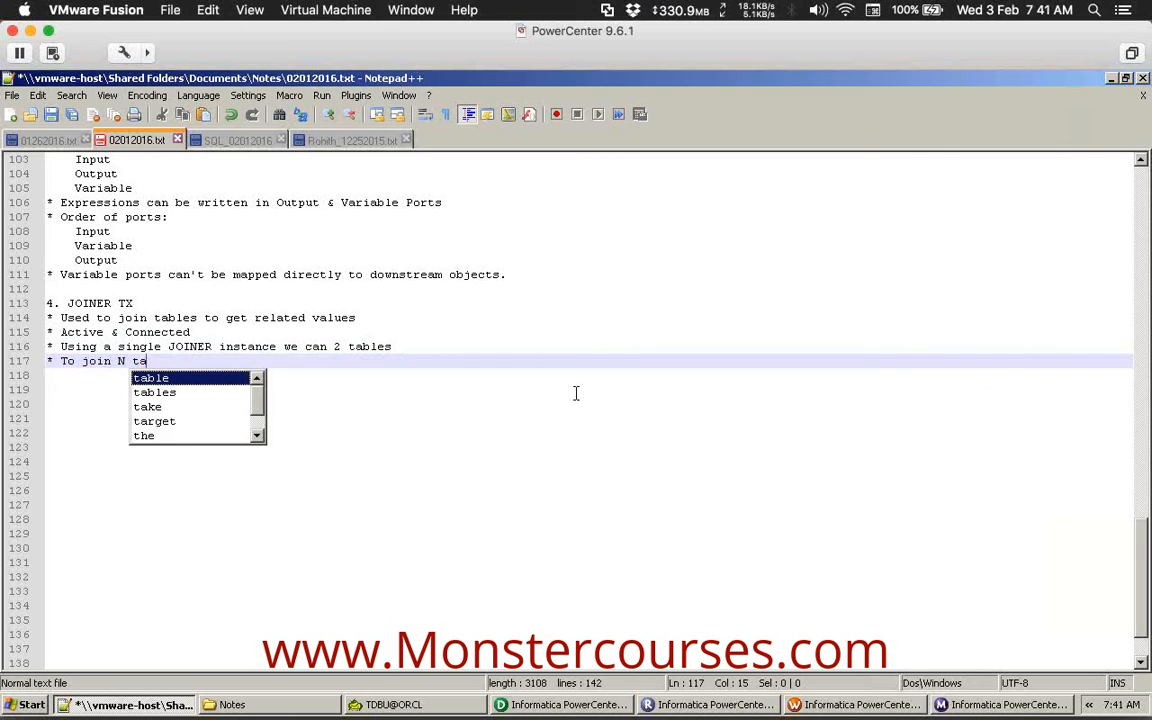
{"action": "type", "text": "bles we re"}
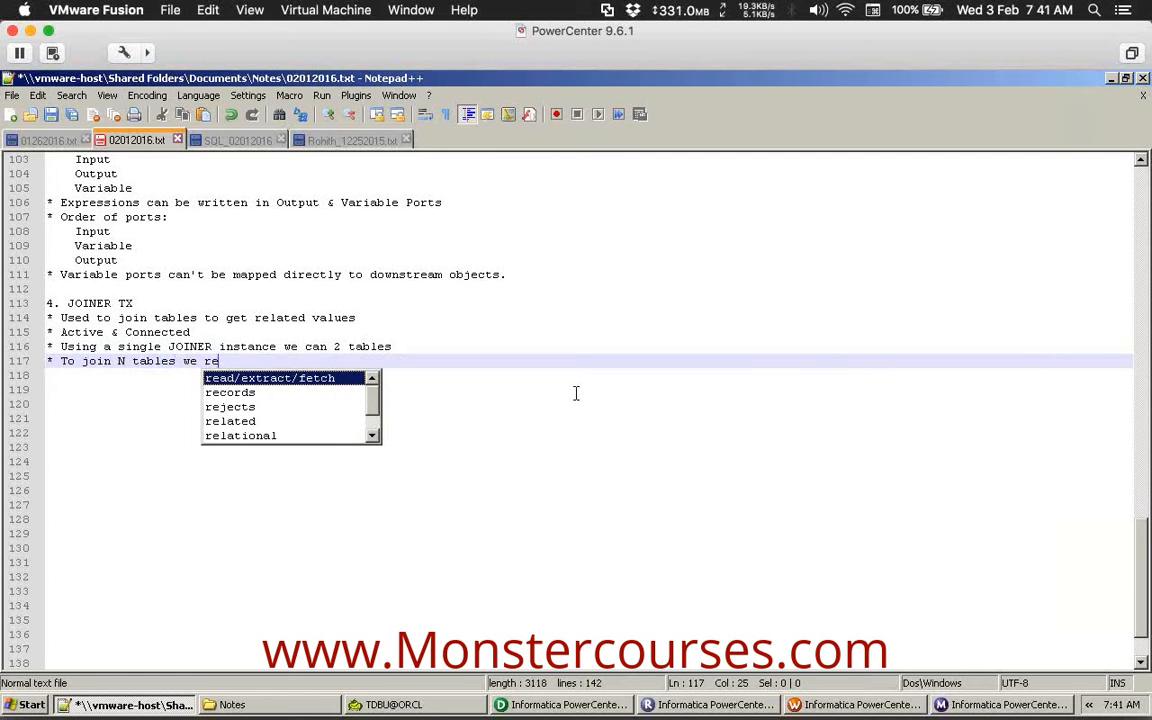
{"action": "type", "text": "quire N"}
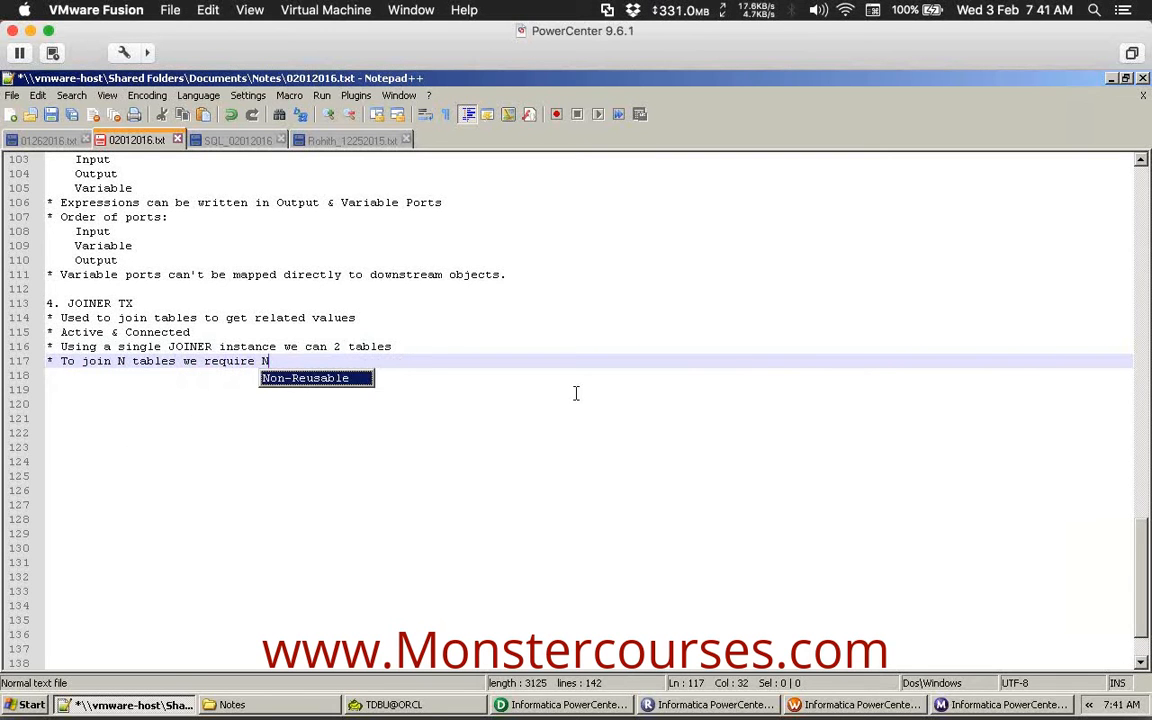
{"action": "type", "text": "-1 Joiners"}
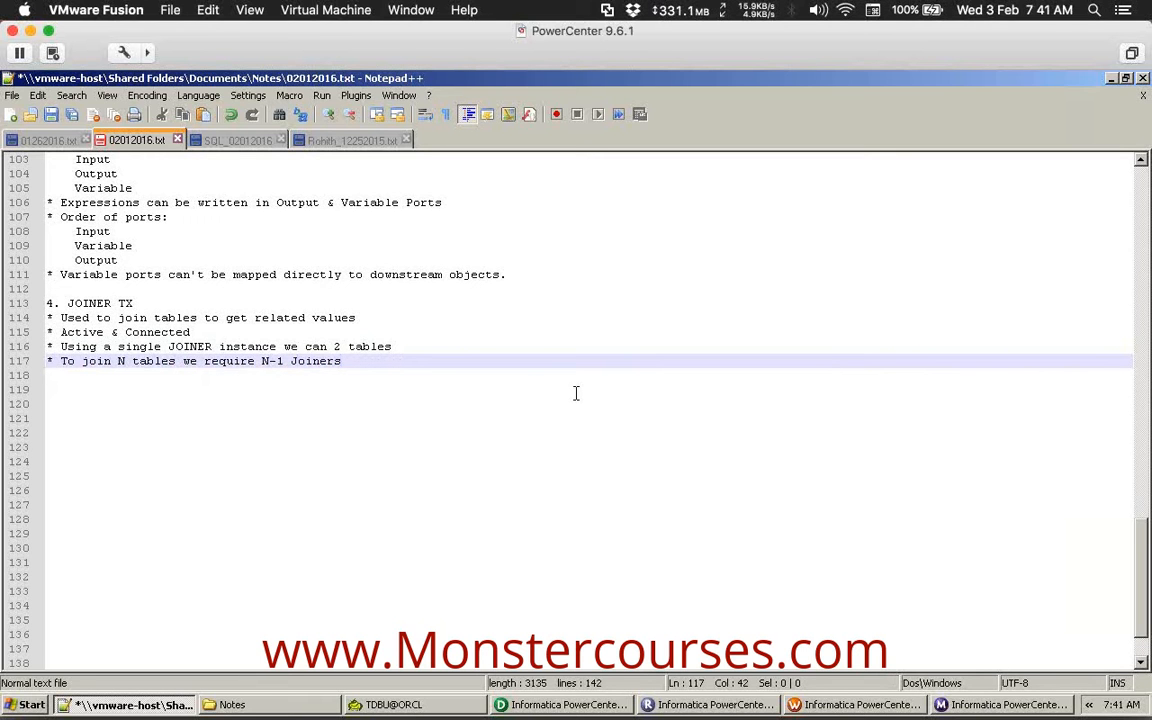
{"action": "key", "text": "Return"}
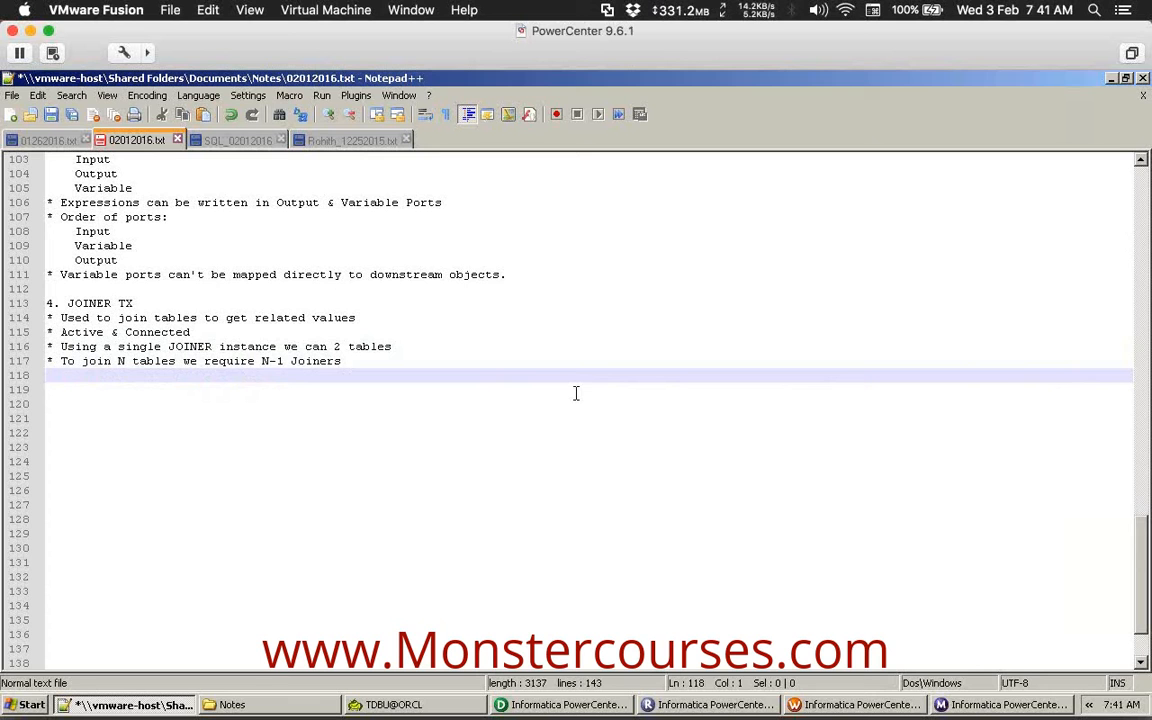
Start a text diagram below the bullets with A and B on separate lines and an indented "--> J1" between them.
{"action": "type", "text": "AND"}
{"action": "key", "text": "BackSpace"}
{"action": "key", "text": "BackSpace"}
{"action": "key", "text": "Return"}
{"action": "key", "text": "Tab"}
{"action": "type", "text": "-->"}
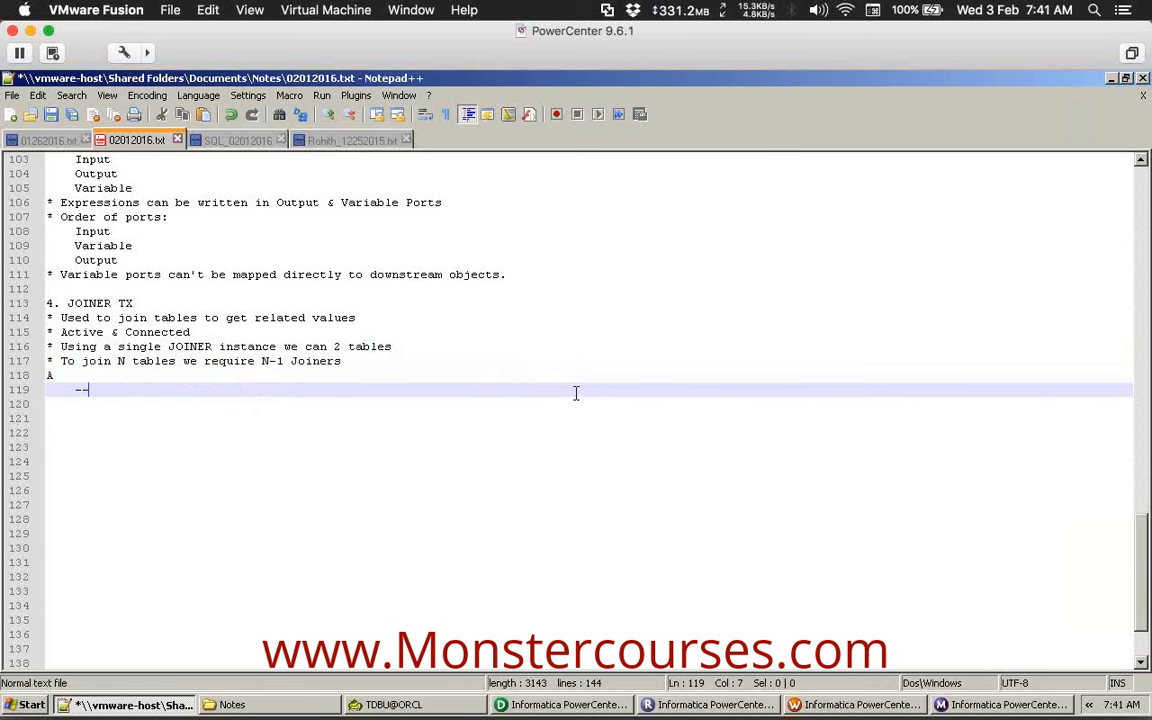
{"action": "key", "text": "Return"}
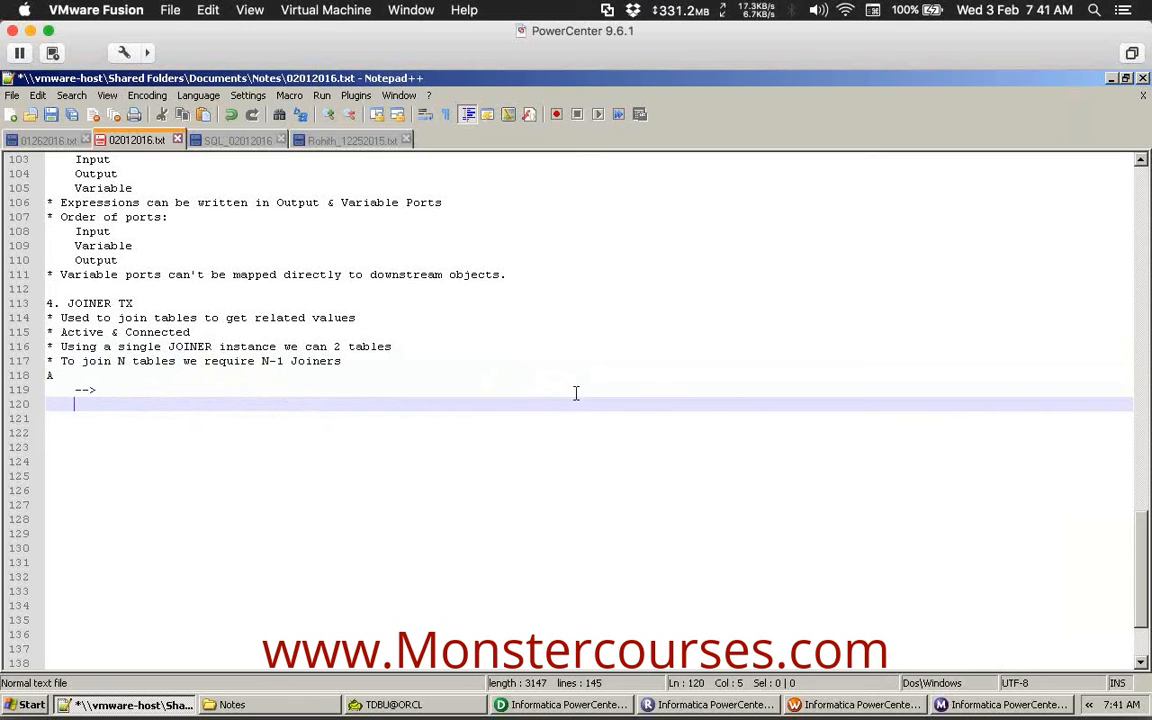
{"action": "key", "text": "BackSpace"}
{"action": "type", "text": "B"}
{"action": "key", "text": "Up"}
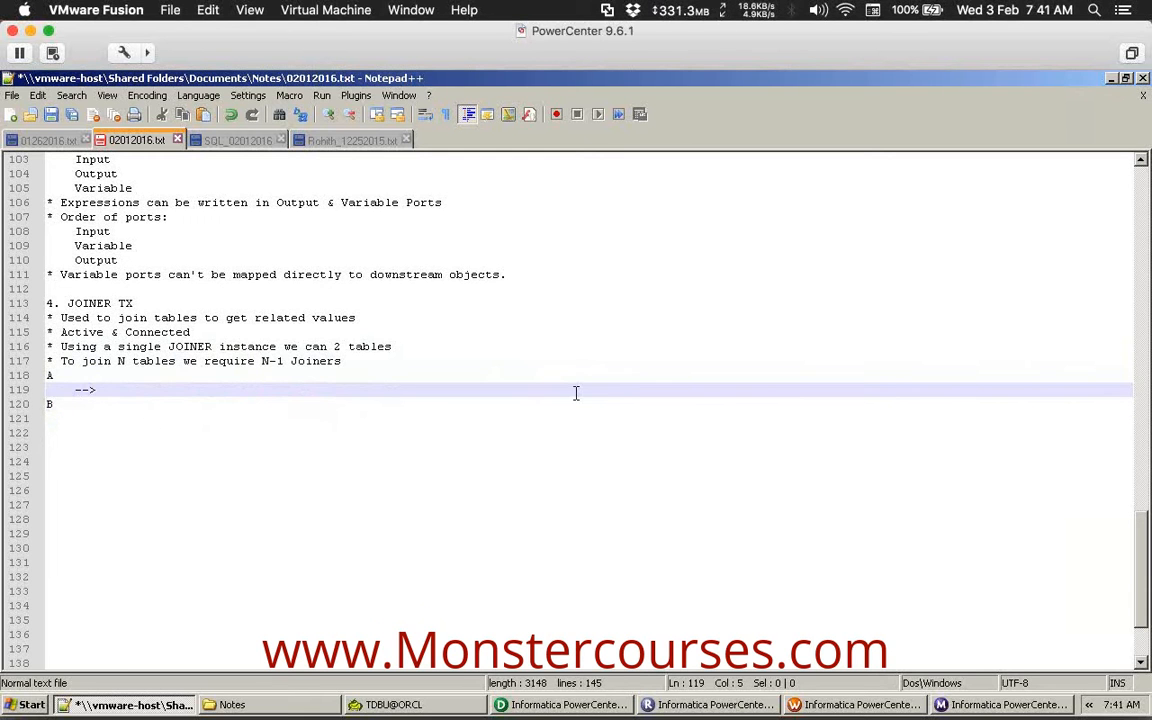
{"action": "key", "text": "End"}
{"action": "type", "text": "J"}
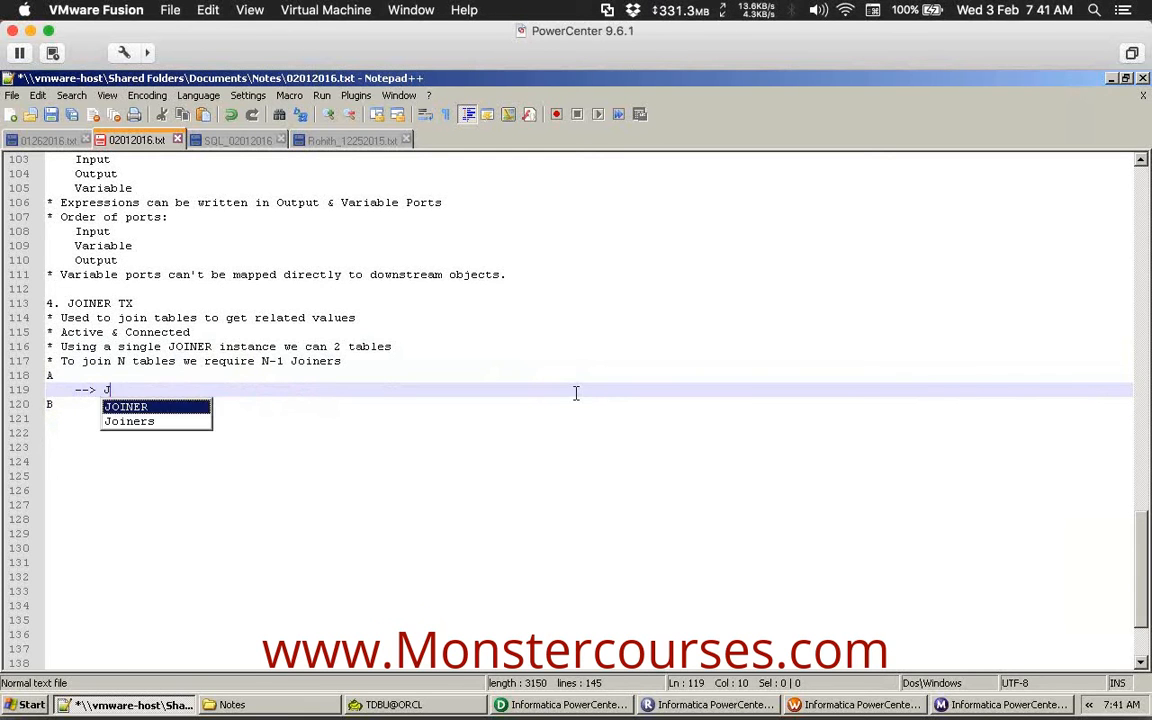
{"action": "type", "text": "1"}
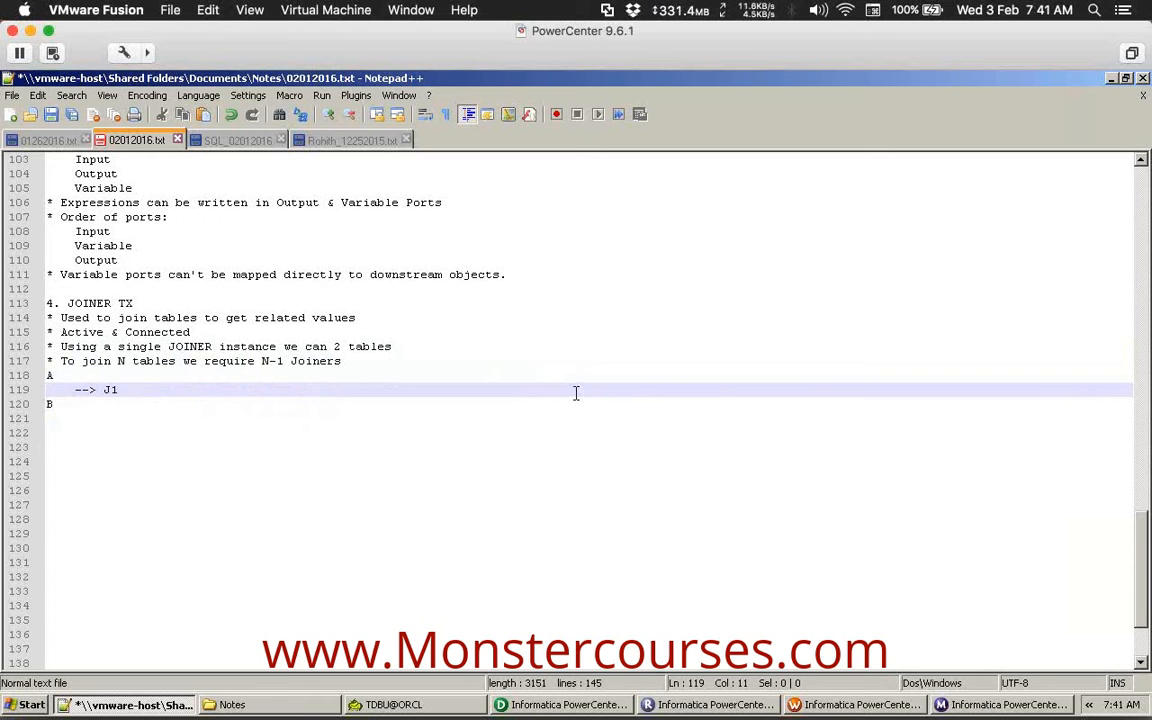
Extend the diagram with an indented "-->" on the B line and an indented C on the line below.
{"action": "key", "text": "Down"}
{"action": "key", "text": "Down"}
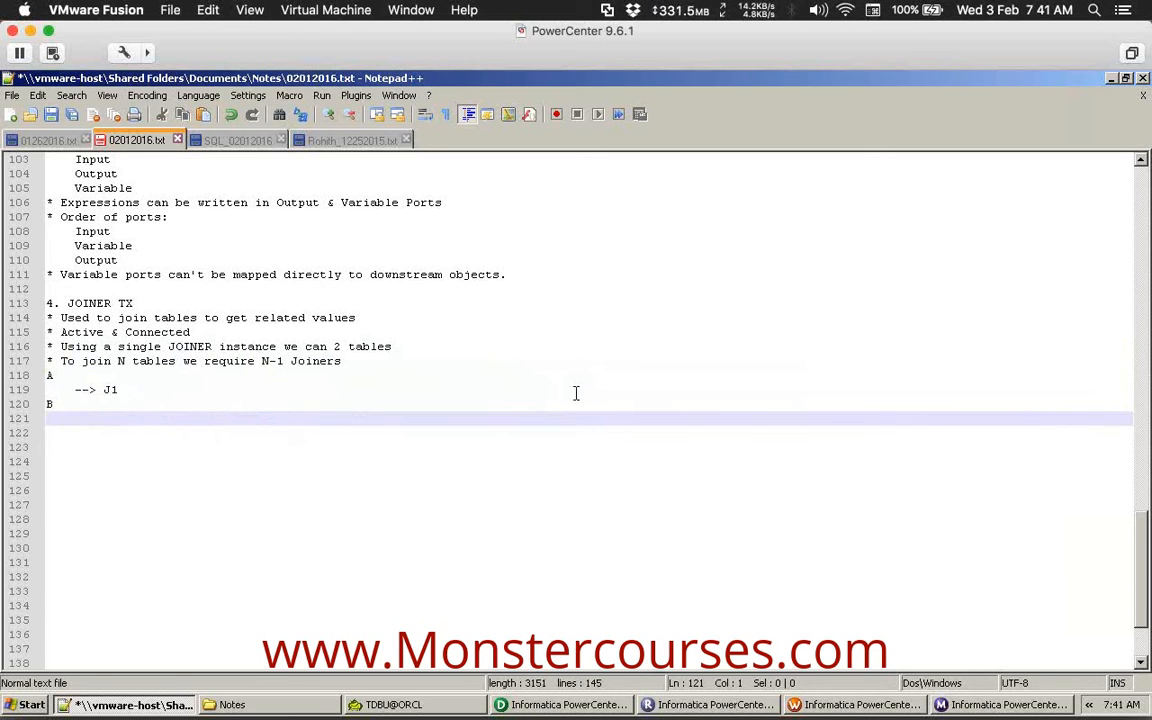
{"action": "key", "text": "Left"}
{"action": "key", "text": "Tab"}
{"action": "key", "text": "Tab"}
{"action": "key", "text": "Tab"}
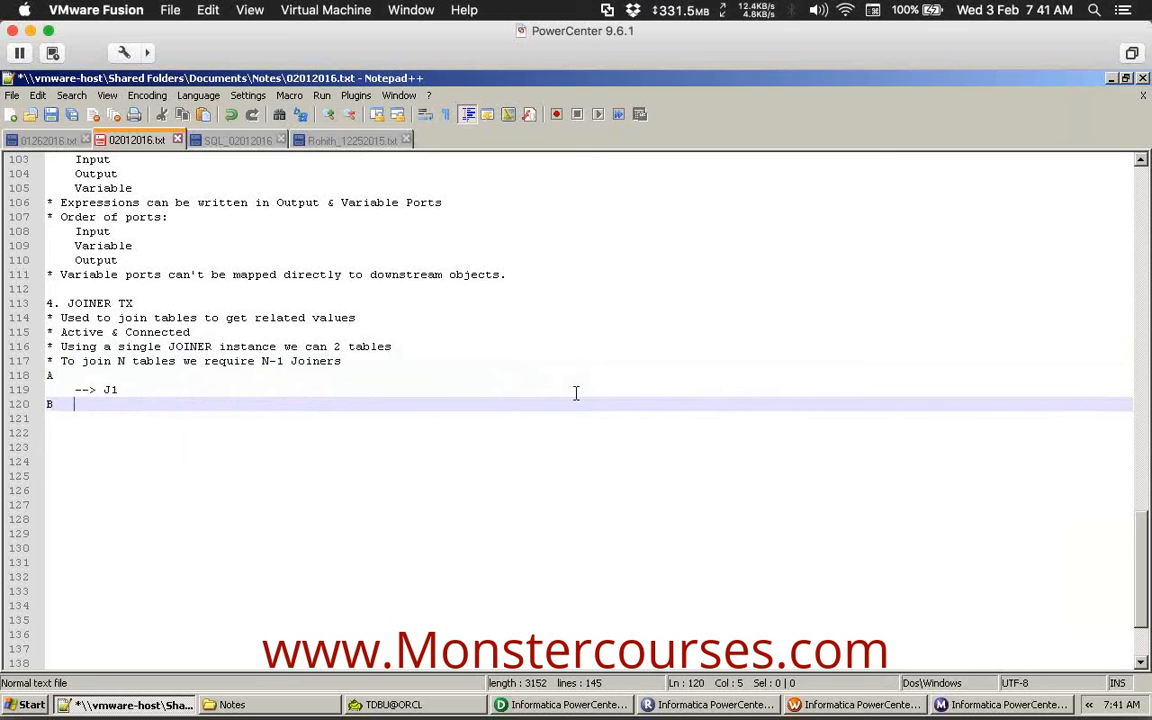
{"action": "type", "text": "-->"}
{"action": "key", "text": "Down"}
{"action": "key", "text": "Tab"}
{"action": "key", "text": "Tab"}
{"action": "type", "text": "C"}
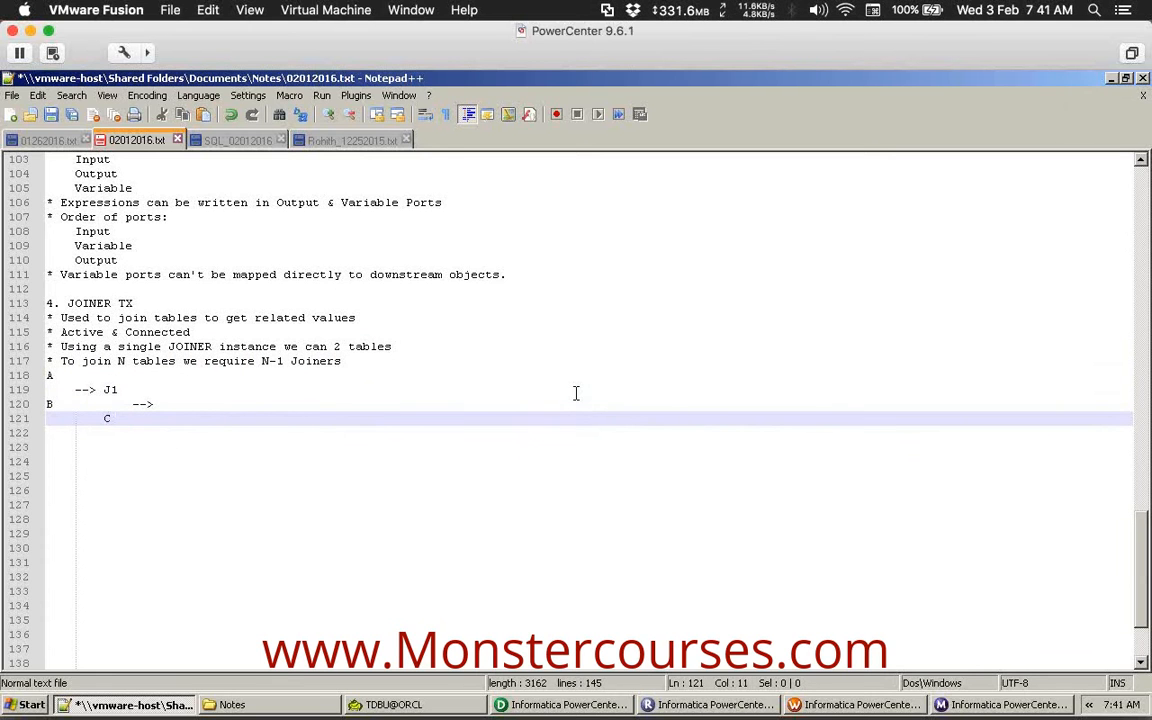
Label the arrow on the B line J2 as the joiner of J1 and C.
{"action": "double_click", "coordinate": [110, 389]}
{"action": "left_click", "coordinate": [103, 419]}
{"action": "left_click", "coordinate": [164, 404]}
{"action": "type", "text": "J2"}
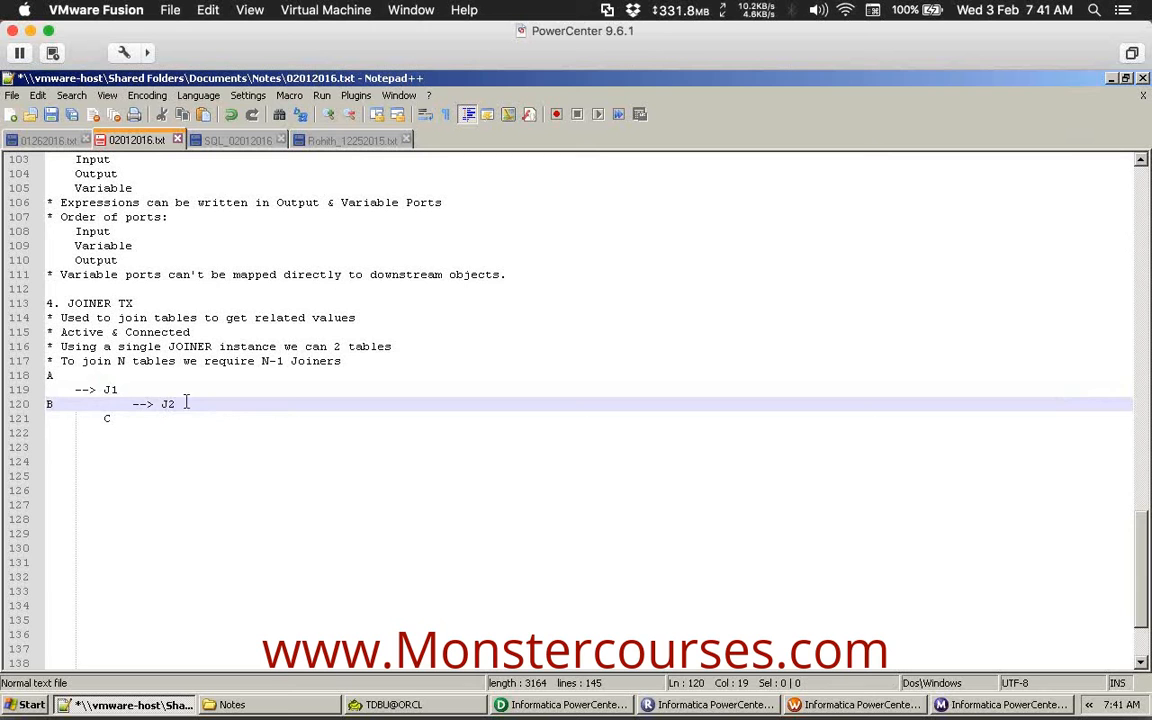
Extend the diagram with an indented "--> J4" on the C line and an indented D on the line below.
{"action": "double_click", "coordinate": [166, 404]}
{"action": "left_click", "coordinate": [113, 418]}
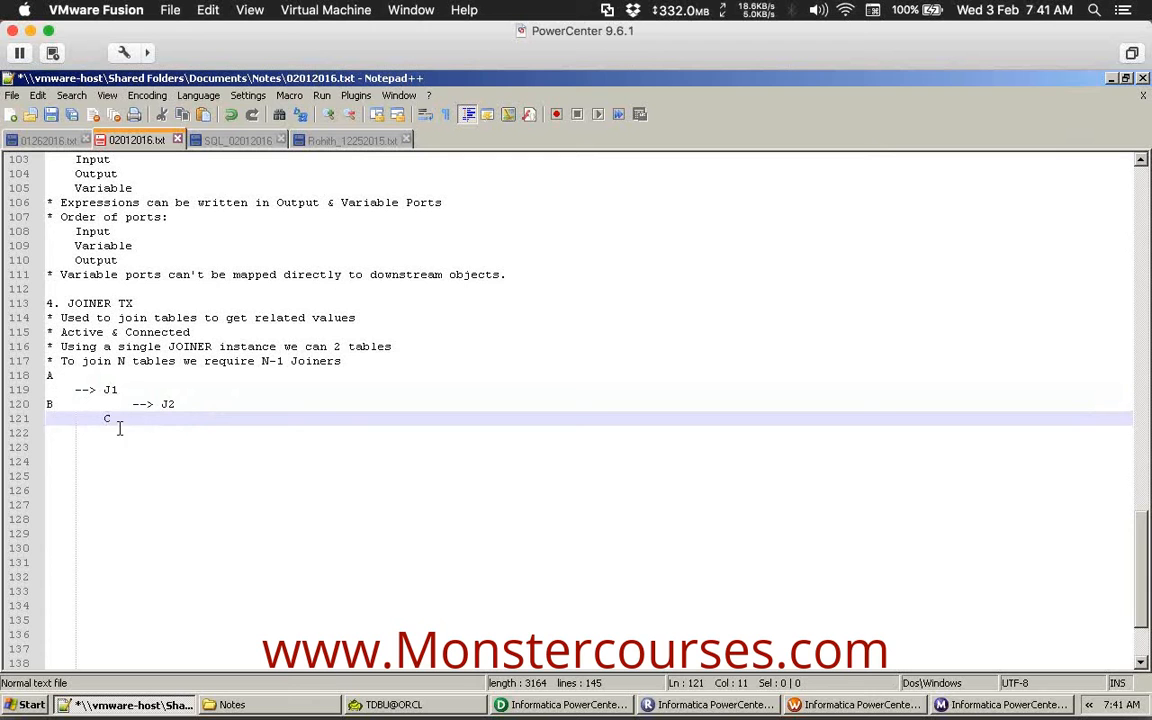
{"action": "key", "text": "Tab"}
{"action": "key", "text": "Tab"}
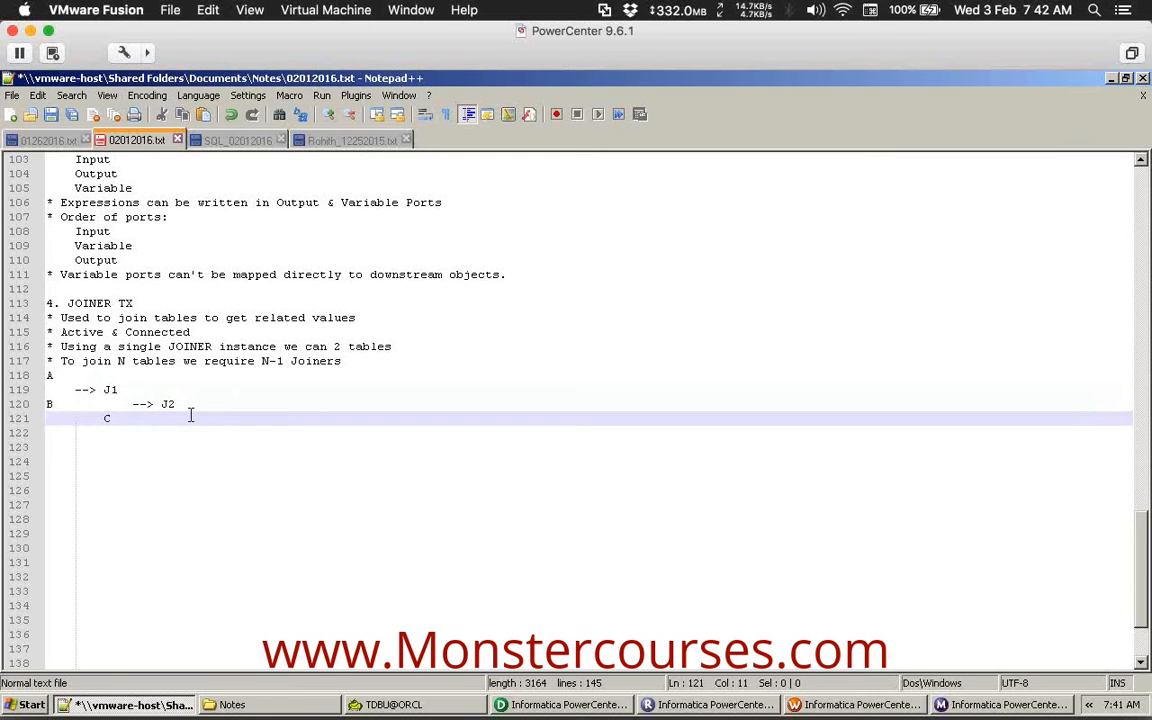
{"action": "key", "text": "Tab"}
{"action": "type", "text": "--> J"}
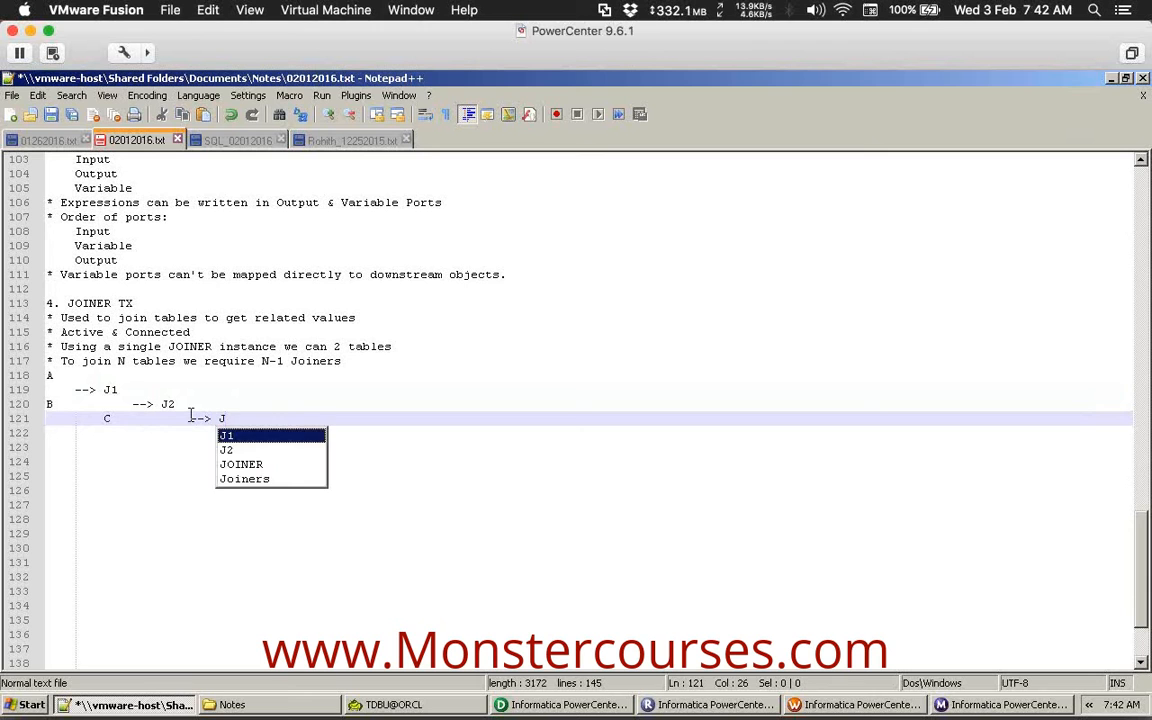
{"action": "type", "text": "4"}
{"action": "key", "text": "Return"}
{"action": "key", "text": "Tab"}
{"action": "key", "text": "Tab"}
{"action": "key", "text": "Tab"}
{"action": "type", "text": "D"}
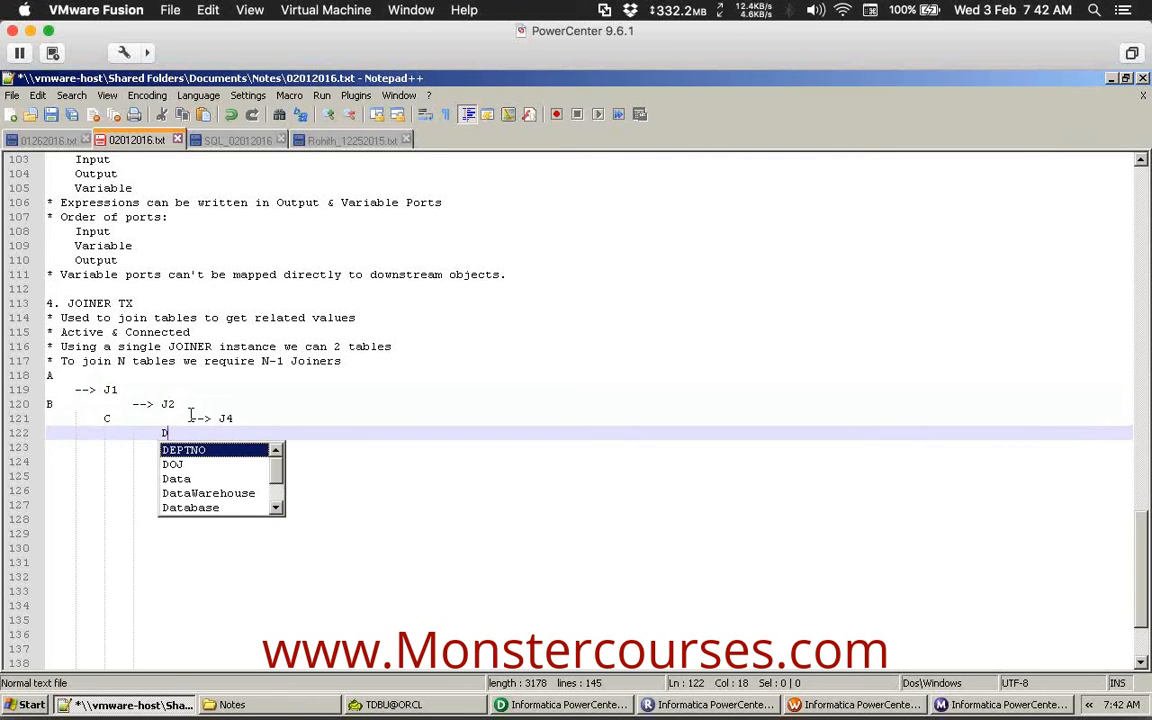
Correct the joiner label on the C line to J3.
{"action": "left_click", "coordinate": [244, 418]}
{"action": "key", "text": "BackSpace"}
{"action": "type", "text": "3"}
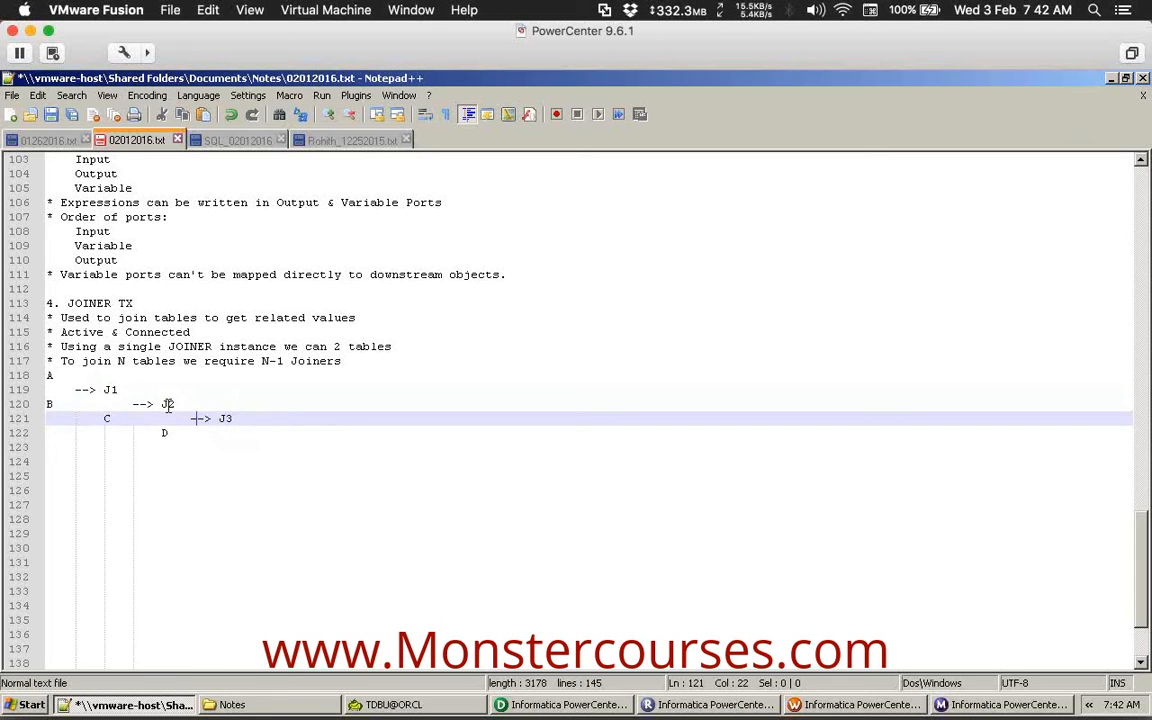
Examine joiner J2, table D and joiner J3 in the text diagram, along with the diagram as a whole.
{"action": "left_click", "coordinate": [168, 403]}
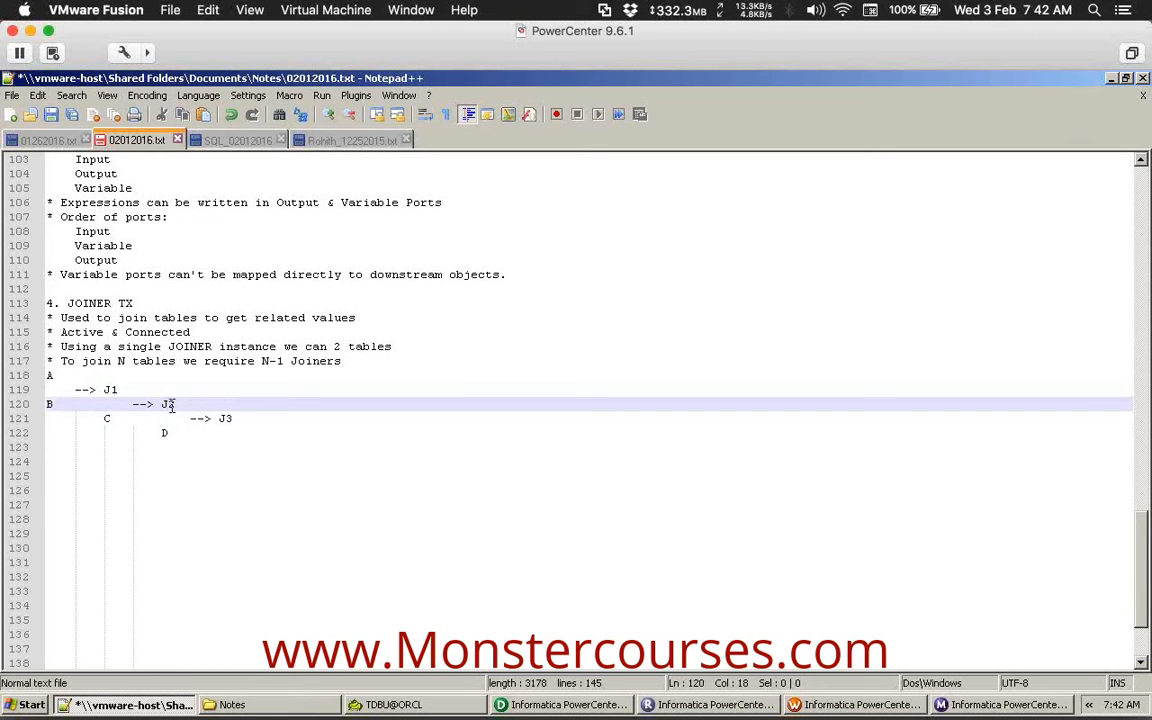
{"action": "left_click_drag", "start_coordinate": [169, 405], "coordinate": [182, 404]}
{"action": "left_click", "coordinate": [168, 432]}
{"action": "double_click", "coordinate": [165, 432]}
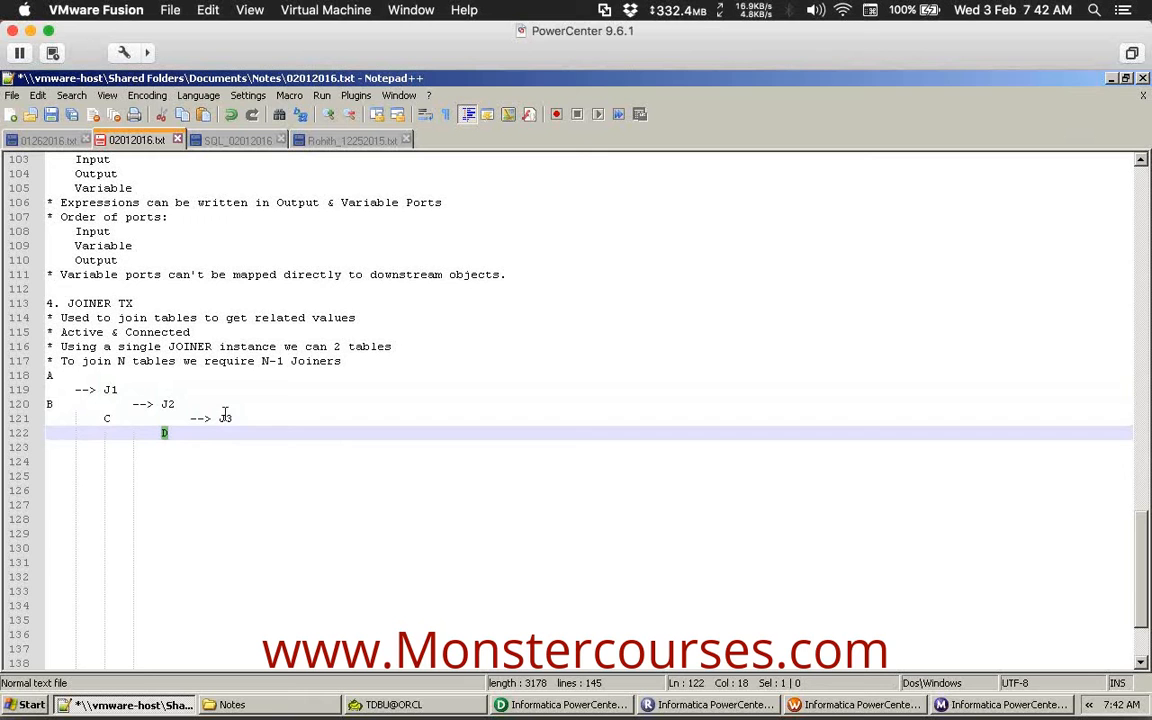
{"action": "double_click", "coordinate": [223, 418]}
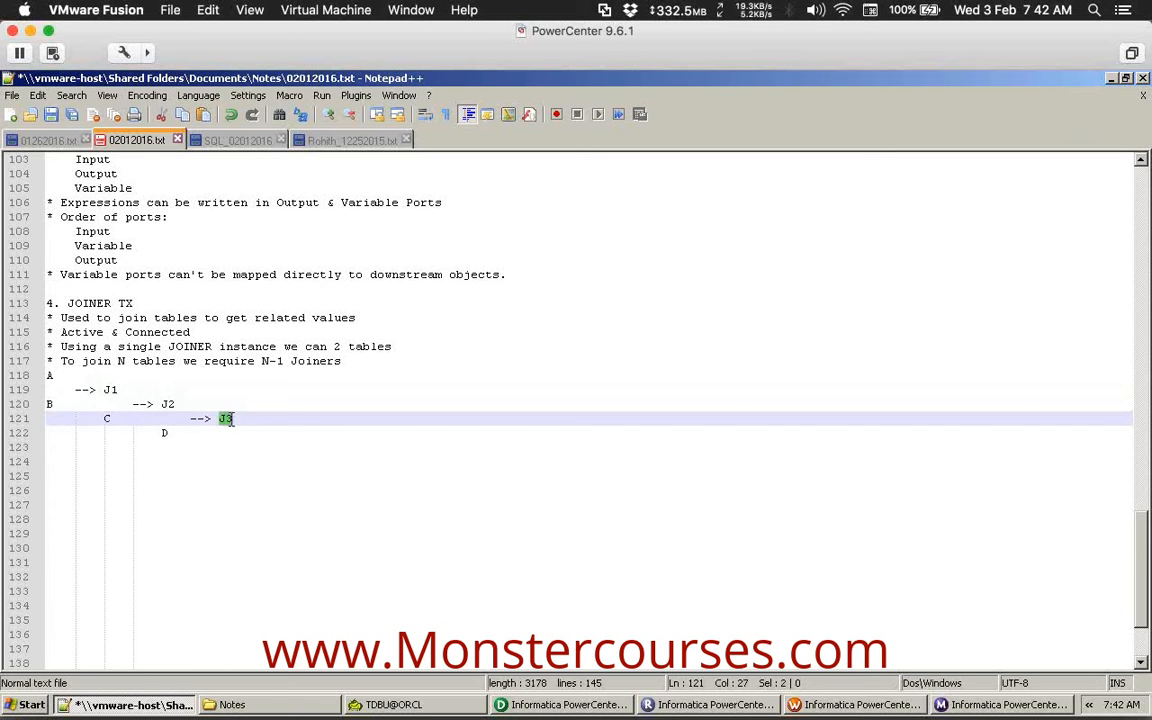
{"action": "left_click", "coordinate": [203, 447]}
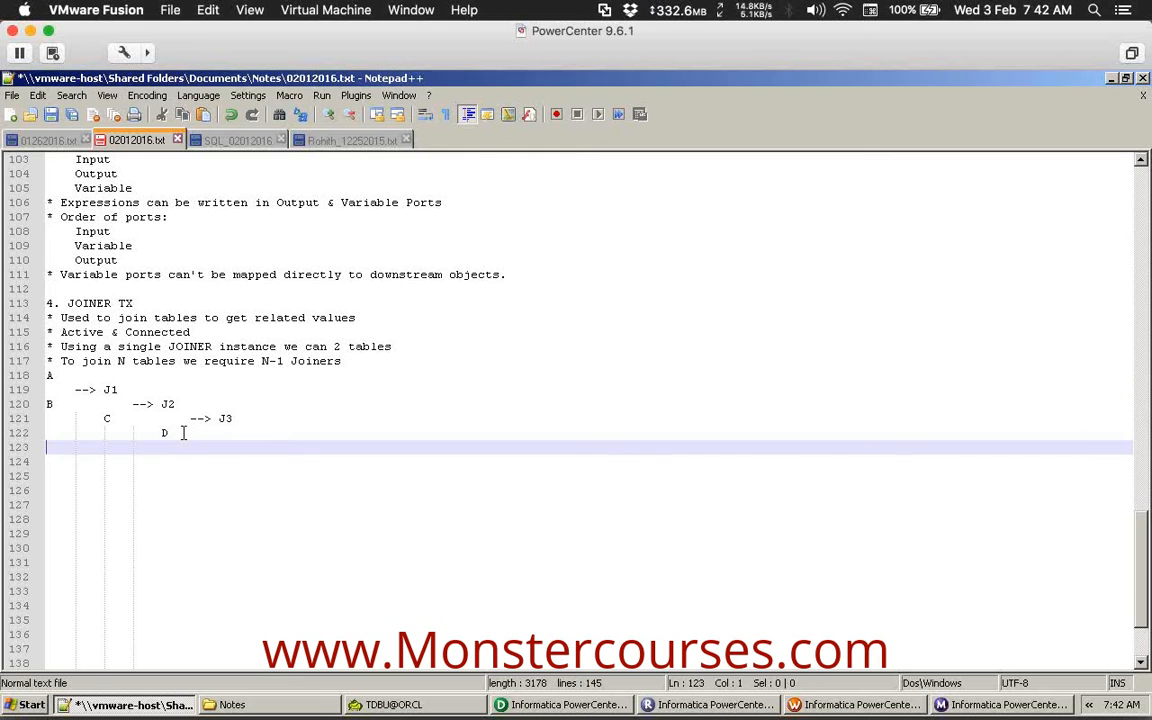
{"action": "left_click_drag", "start_coordinate": [181, 433], "coordinate": [27, 383]}
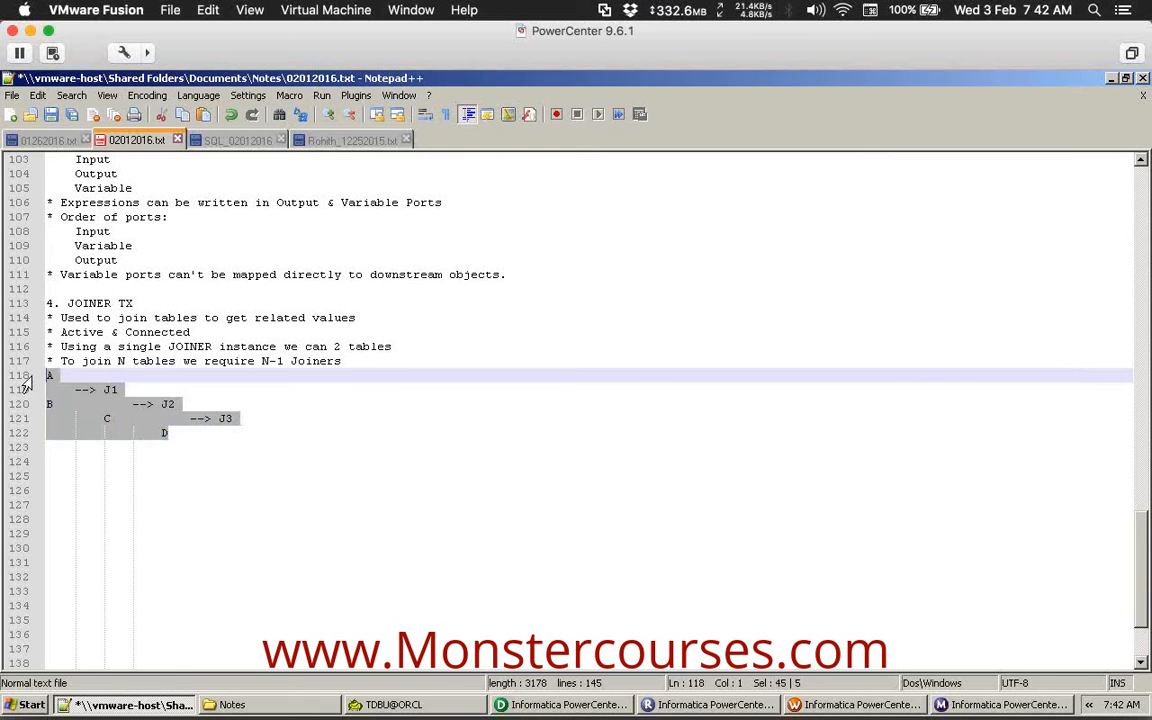
Start a new unindented "*" bullet on the line directly below D in the diagram.
{"action": "left_click", "coordinate": [244, 431]}
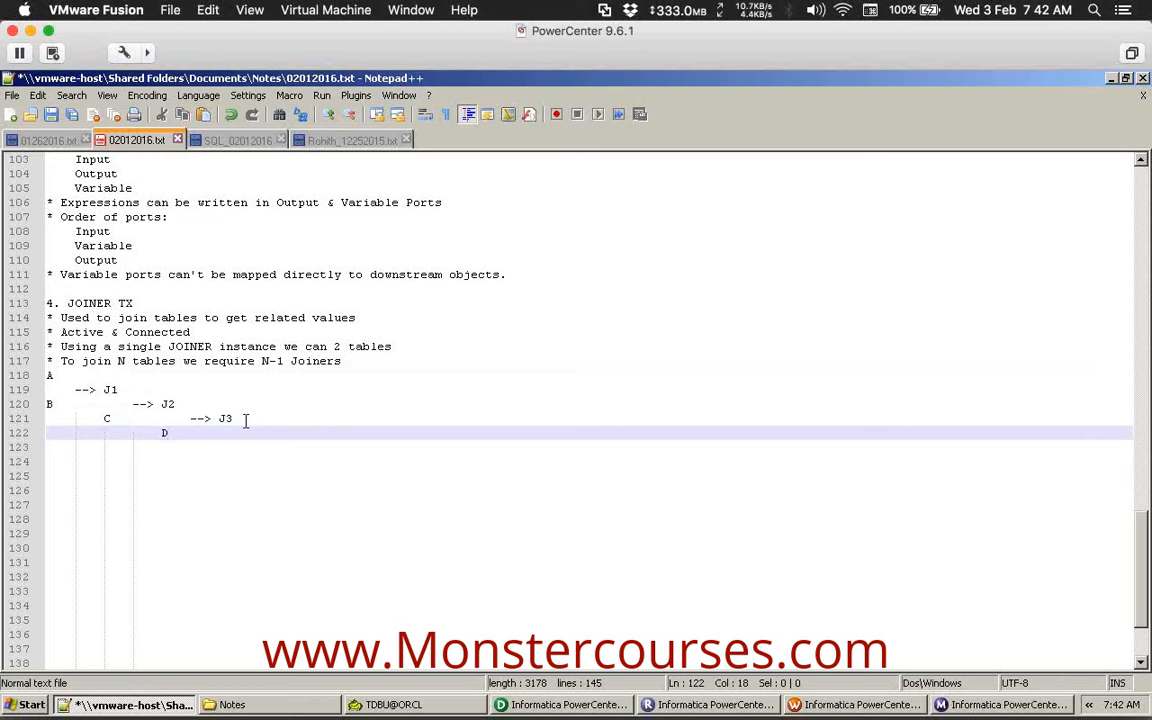
{"action": "key", "text": "Return"}
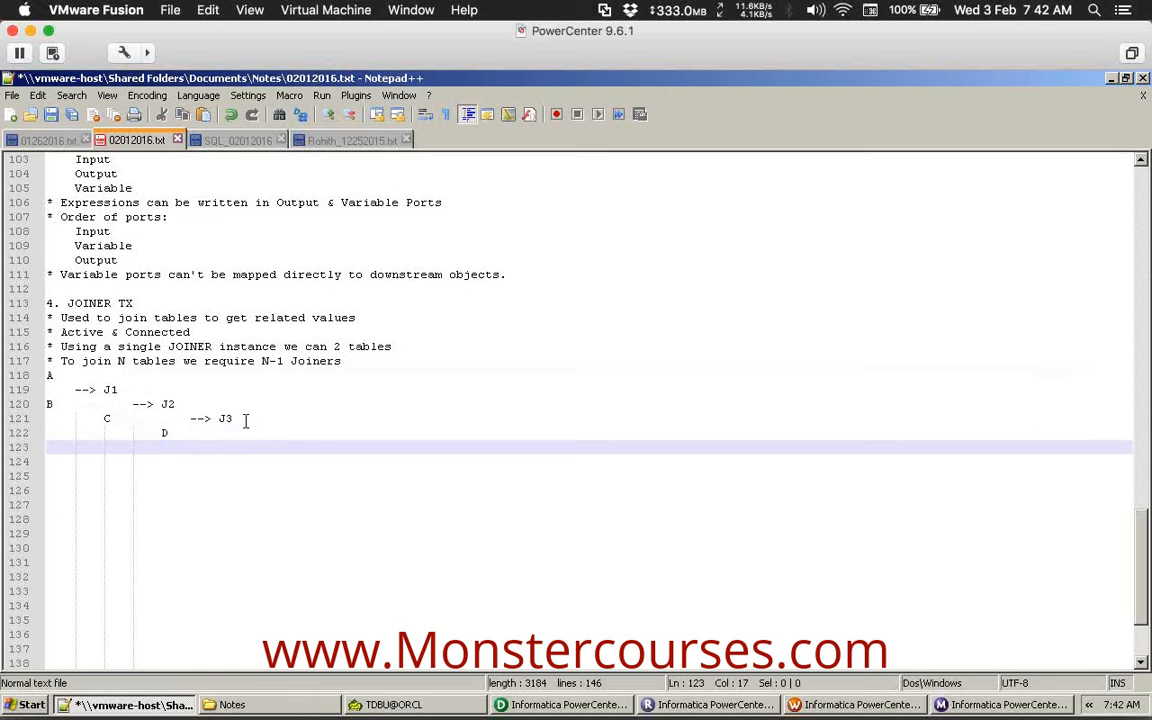
{"action": "key", "text": "BackSpace"}
{"action": "key", "text": "BackSpace"}
{"action": "key", "text": "BackSpace"}
{"action": "key", "text": "BackSpace"}
{"action": "type", "text": "*"}
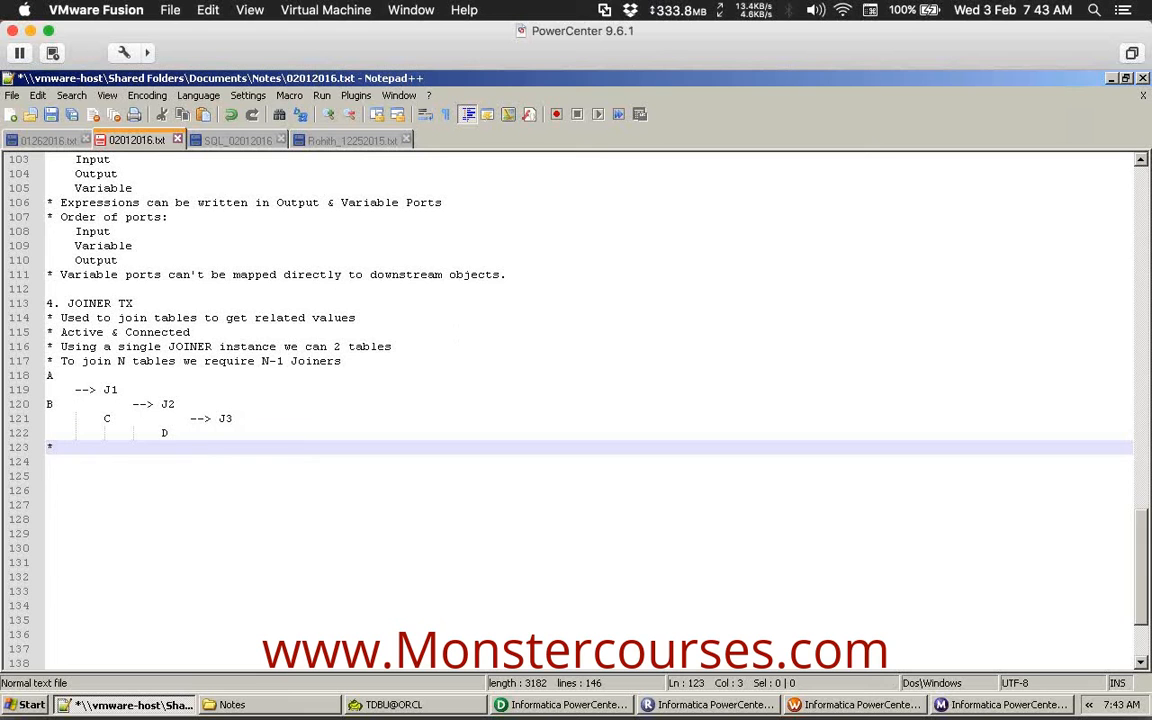
Complete the new bullet as "* Master:" and add a "* Detail:" bullet on the line below it.
{"action": "left_click", "coordinate": [242, 475]}
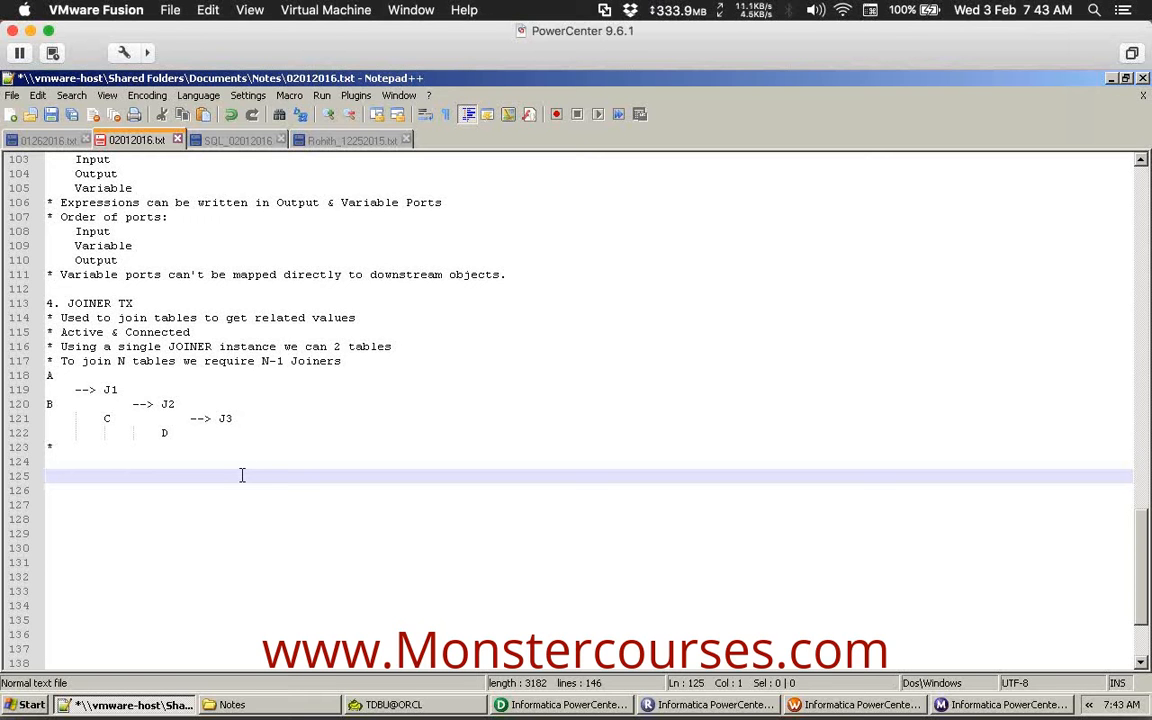
{"action": "left_click", "coordinate": [113, 446]}
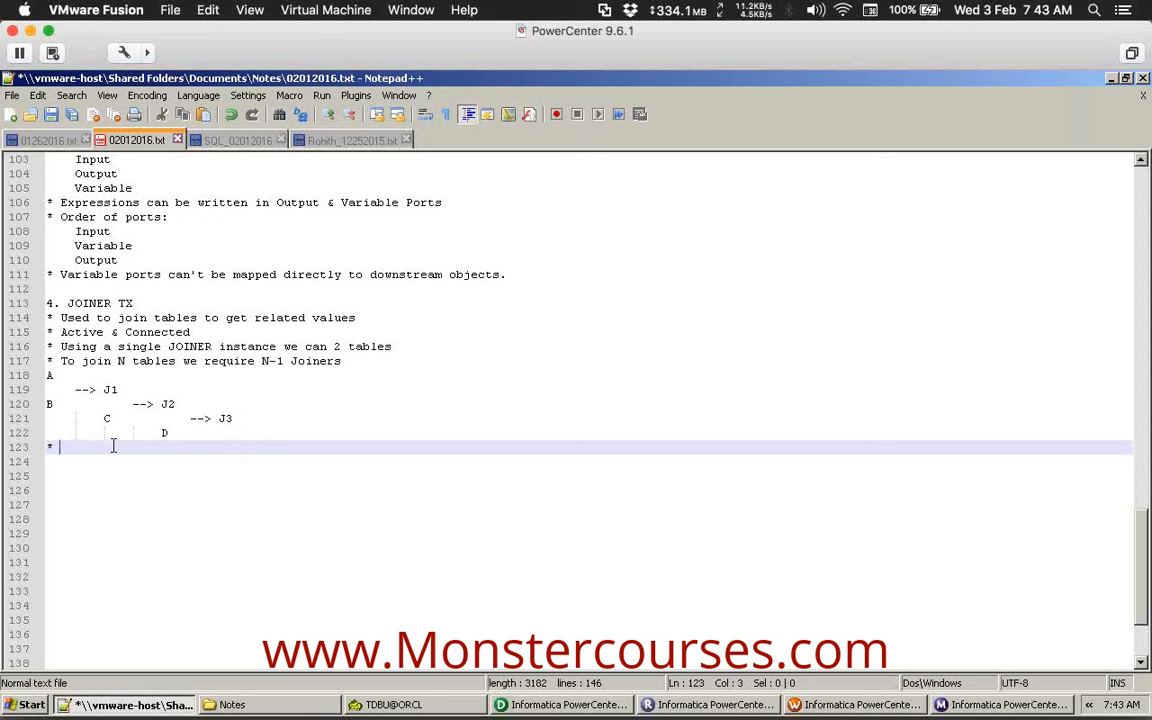
{"action": "type", "text": "M"}
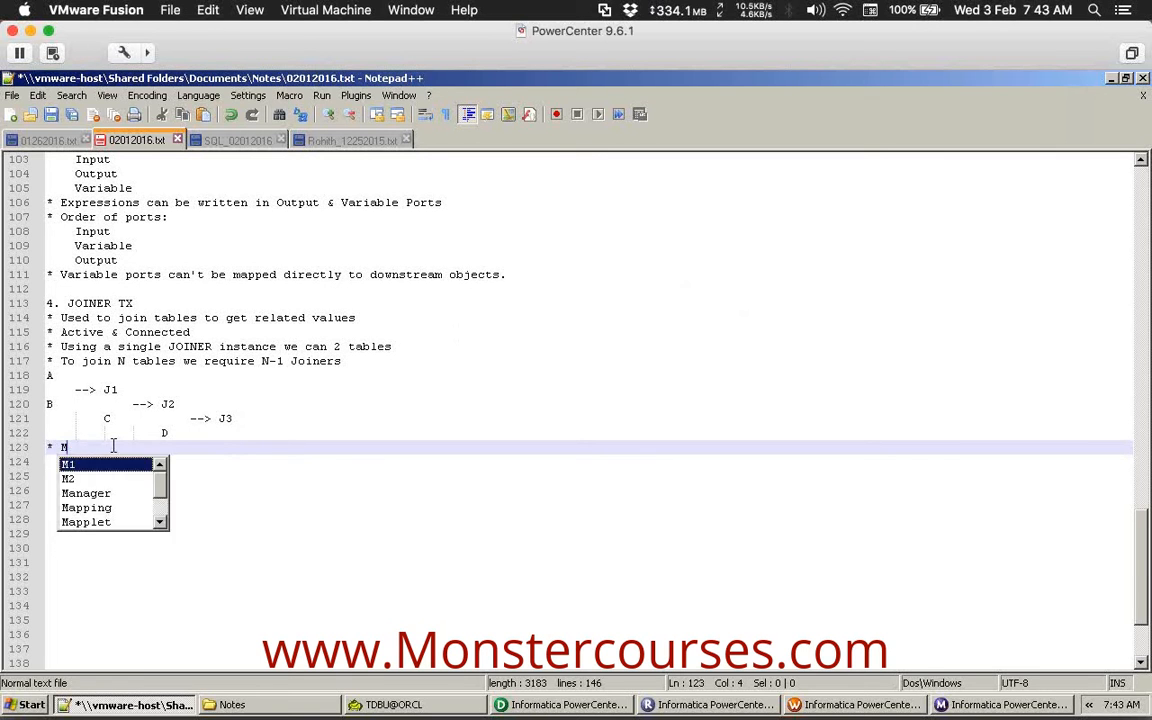
{"action": "type", "text": "aster:"}
{"action": "key", "text": "Return"}
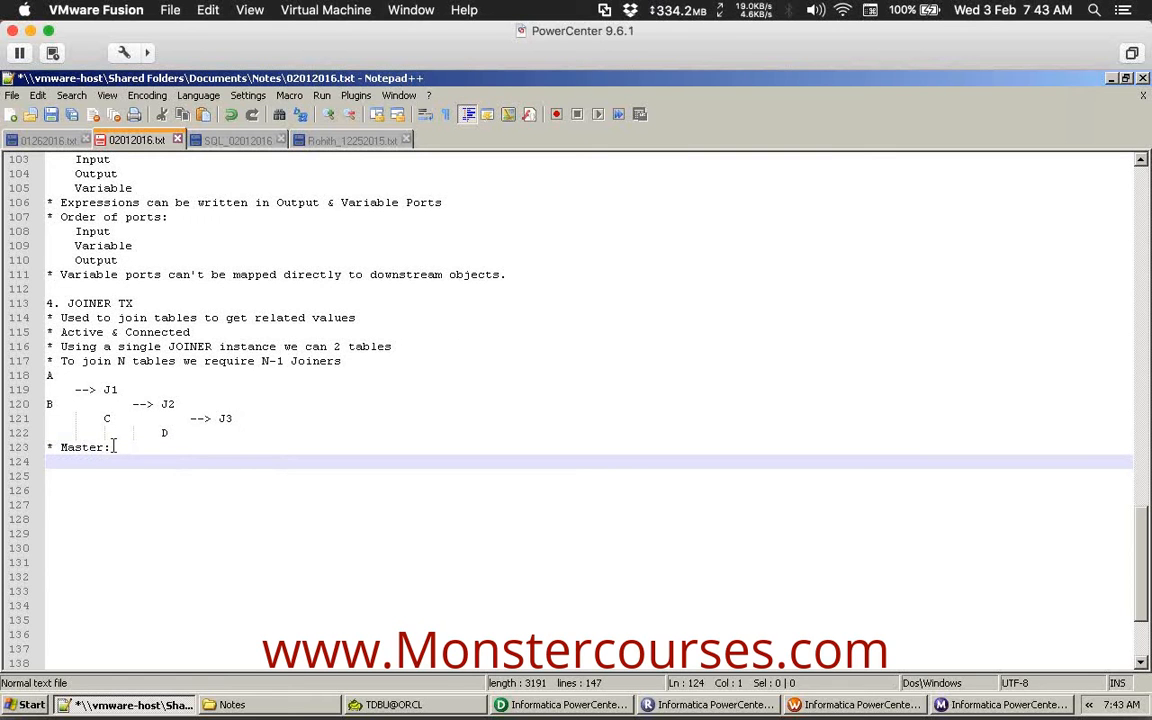
{"action": "type", "text": "* Detail:"}
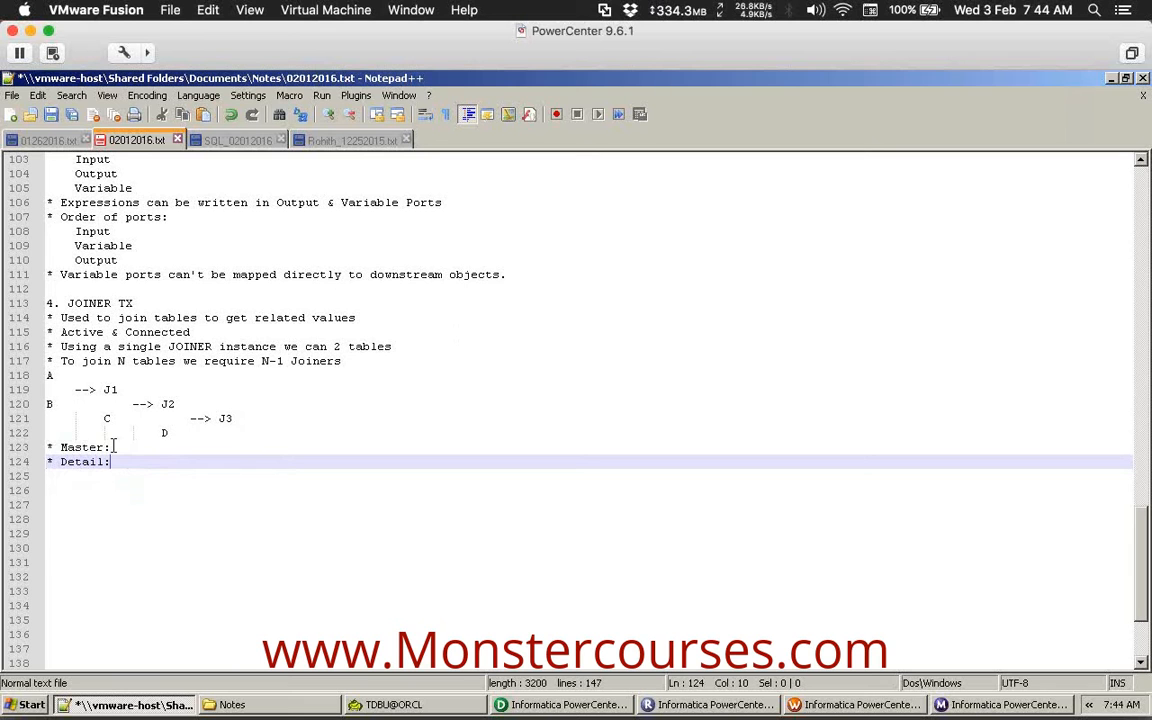
Describe Master as "Cached" and Detail as "Sequentiall Processed" in their bullets.
{"action": "left_click", "coordinate": [113, 447]}
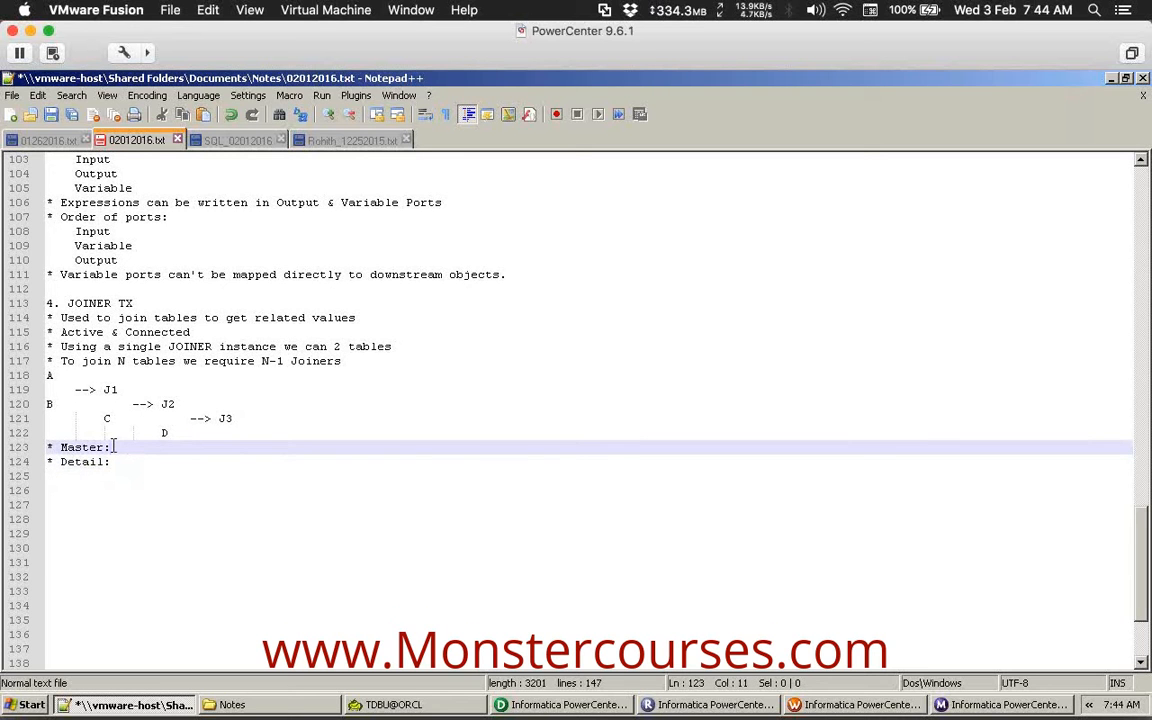
{"action": "type", "text": "Ca"}
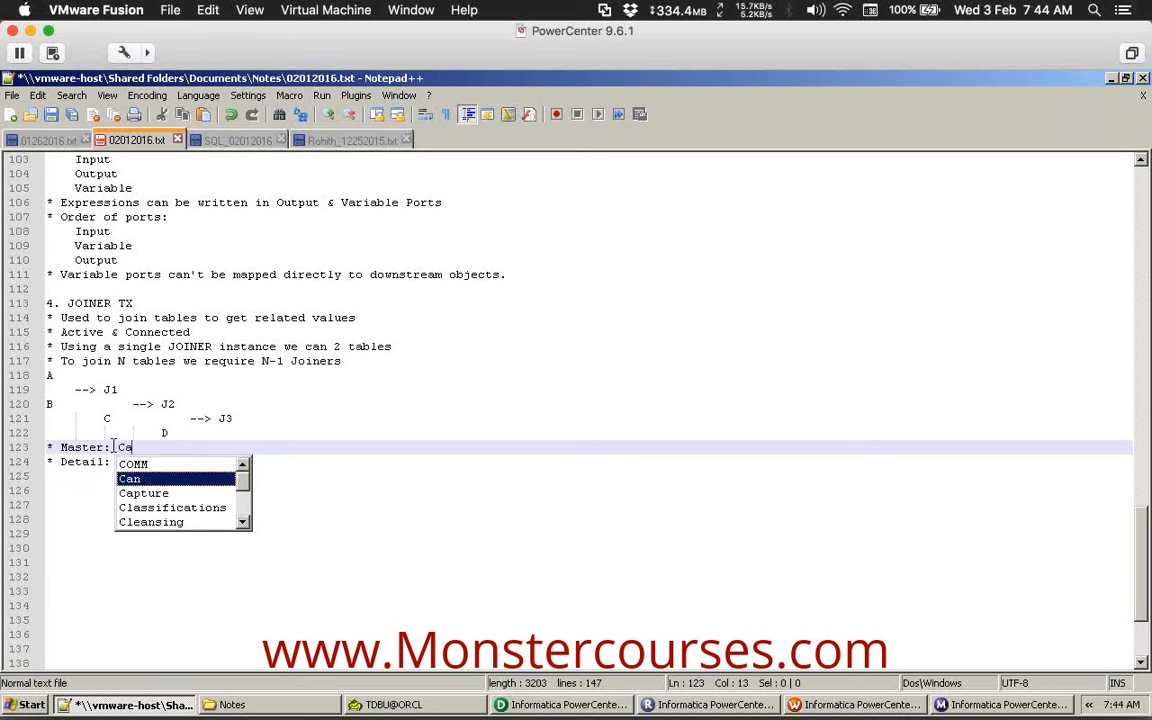
{"action": "type", "text": "ched"}
{"action": "key", "text": "Down"}
{"action": "type", "text": "S"}
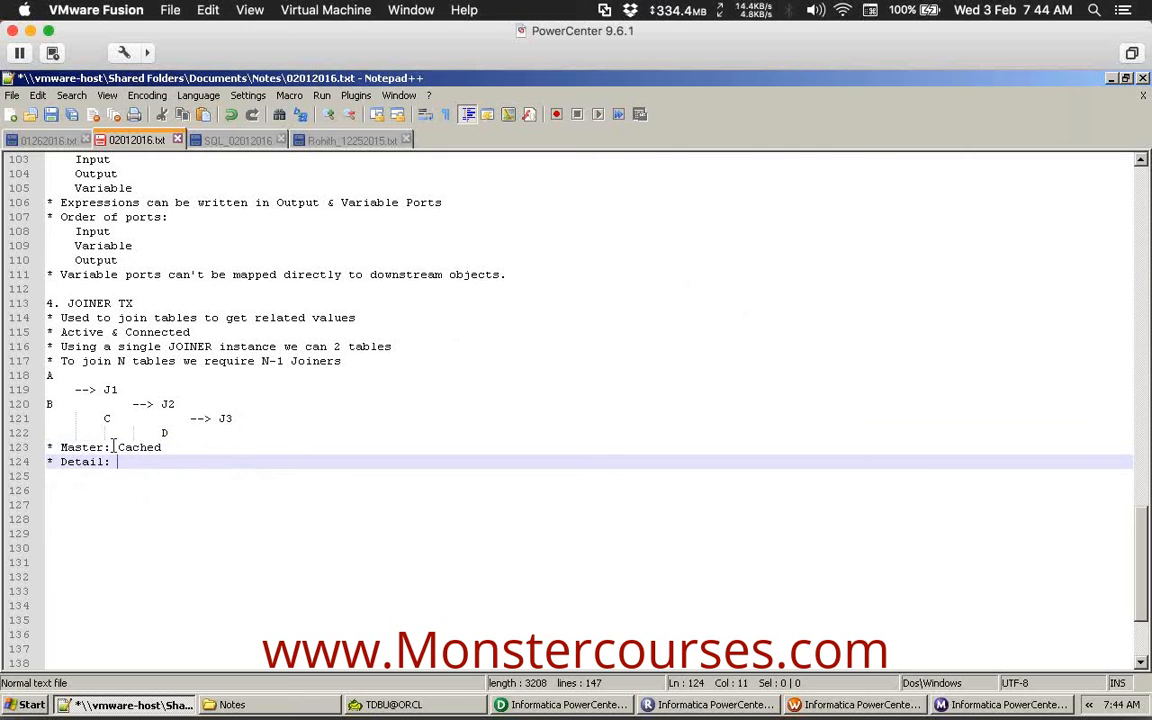
{"action": "type", "text": "equentiall Processed"}
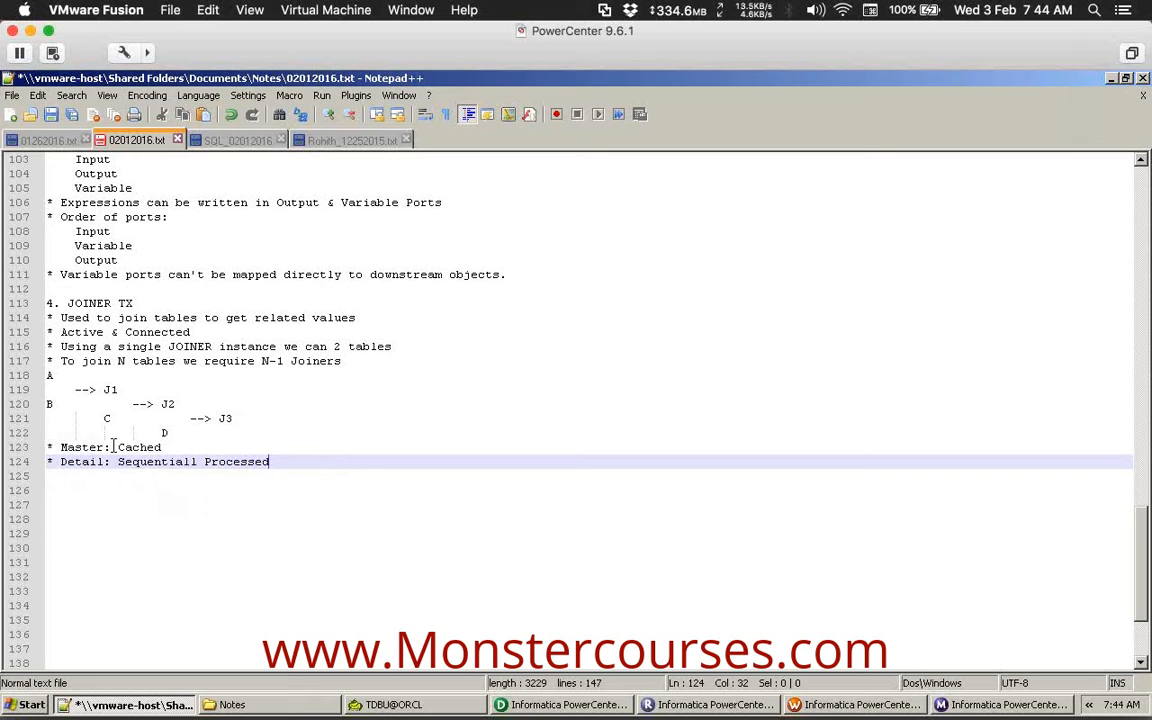
Below the Detail bullet, leave a blank line and add the lines "T1: 100 Recs" and "T2: 10 Recs".
{"action": "key", "text": "Return"}
{"action": "key", "text": "Return"}
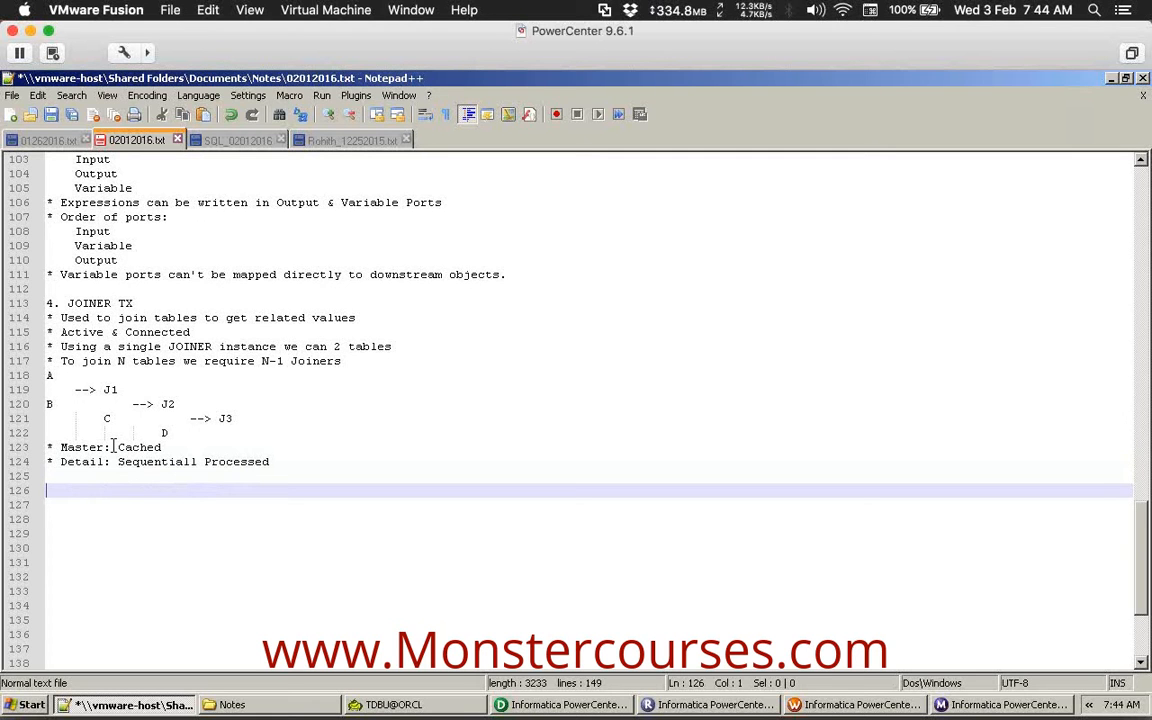
{"action": "type", "text": "T1: 100 R"}
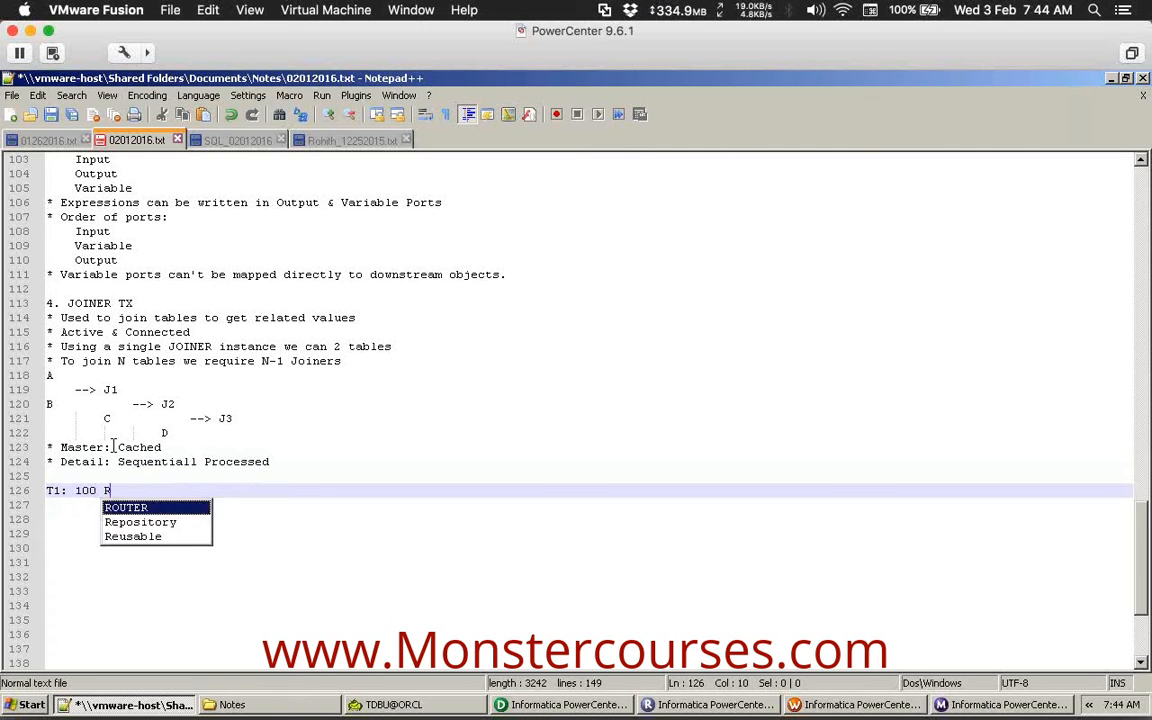
{"action": "type", "text": "ecs"}
{"action": "key", "text": "Return"}
{"action": "type", "text": "T2: "}
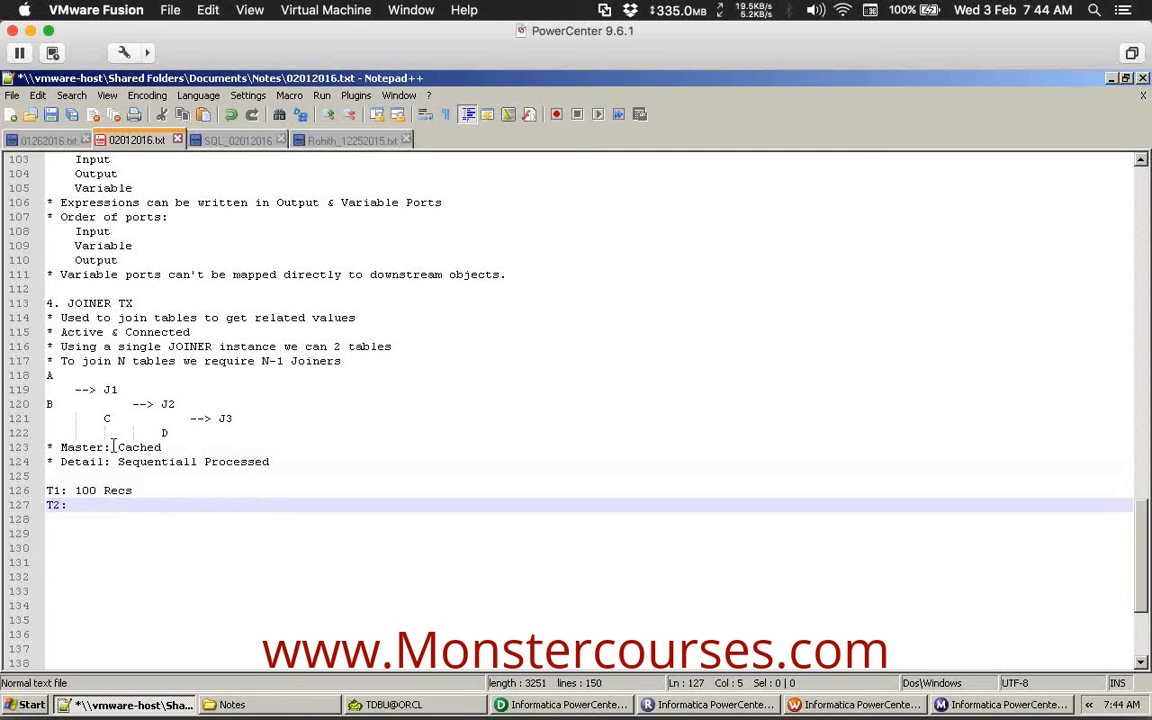
{"action": "type", "text": "10 R"}
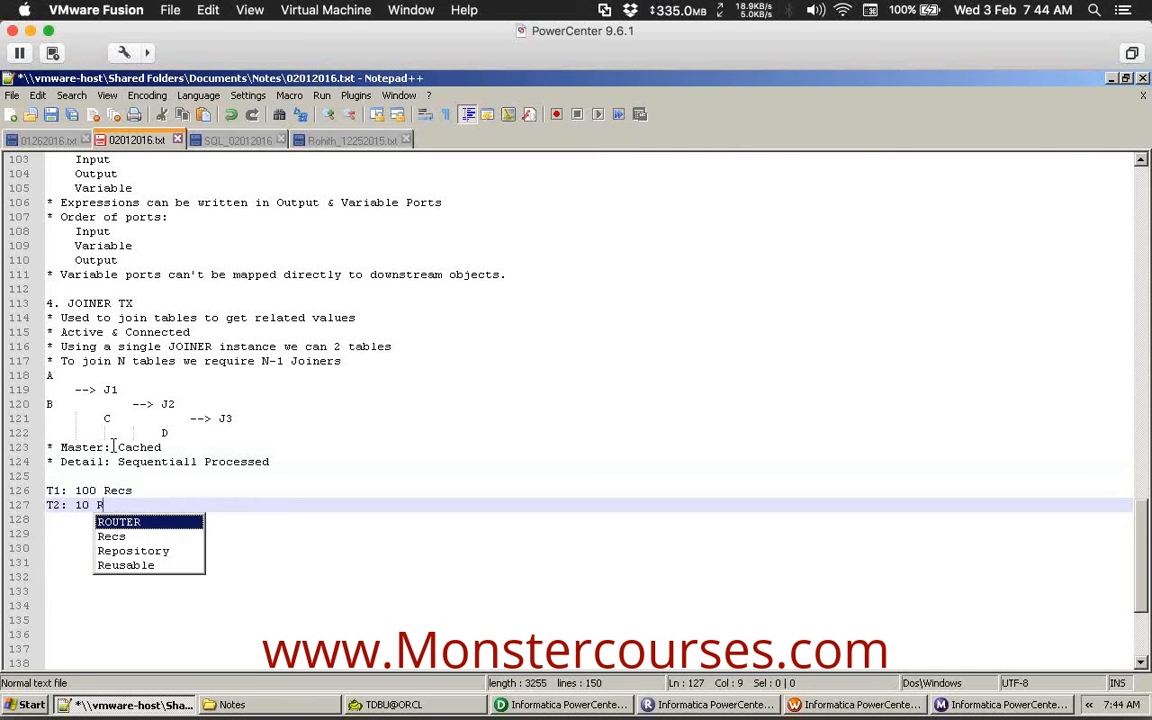
{"action": "type", "text": "ecs"}
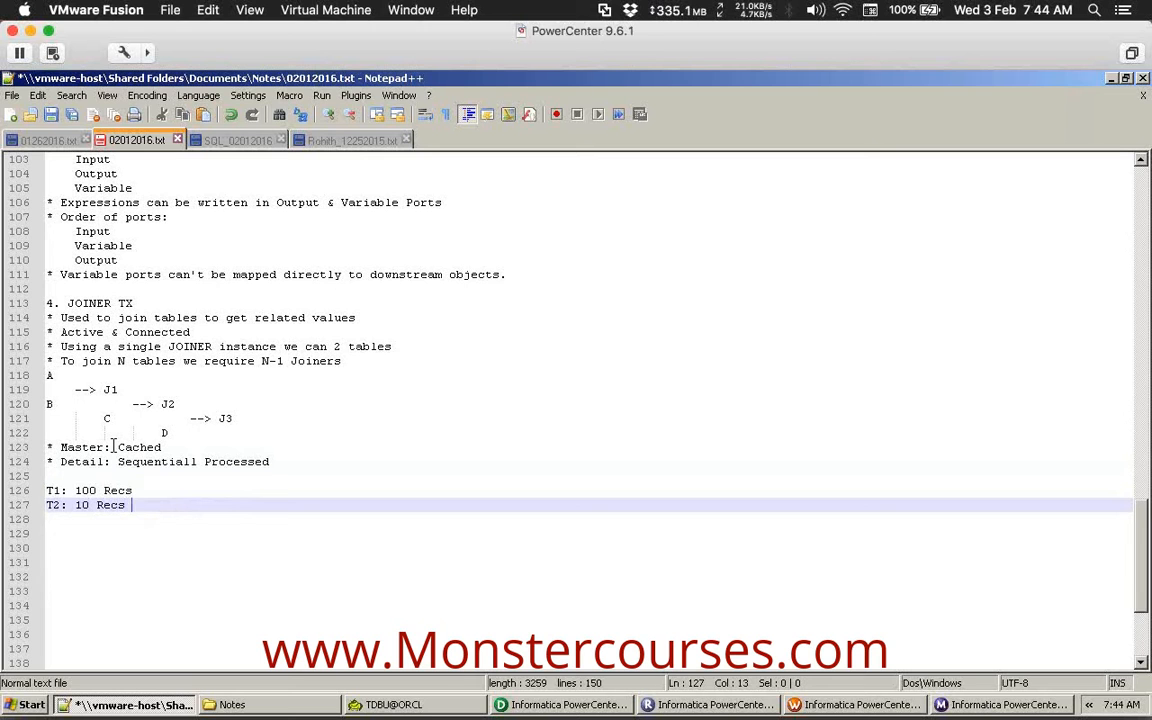
Add the line "Case-1: T1 Master T2 Detail" below the record counts, separated by a blank line.
{"action": "key", "text": "Return"}
{"action": "key", "text": "Return"}
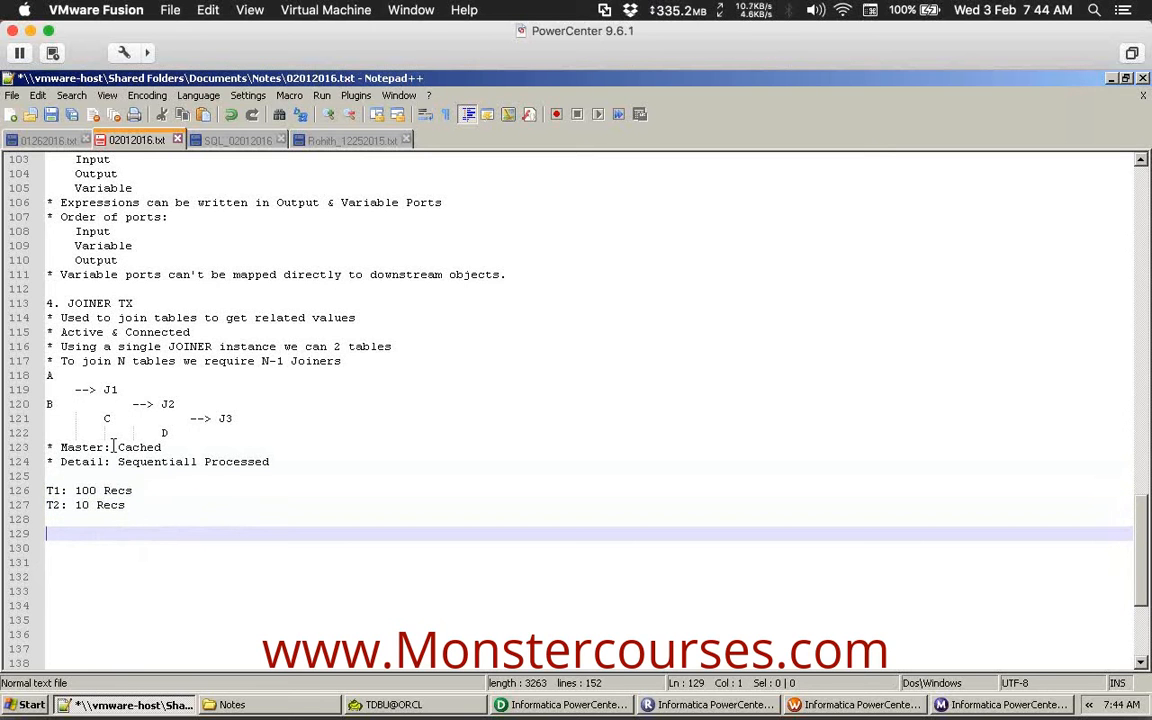
{"action": "type", "text": "Case"}
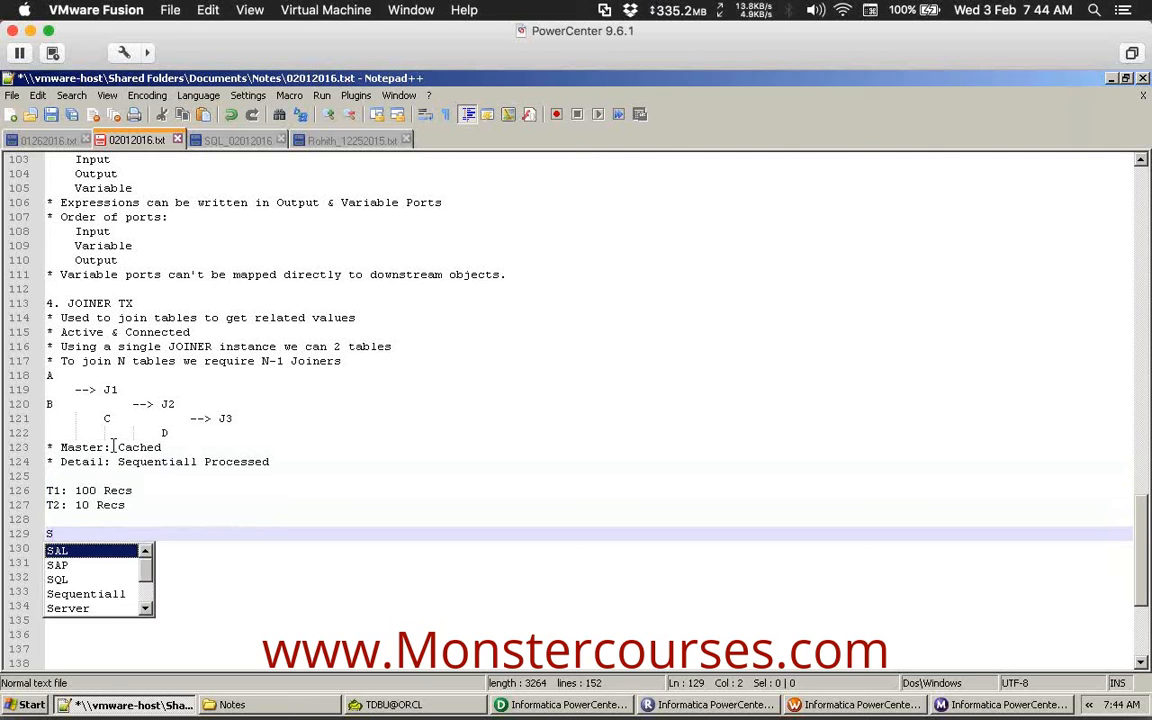
{"action": "type", "text": "-1: "}
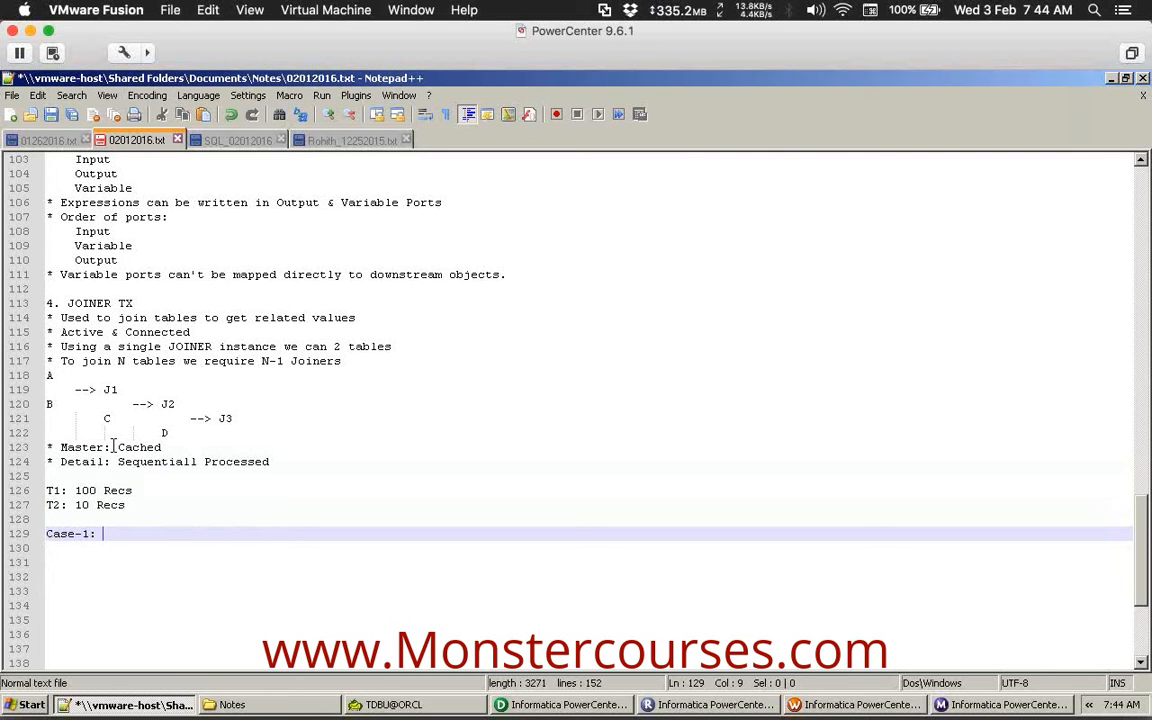
{"action": "type", "text": "T1 Master "}
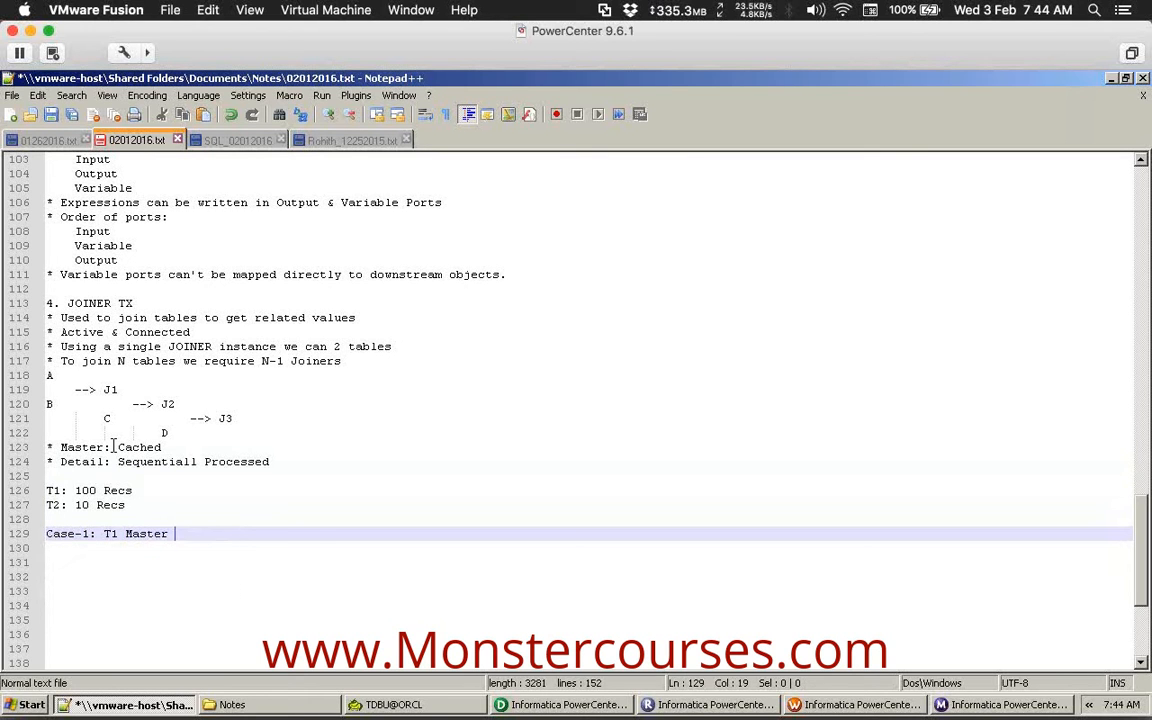
{"action": "type", "text": "T2 Detail"}
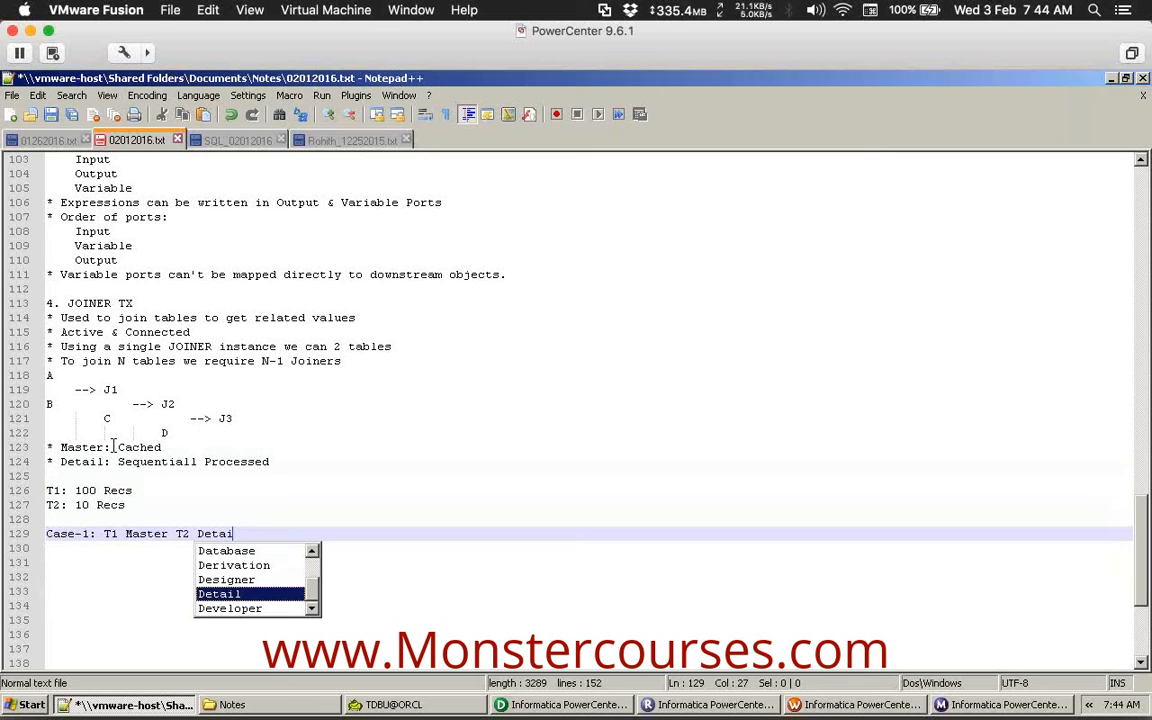
Add the line "Case-2: T1 Detail T2 Master" below Case-1, separated by a blank line.
{"action": "key", "text": "Return"}
{"action": "key", "text": "Return"}
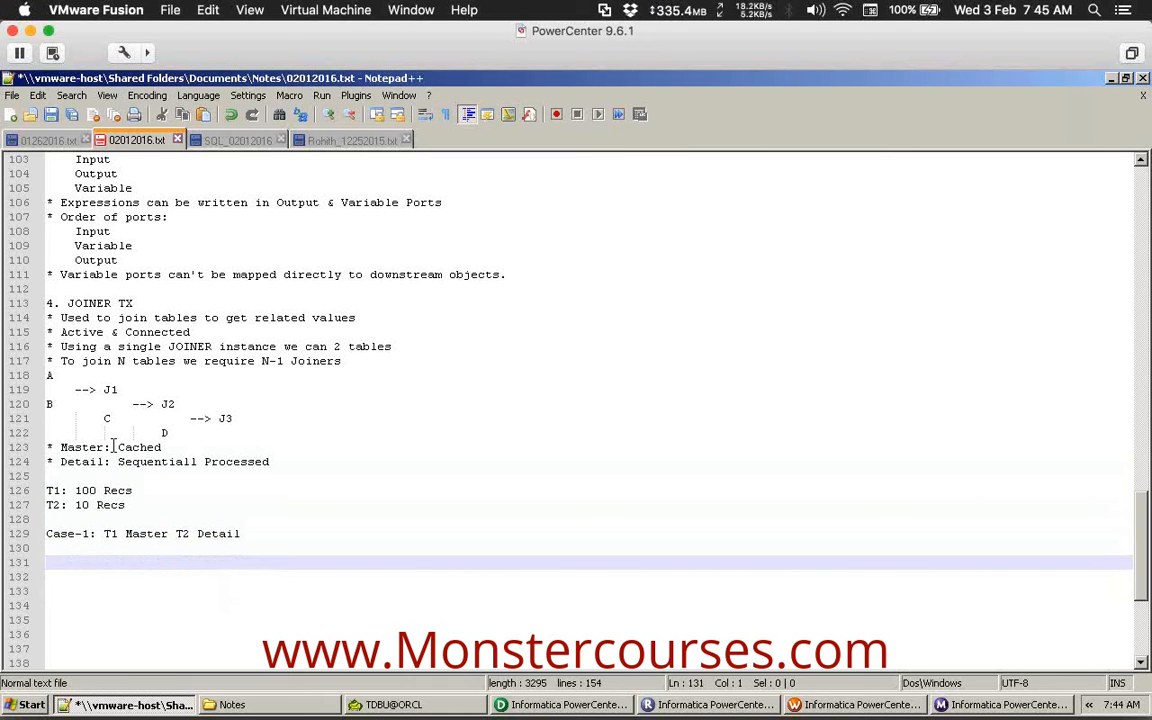
{"action": "type", "text": "Case-2: T1 De"}
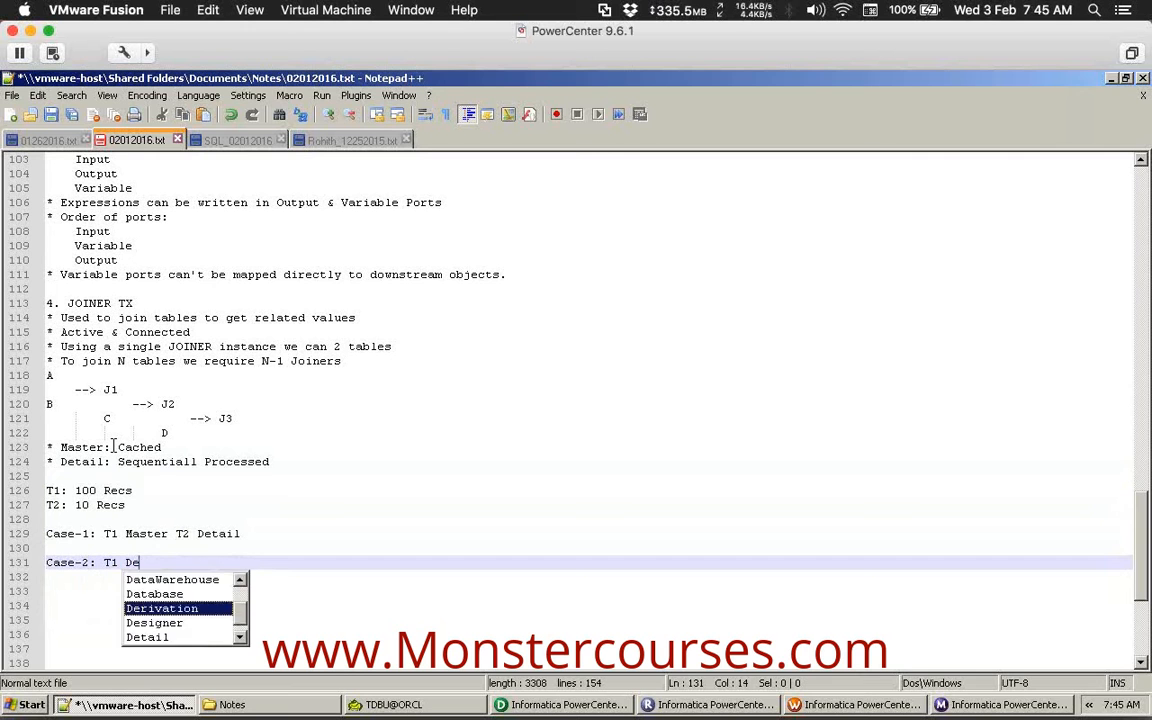
{"action": "type", "text": "tail T2 M"}
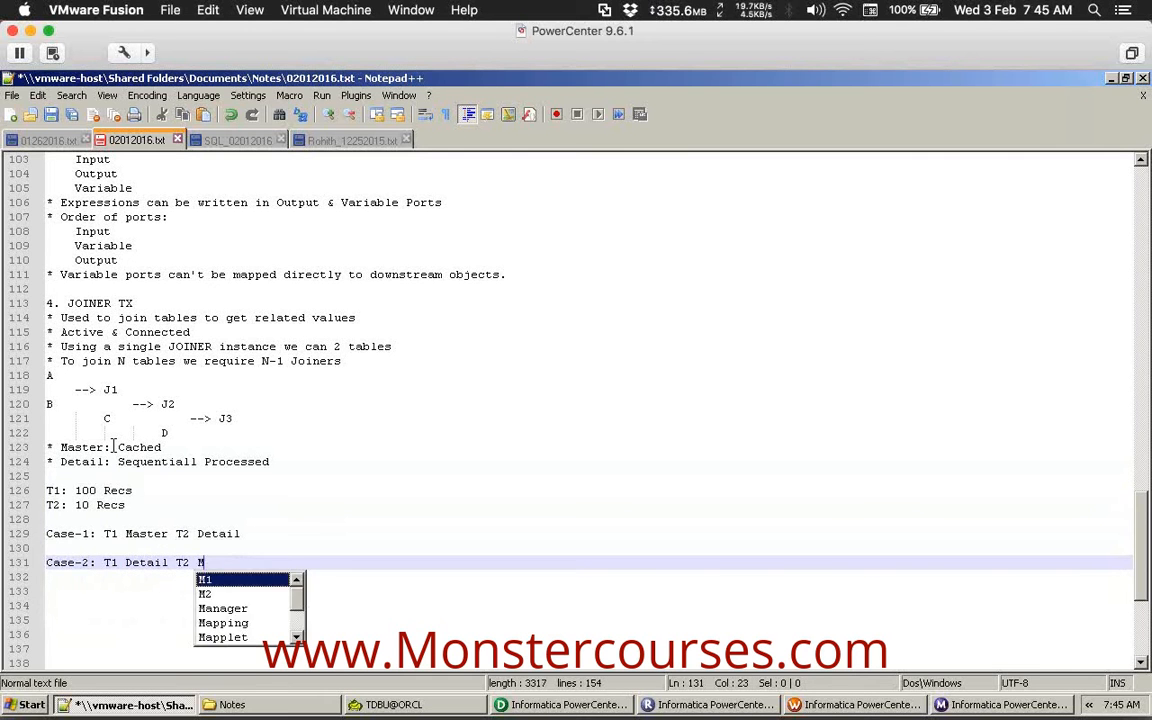
{"action": "type", "text": "aster"}
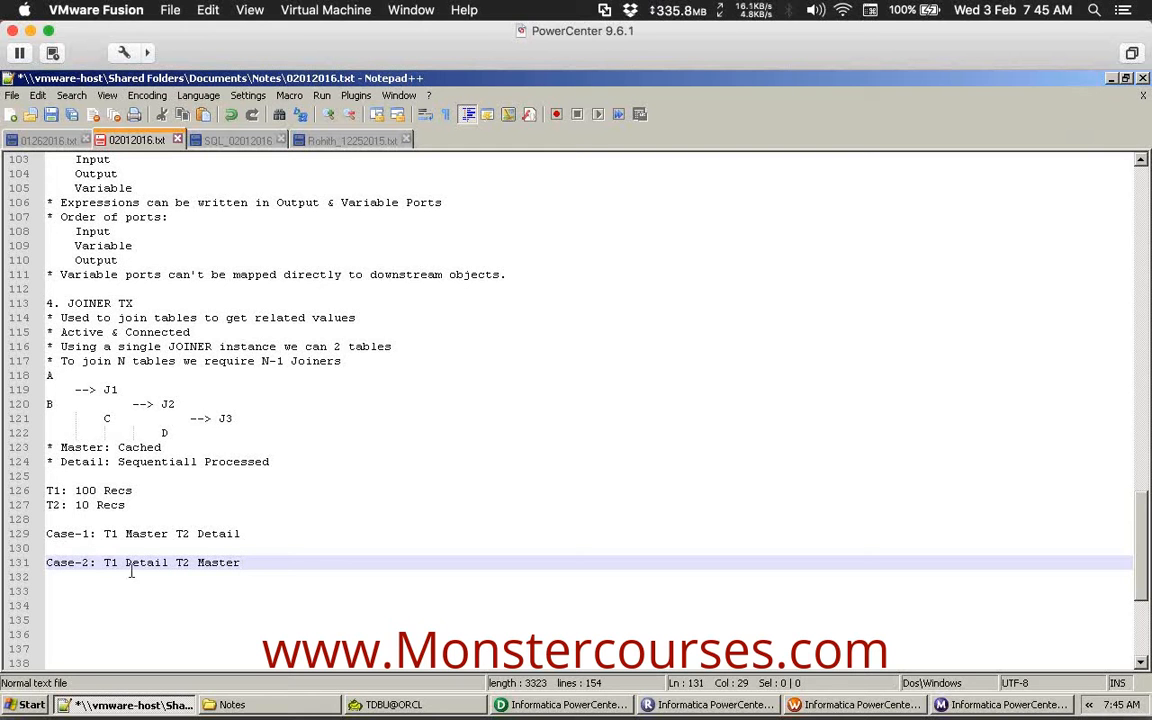
Insert the line "10 Minutes" directly under Case-1, keeping a blank line before Case-2.
{"action": "left_click", "coordinate": [252, 532]}
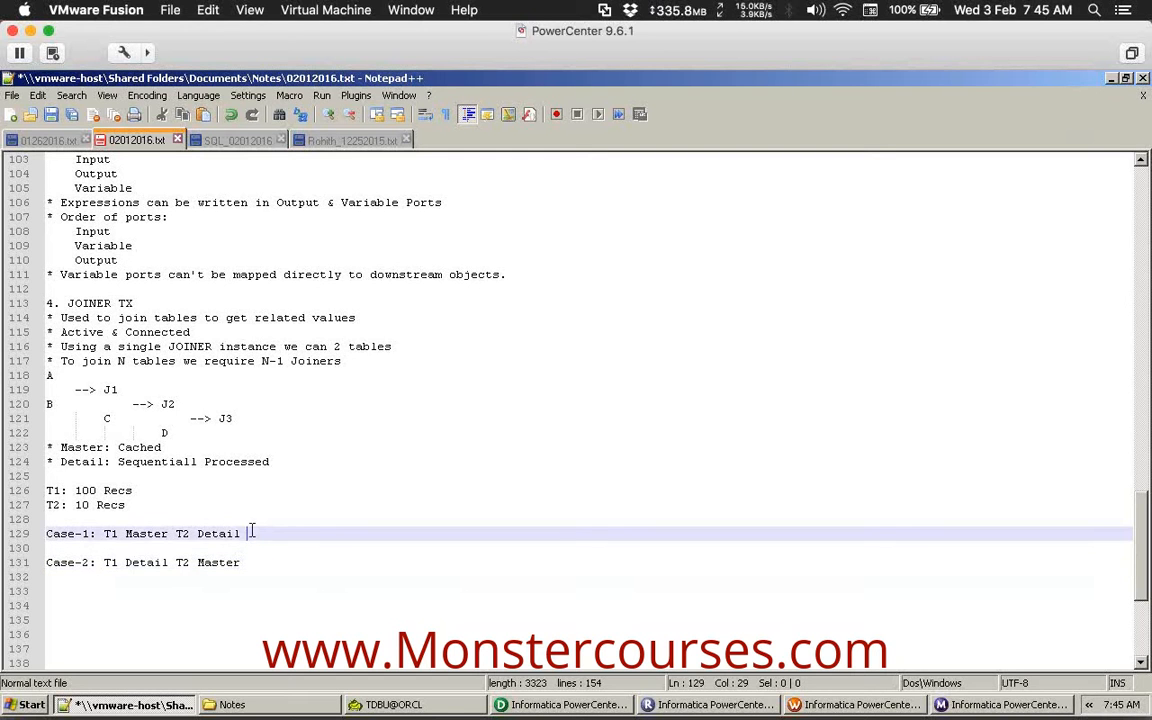
{"action": "key", "text": "Return"}
{"action": "key", "text": "Return"}
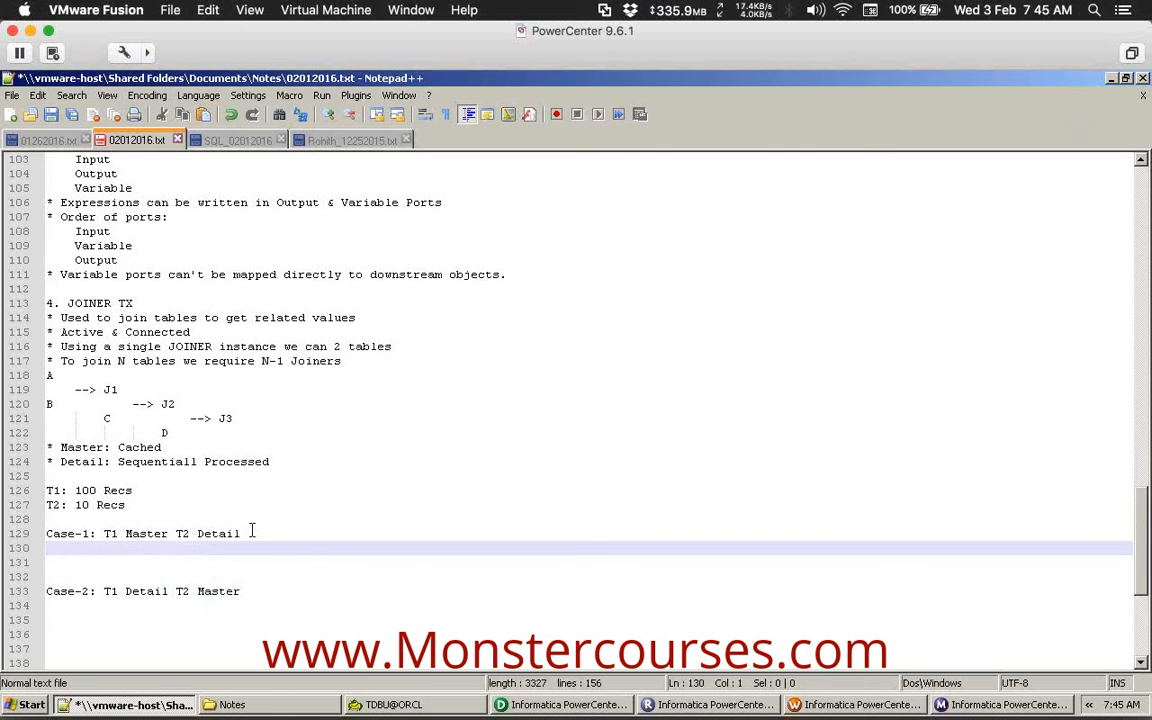
{"action": "key", "text": "BackSpace"}
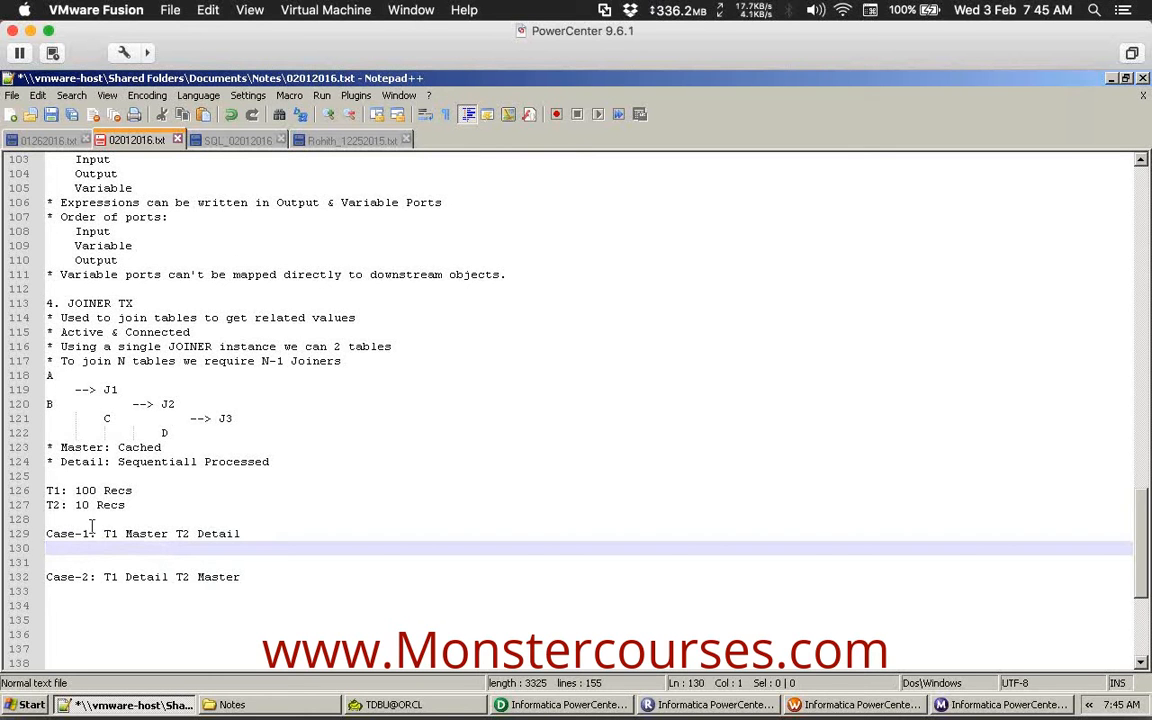
{"action": "left_click_drag", "start_coordinate": [134, 490], "coordinate": [74, 490]}
{"action": "left_click", "coordinate": [65, 546]}
{"action": "type", "text": "10 Minutes"}
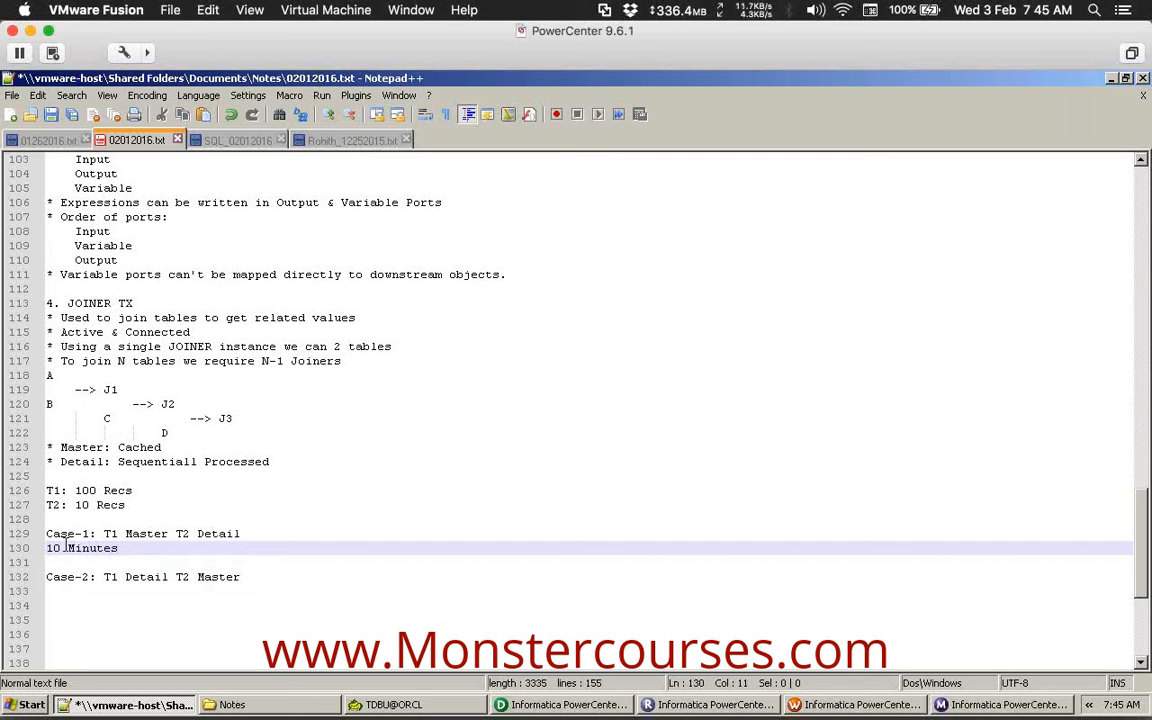
Append ", 10 MB" to the "10 Minutes" line under Case-1.
{"action": "type", "text": ", 10"}
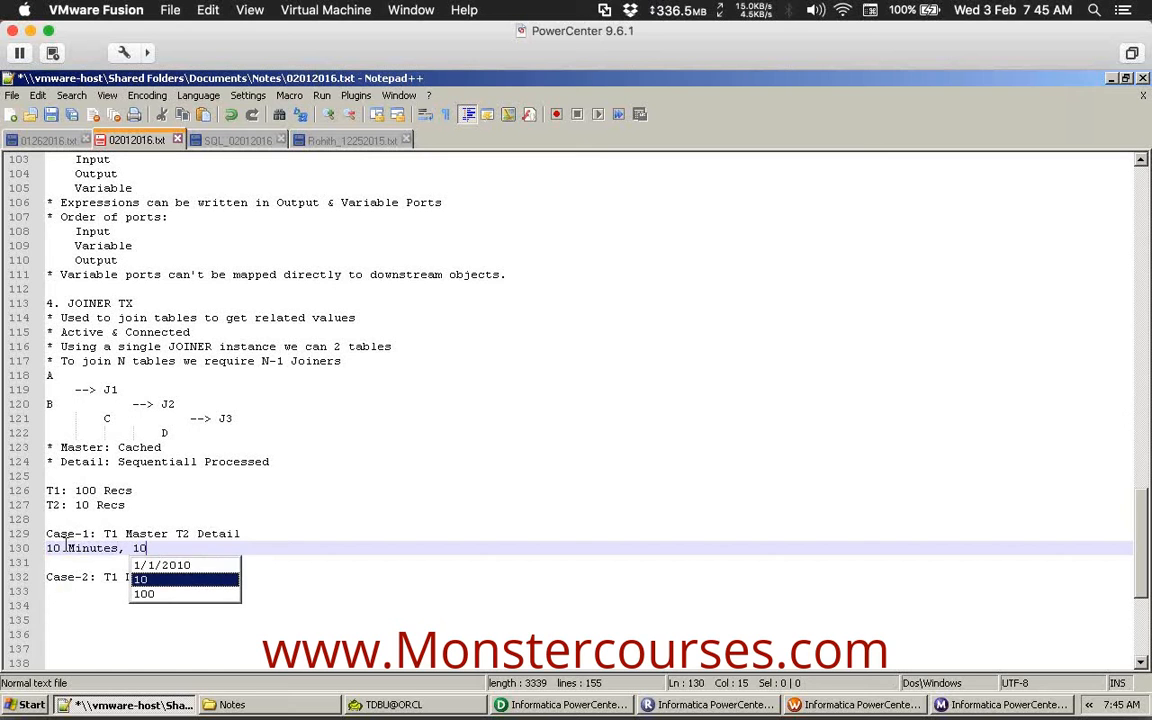
{"action": "type", "text": " MB"}
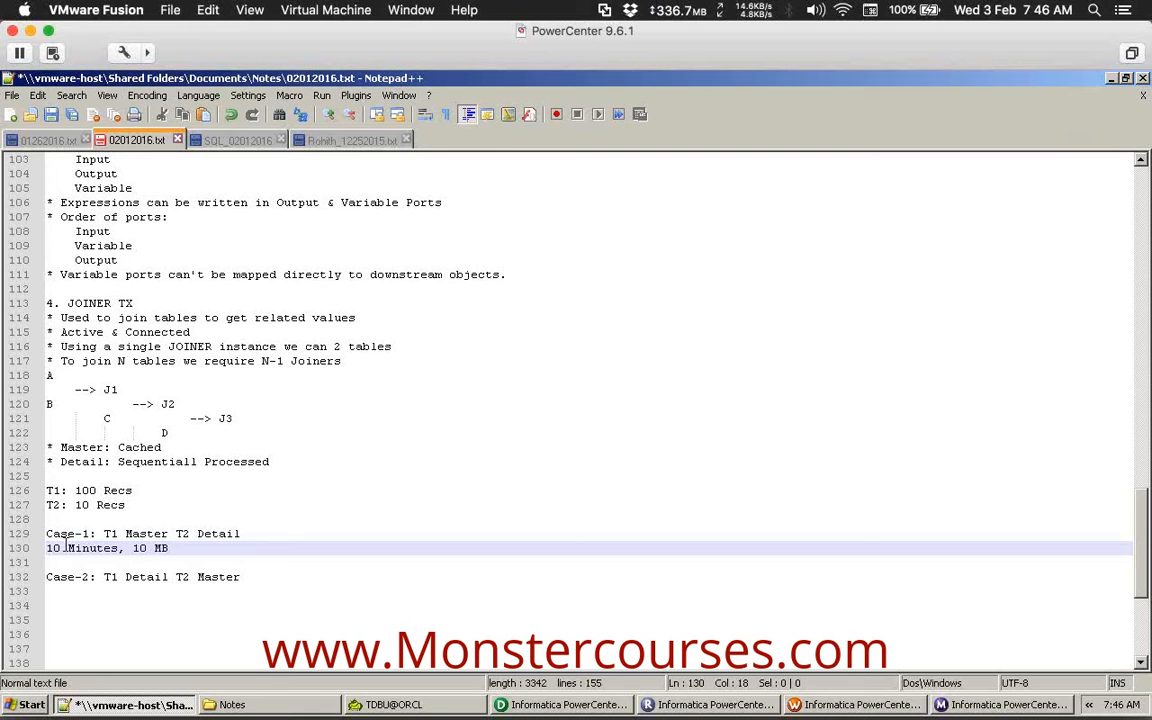
{"action": "left_click_drag", "start_coordinate": [117, 550], "coordinate": [46, 552]}
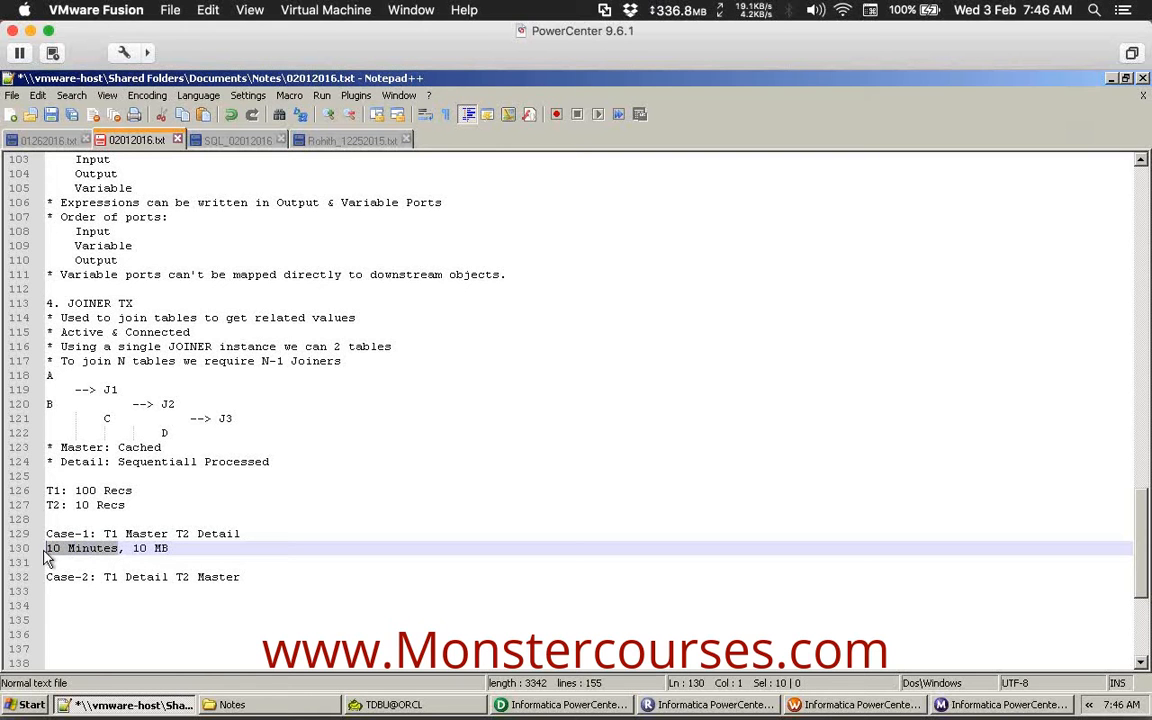
{"action": "left_click", "coordinate": [139, 549]}
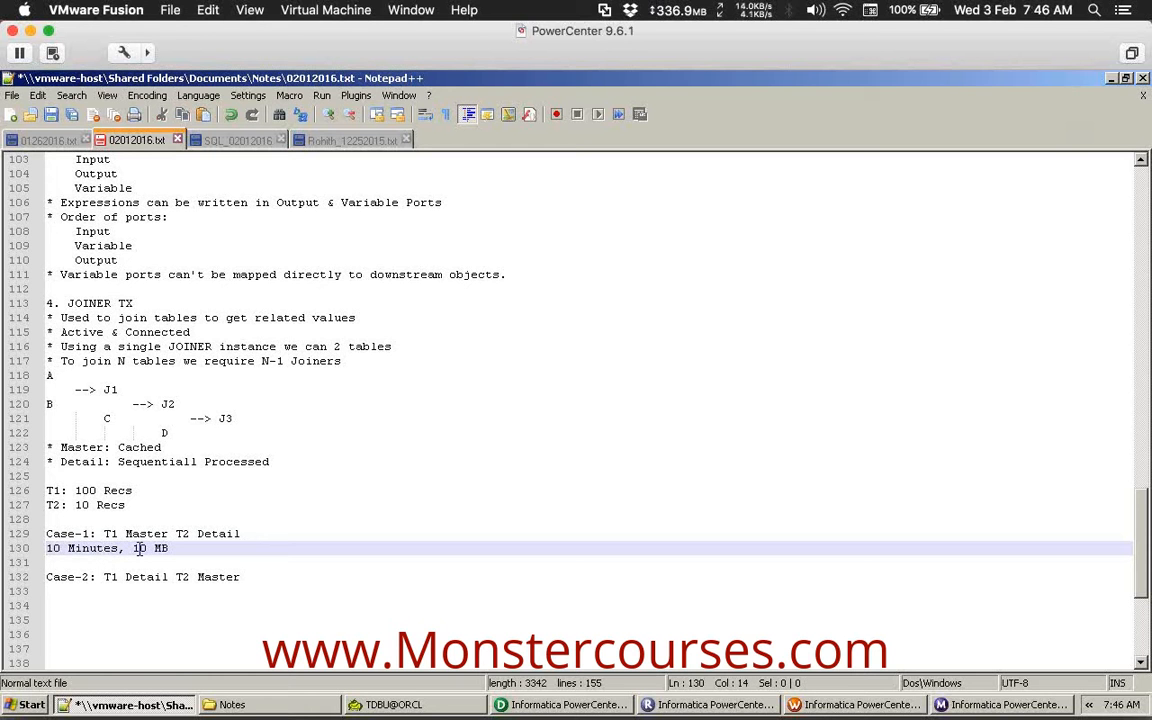
Add the line "1 Minute, 1 MB" directly under Case-2.
{"action": "left_click", "coordinate": [163, 593]}
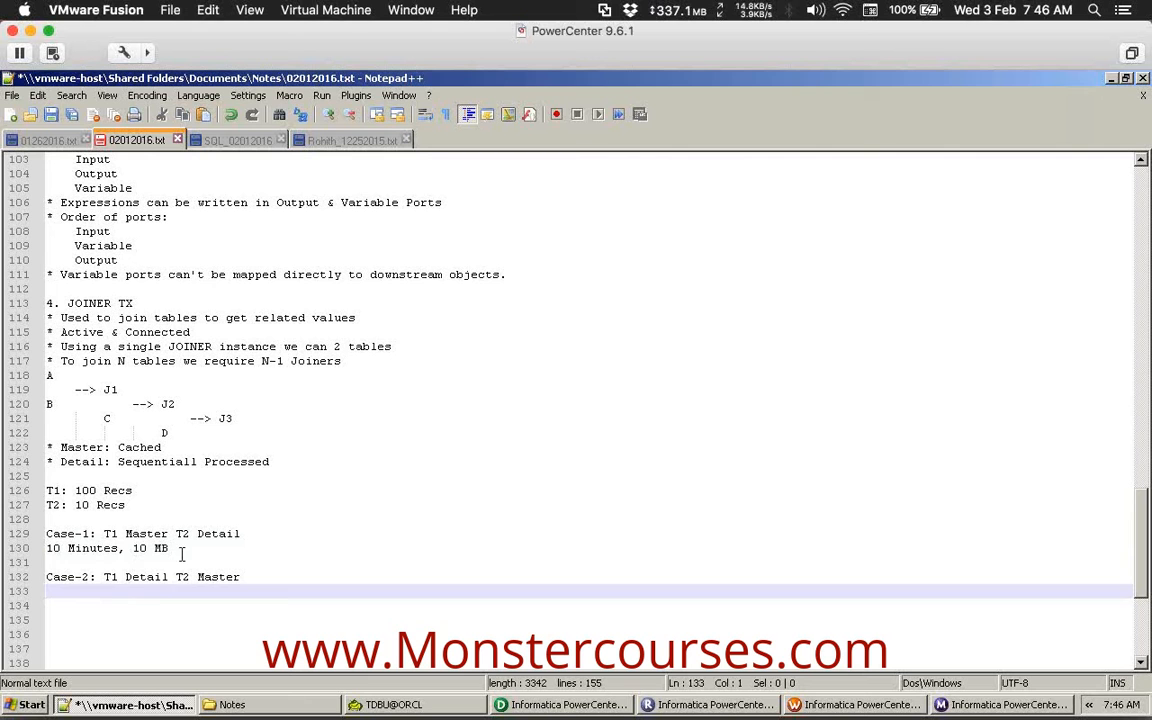
{"action": "left_click", "coordinate": [96, 603]}
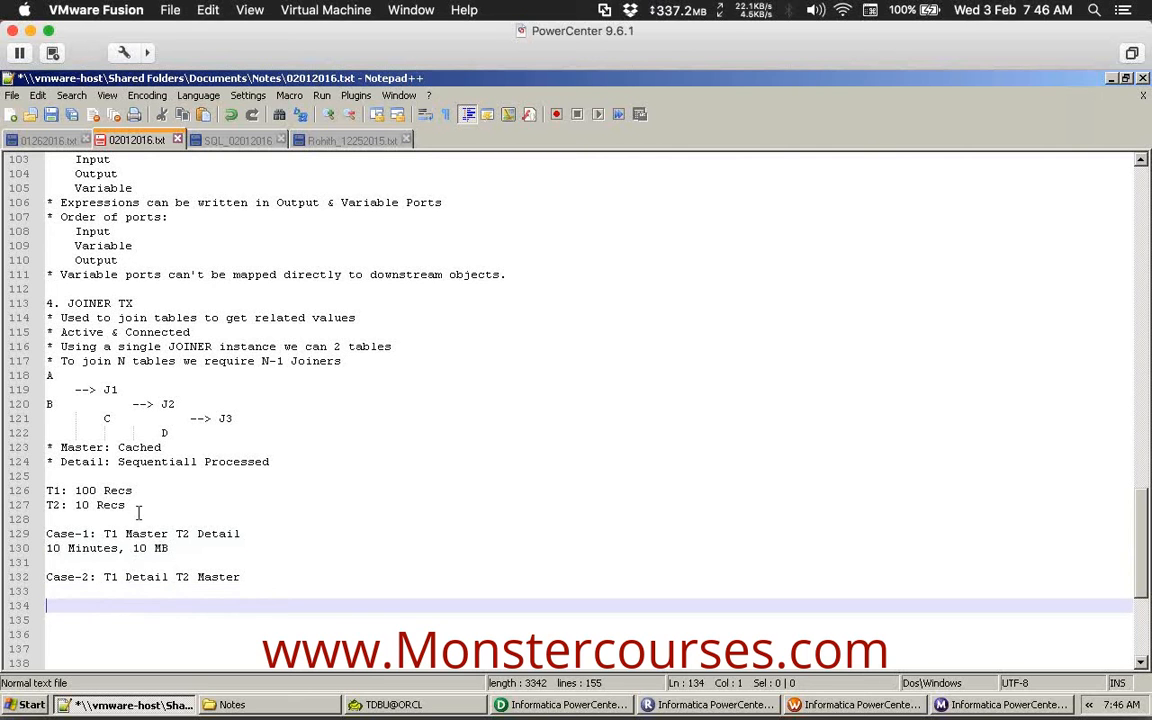
{"action": "left_click_drag", "start_coordinate": [127, 505], "coordinate": [32, 507]}
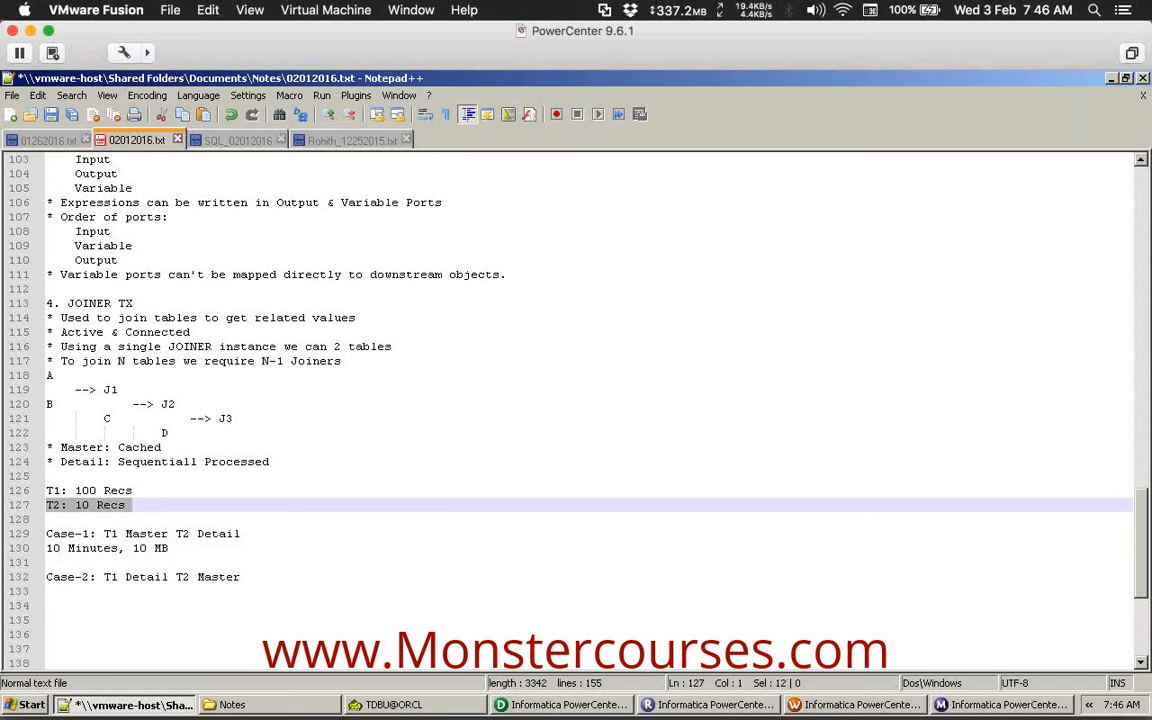
{"action": "key", "text": "End"}
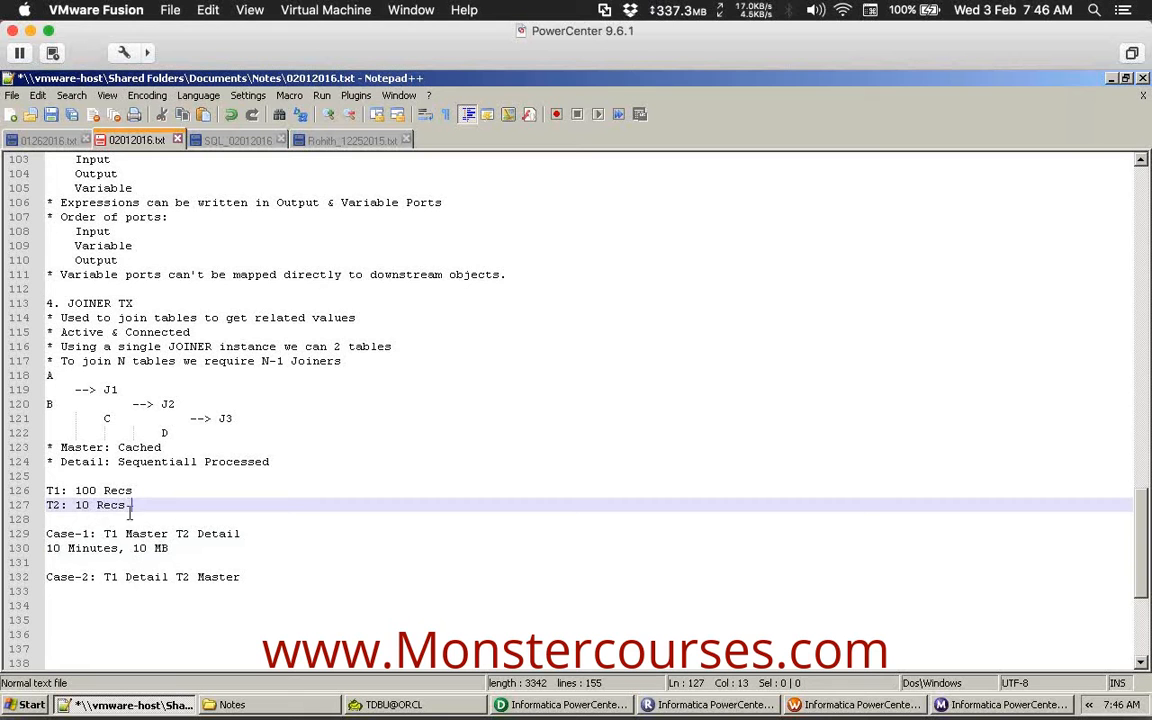
{"action": "left_click", "coordinate": [89, 593]}
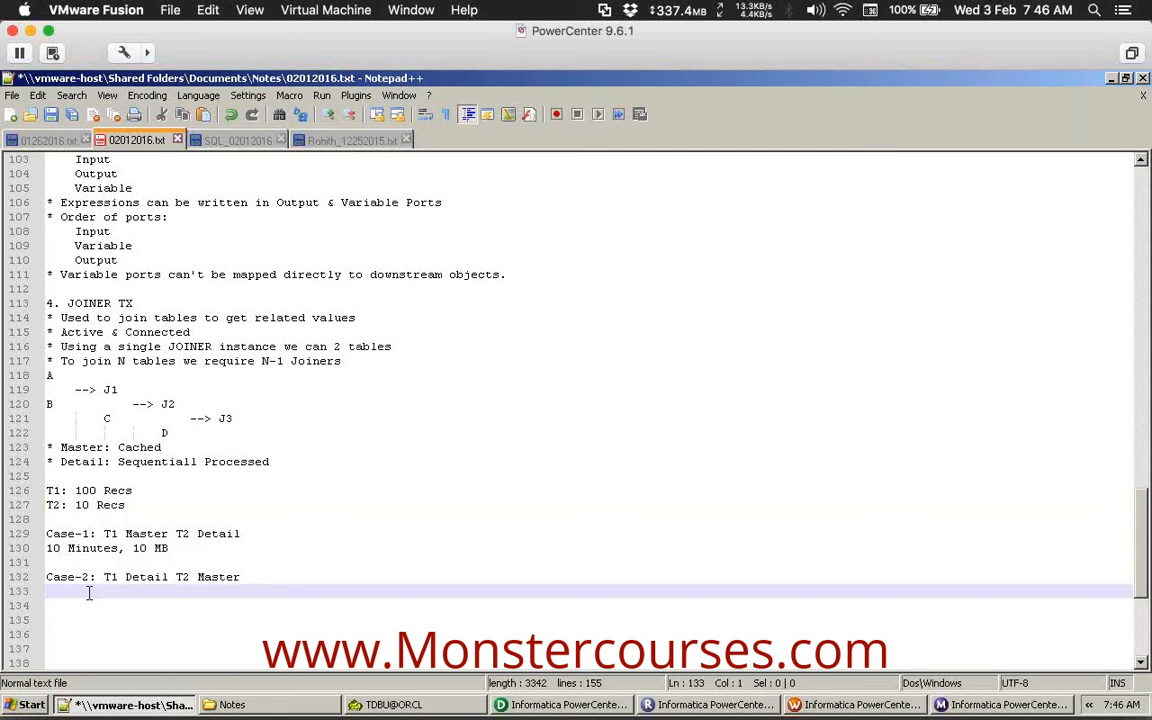
{"action": "type", "text": "1 Minute"}
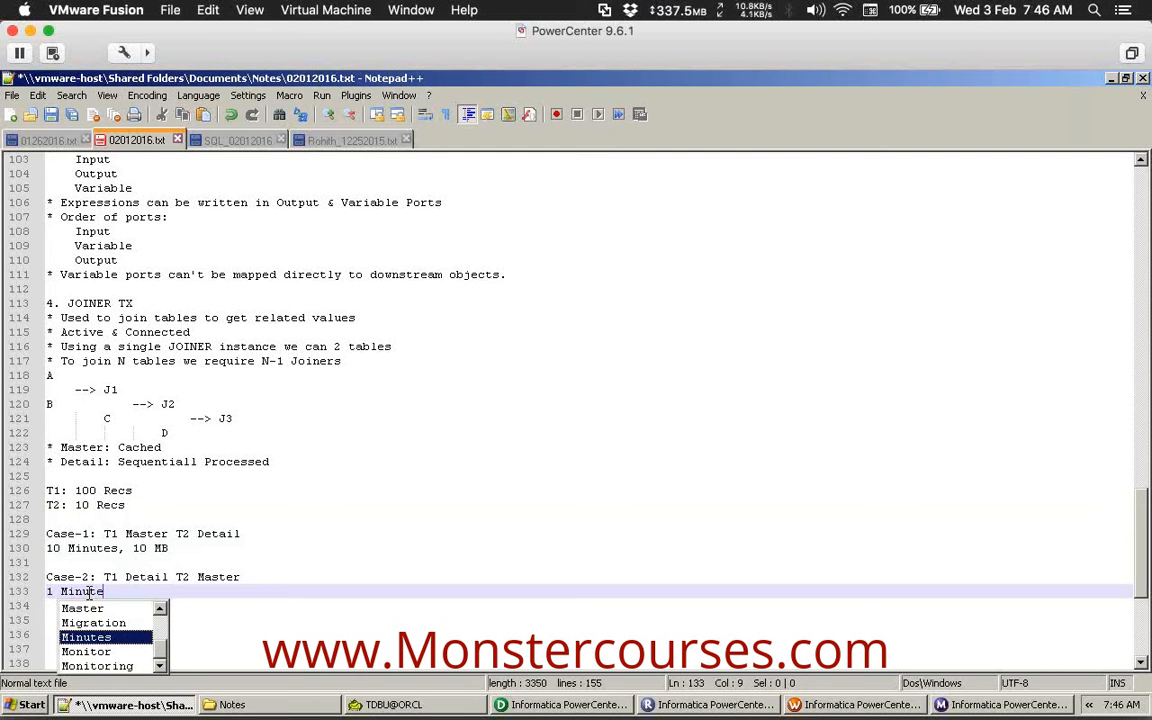
{"action": "type", "text": ", "}
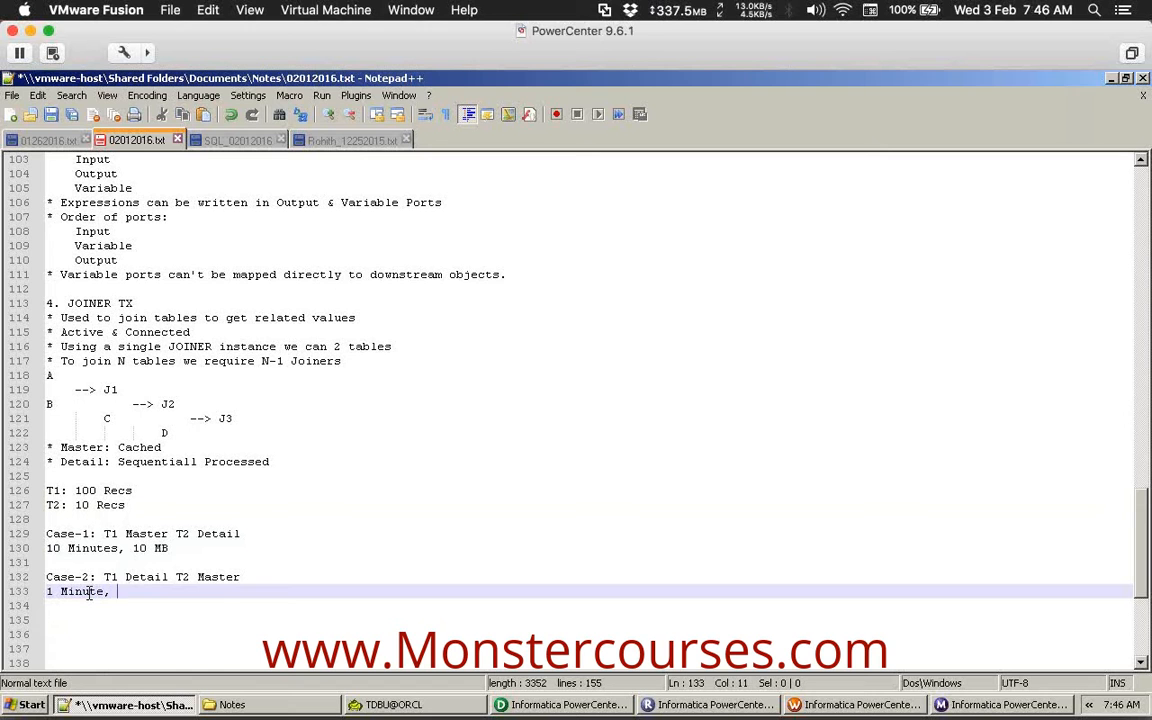
{"action": "type", "text": "1 MB"}
Review the T1 and T2 record counts and compare the time and memory figures of Case-1 and Case-2.
{"action": "left_click_drag", "start_coordinate": [147, 591], "coordinate": [111, 591]}
{"action": "left_click_drag", "start_coordinate": [183, 594], "coordinate": [44, 533]}
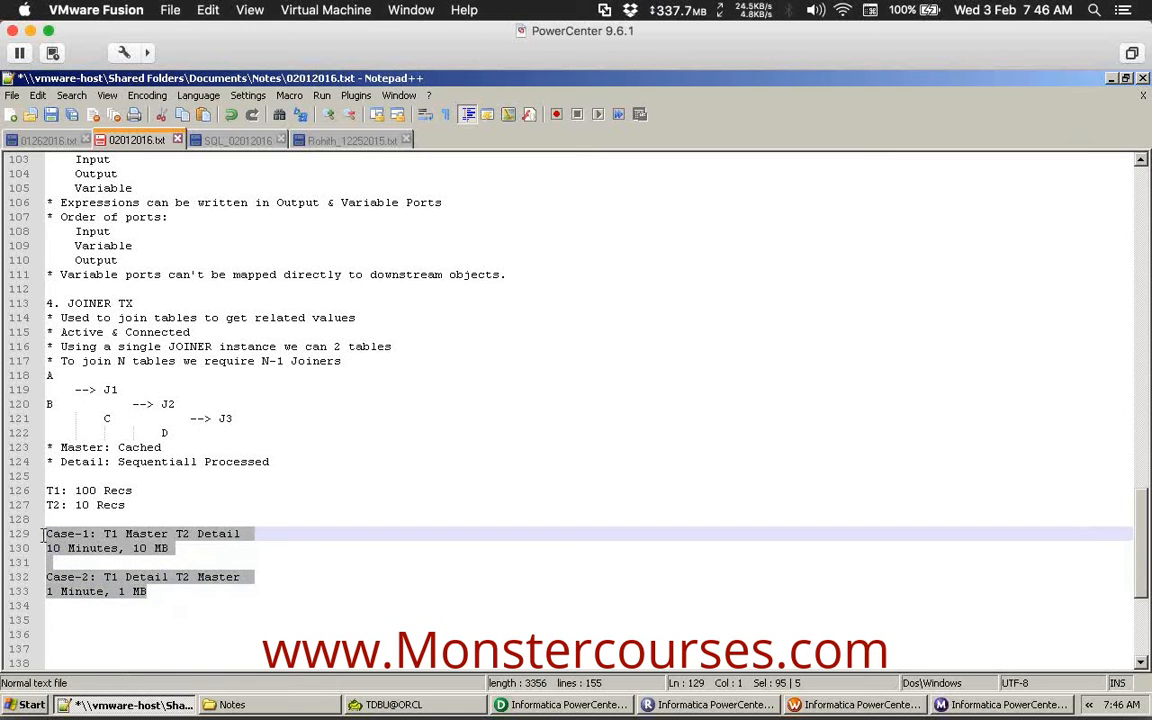
{"action": "left_click", "coordinate": [347, 596]}
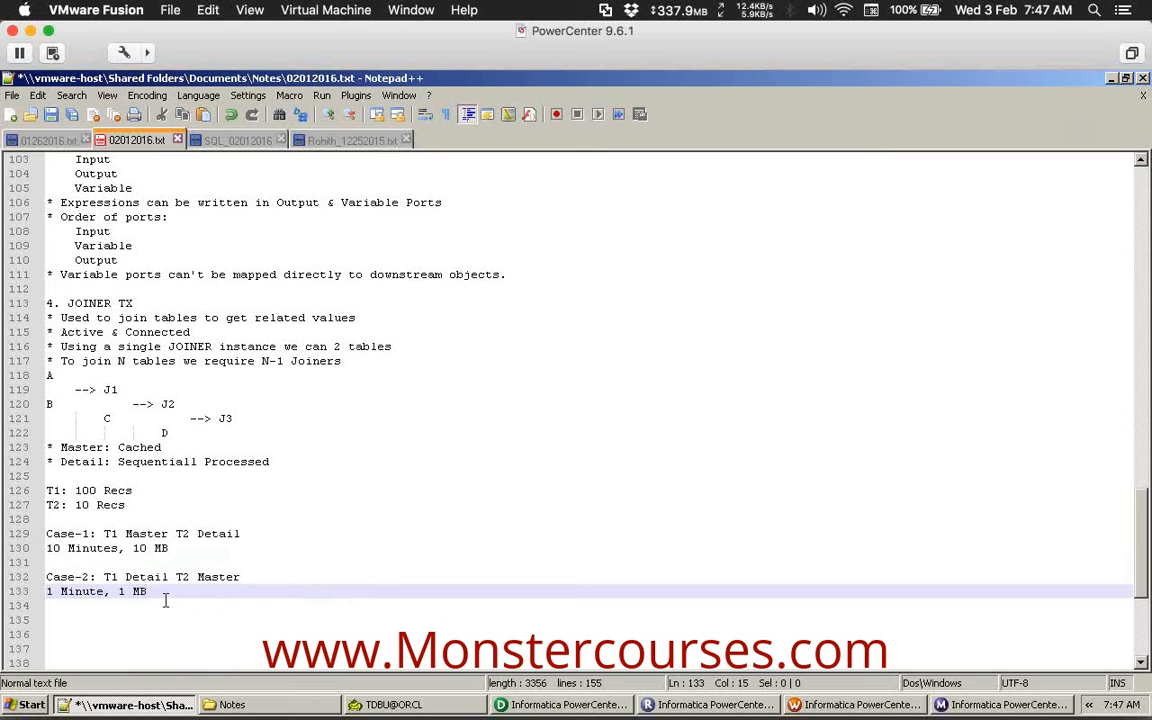
{"action": "left_click", "coordinate": [104, 595]}
{"action": "left_click_drag", "start_coordinate": [104, 597], "coordinate": [46, 597]}
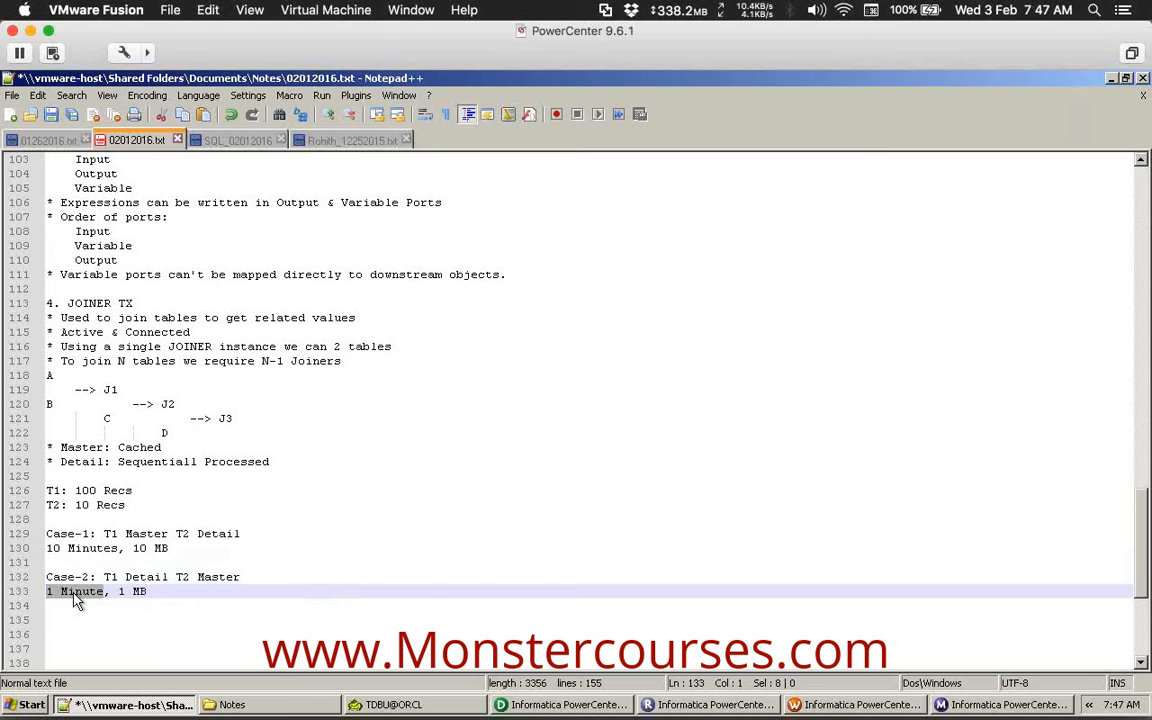
{"action": "left_click", "coordinate": [158, 600]}
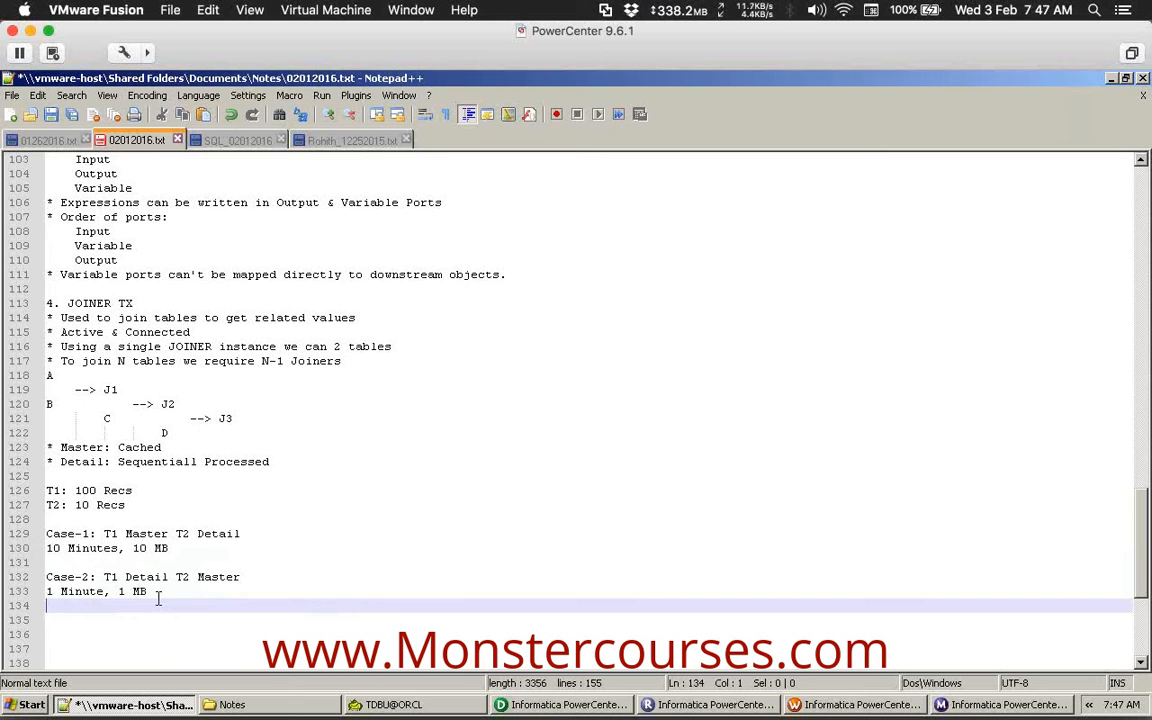
{"action": "left_click", "coordinate": [155, 591]}
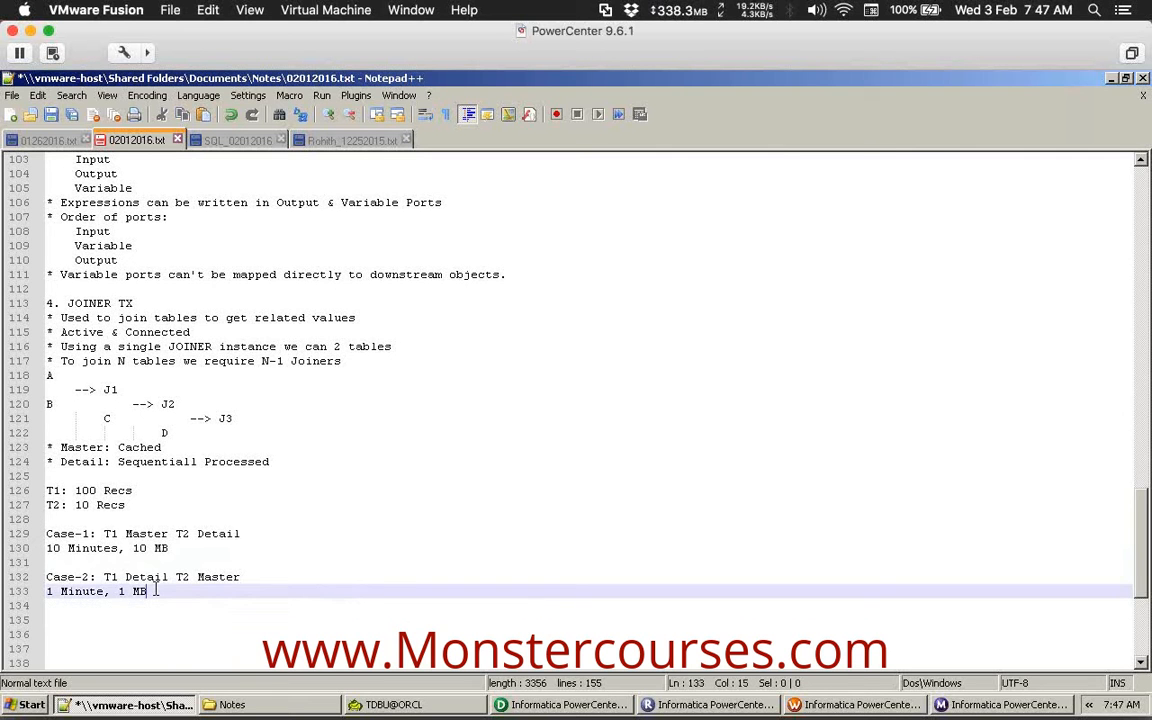
{"action": "left_click_drag", "start_coordinate": [155, 591], "coordinate": [120, 591]}
{"action": "left_click", "coordinate": [199, 596]}
{"action": "left_click", "coordinate": [1151, 190]}
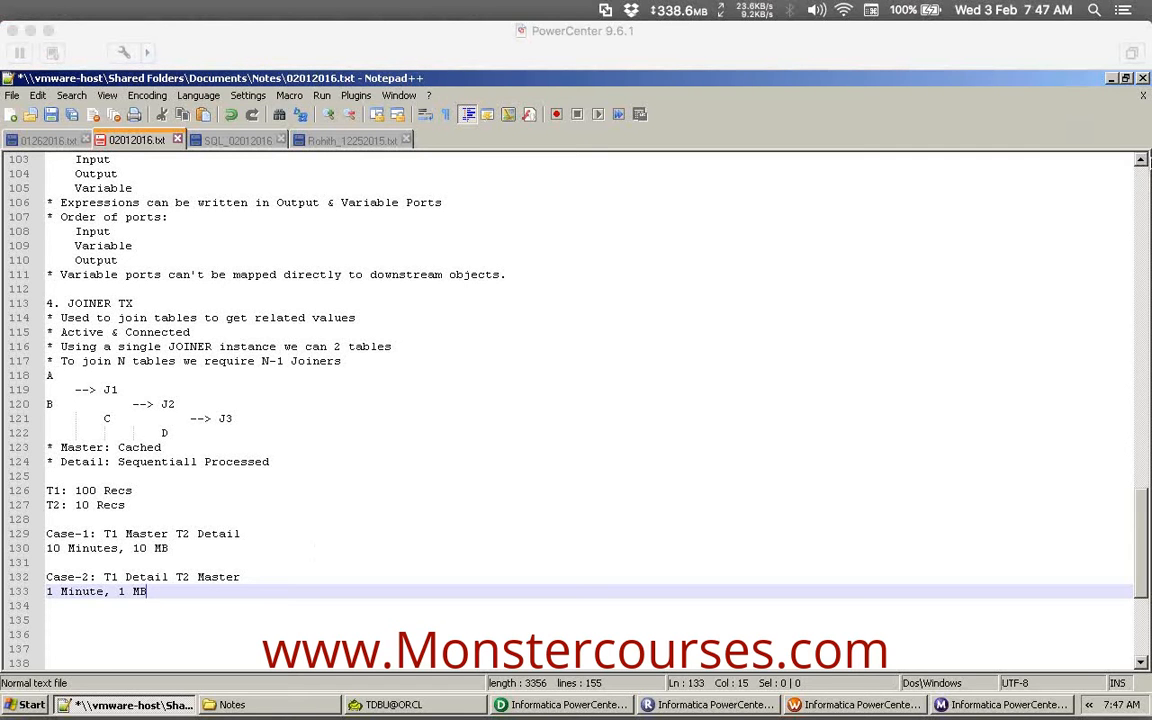
{"action": "left_click", "coordinate": [196, 607]}
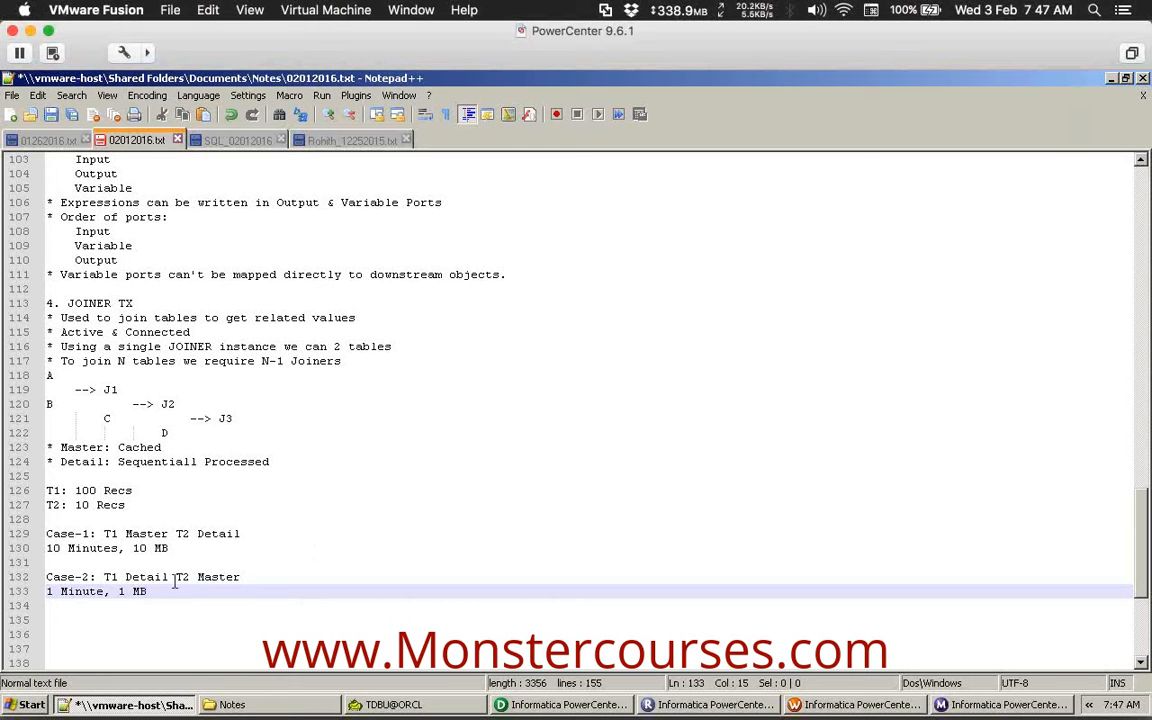
{"action": "left_click_drag", "start_coordinate": [177, 590], "coordinate": [46, 490]}
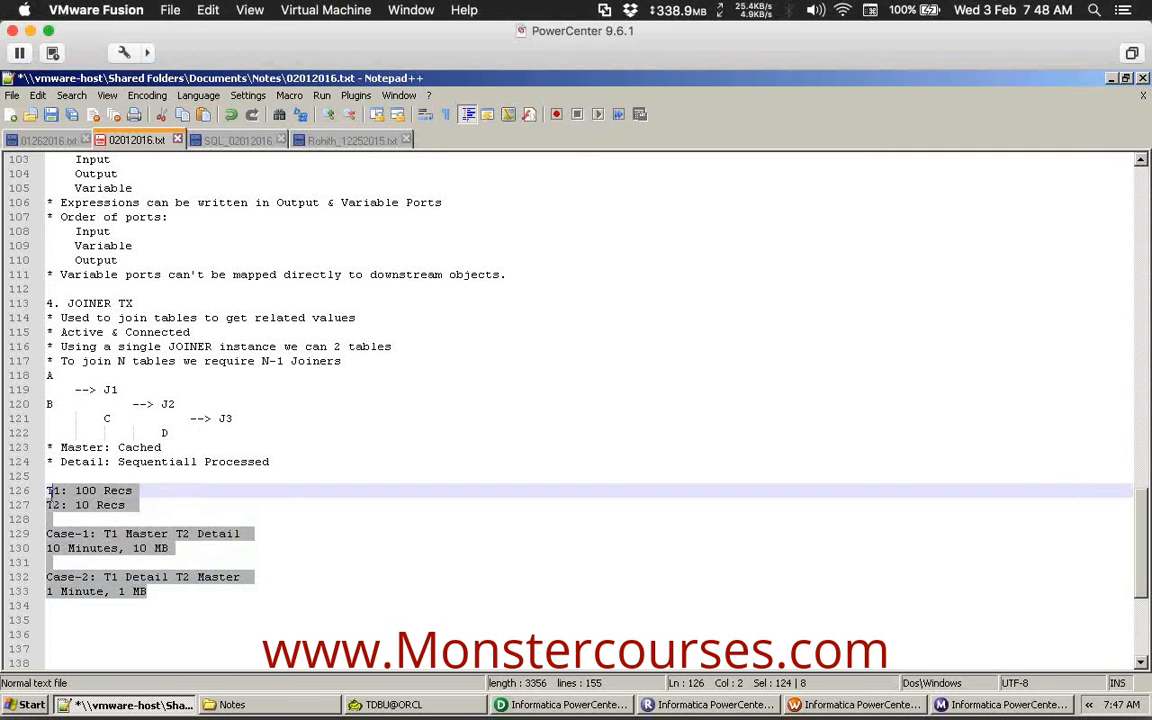
{"action": "left_click", "coordinate": [124, 518]}
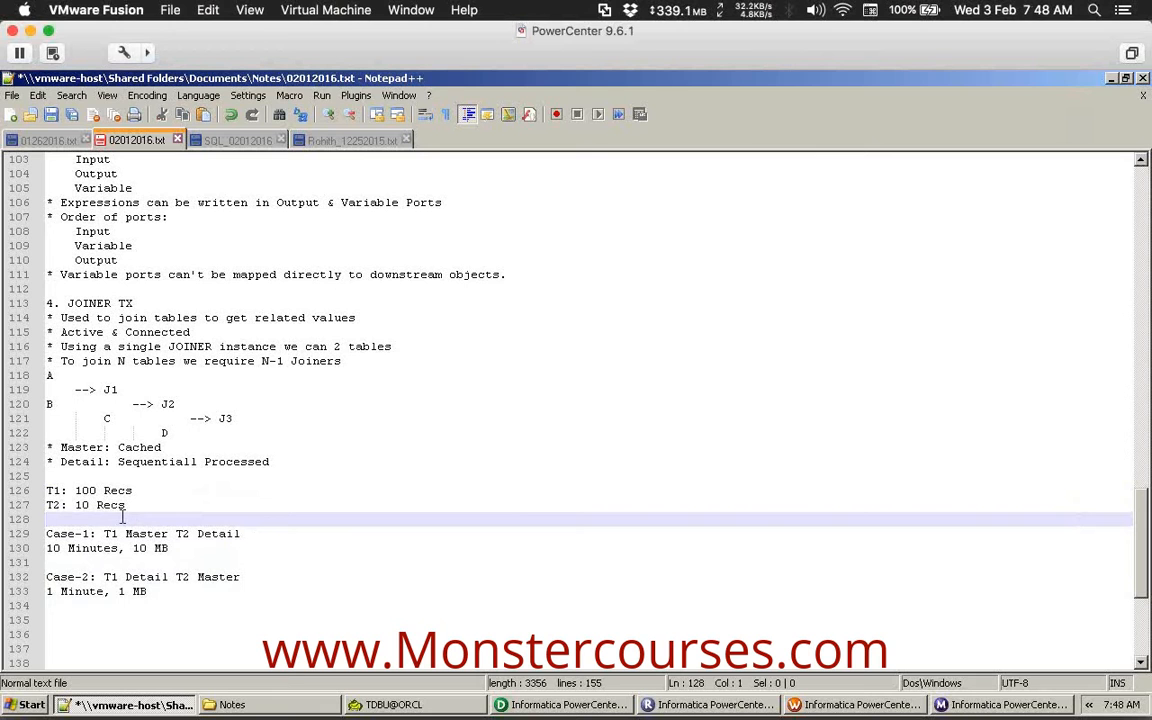
{"action": "left_click", "coordinate": [190, 608]}
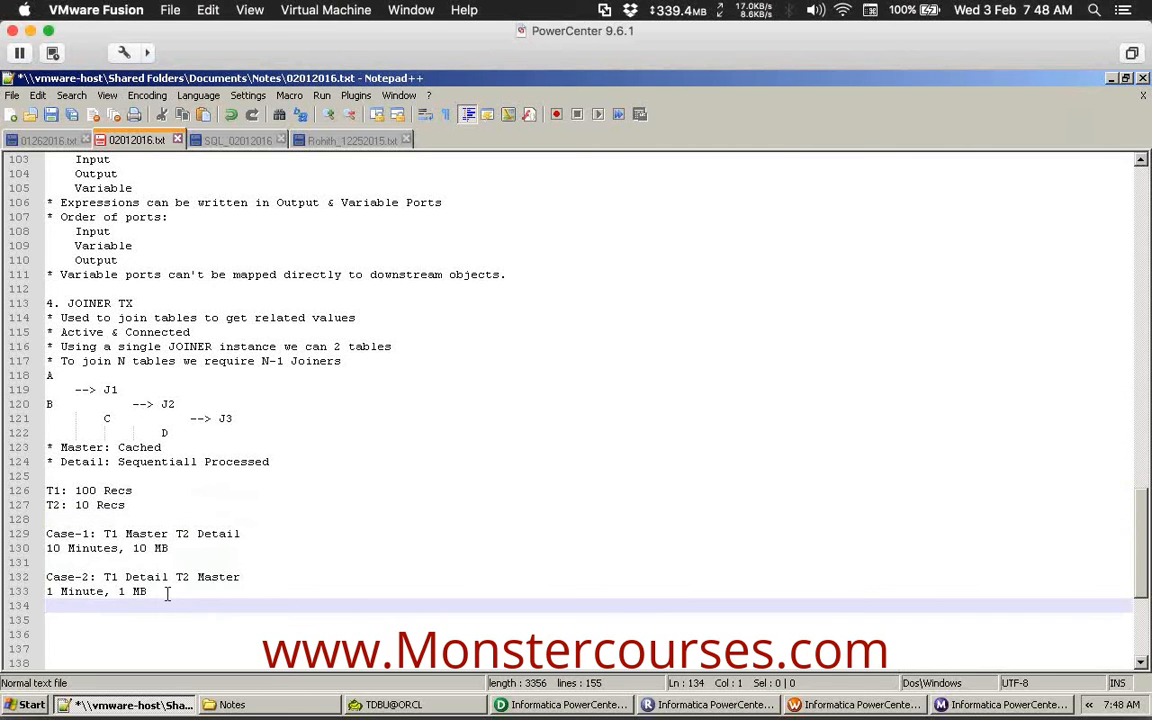
Add the bullet "* Types of JOIN" below the Case-2 figures, separated by a blank line.
{"action": "left_click", "coordinate": [170, 593]}
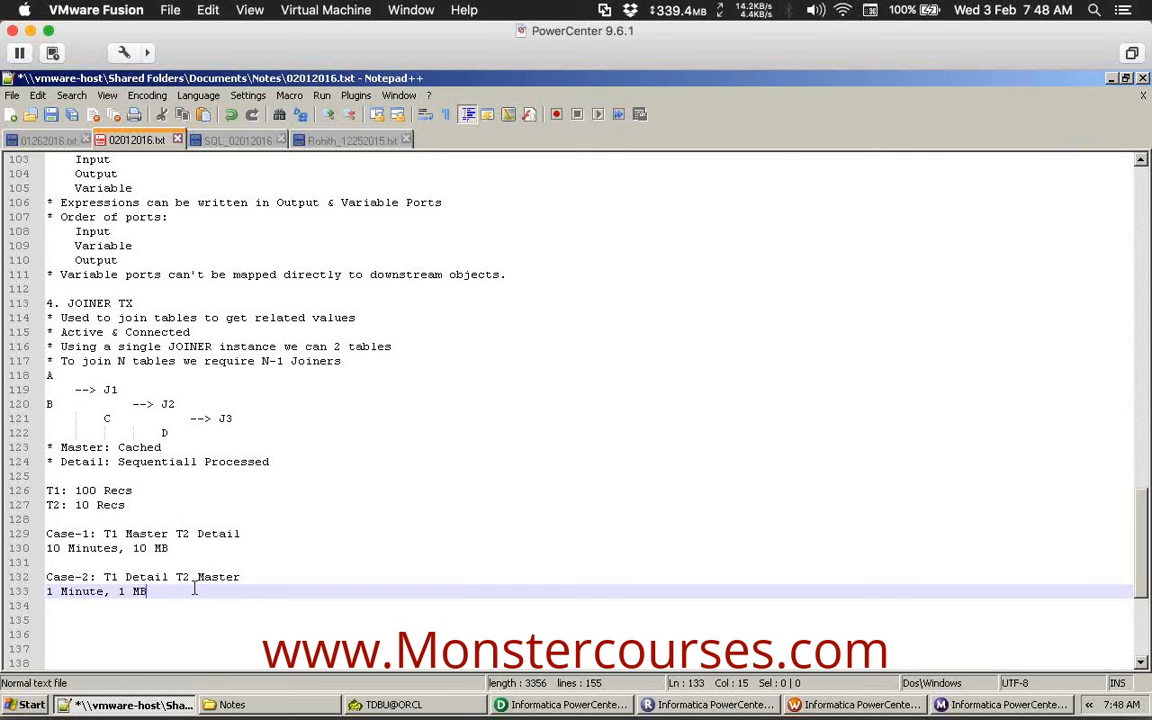
{"action": "key", "text": "Return"}
{"action": "key", "text": "Return"}
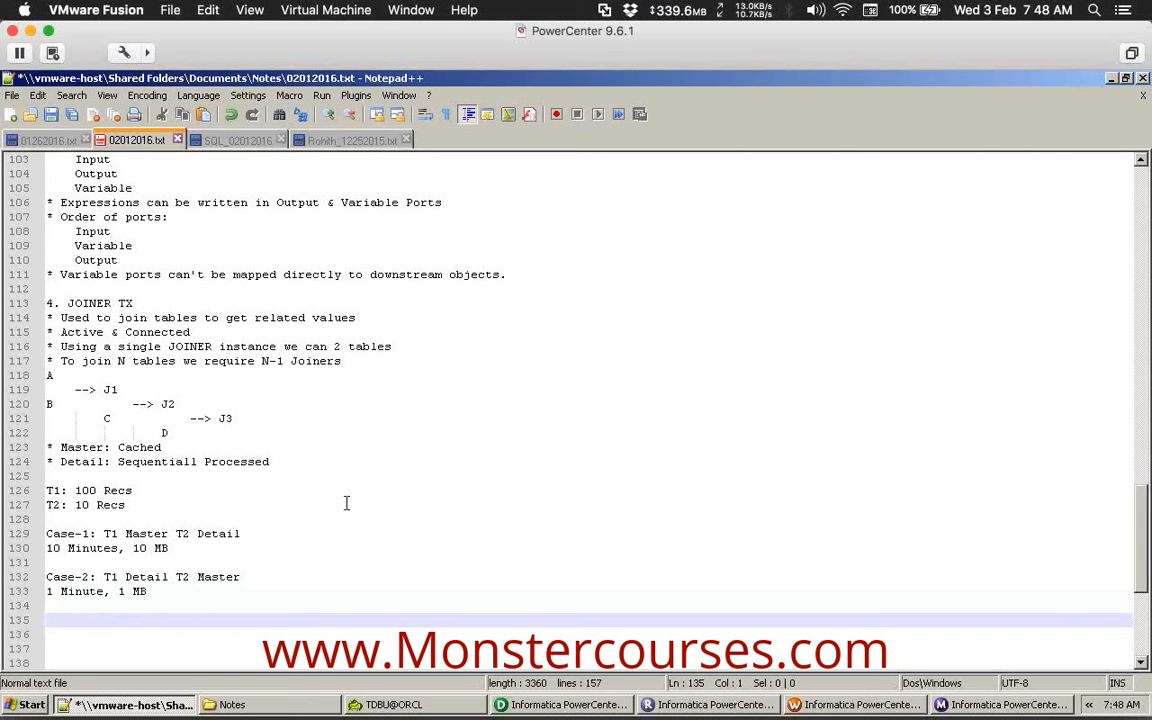
{"action": "left_click", "coordinate": [1150, 170]}
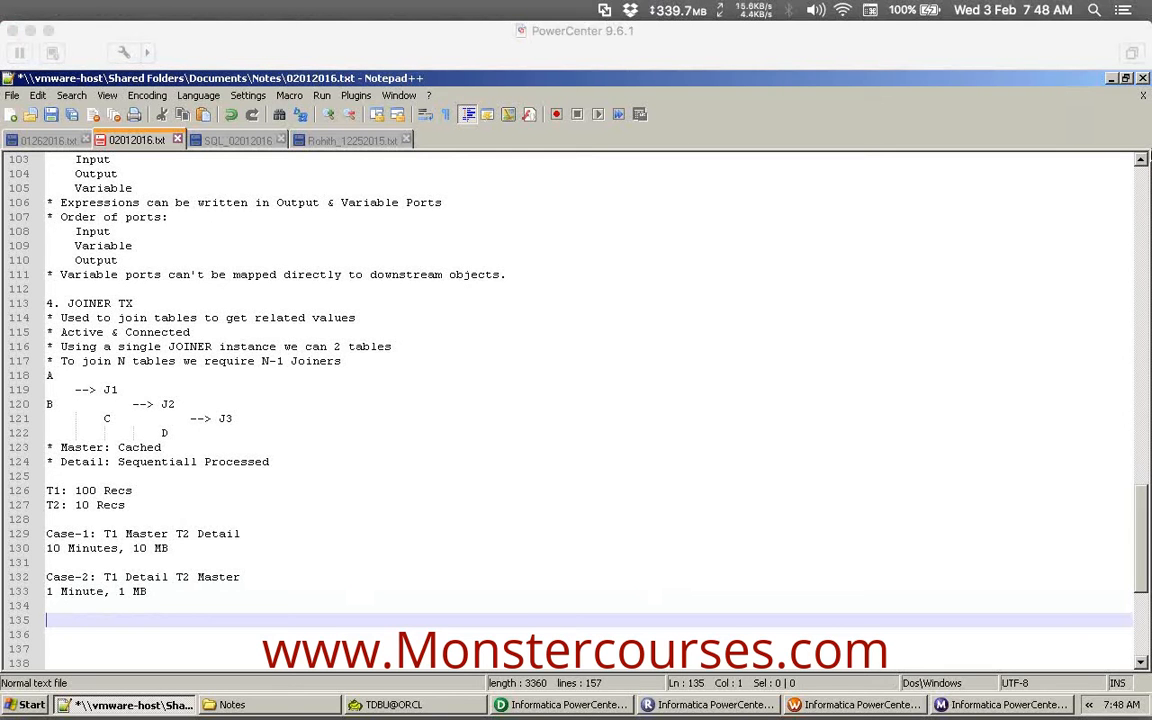
{"action": "left_click", "coordinate": [116, 620]}
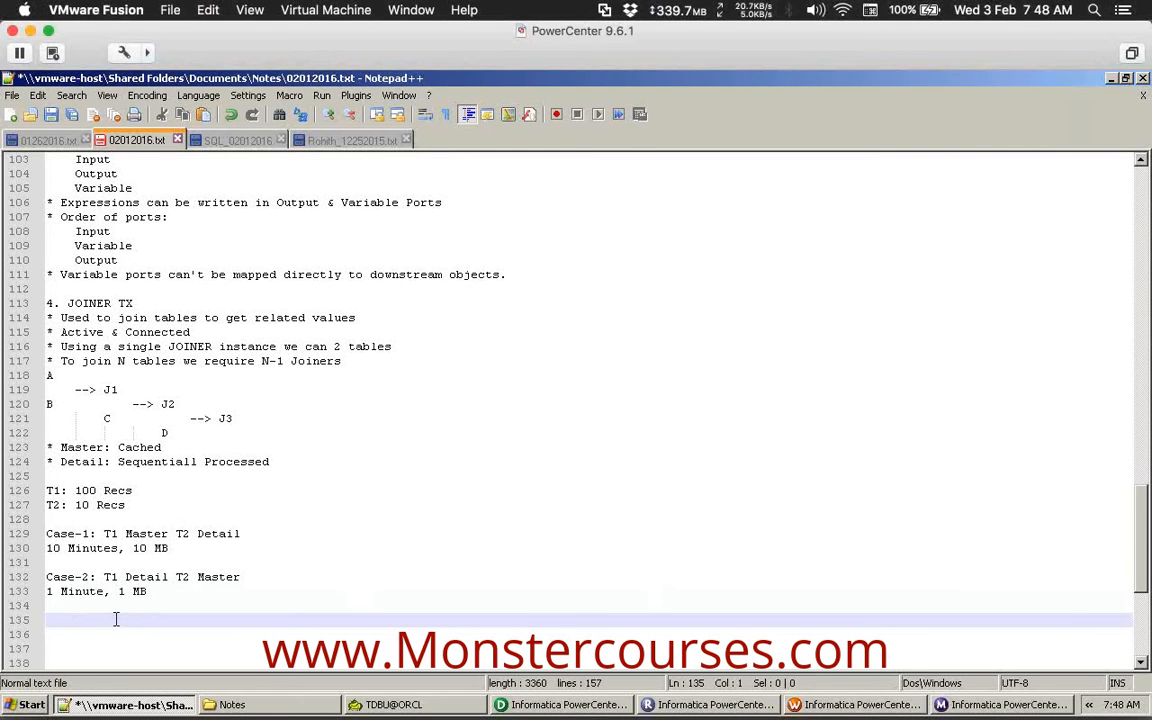
{"action": "type", "text": "*"}
{"action": "scroll", "coordinate": [116, 620], "scroll_direction": "down", "scroll_amount": 2}
{"action": "type", "text": "Types of JOIN"}
{"action": "key", "text": "Return"}
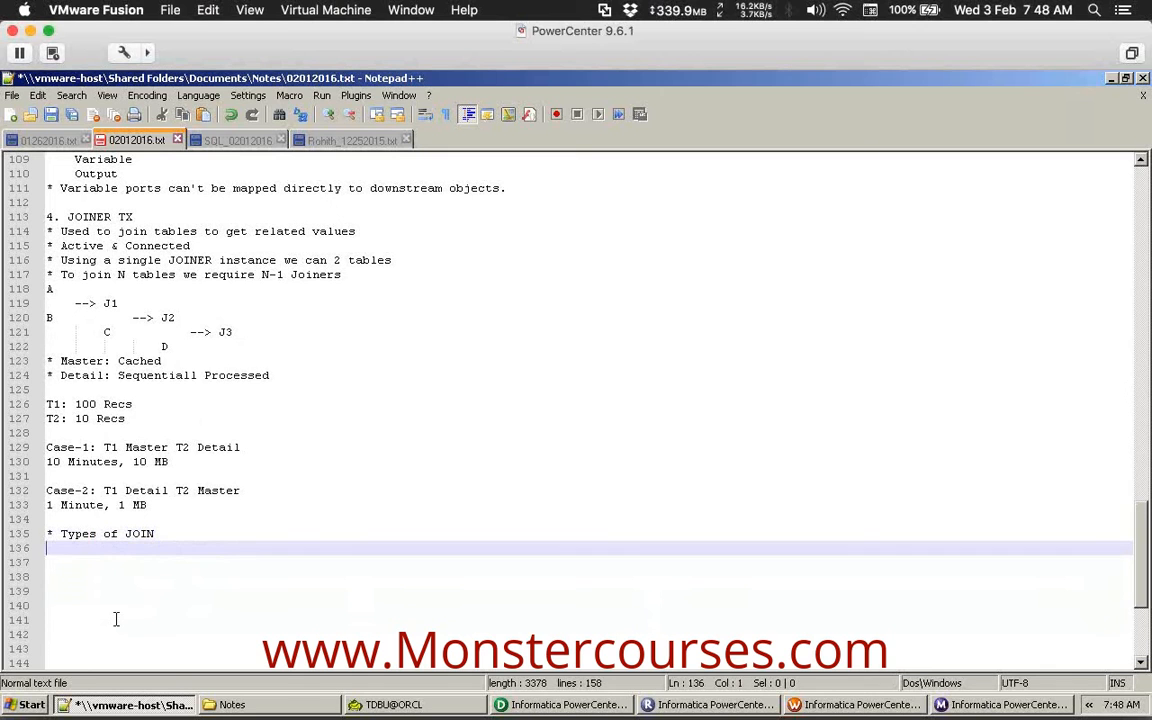
List "- Normal Join" and "- Master Outer Join" as indented items under the Types of JOIN bullet.
{"action": "type", "text": "- No"}
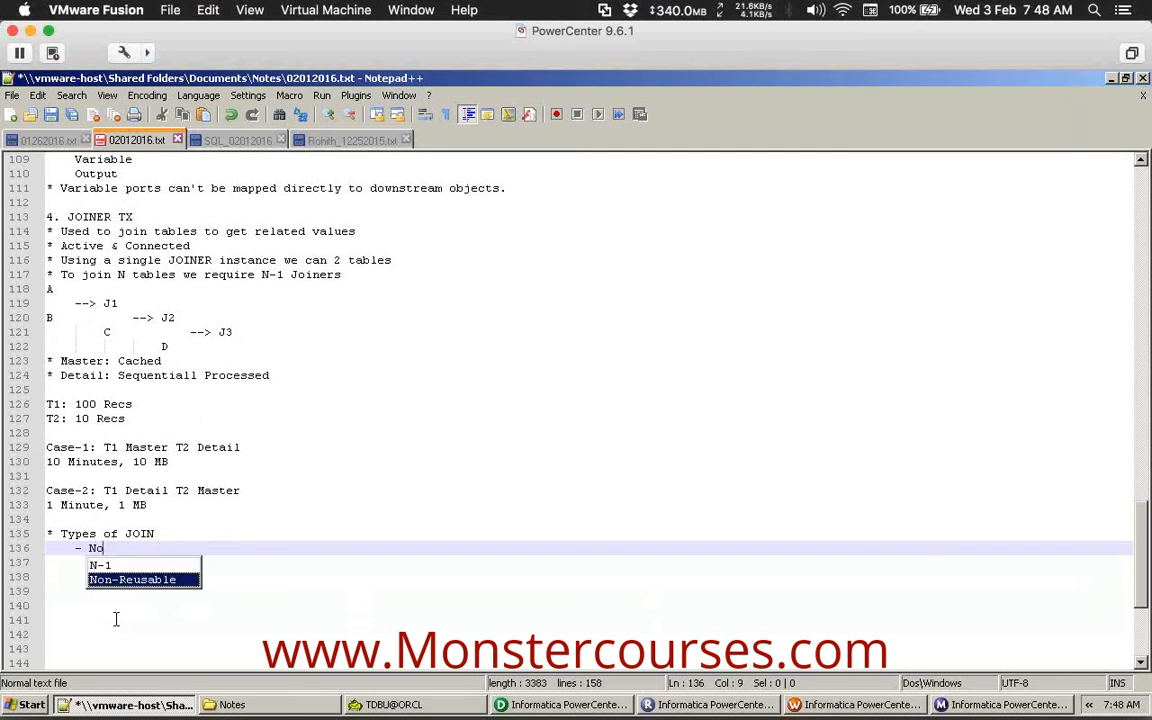
{"action": "type", "text": "rmal Join"}
{"action": "key", "text": "Return"}
{"action": "type", "text": "-"}
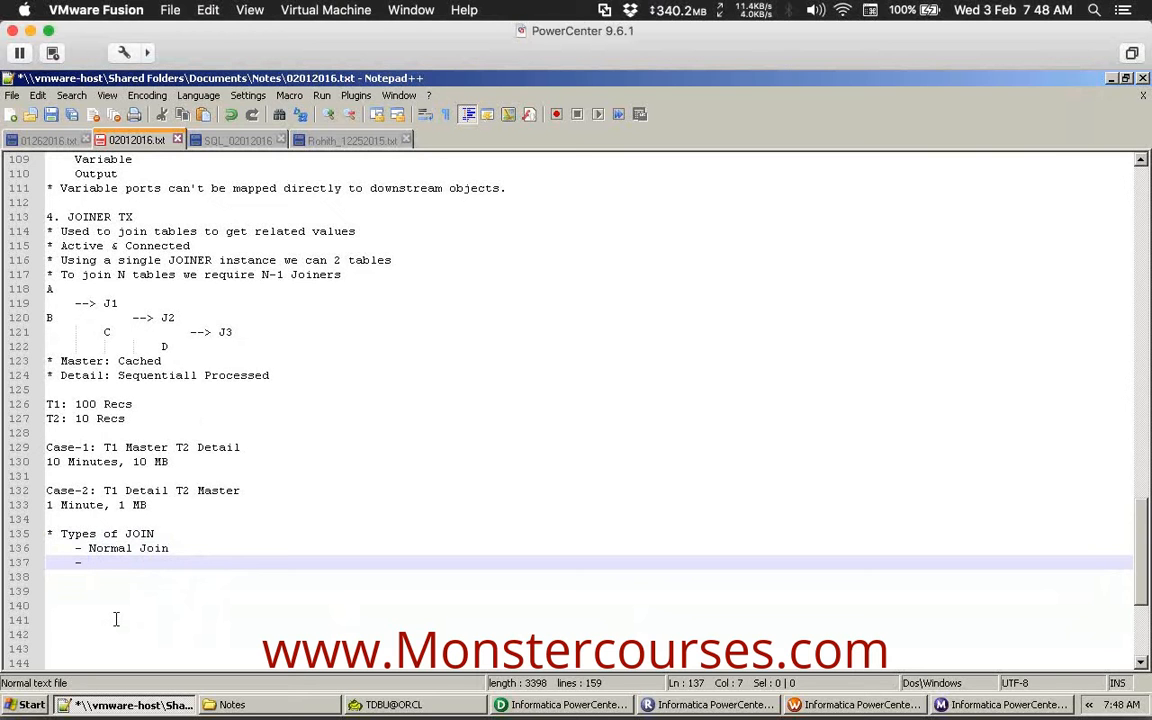
{"action": "type", "text": "Master Outer Join"}
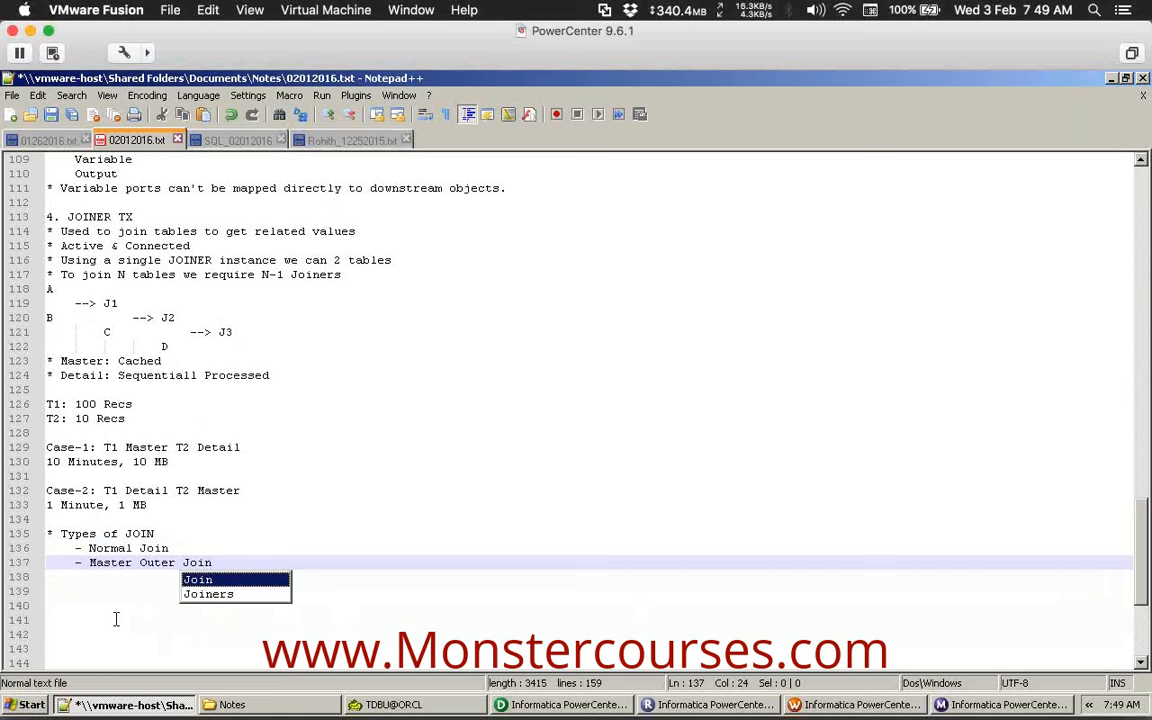
{"action": "key", "text": "Return"}
Add the indented items "- Detail Outer Join" and "- Full Outer Join" below Master Outer Join.
{"action": "key", "text": "Return"}
{"action": "type", "text": "- Detail Outer "}
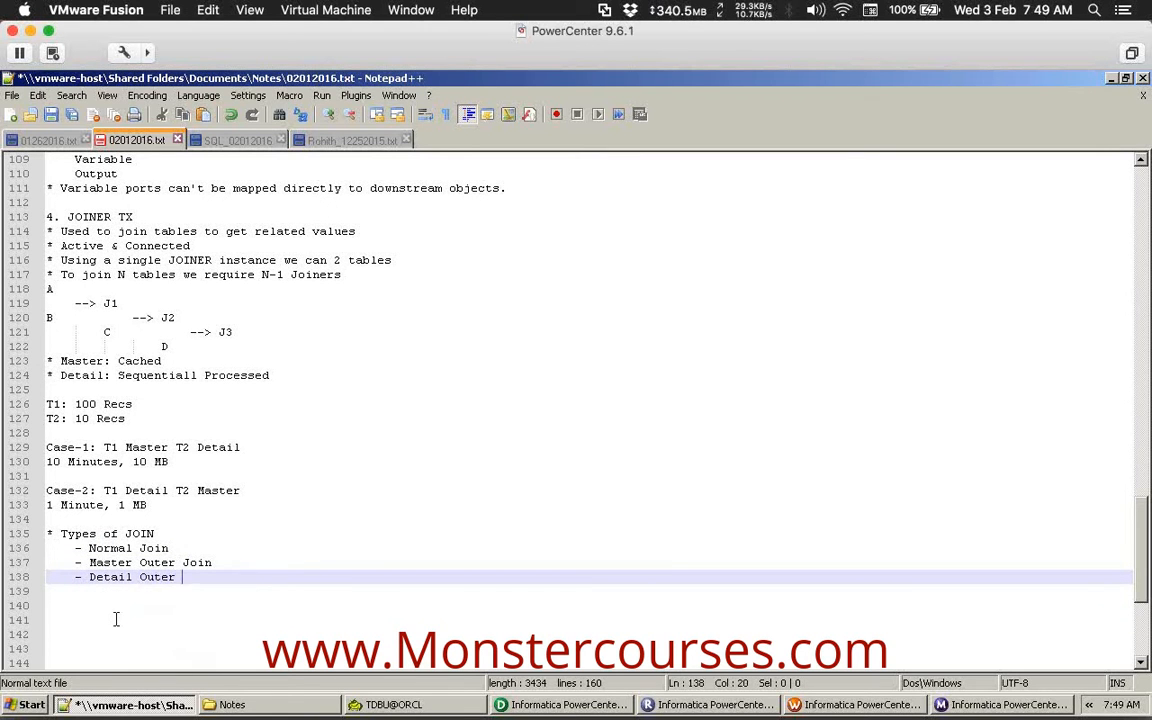
{"action": "type", "text": "Join"}
{"action": "key", "text": "Return"}
{"action": "type", "text": "- "}
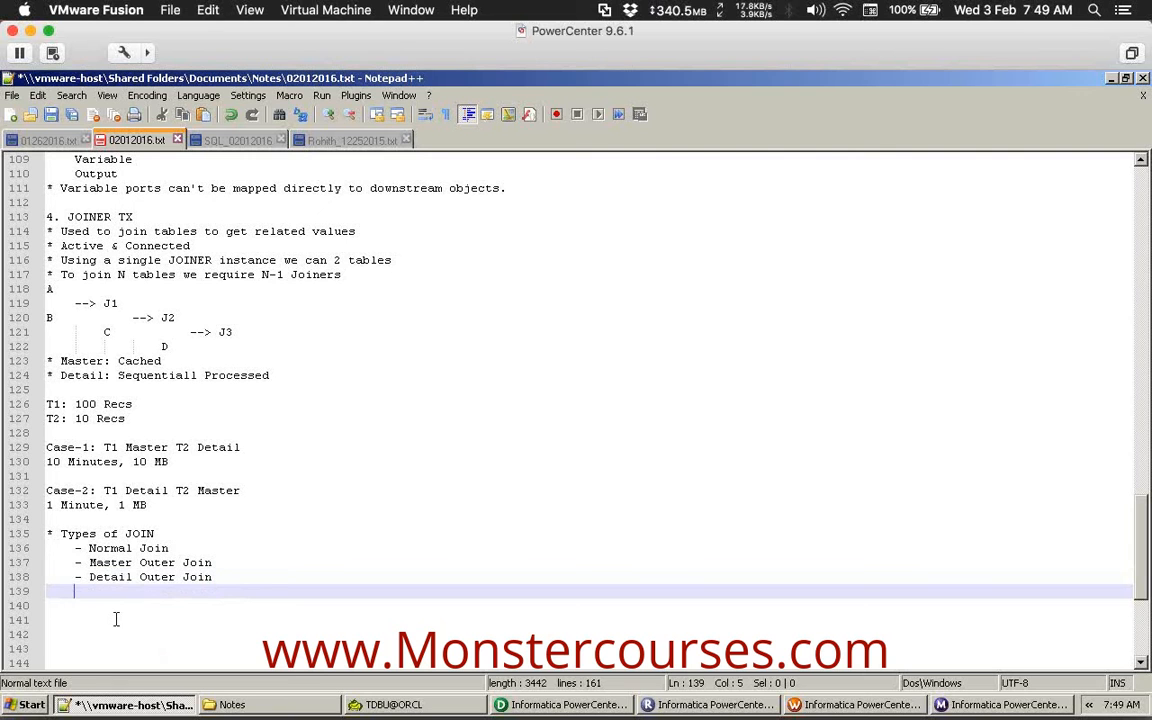
{"action": "type", "text": "Full C"}
{"action": "type", "text": "uter J"}
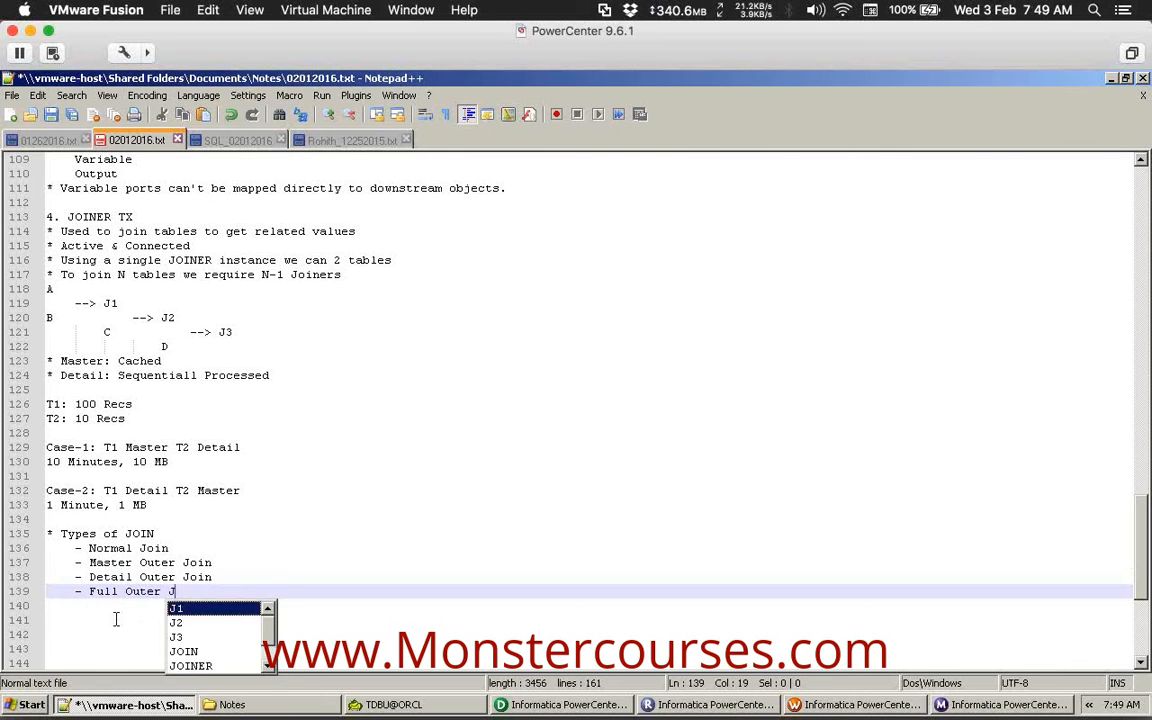
{"action": "type", "text": "oin"}
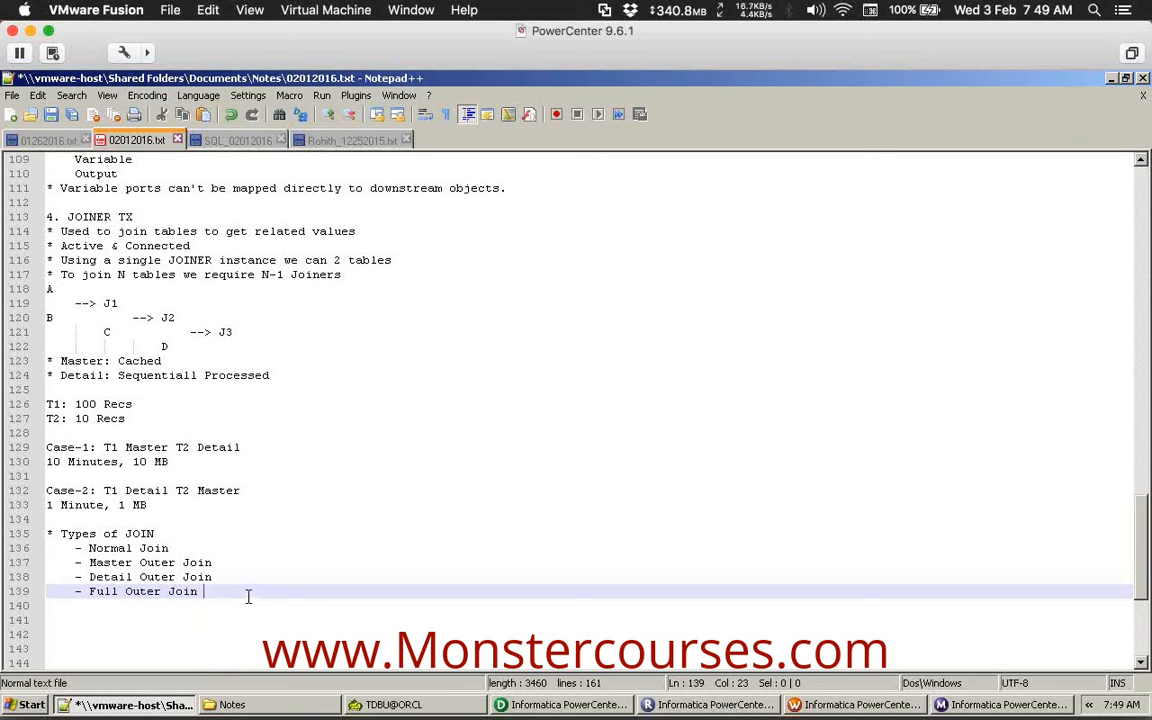
{"action": "key", "text": "shift+Down"}
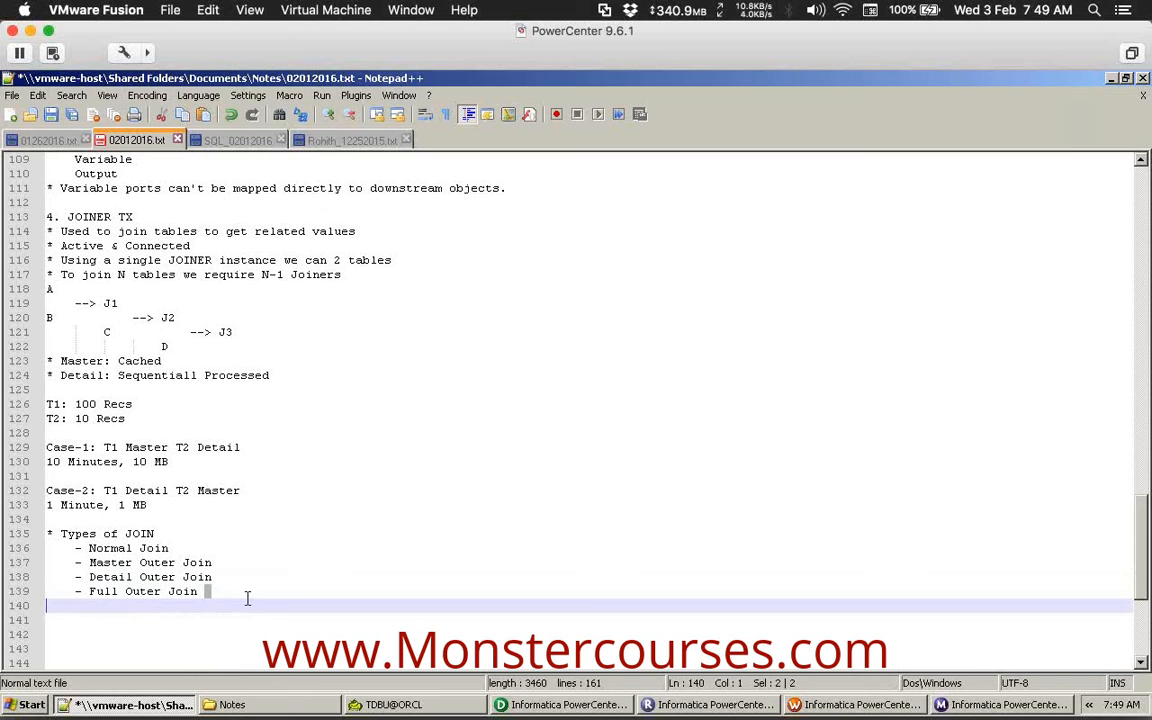
{"action": "left_click", "coordinate": [168, 347]}
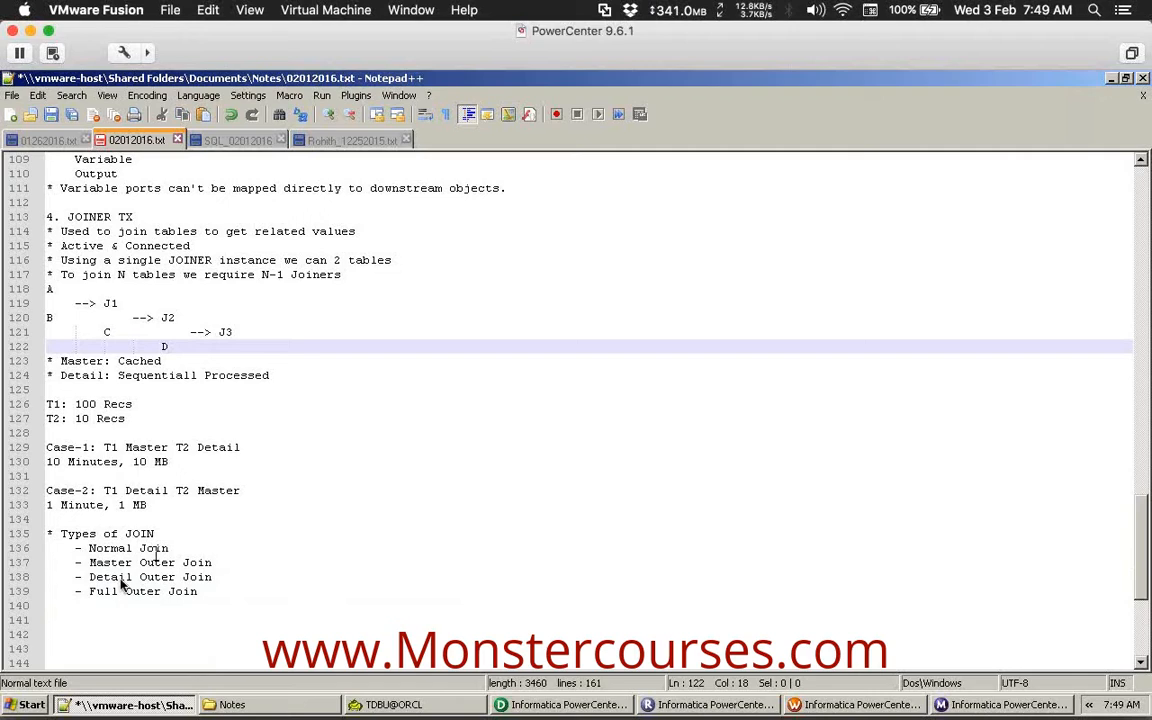
Switch to Finder and open the Joiner Transformation Data Flow.xlsx workbook from the Joiner folder under Transformations as read-only.
{"action": "key", "text": "ctrl+Up"}
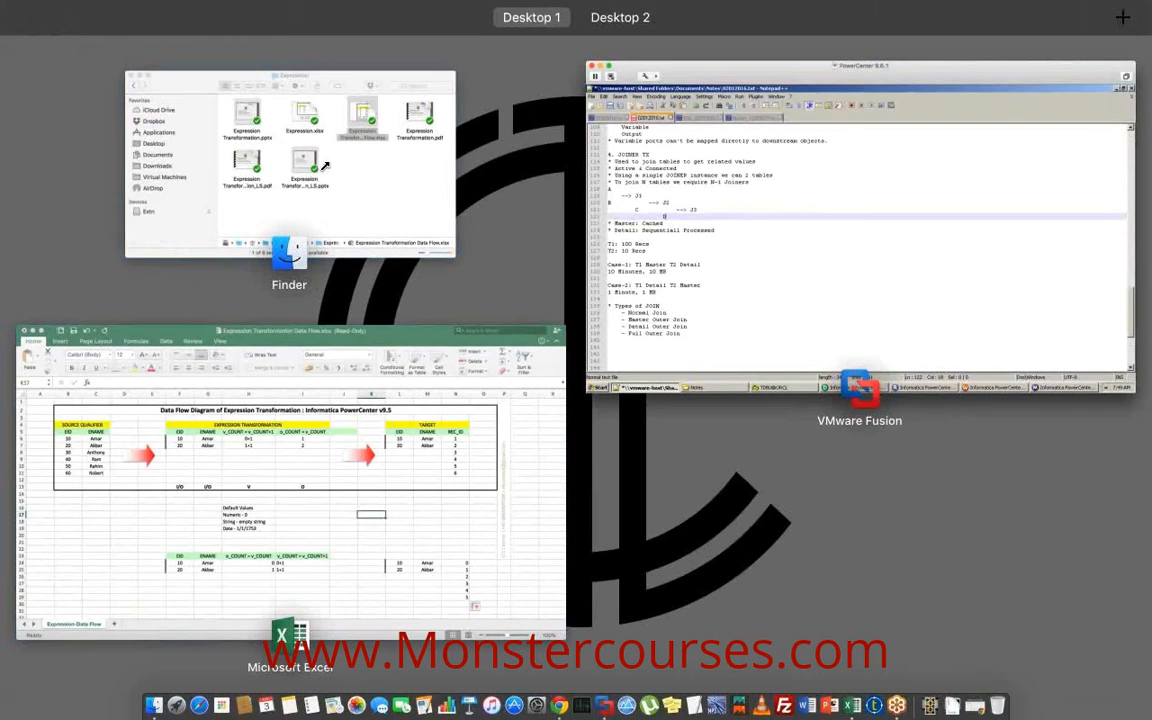
{"action": "left_click", "coordinate": [325, 167]}
{"action": "key", "text": "super+Up"}
{"action": "key", "text": "j"}
{"action": "key", "text": "Right"}
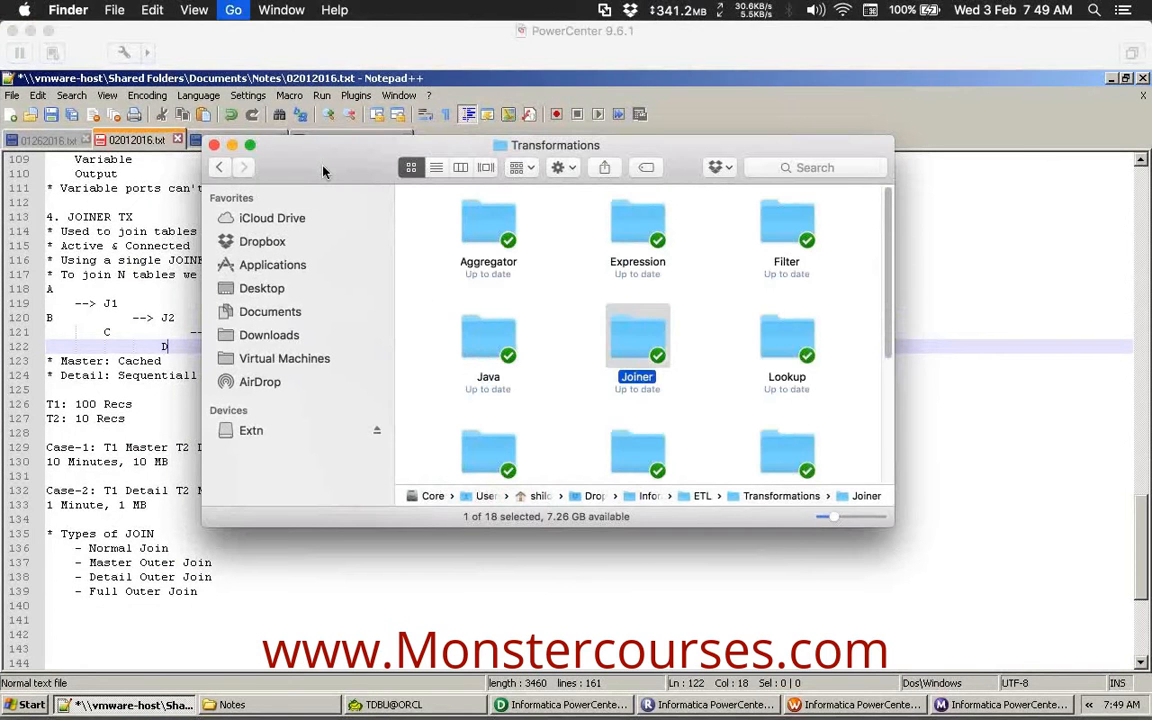
{"action": "key", "text": "super+Down"}
{"action": "key", "text": "Right"}
{"action": "key", "text": "super+Down"}
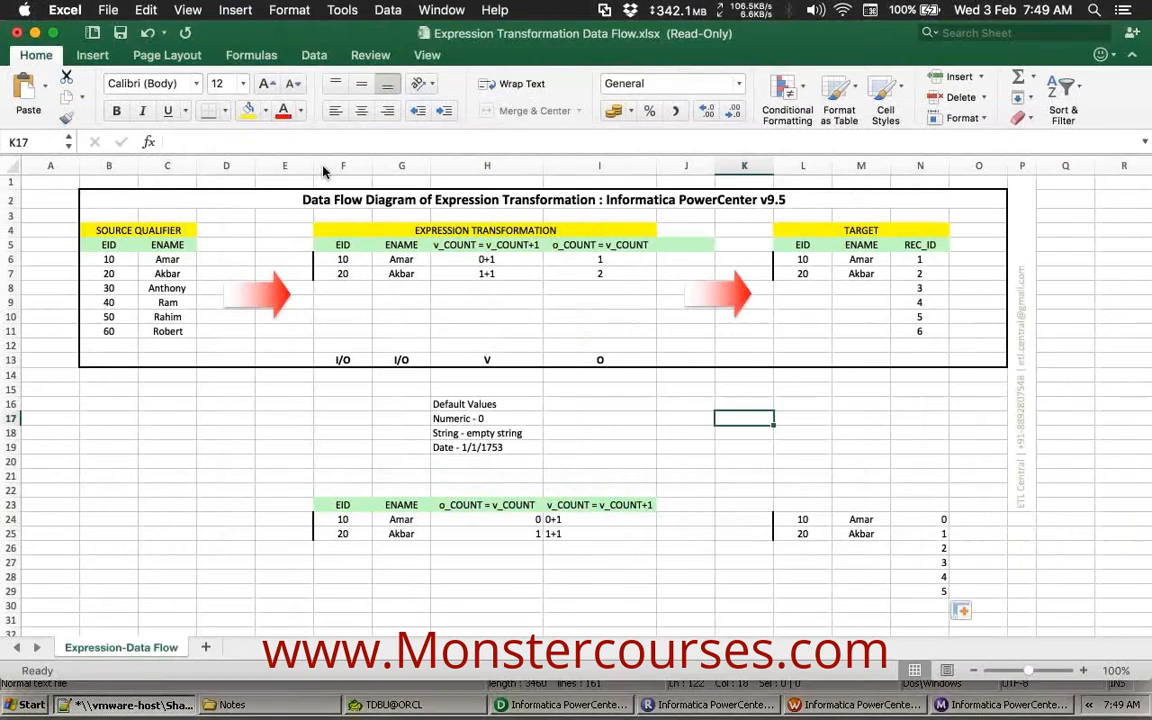
{"action": "left_click", "coordinate": [731, 508]}
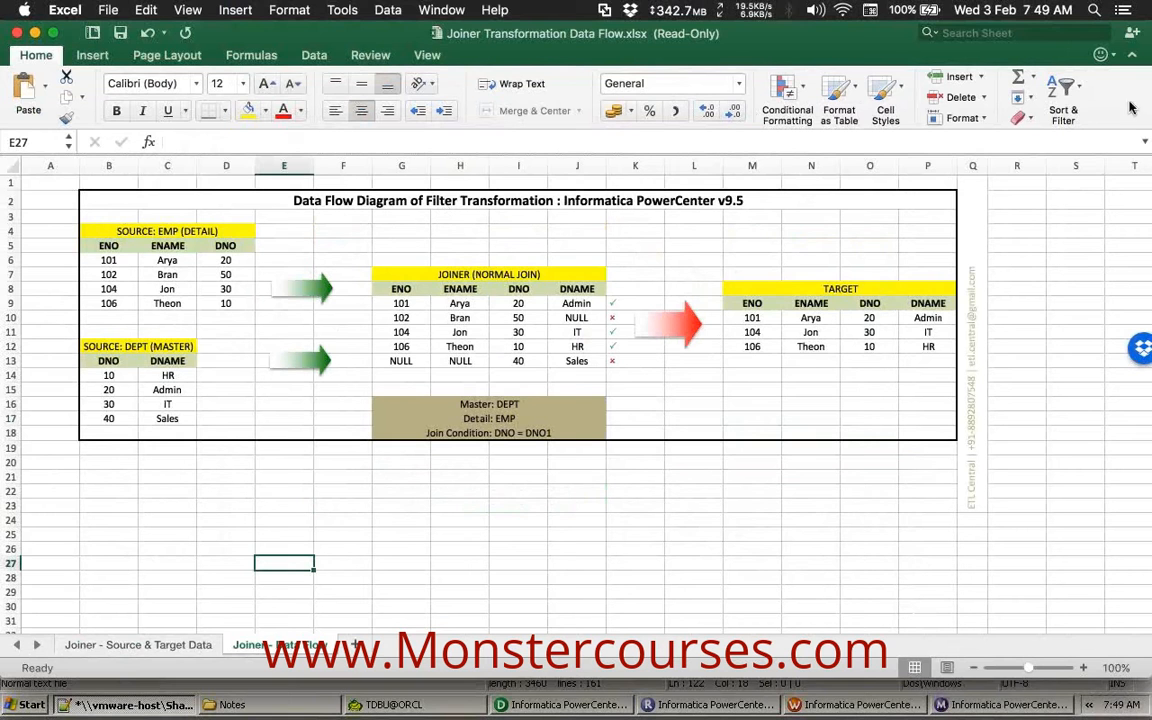
{"action": "left_click", "coordinate": [667, 296]}
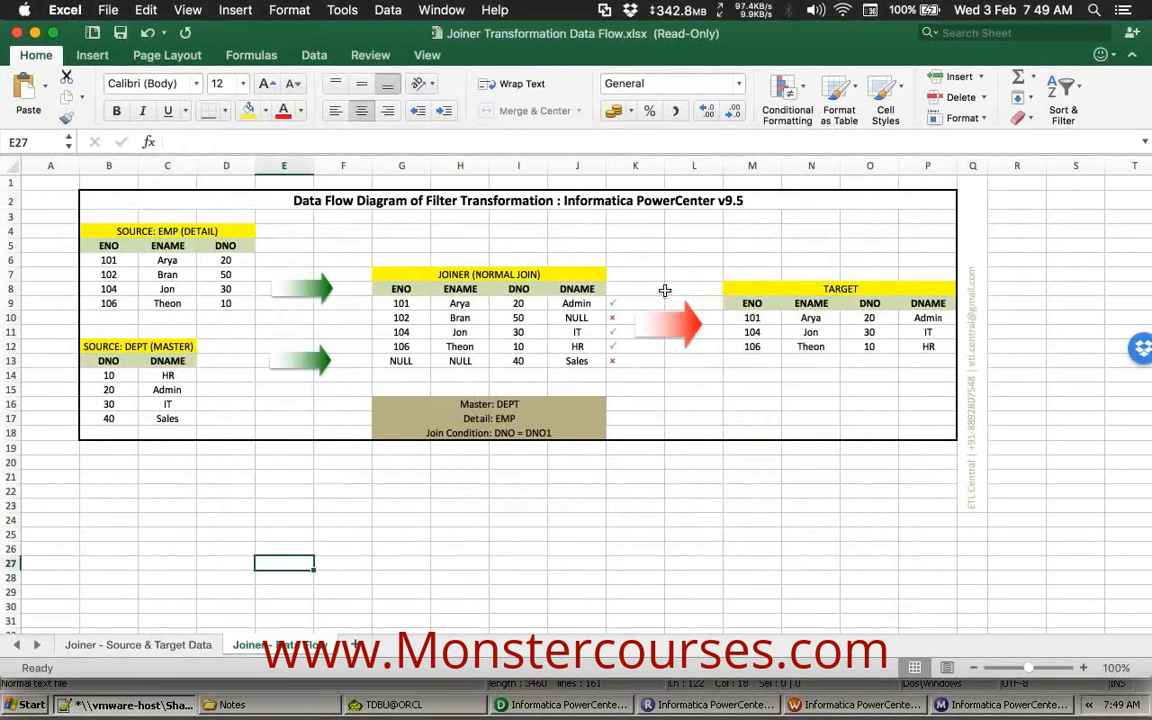
{"action": "left_click", "coordinate": [655, 289]}
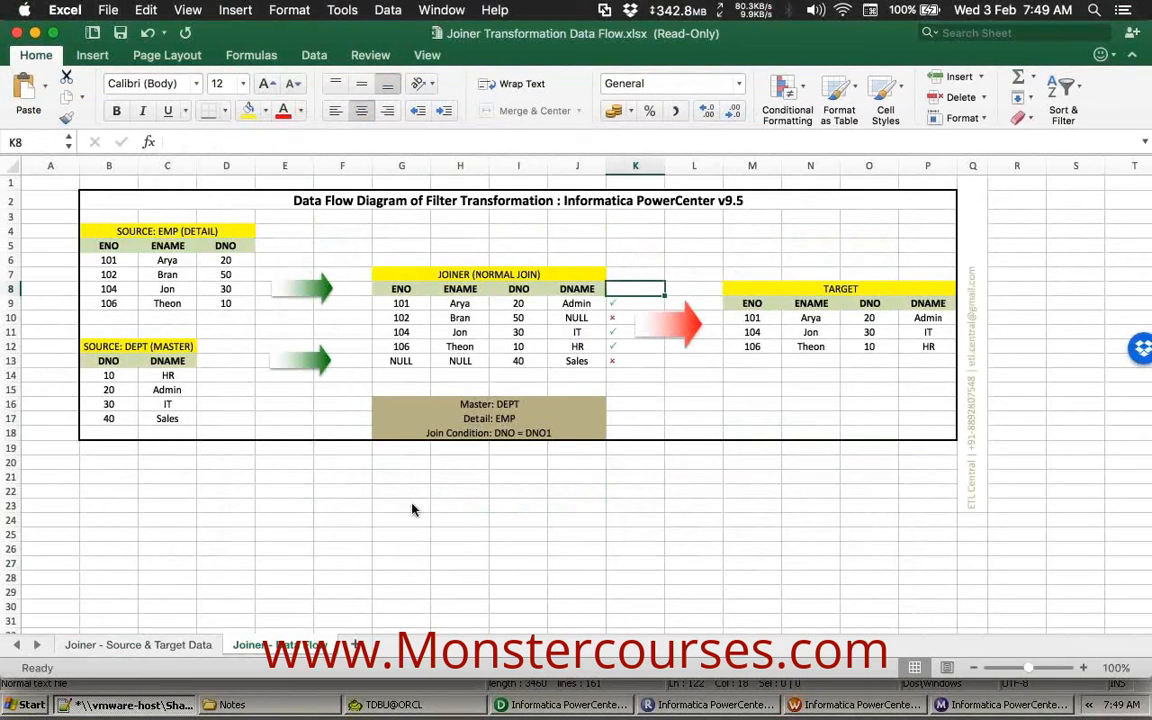
Switch back to the Notepad++ notes and review the Case-1 and Case-2 figures and the Types of JOIN list.
{"action": "key", "text": "ctrl+Up"}
{"action": "left_click", "coordinate": [240, 494]}
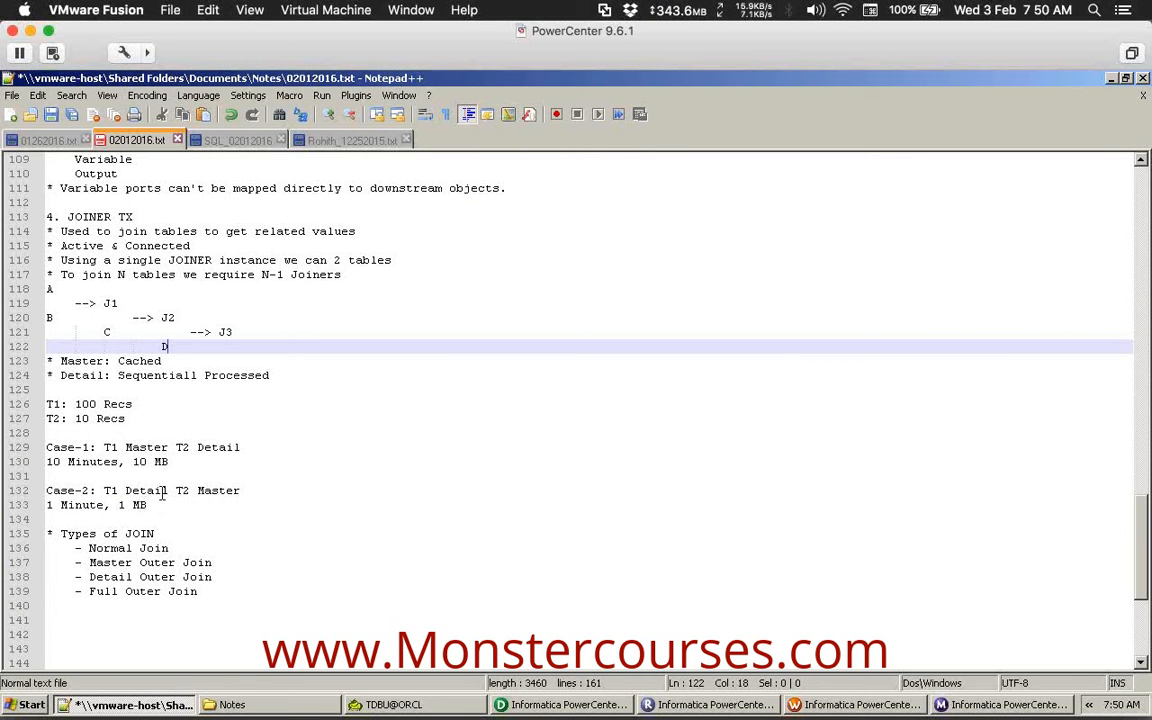
{"action": "left_click", "coordinate": [165, 502]}
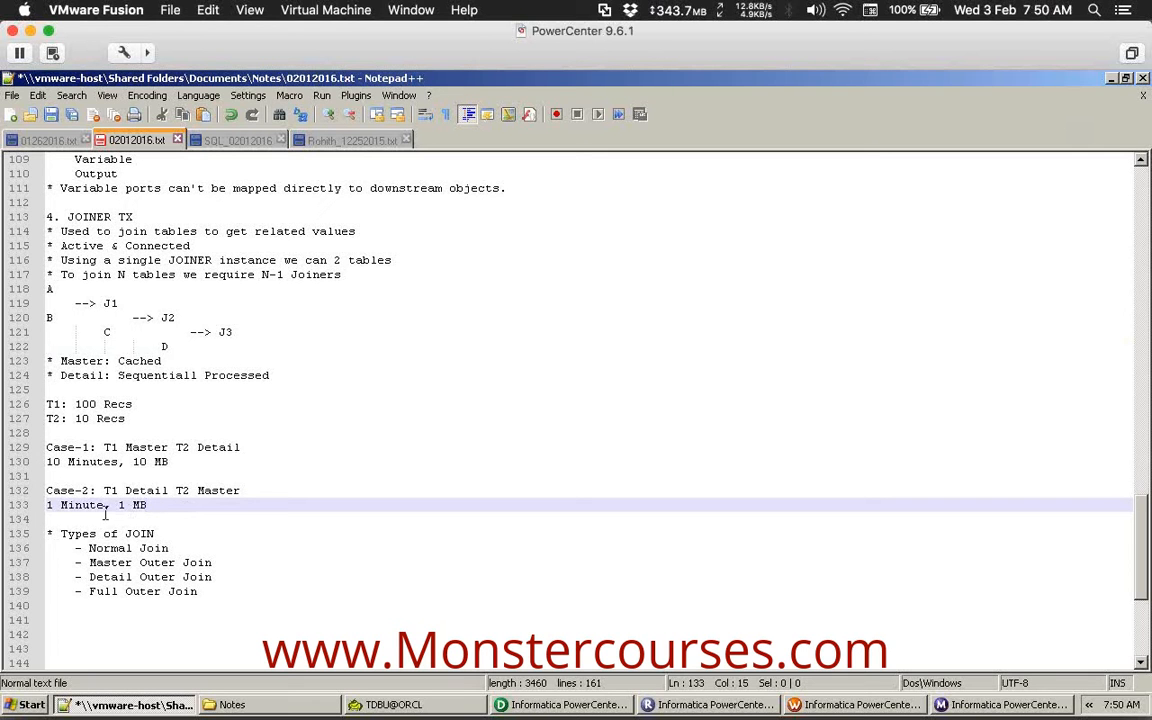
{"action": "left_click_drag", "start_coordinate": [167, 503], "coordinate": [48, 447]}
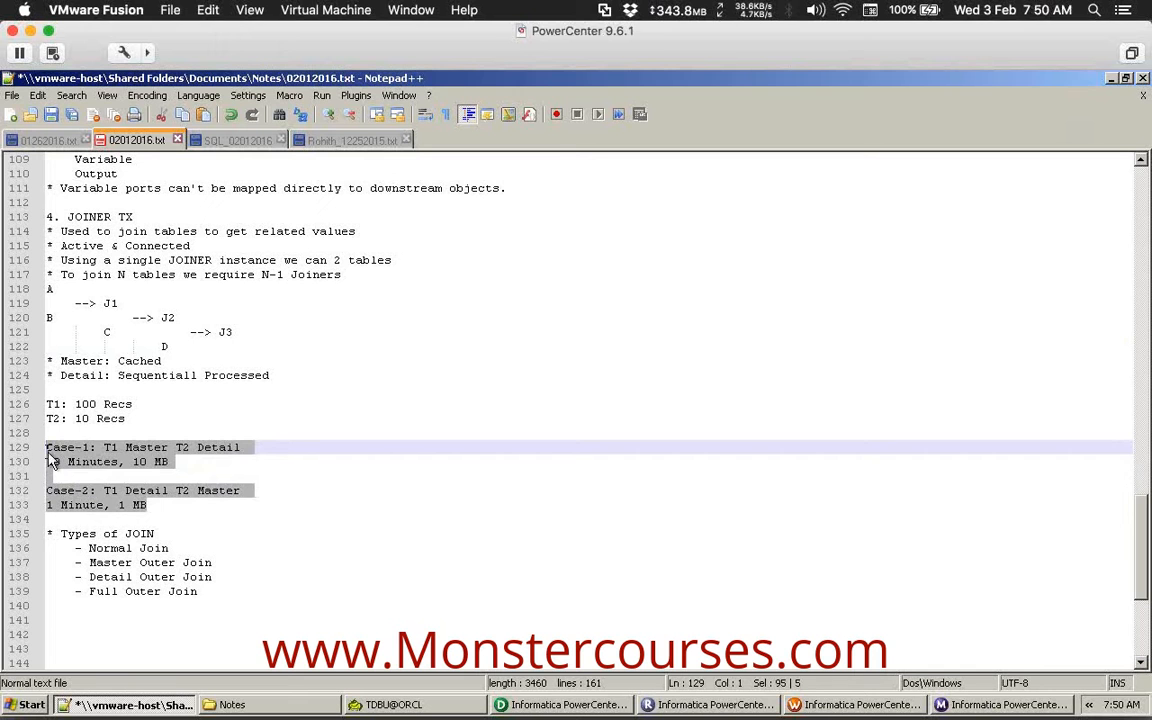
{"action": "left_click", "coordinate": [181, 520]}
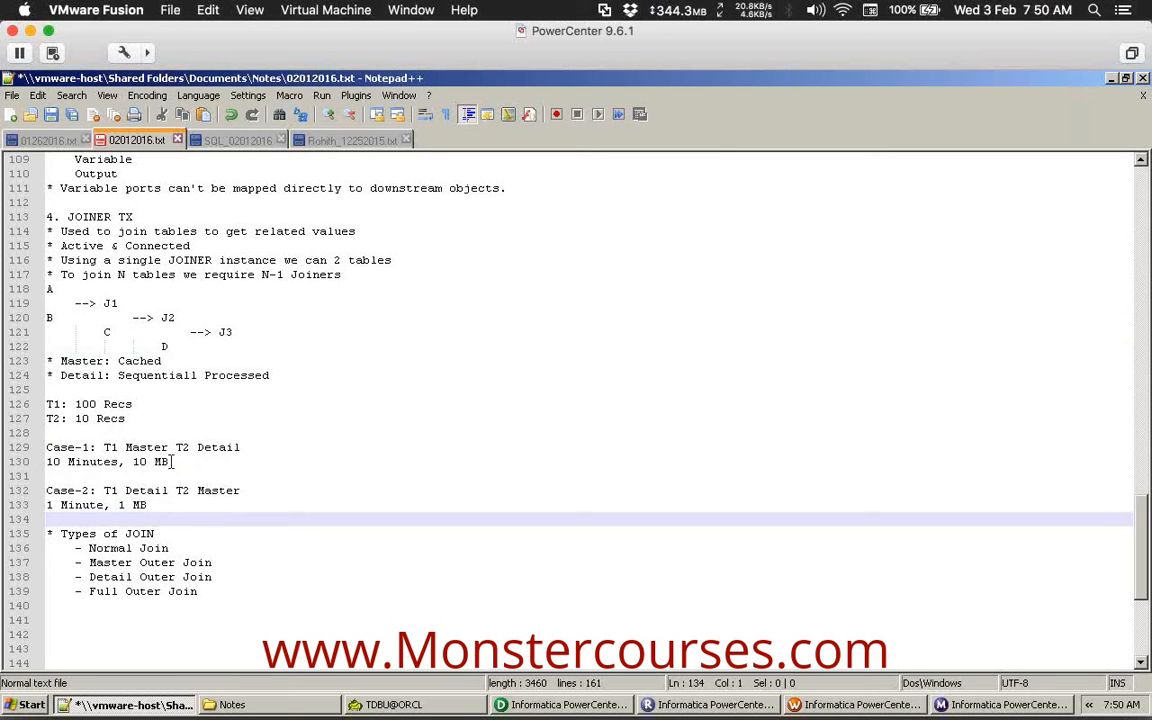
{"action": "left_click", "coordinate": [220, 528]}
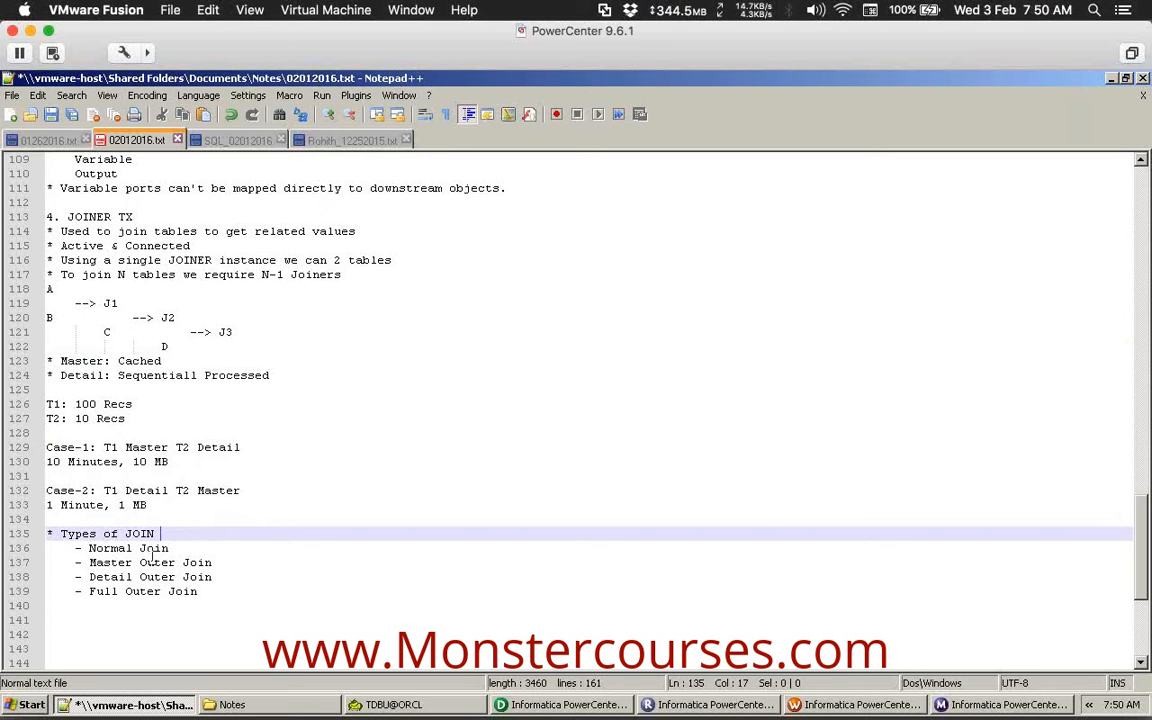
Return to the joiner workbook in Excel and clear the sample rows and match marks in G9:K14 under JOINER (NORMAL JOIN).
{"action": "mouse_move", "coordinate": [1, 718]}
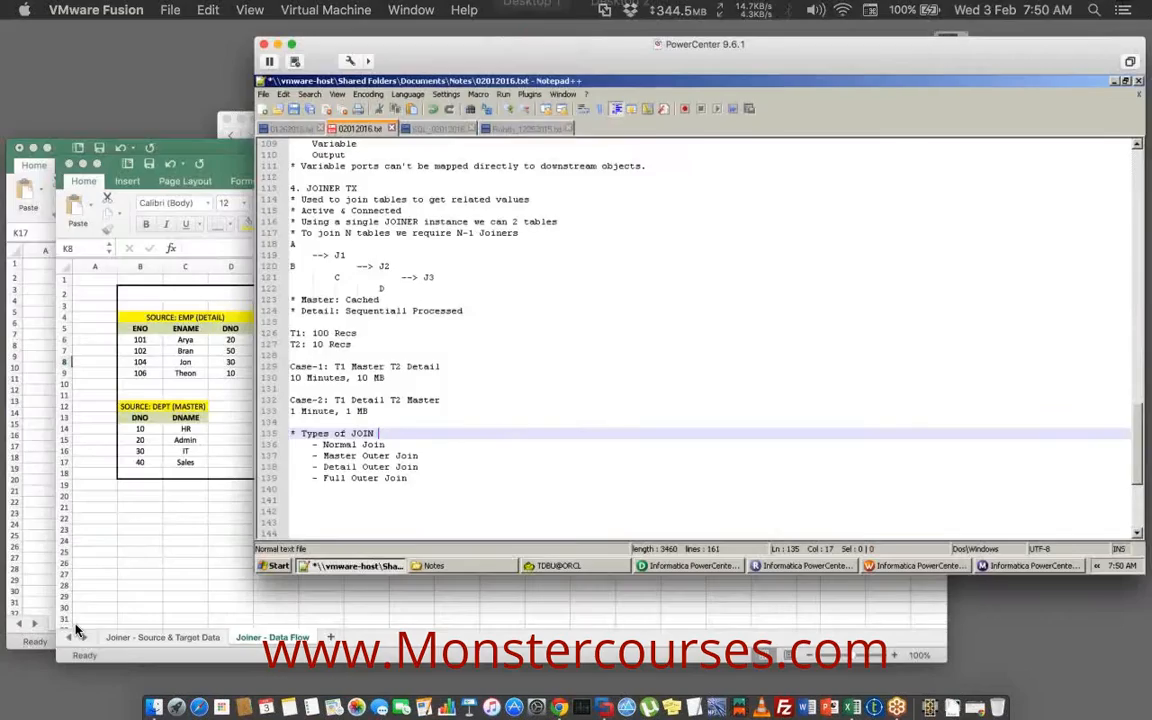
{"action": "left_click", "coordinate": [352, 560]}
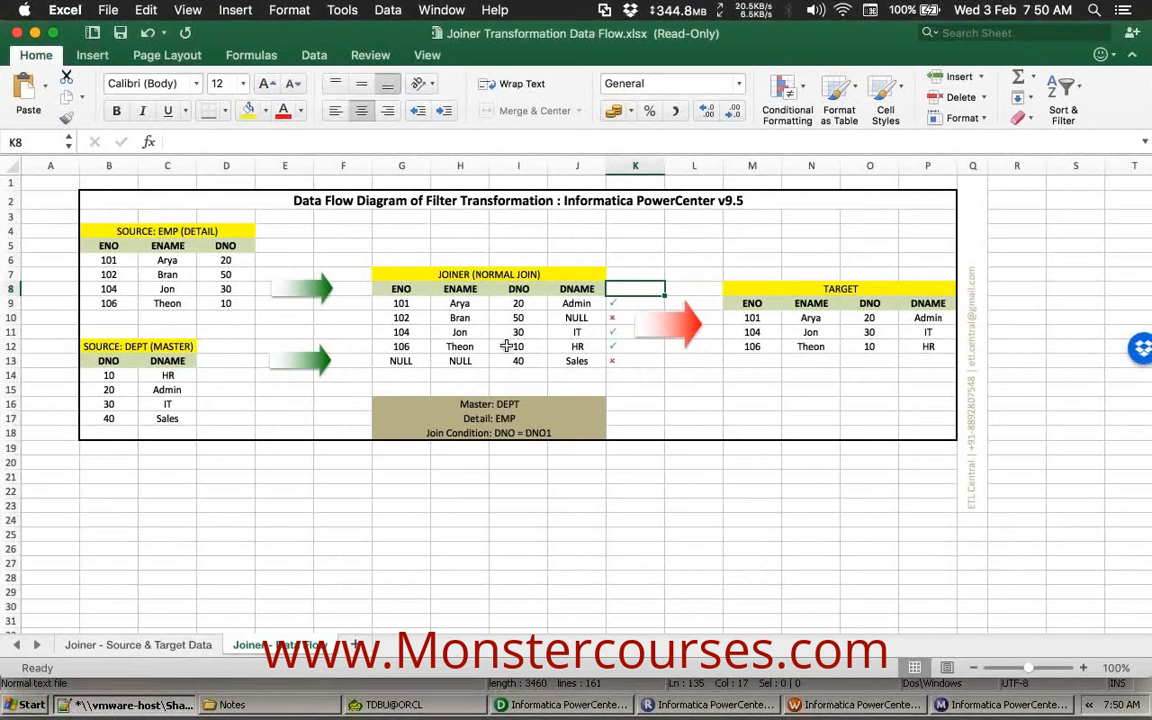
{"action": "left_click_drag", "start_coordinate": [752, 289], "coordinate": [842, 350]}
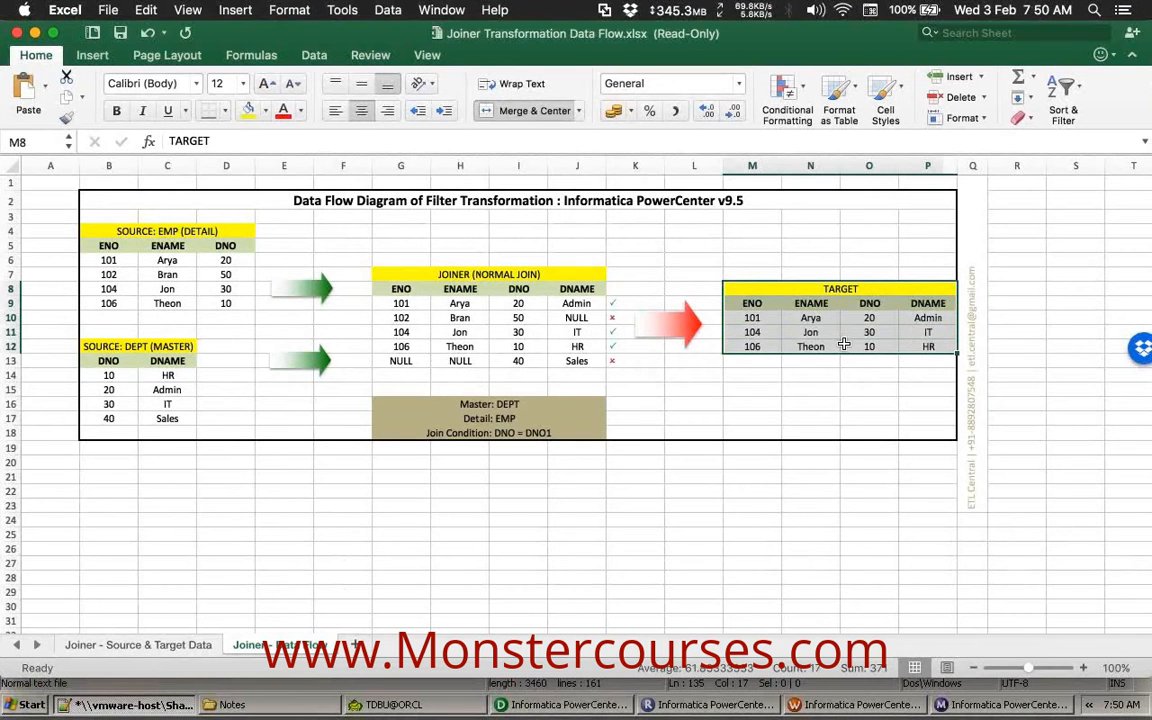
{"action": "left_click", "coordinate": [770, 404]}
{"action": "left_click_drag", "start_coordinate": [401, 303], "coordinate": [620, 372]}
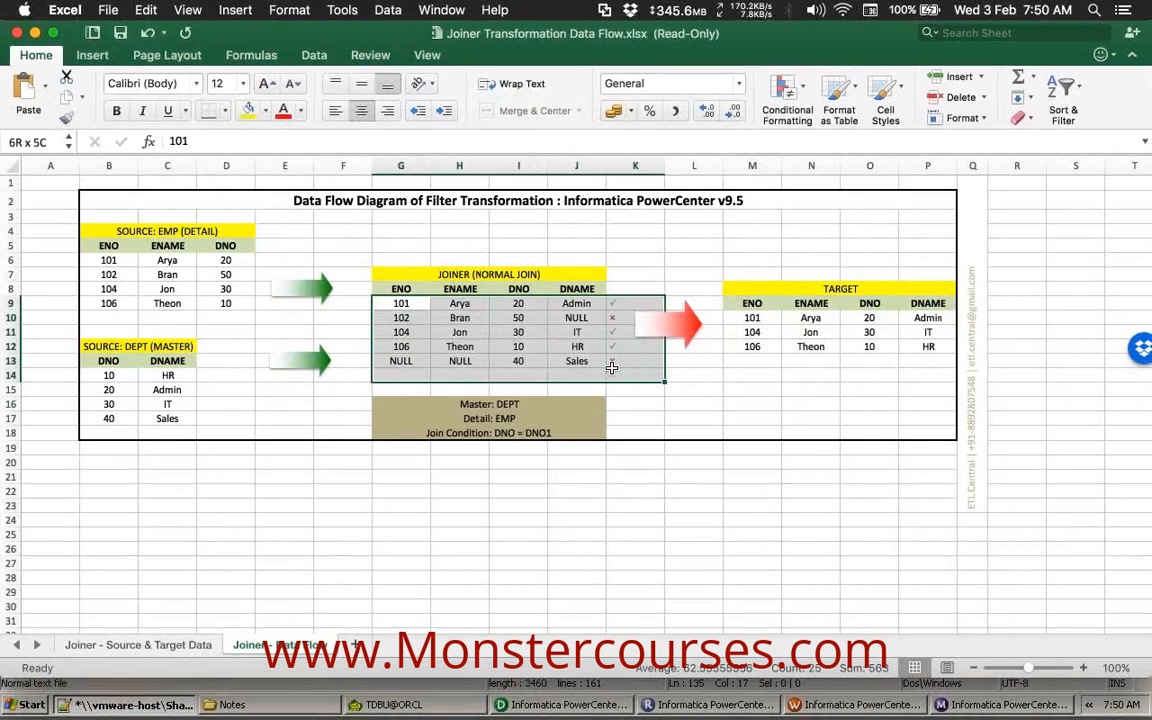
{"action": "right_click", "coordinate": [490, 336]}
{"action": "left_click", "coordinate": [545, 504]}
Clear the contents of the three sample records in M10:P12 under the TARGET headings.
{"action": "left_click_drag", "start_coordinate": [762, 317], "coordinate": [930, 346]}
{"action": "right_click", "coordinate": [850, 318]}
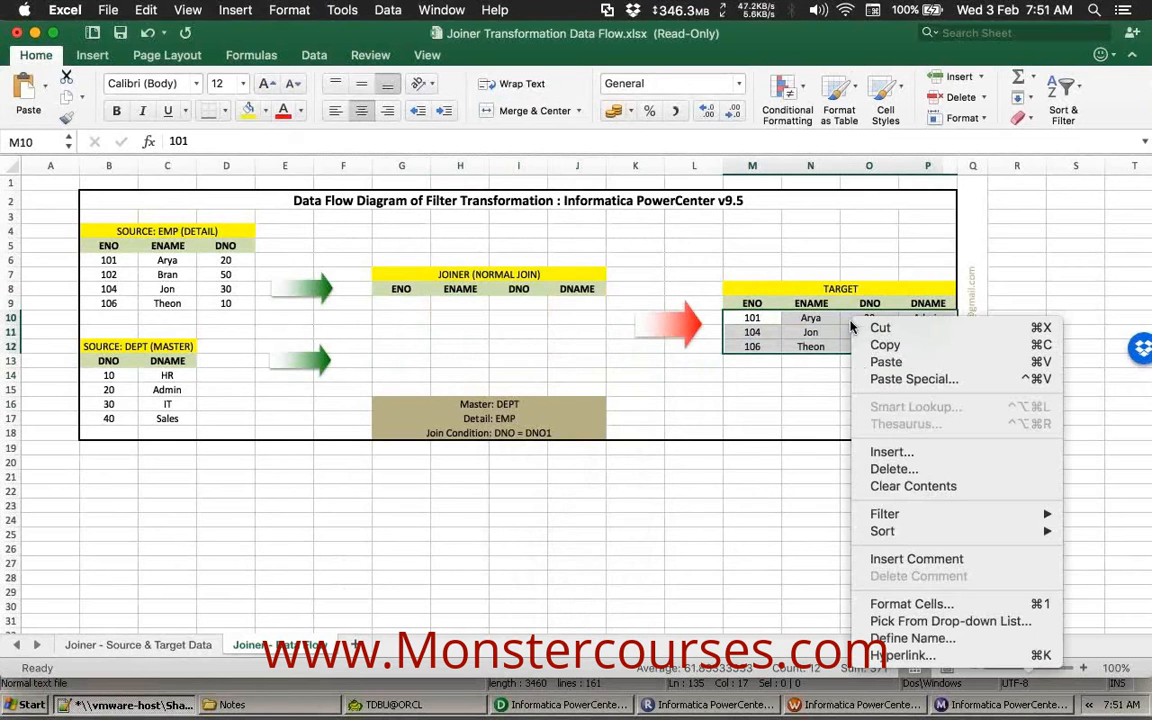
{"action": "left_click", "coordinate": [890, 486]}
{"action": "left_click", "coordinate": [635, 490]}
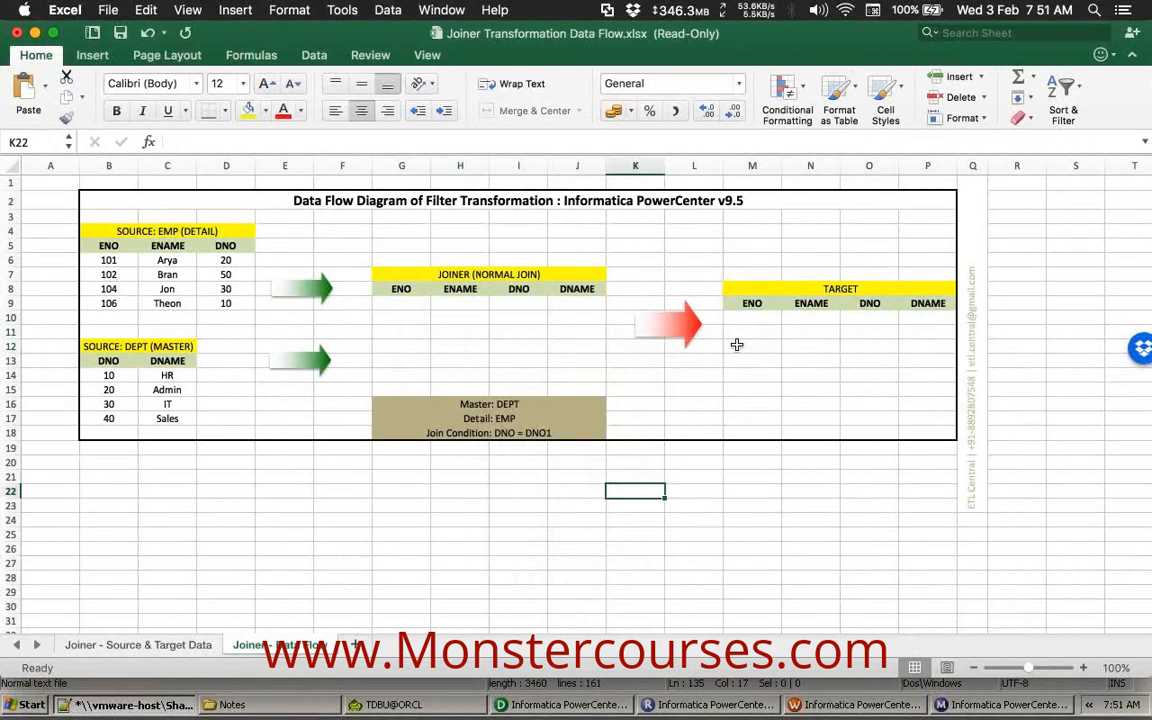
Examine the TARGET columns and trace them back to the columns of the EMP and DEPT source tables.
{"action": "left_click_drag", "start_coordinate": [931, 303], "coordinate": [938, 354]}
{"action": "left_click_drag", "start_coordinate": [753, 305], "coordinate": [929, 362]}
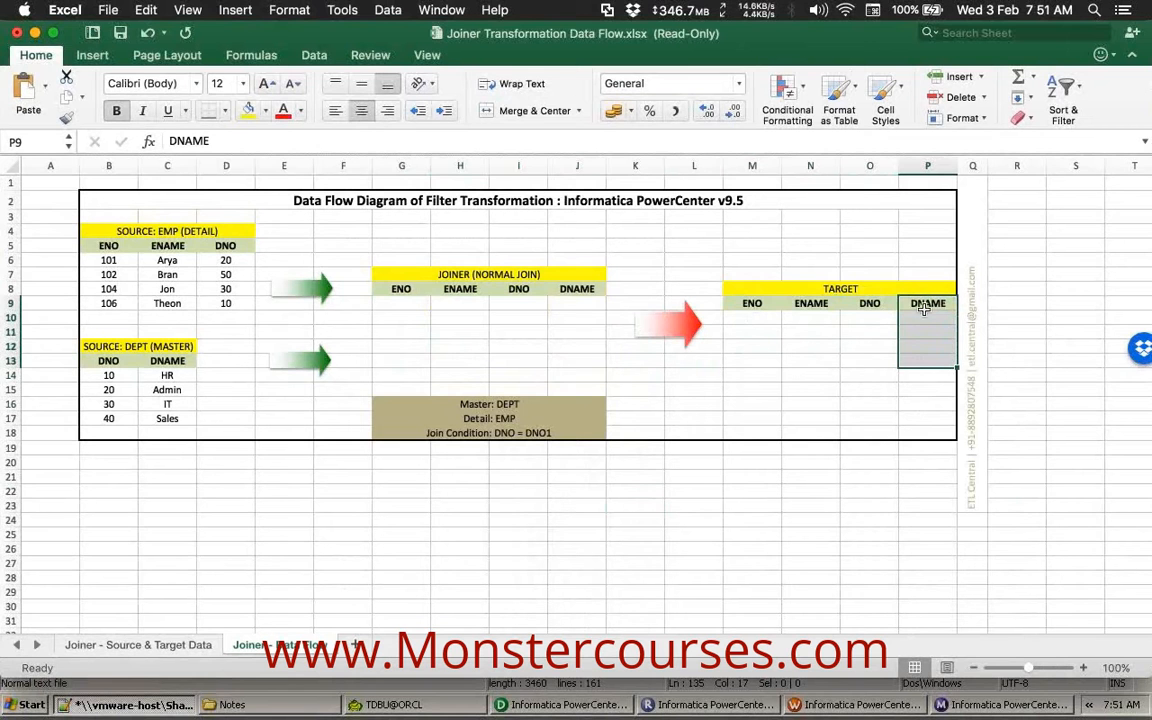
{"action": "left_click", "coordinate": [108, 246]}
{"action": "left_click_drag", "start_coordinate": [108, 246], "coordinate": [285, 263]}
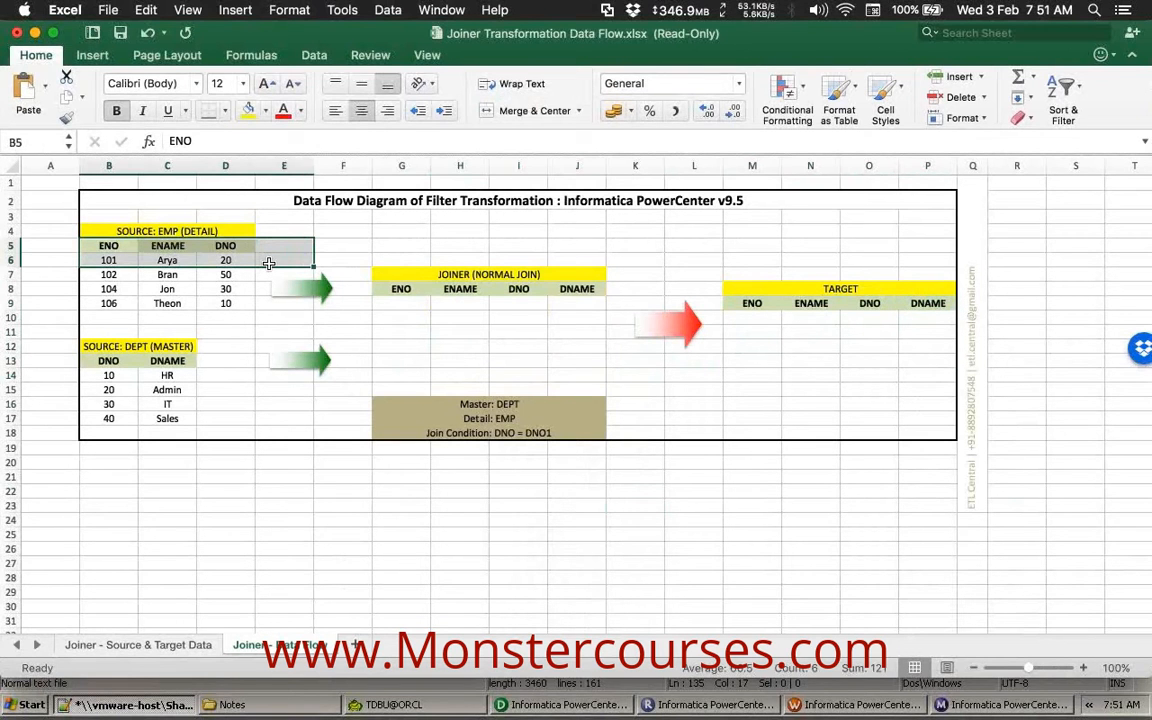
{"action": "left_click", "coordinate": [191, 281]}
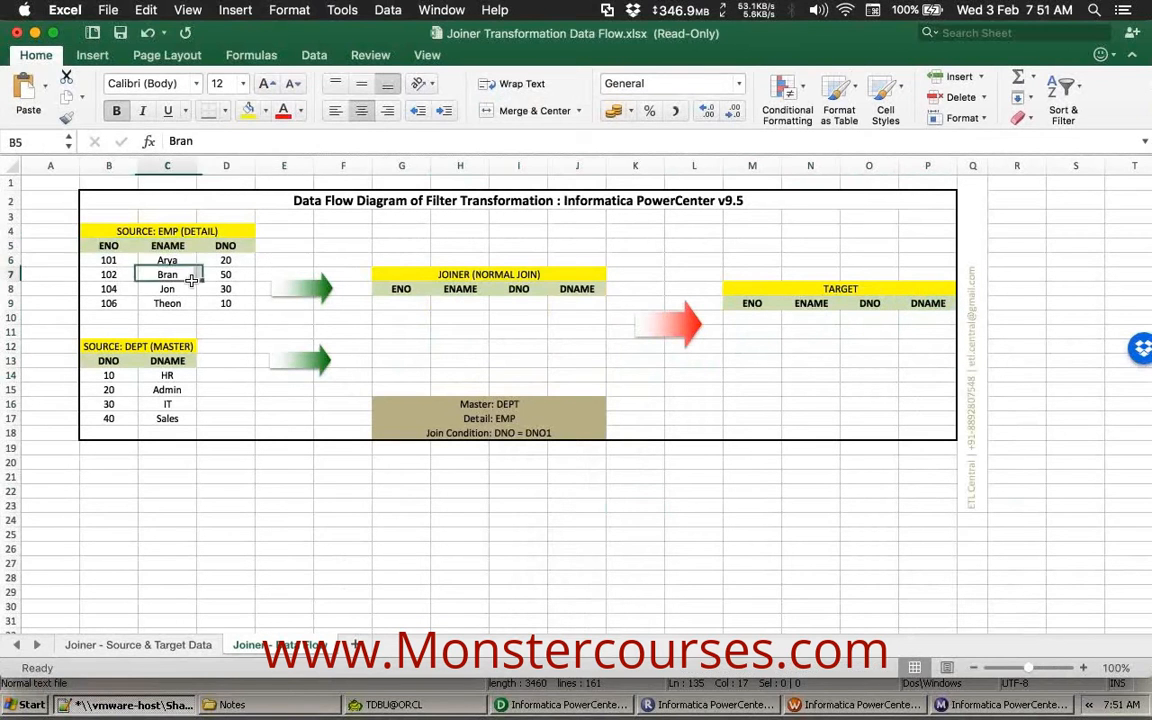
{"action": "left_click", "coordinate": [108, 362]}
{"action": "left_click_drag", "start_coordinate": [108, 362], "coordinate": [180, 418]}
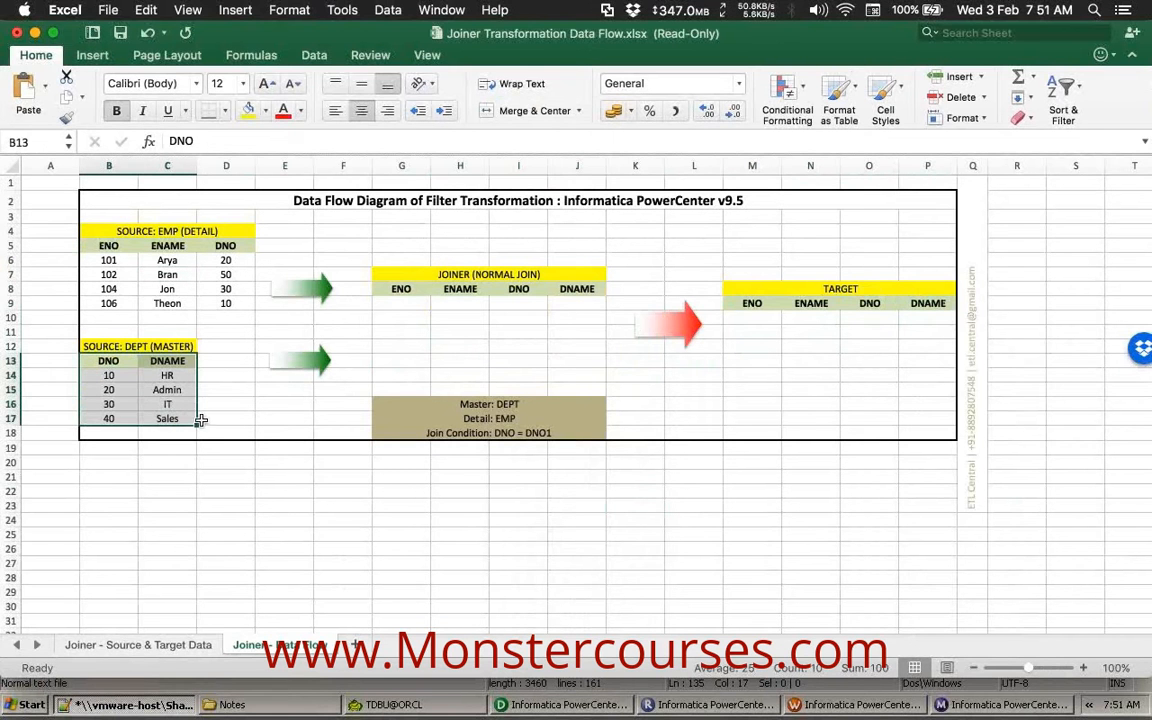
{"action": "left_click_drag", "start_coordinate": [167, 368], "coordinate": [165, 416]}
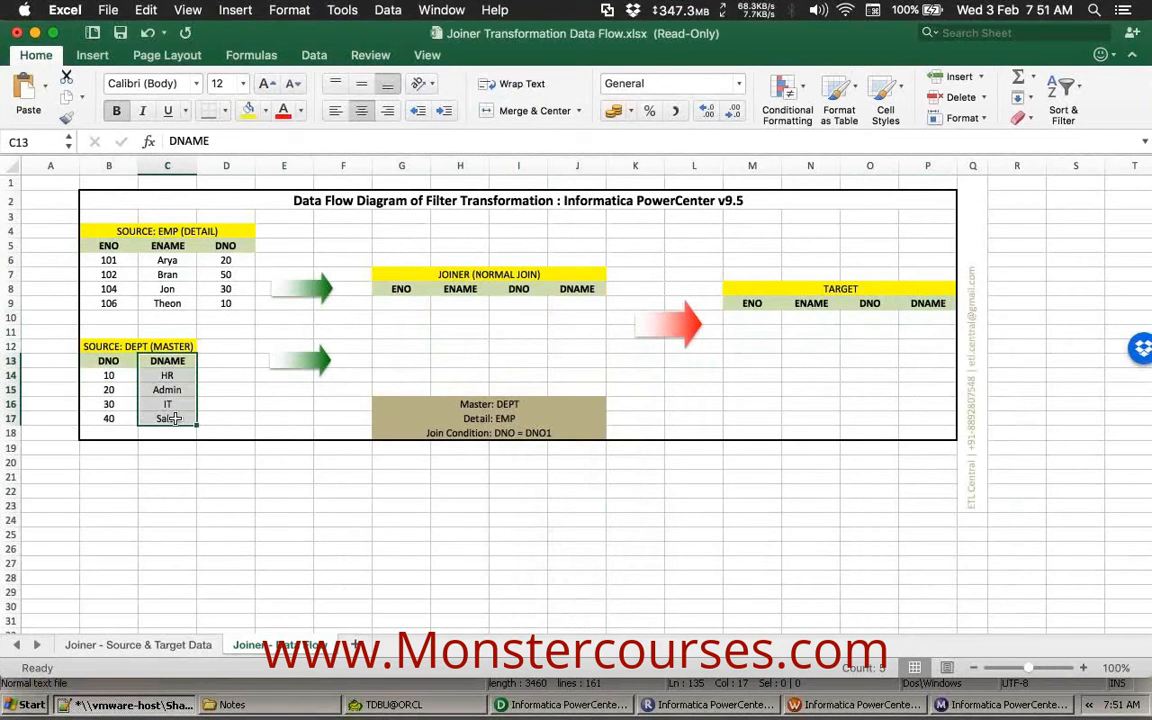
{"action": "left_click", "coordinate": [215, 419]}
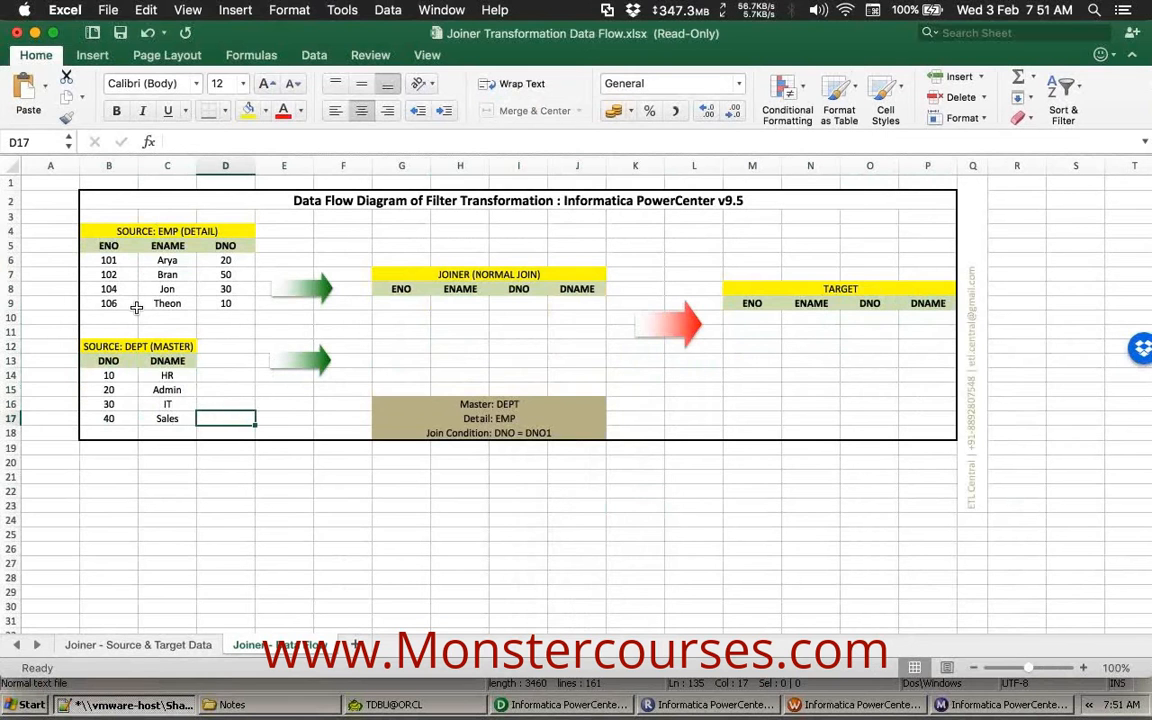
Review the joiner's output columns, its join condition, and the Master and Detail table assignments.
{"action": "left_click", "coordinate": [452, 289]}
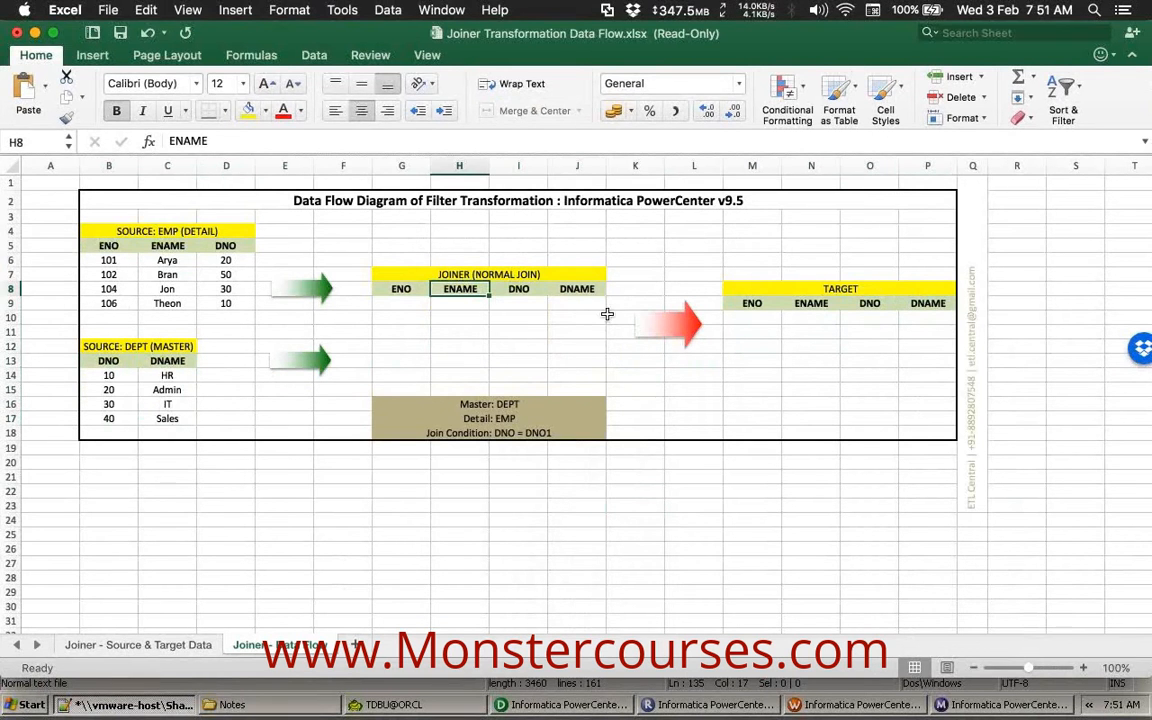
{"action": "left_click", "coordinate": [523, 354]}
{"action": "left_click", "coordinate": [424, 432]}
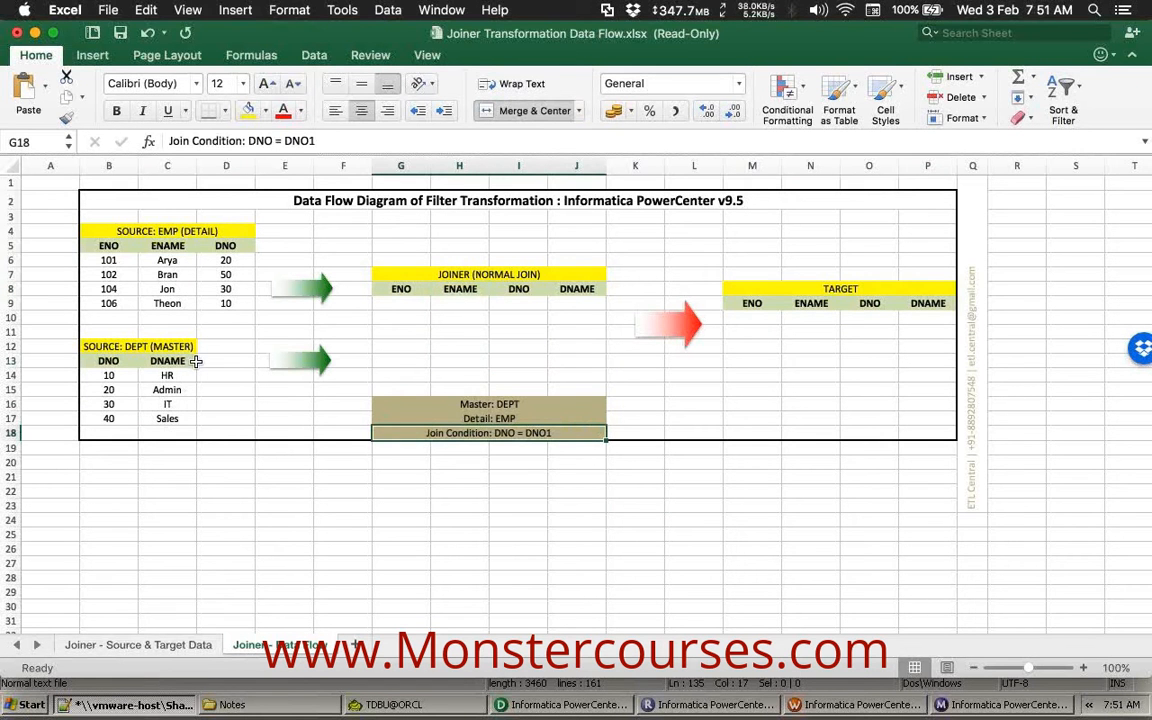
{"action": "left_click", "coordinate": [423, 394]}
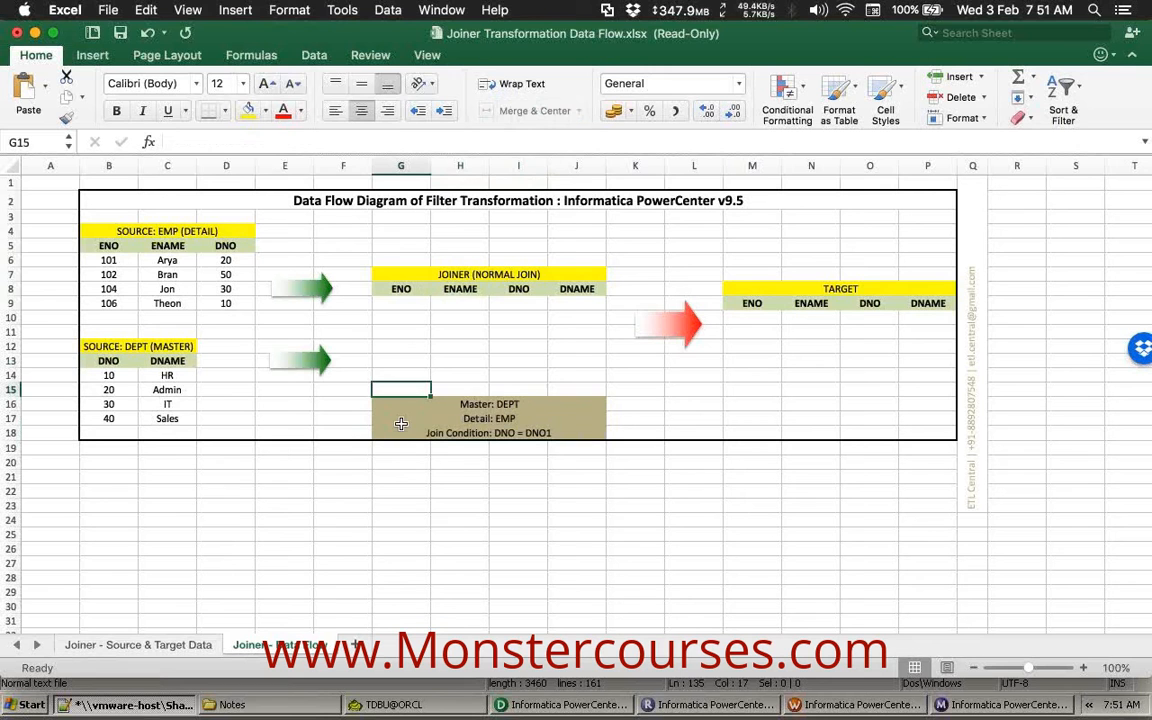
{"action": "left_click", "coordinate": [472, 404]}
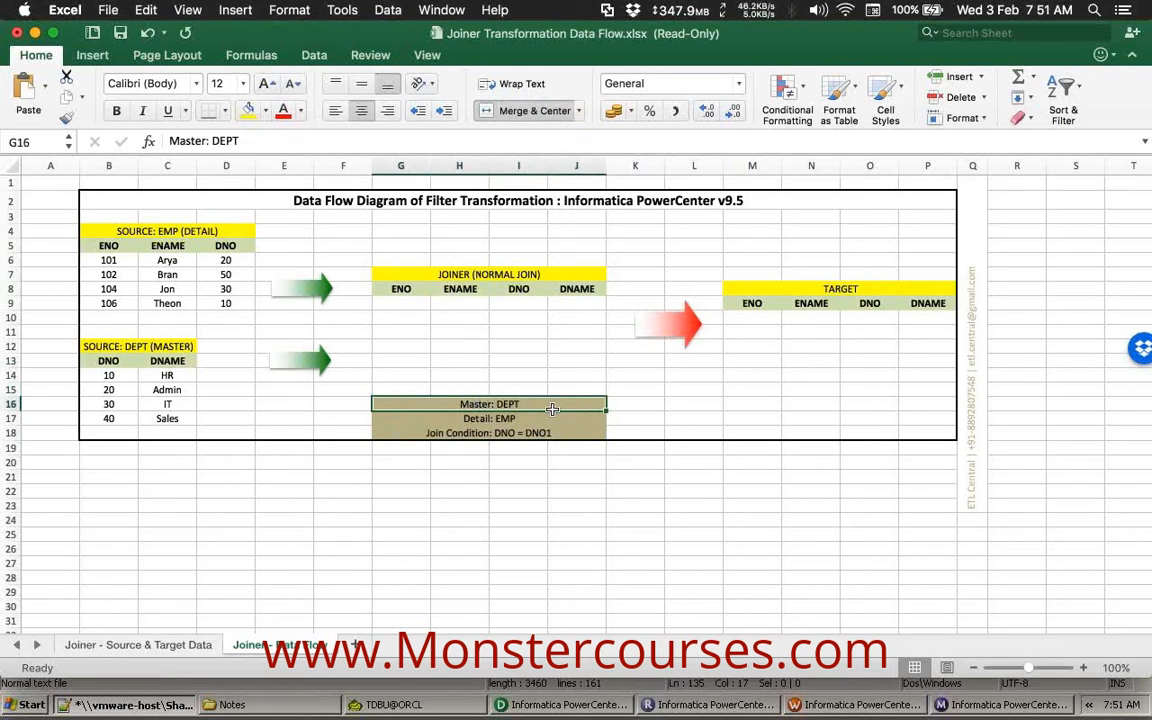
{"action": "left_click", "coordinate": [459, 421]}
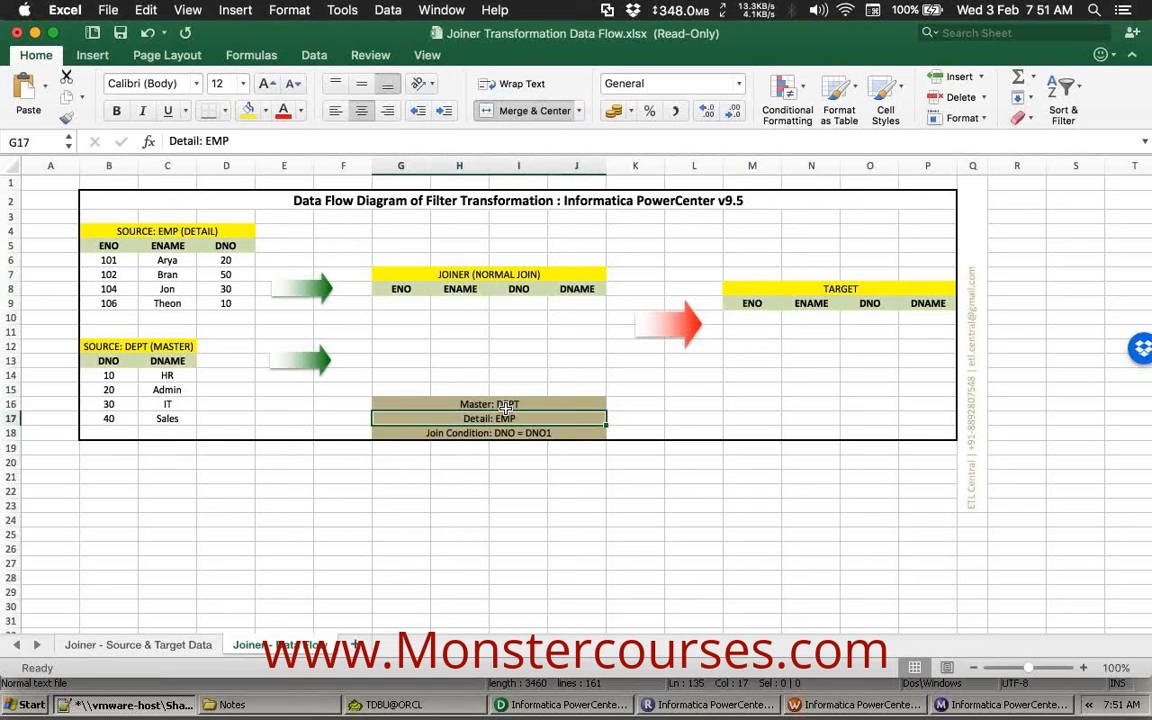
{"action": "left_click", "coordinate": [507, 405]}
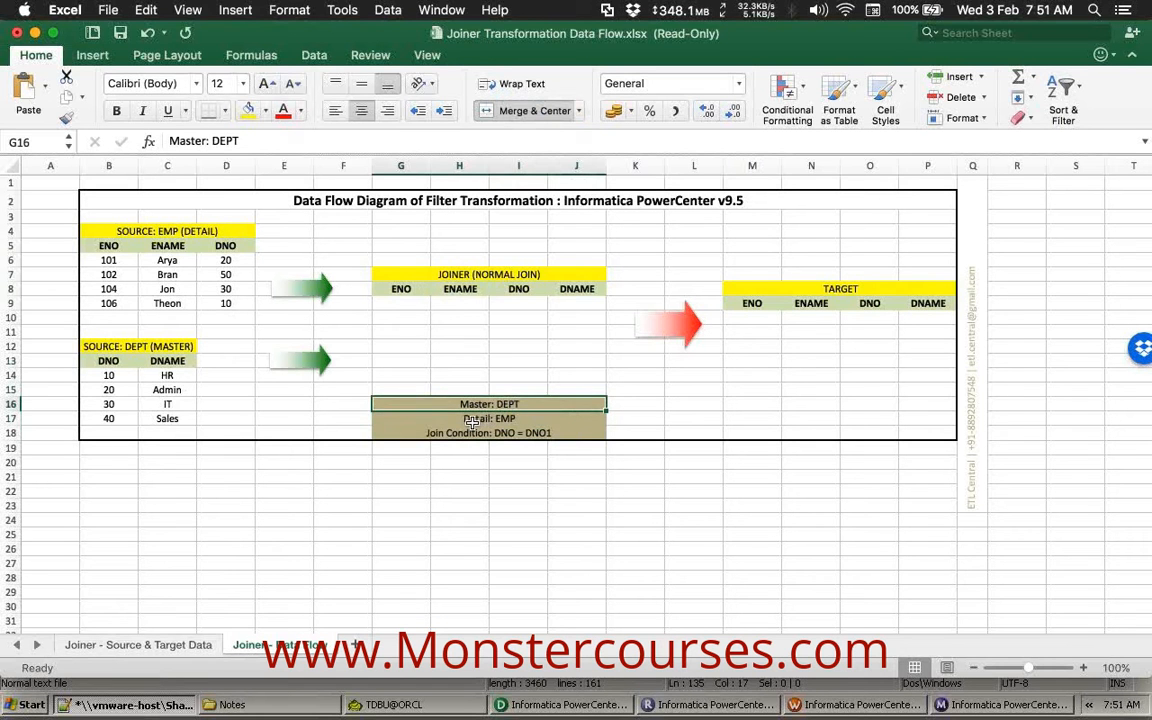
{"action": "left_click", "coordinate": [472, 422]}
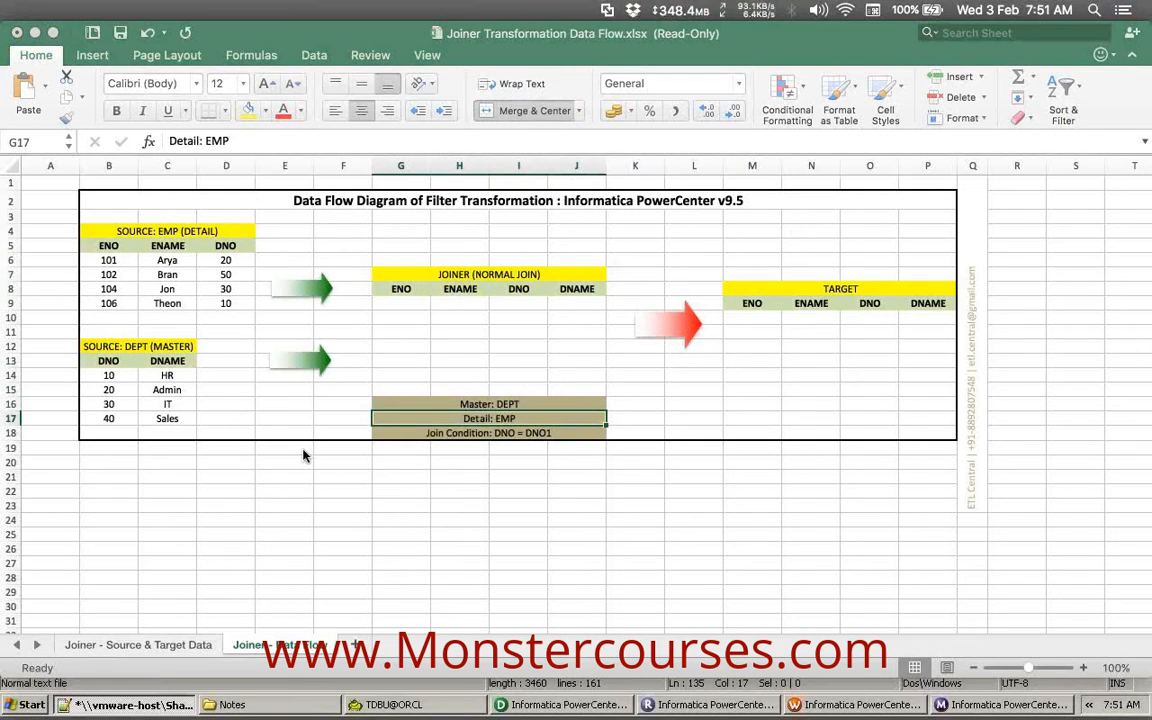
Compare the records of the DEPT and EMP source tables and check their Master and Detail labels.
{"action": "left_click", "coordinate": [314, 402]}
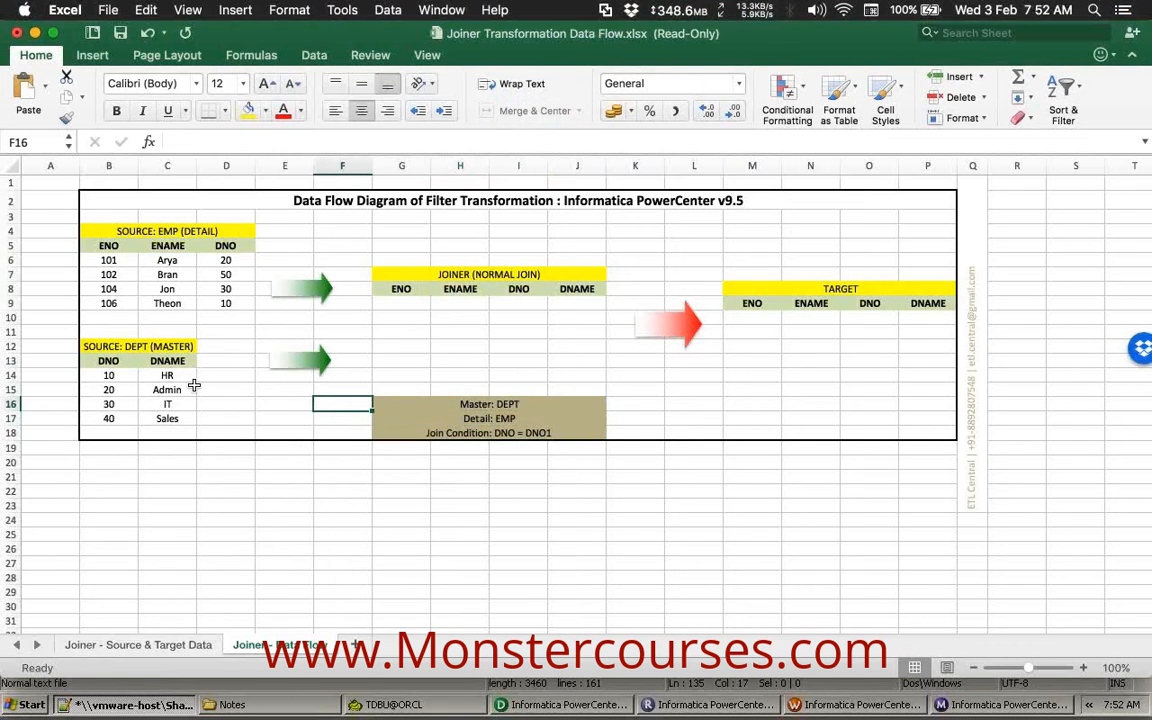
{"action": "left_click", "coordinate": [224, 416]}
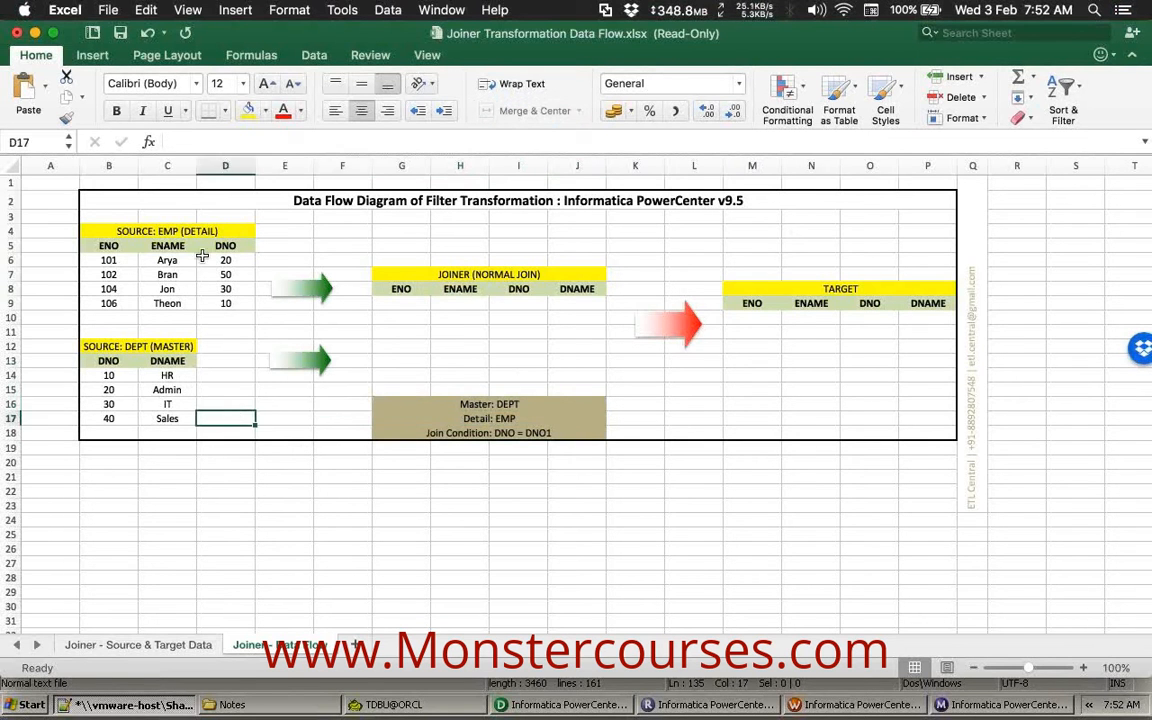
{"action": "left_click", "coordinate": [226, 302]}
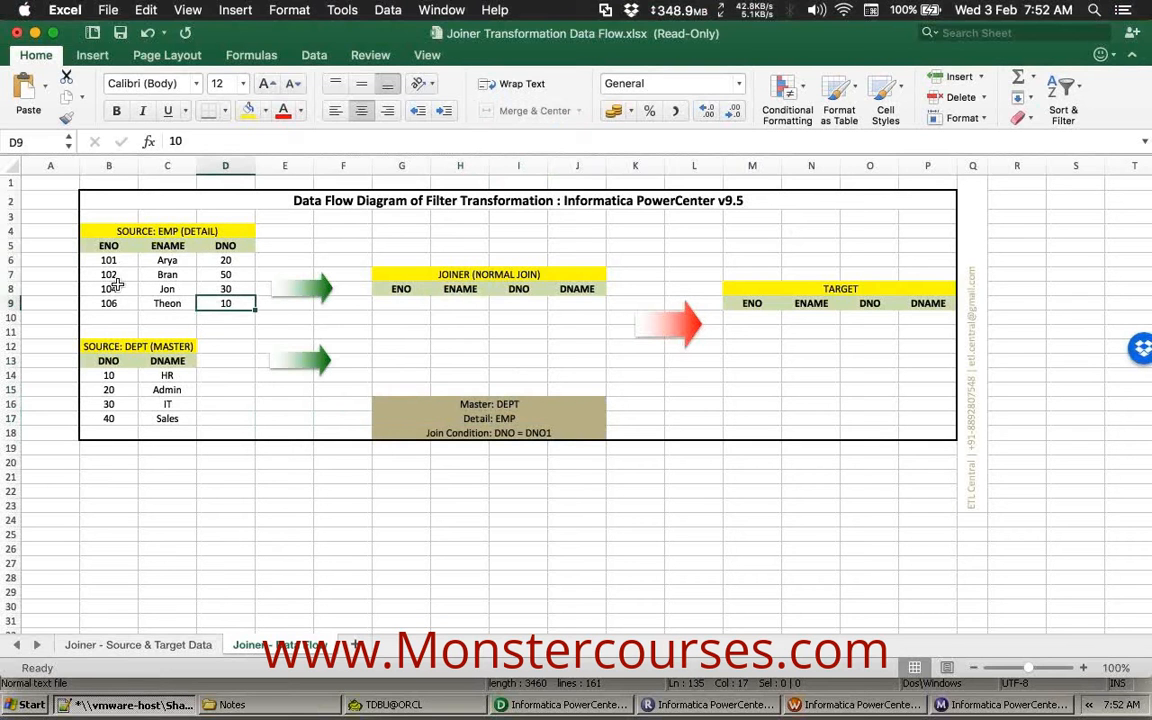
{"action": "left_click", "coordinate": [146, 350]}
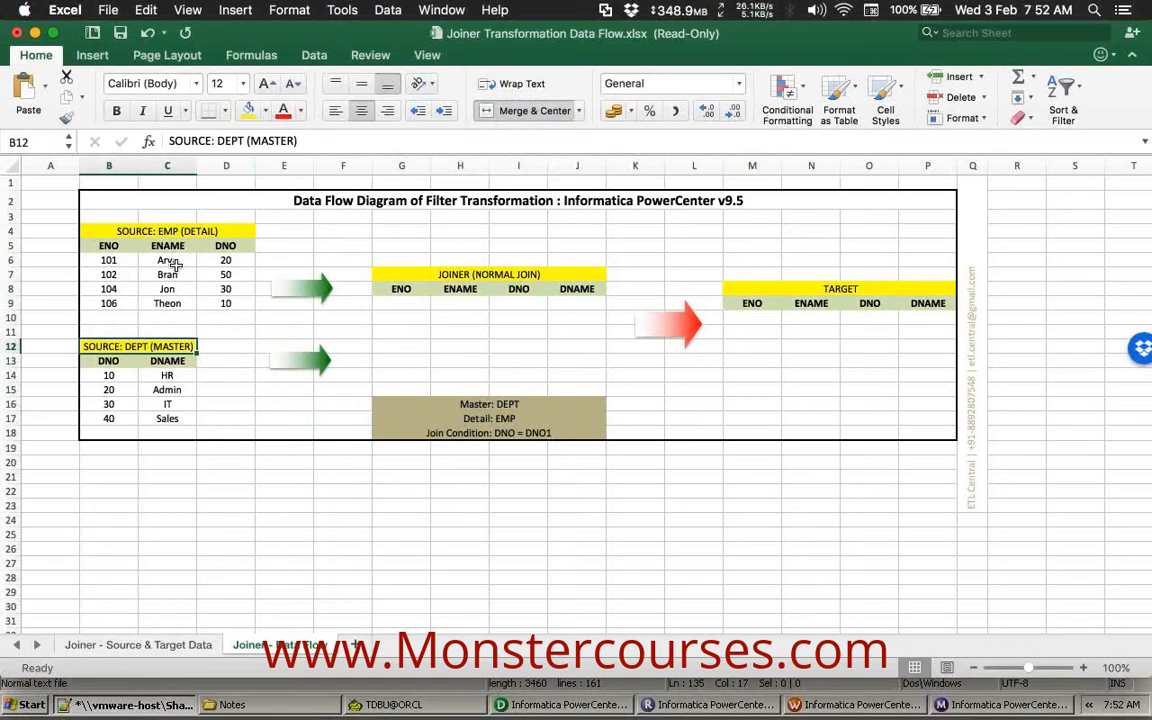
{"action": "left_click", "coordinate": [178, 232]}
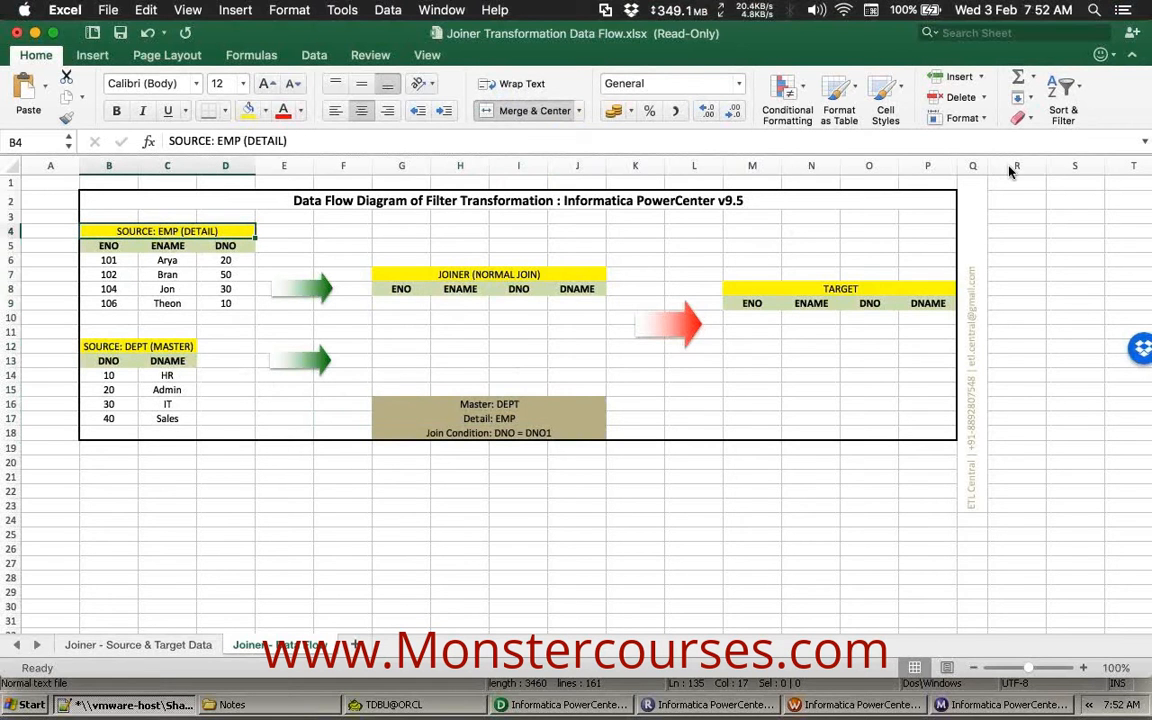
Copy the DEPT table with its DNO and DNAME headings (B13:C17) to H20, below the joiner's condition box.
{"action": "left_click", "coordinate": [452, 342]}
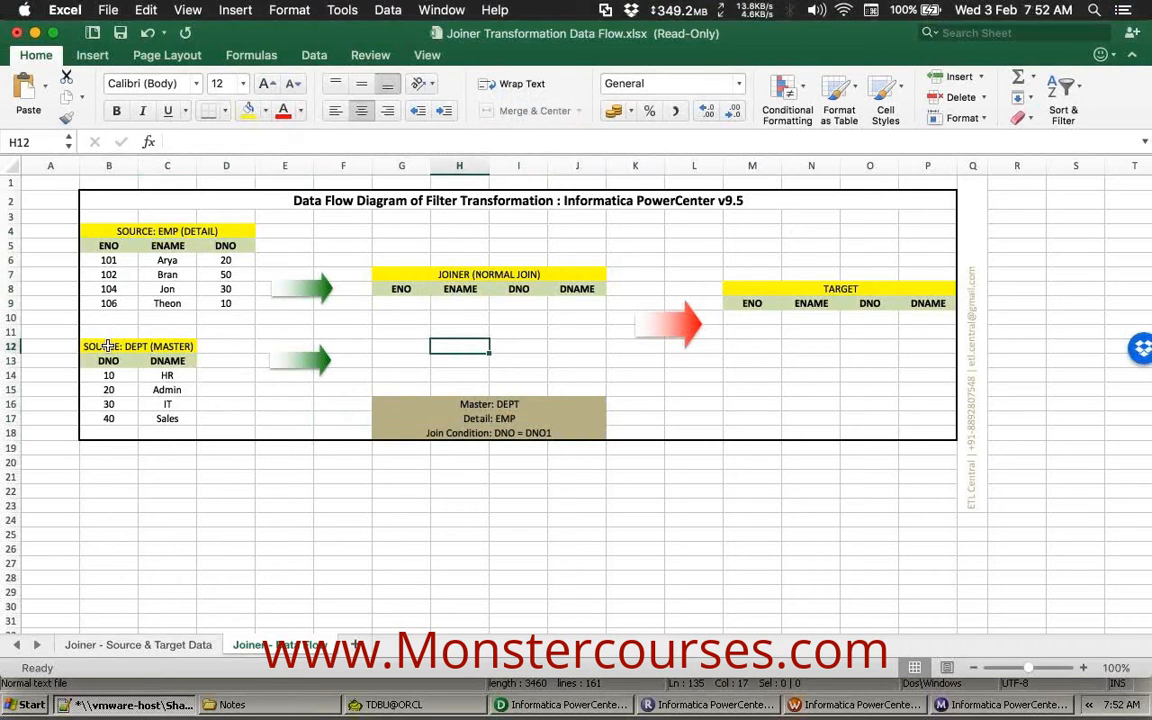
{"action": "left_click_drag", "start_coordinate": [108, 360], "coordinate": [166, 414]}
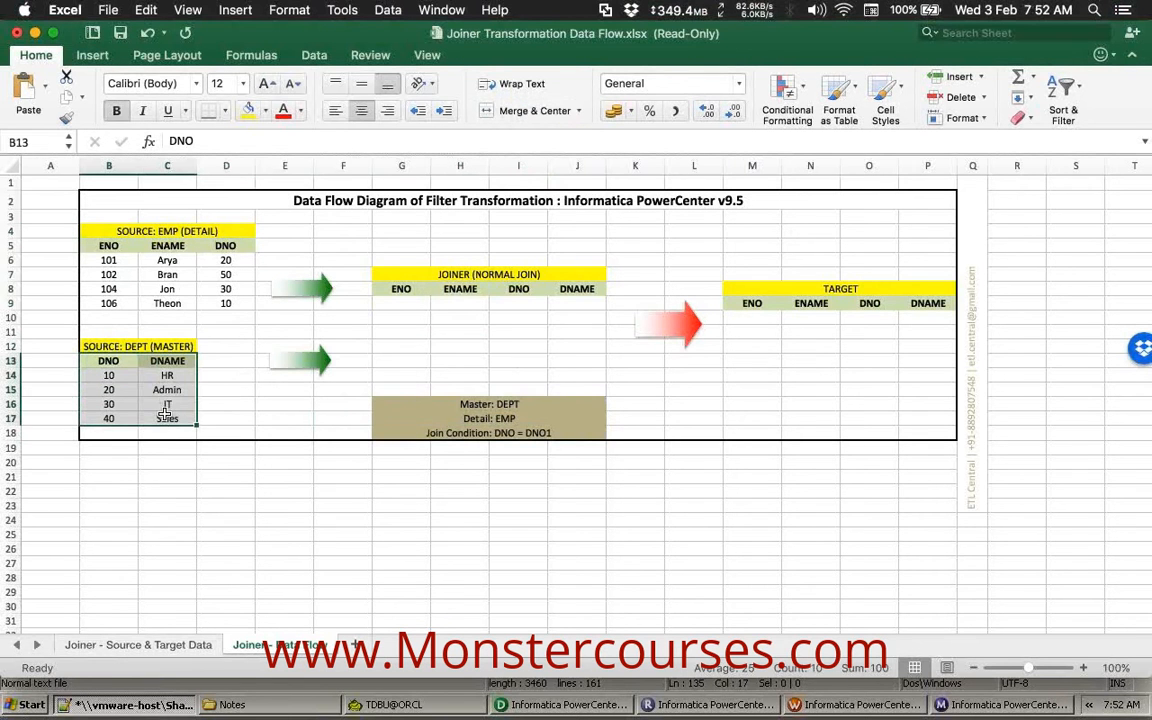
{"action": "key", "text": "cmd+c"}
{"action": "left_click", "coordinate": [459, 462]}
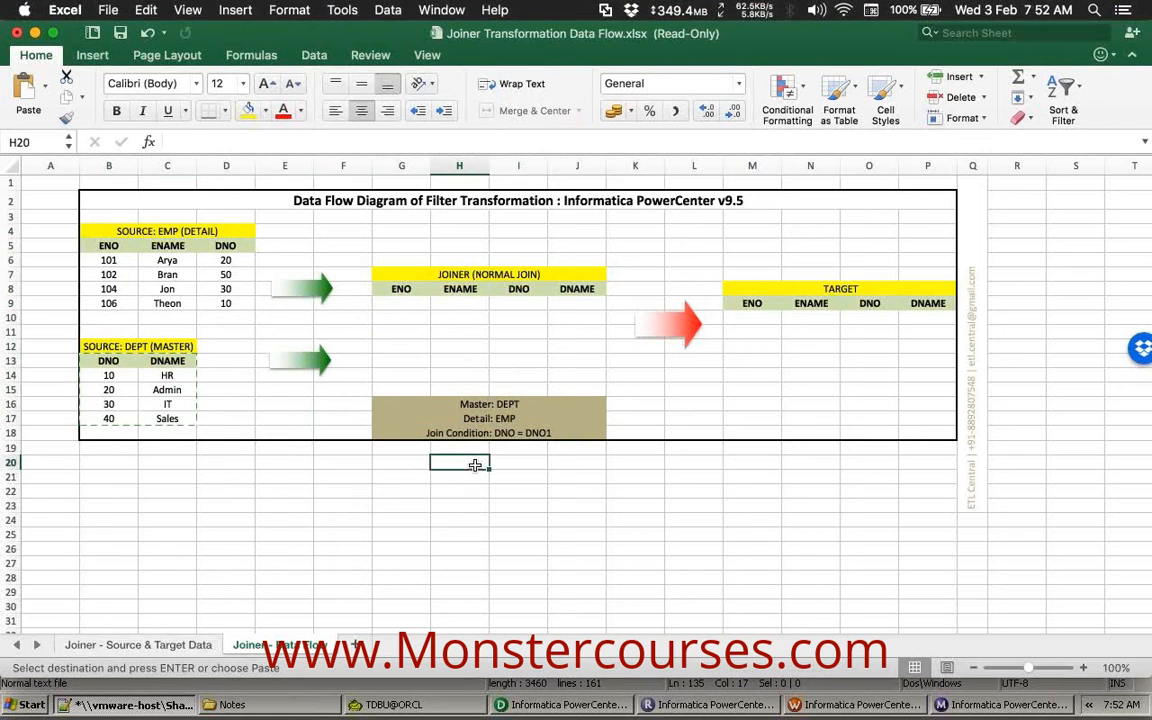
{"action": "key", "text": "super+v"}
Merge and centre H19:I19 above the copied DEPT table and label it CACHE.
{"action": "left_click_drag", "start_coordinate": [459, 447], "coordinate": [518, 447]}
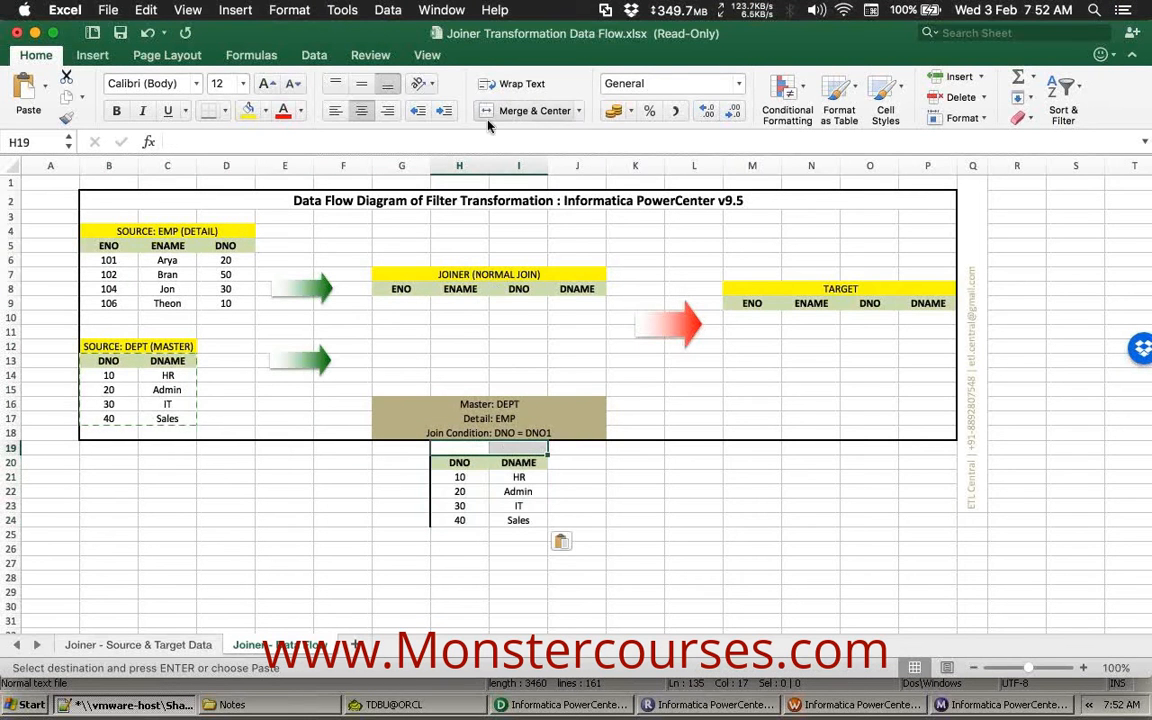
{"action": "left_click", "coordinate": [518, 111]}
{"action": "type", "text": "CAC"}
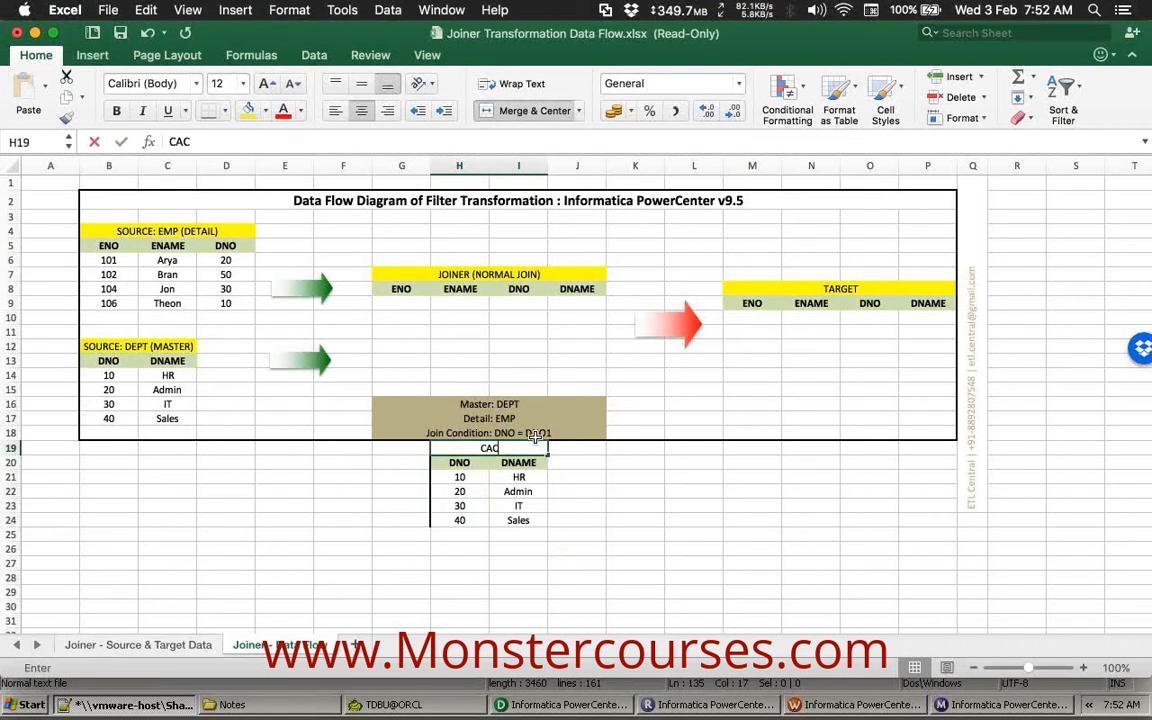
{"action": "type", "text": "HE"}
{"action": "key", "text": "Return"}
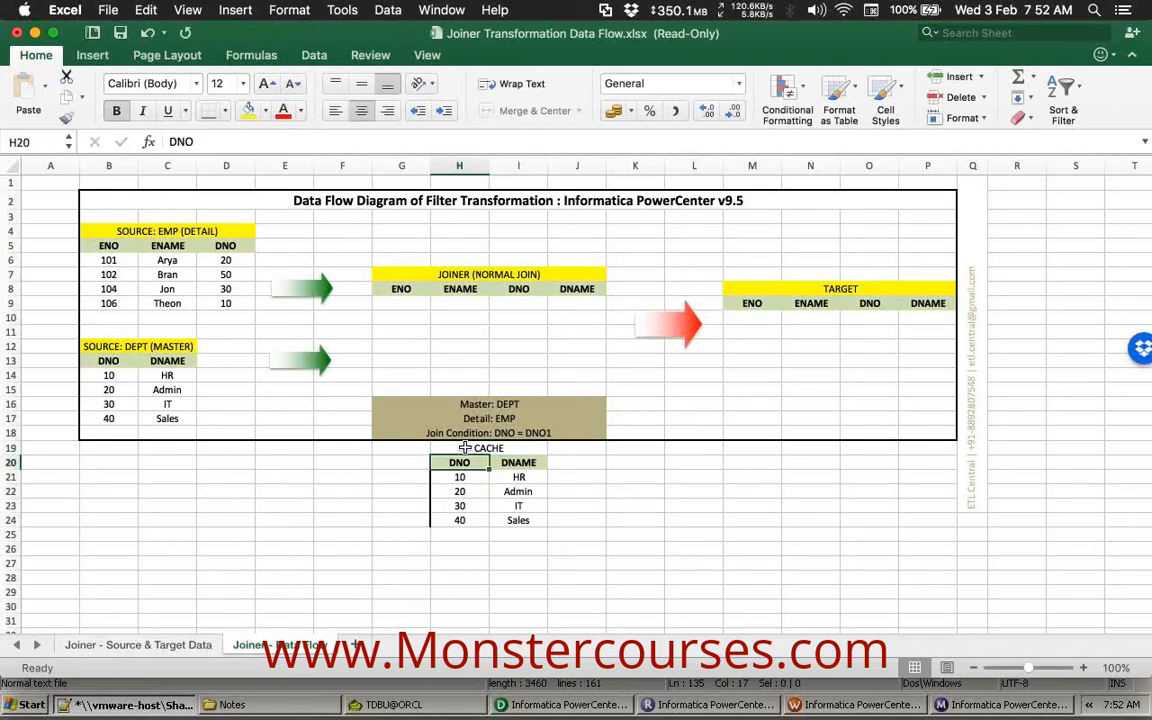
{"action": "left_click", "coordinate": [465, 447]}
{"action": "left_click", "coordinate": [462, 472]}
{"action": "left_click_drag", "start_coordinate": [462, 472], "coordinate": [504, 519]}
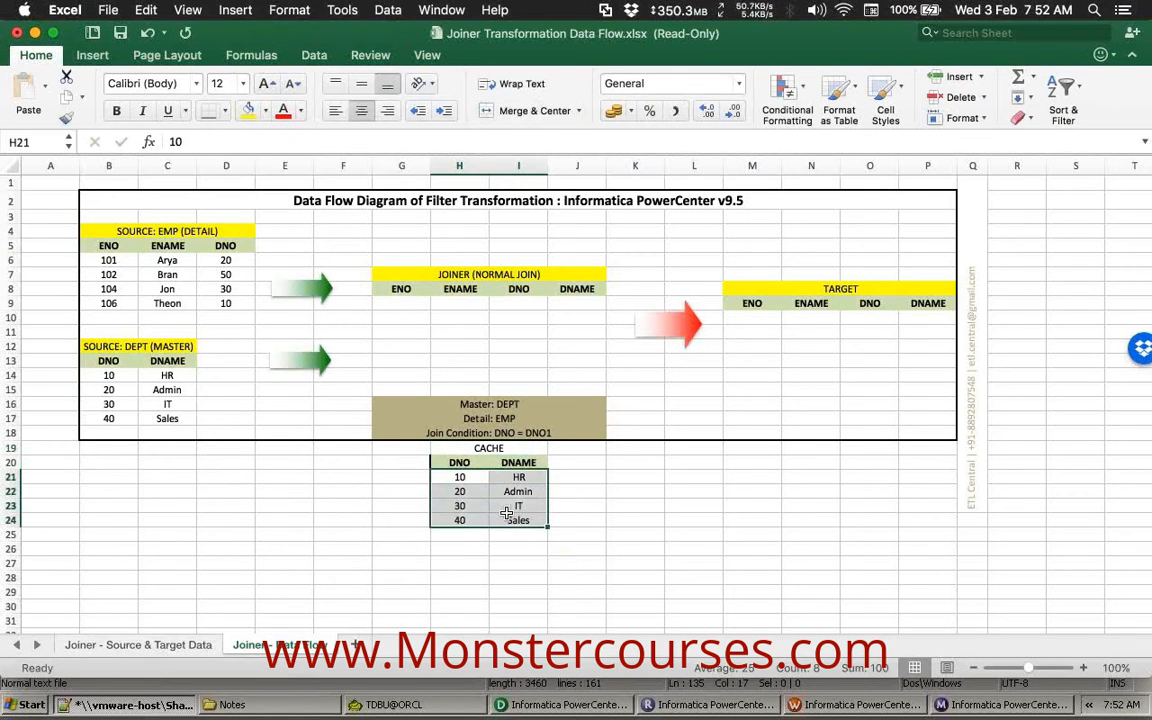
{"action": "left_click", "coordinate": [507, 514]}
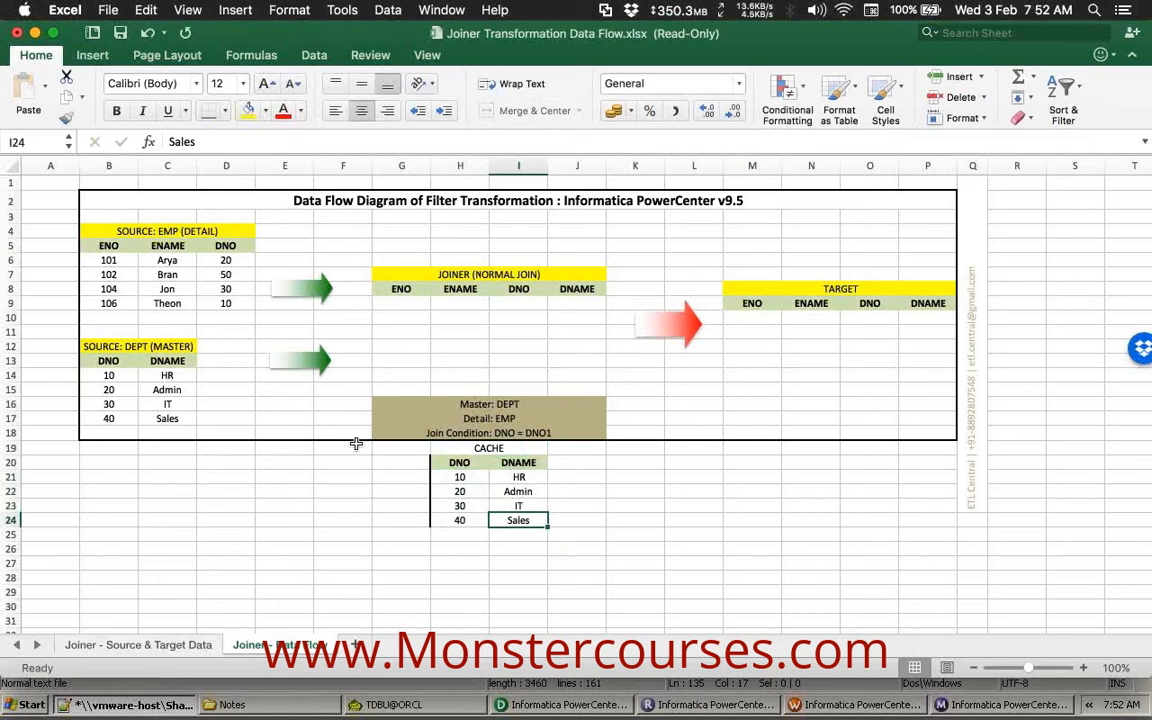
Copy the first EMP record (B6:D6) into the joiner's first row at G9.
{"action": "left_click_drag", "start_coordinate": [112, 260], "coordinate": [206, 260]}
{"action": "key", "text": "super+c"}
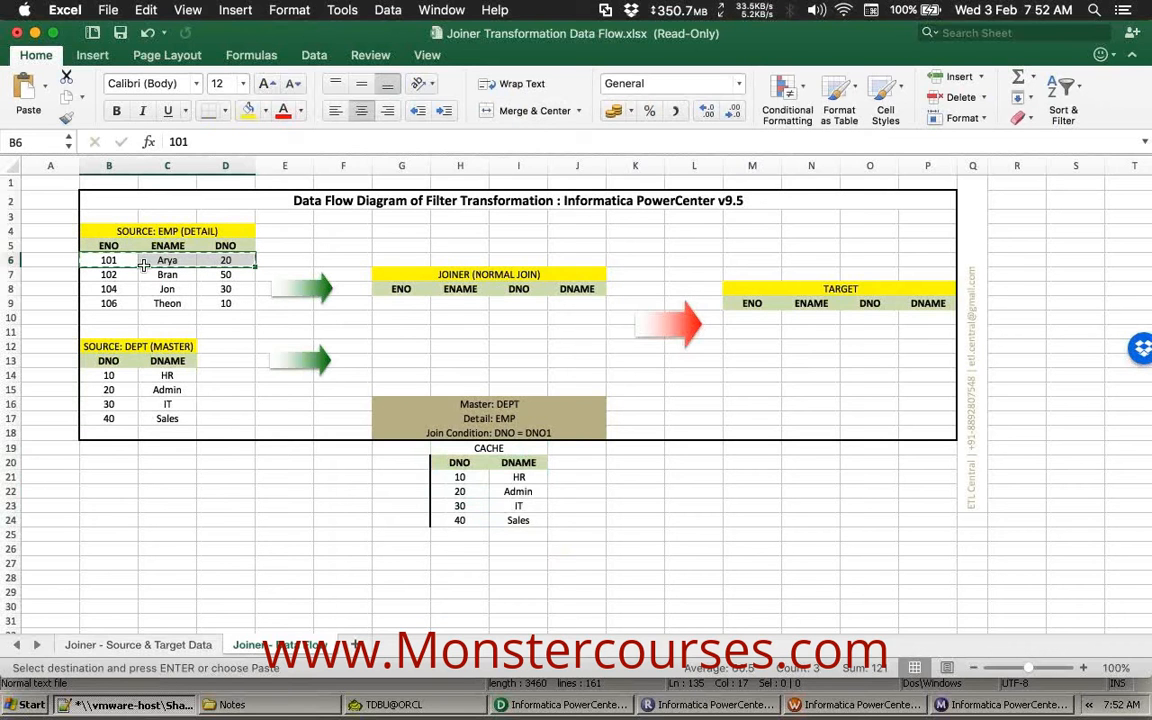
{"action": "left_click", "coordinate": [405, 305]}
{"action": "key", "text": "super+v"}
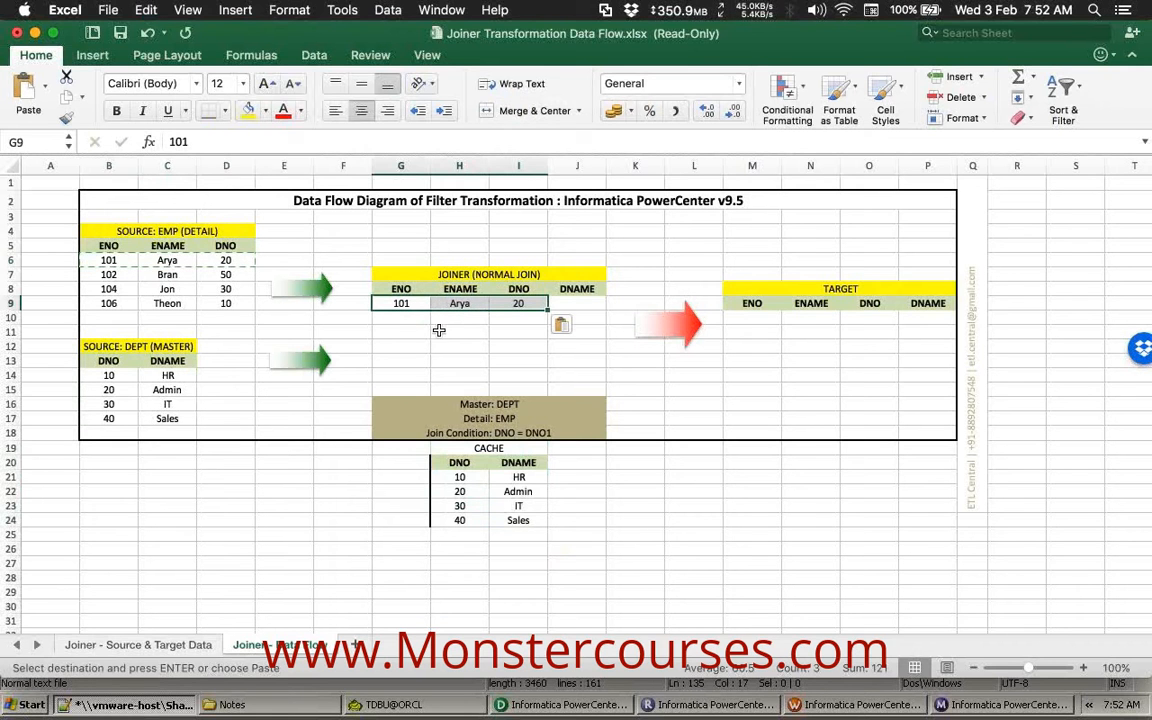
Look up DNO 20 in the cache and copy its department name, Admin, into the joiner's DNAME cell J9.
{"action": "left_click", "coordinate": [562, 302]}
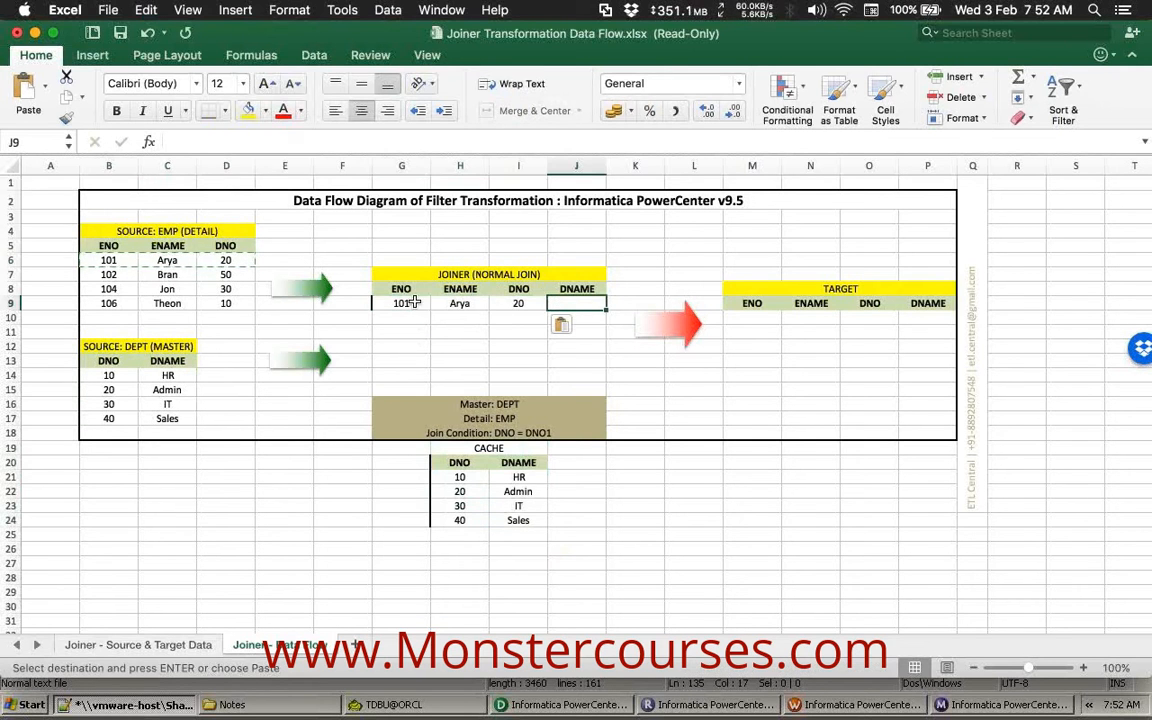
{"action": "left_click", "coordinate": [517, 304]}
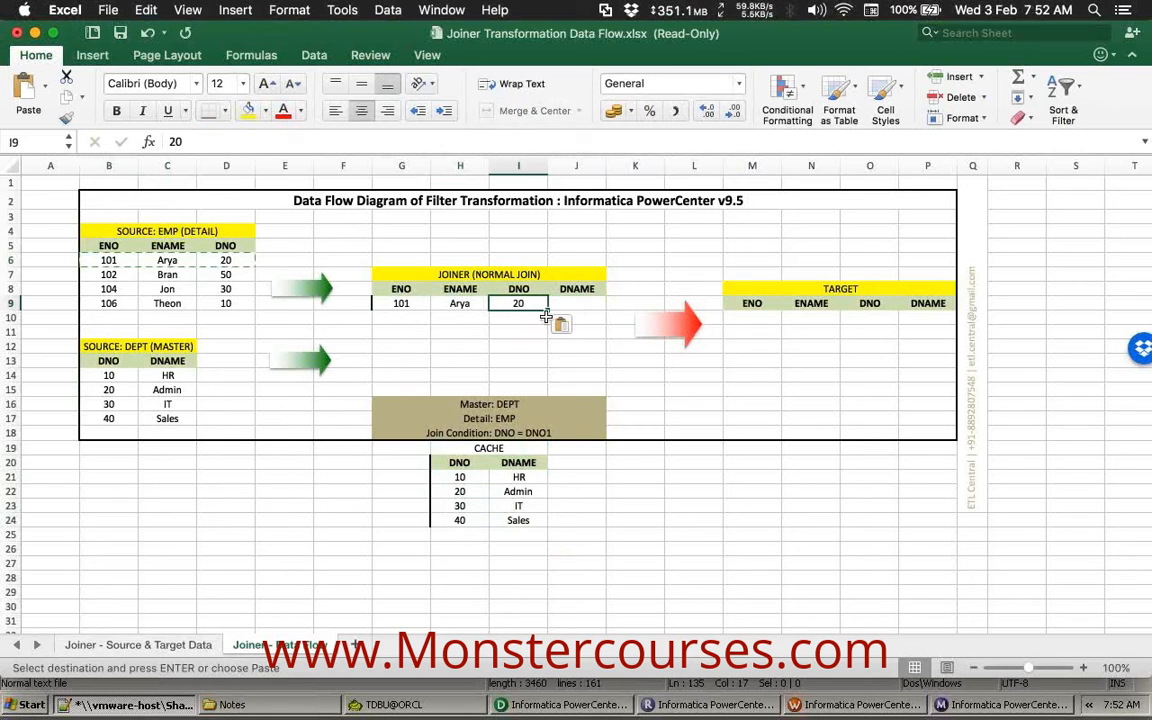
{"action": "left_click", "coordinate": [424, 302]}
{"action": "left_click_drag", "start_coordinate": [424, 302], "coordinate": [517, 303]}
{"action": "left_click", "coordinate": [517, 303]}
{"action": "left_click", "coordinate": [459, 491]}
{"action": "left_click", "coordinate": [525, 491]}
{"action": "left_click", "coordinate": [566, 304]}
{"action": "key", "text": "super+v"}
Copy the complete joined record G9:J9 into the first TARGET row at M10.
{"action": "left_click_drag", "start_coordinate": [399, 302], "coordinate": [580, 303]}
{"action": "key", "text": "super+c"}
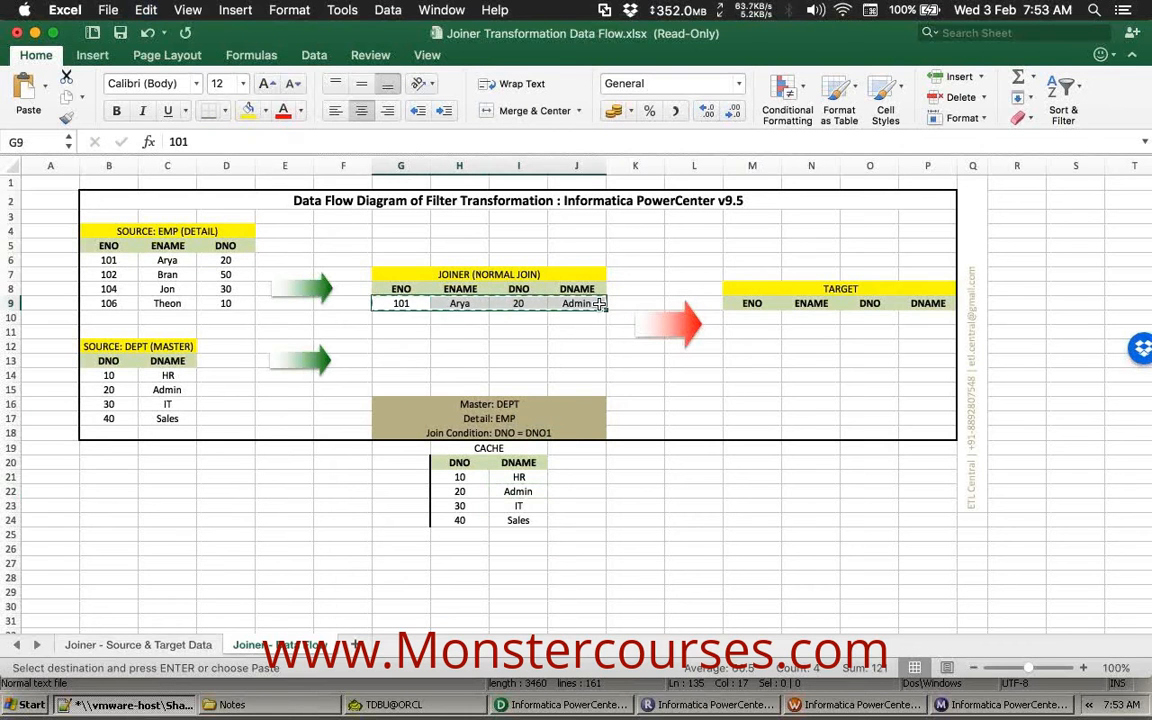
{"action": "left_click", "coordinate": [775, 318]}
{"action": "key", "text": "super+v"}
{"action": "left_click", "coordinate": [752, 346]}
Copy the second EMP record (B7:D7) to G10 in the joiner and check its DNO 50 against the cached DNO values.
{"action": "left_click_drag", "start_coordinate": [110, 274], "coordinate": [226, 275]}
{"action": "key", "text": "super+c"}
{"action": "left_click", "coordinate": [405, 317]}
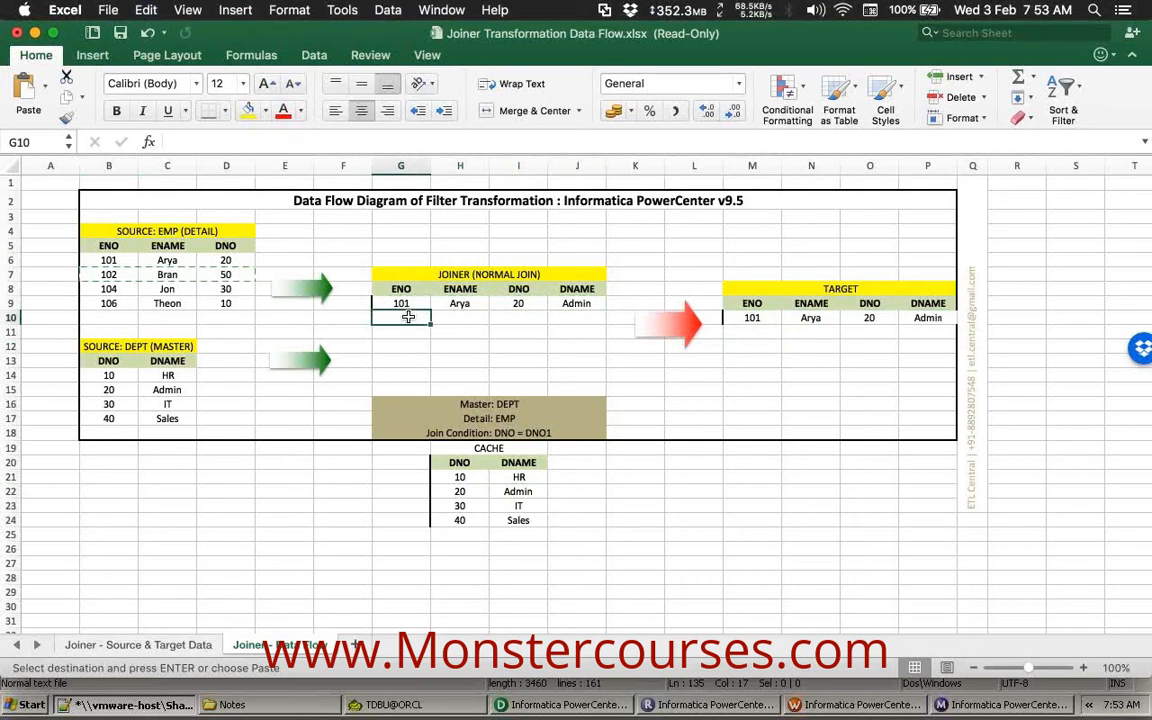
{"action": "key", "text": "super+v"}
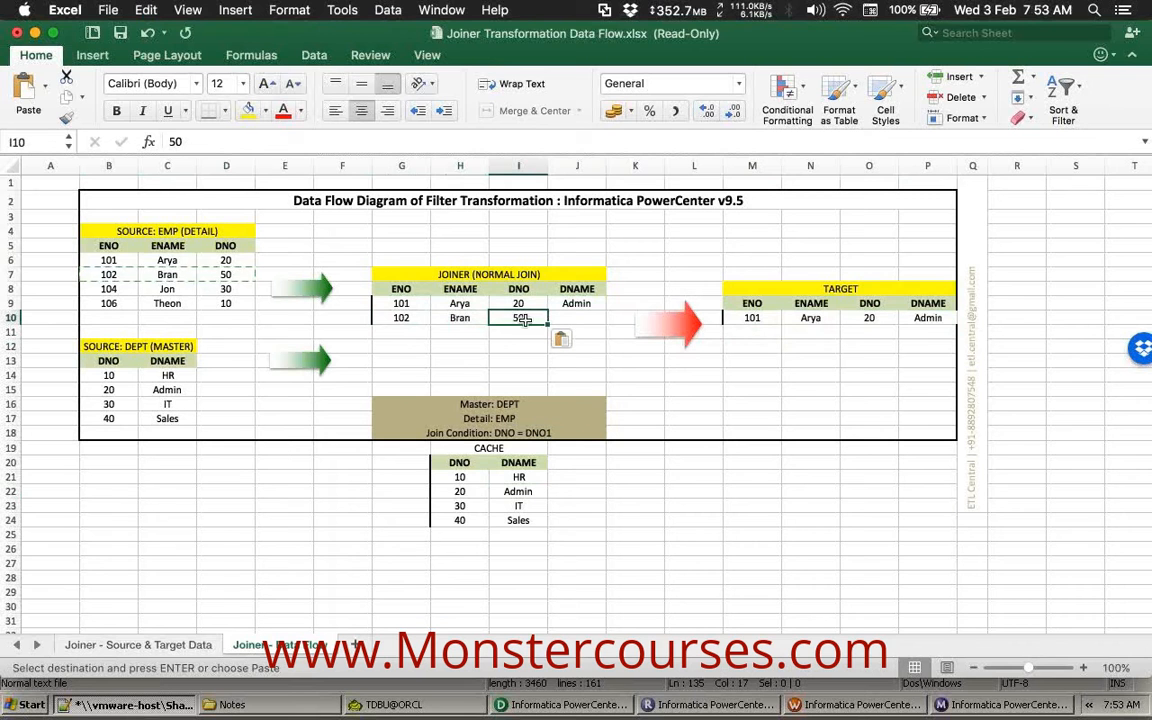
{"action": "left_click", "coordinate": [459, 478]}
{"action": "left_click_drag", "start_coordinate": [458, 492], "coordinate": [460, 522]}
{"action": "left_click_drag", "start_coordinate": [460, 522], "coordinate": [465, 537]}
{"action": "left_click", "coordinate": [487, 552]}
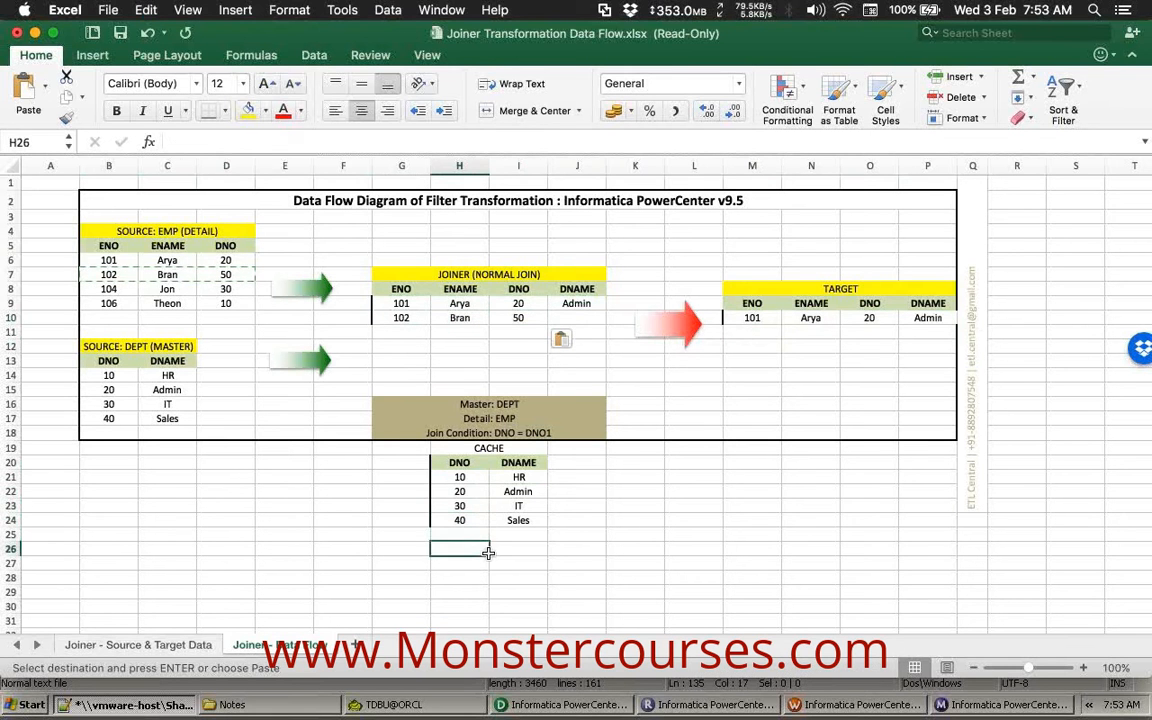
Enter NULL as the DNAME of the joiner's second record in J10.
{"action": "left_click", "coordinate": [590, 318]}
{"action": "type", "text": "NUL"}
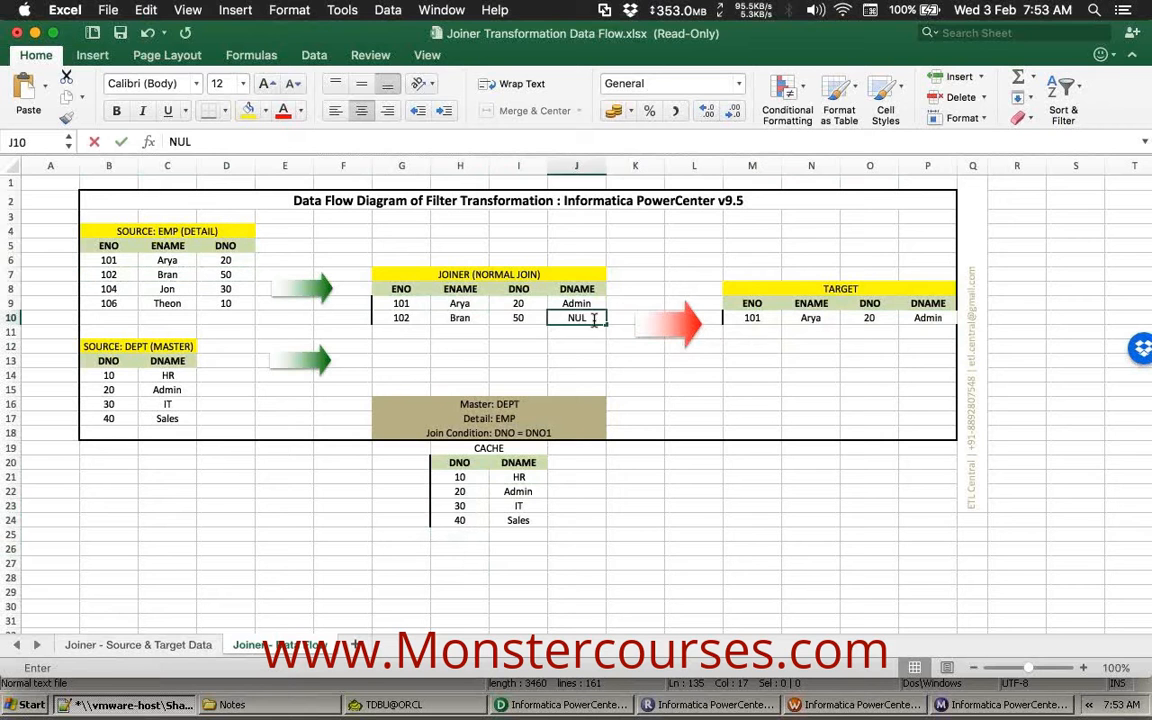
{"action": "type", "text": "L"}
{"action": "key", "text": "Return"}
Mark the joiner's second record as rejected by entering s in K10, which uses the Wingdings 2 font.
{"action": "left_click", "coordinate": [518, 280]}
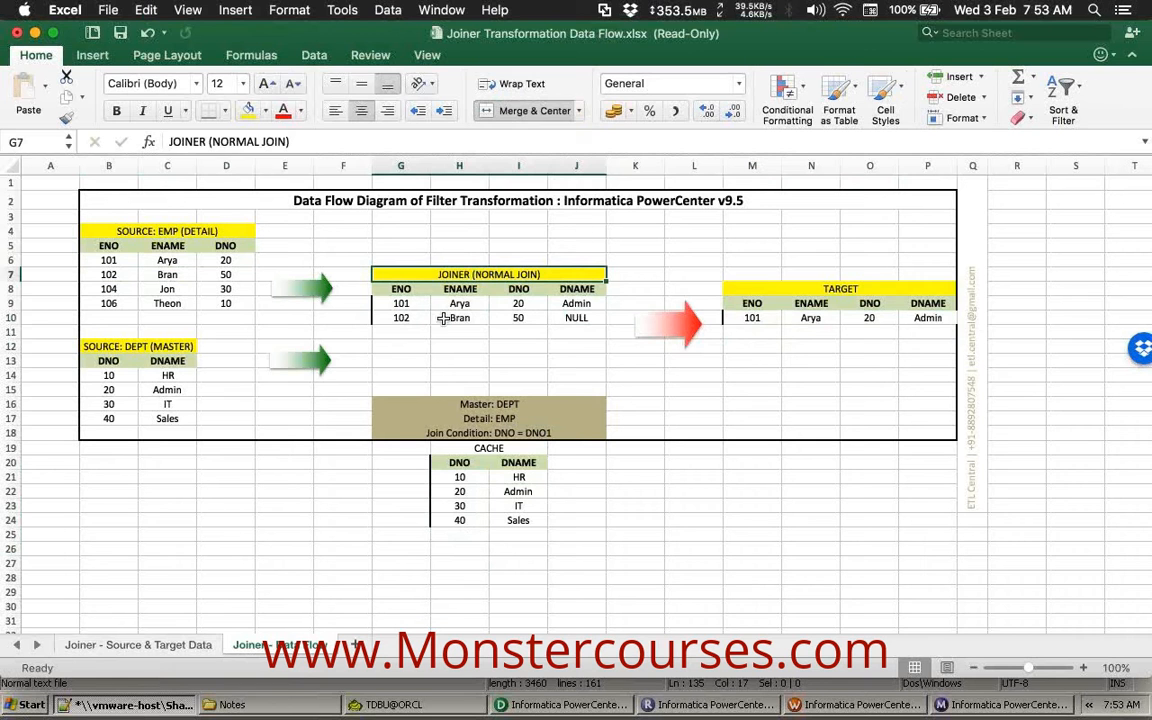
{"action": "left_click_drag", "start_coordinate": [383, 320], "coordinate": [553, 316]}
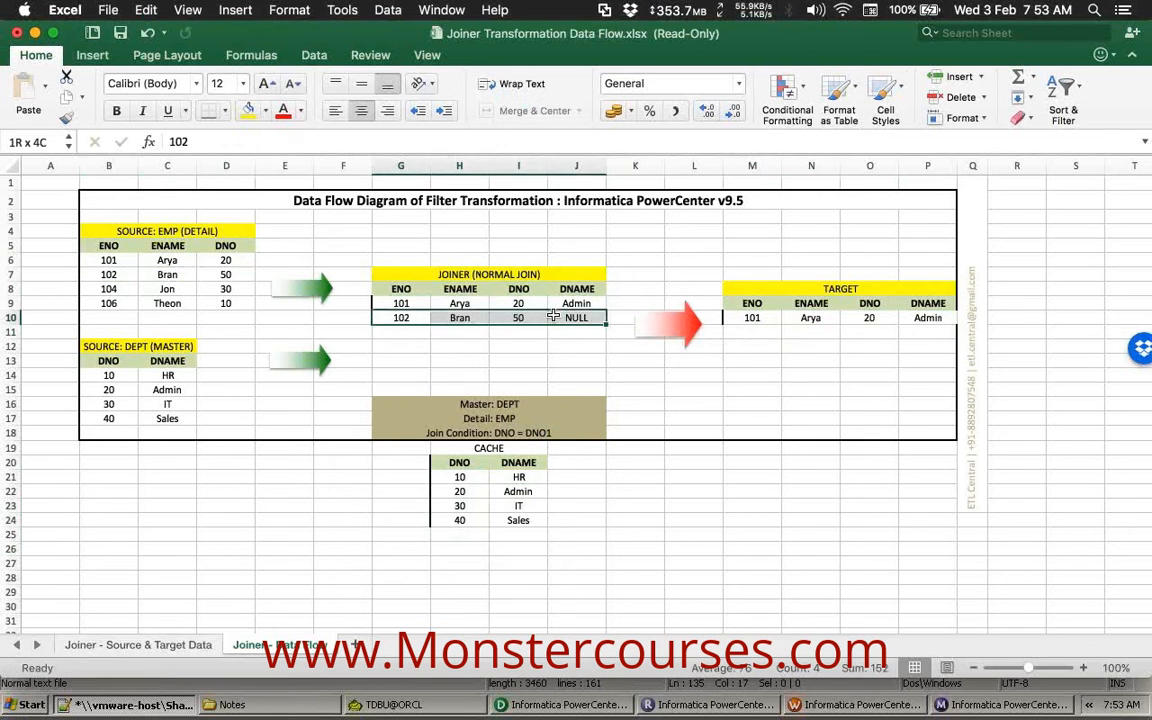
{"action": "left_click", "coordinate": [553, 316]}
{"action": "left_click", "coordinate": [611, 317]}
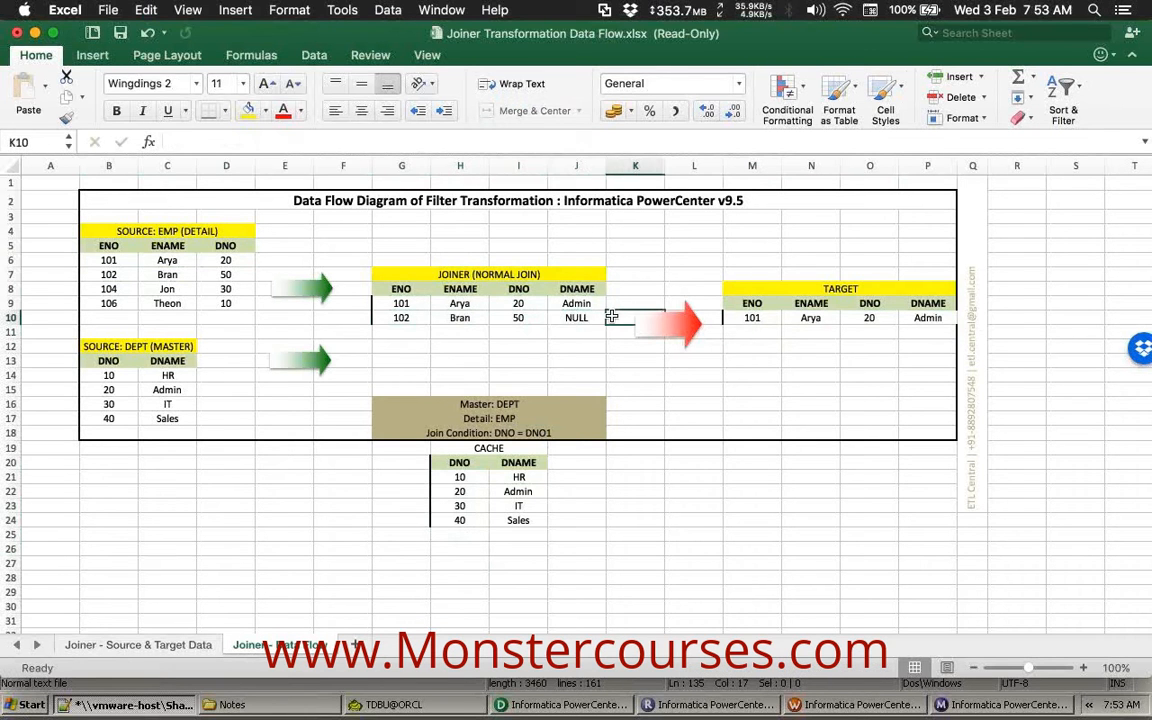
{"action": "type", "text": "s"}
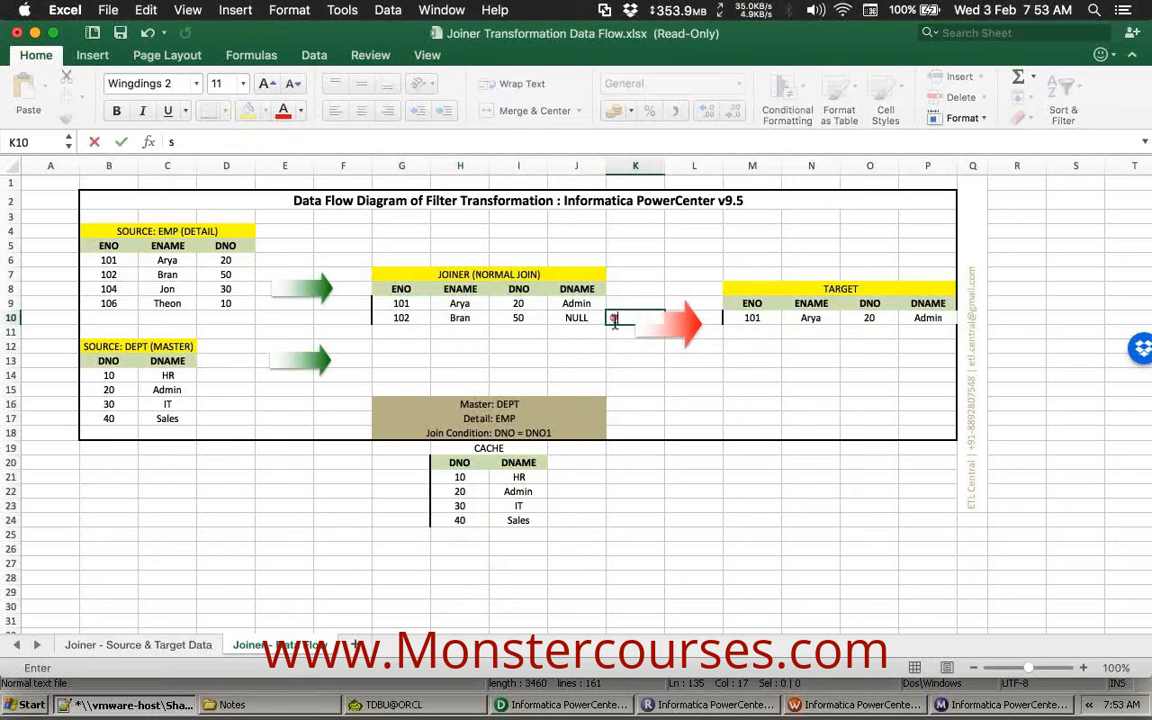
{"action": "left_click", "coordinate": [632, 388]}
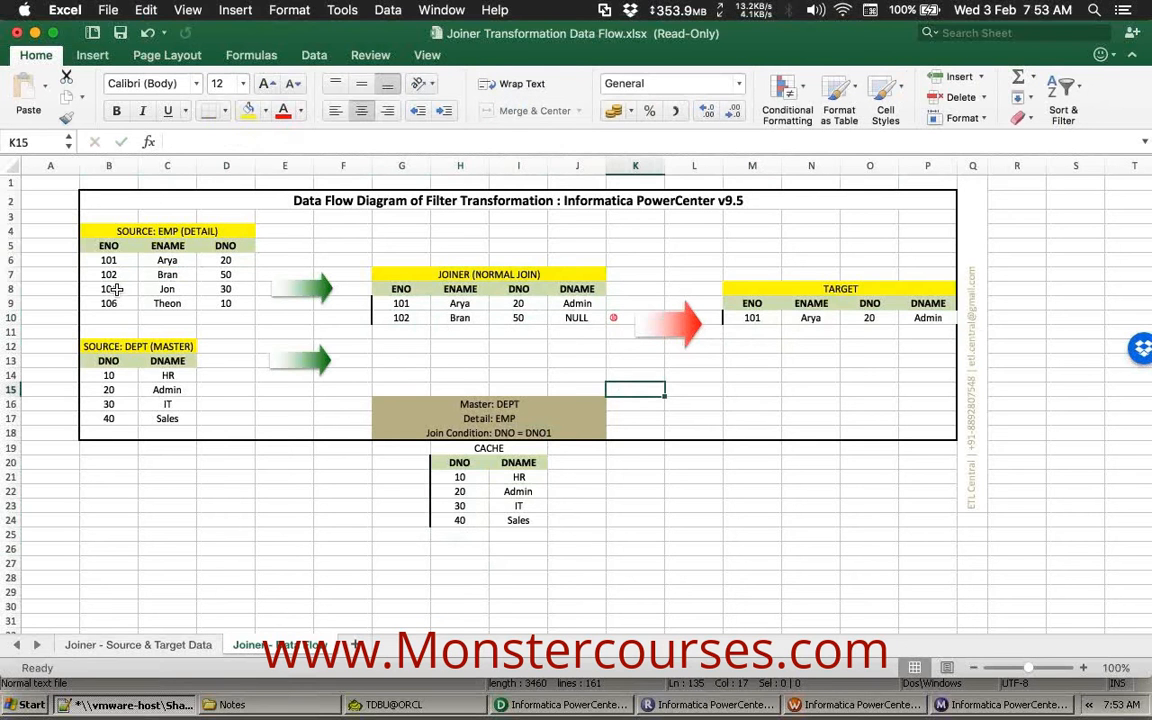
Copy the third EMP record (B8:D8) into the joiner's third row at G11.
{"action": "left_click_drag", "start_coordinate": [117, 288], "coordinate": [208, 289]}
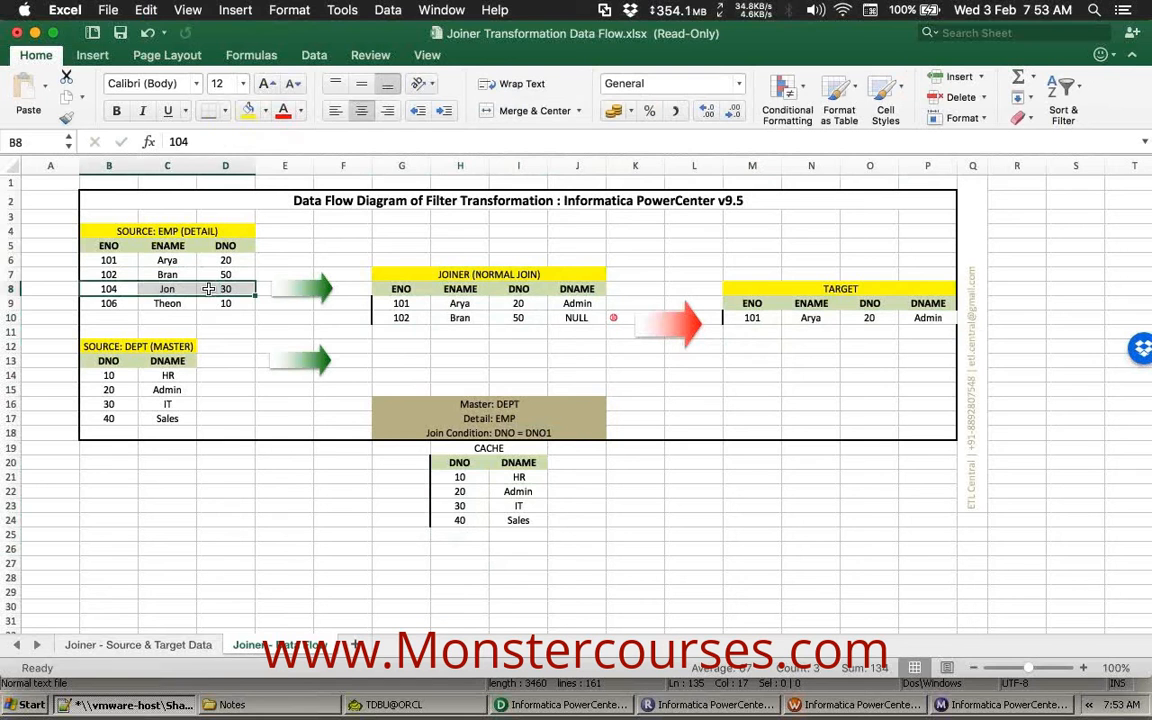
{"action": "key", "text": "super+c"}
{"action": "left_click", "coordinate": [392, 331]}
{"action": "key", "text": "super+v"}
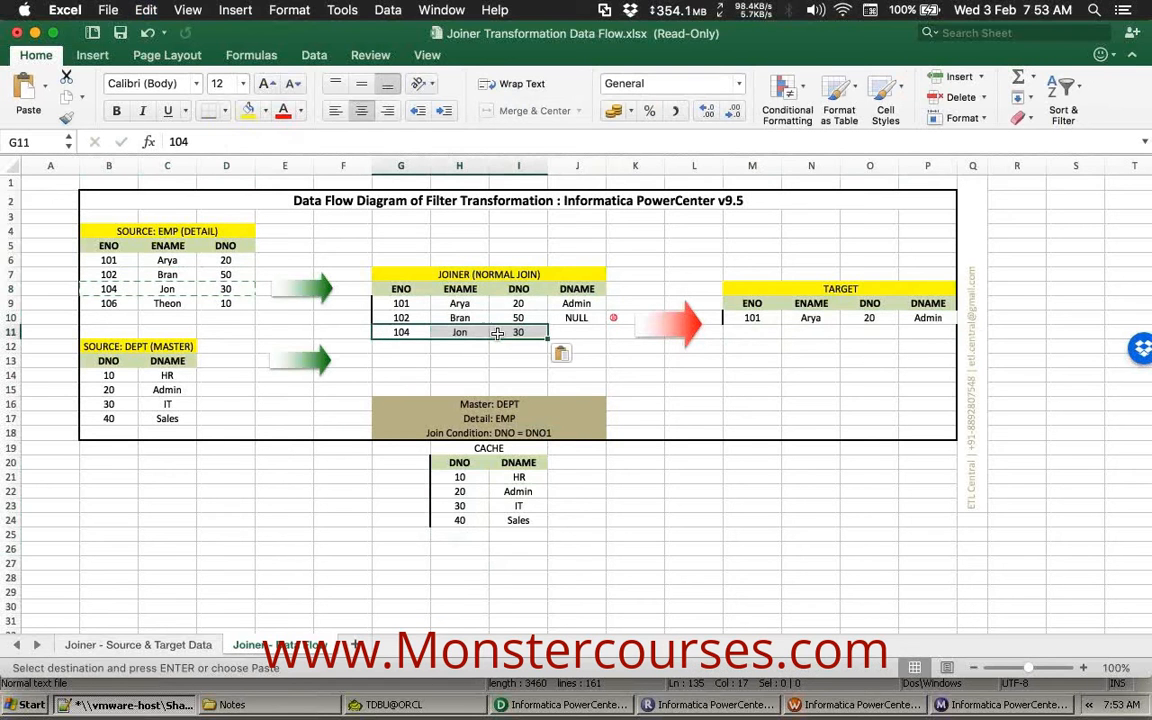
Look up DNO 30 in the cache and copy its department name, IT, into the joiner's DNAME cell J11.
{"action": "left_click", "coordinate": [522, 332]}
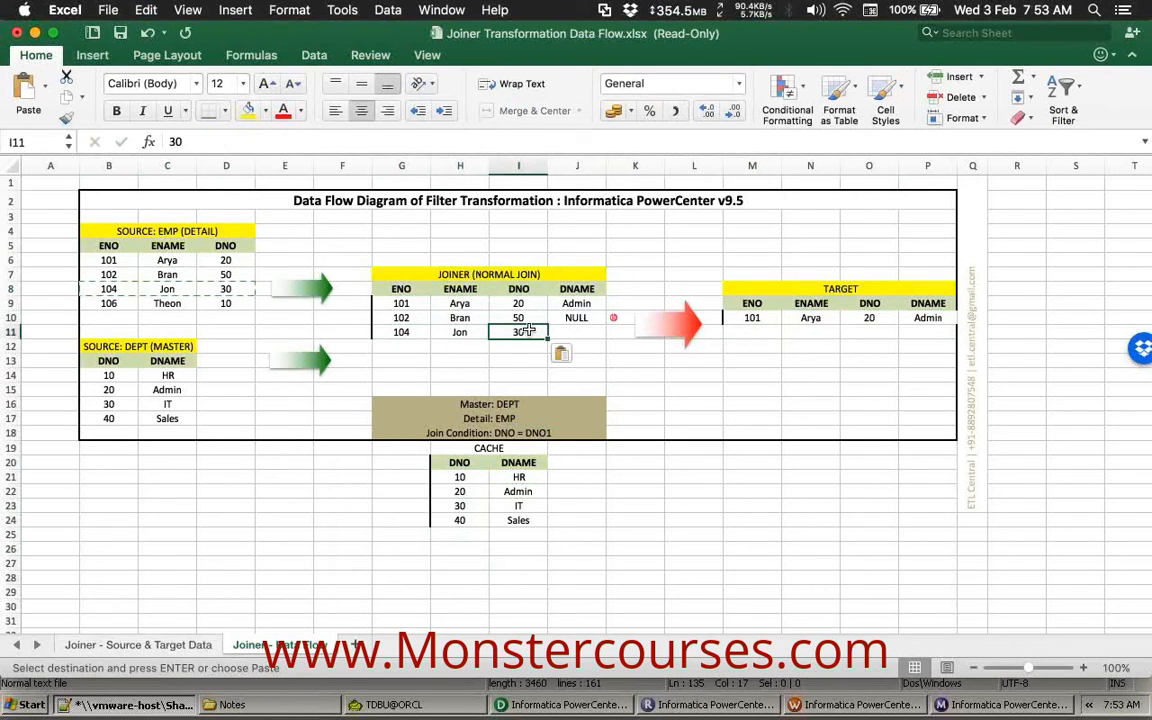
{"action": "left_click", "coordinate": [516, 492]}
{"action": "left_click", "coordinate": [517, 505]}
{"action": "key", "text": "super+c"}
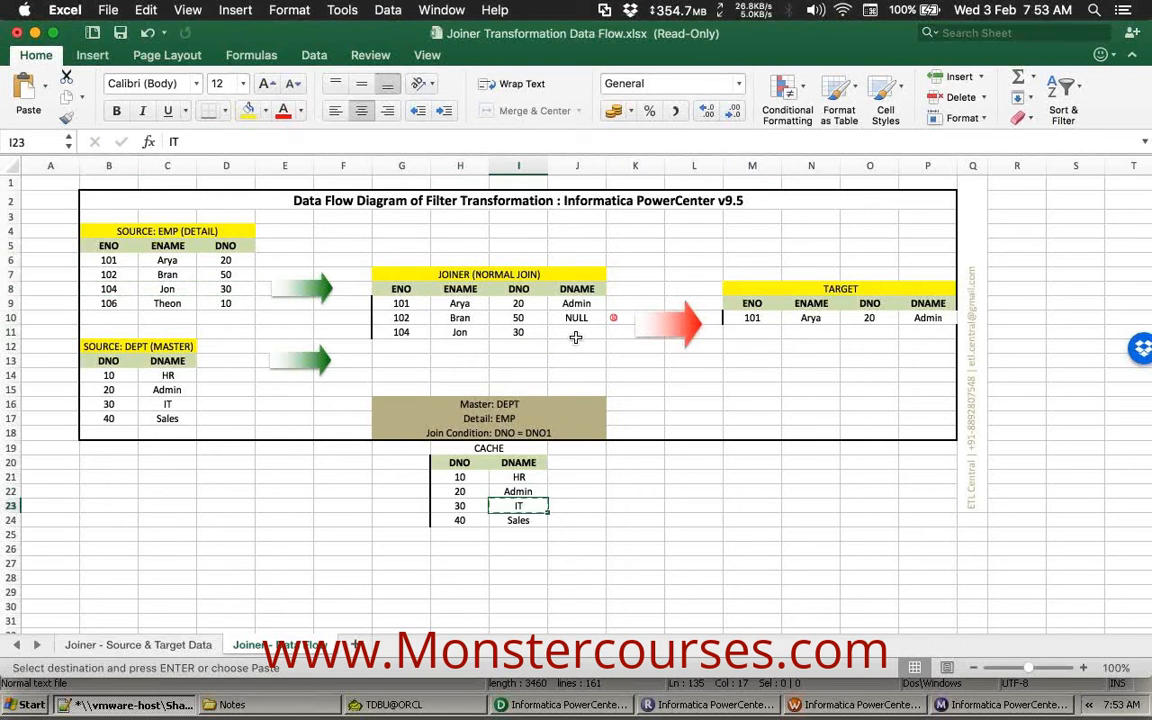
{"action": "left_click", "coordinate": [577, 334]}
{"action": "key", "text": "super+v"}
Copy the complete joined record G11:J11 into the second TARGET row at M11.
{"action": "left_click", "coordinate": [405, 331]}
{"action": "left_click_drag", "start_coordinate": [405, 331], "coordinate": [566, 333]}
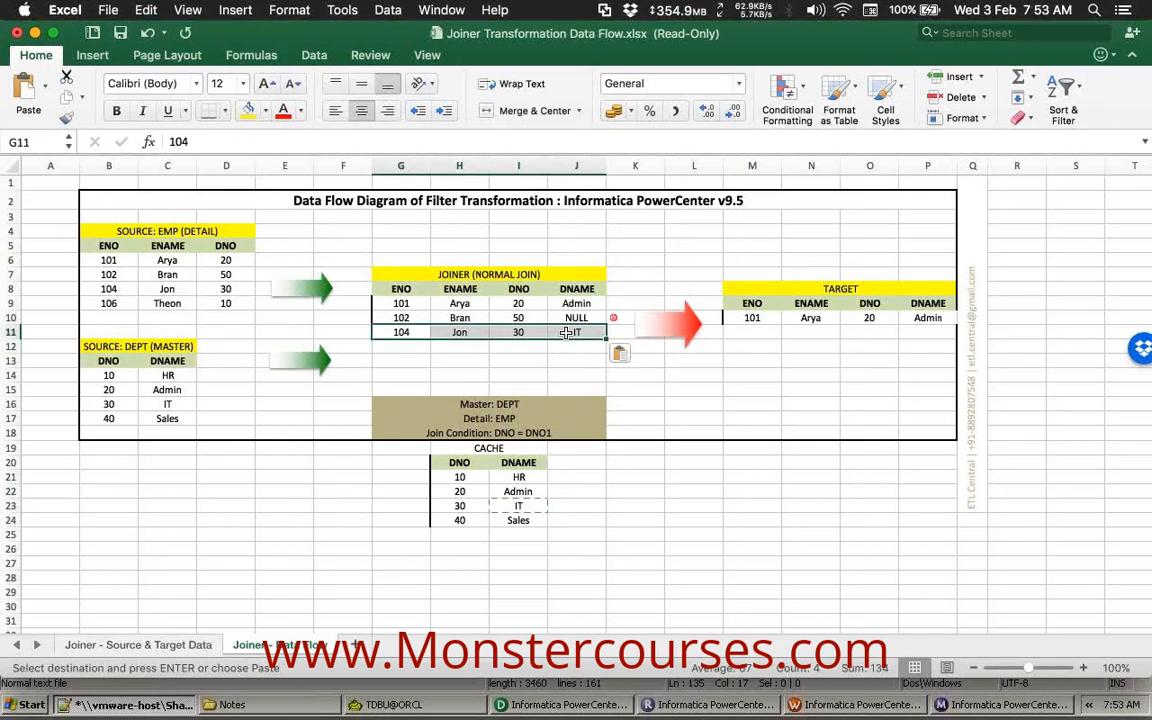
{"action": "left_click", "coordinate": [741, 332]}
{"action": "key", "text": "super+v"}
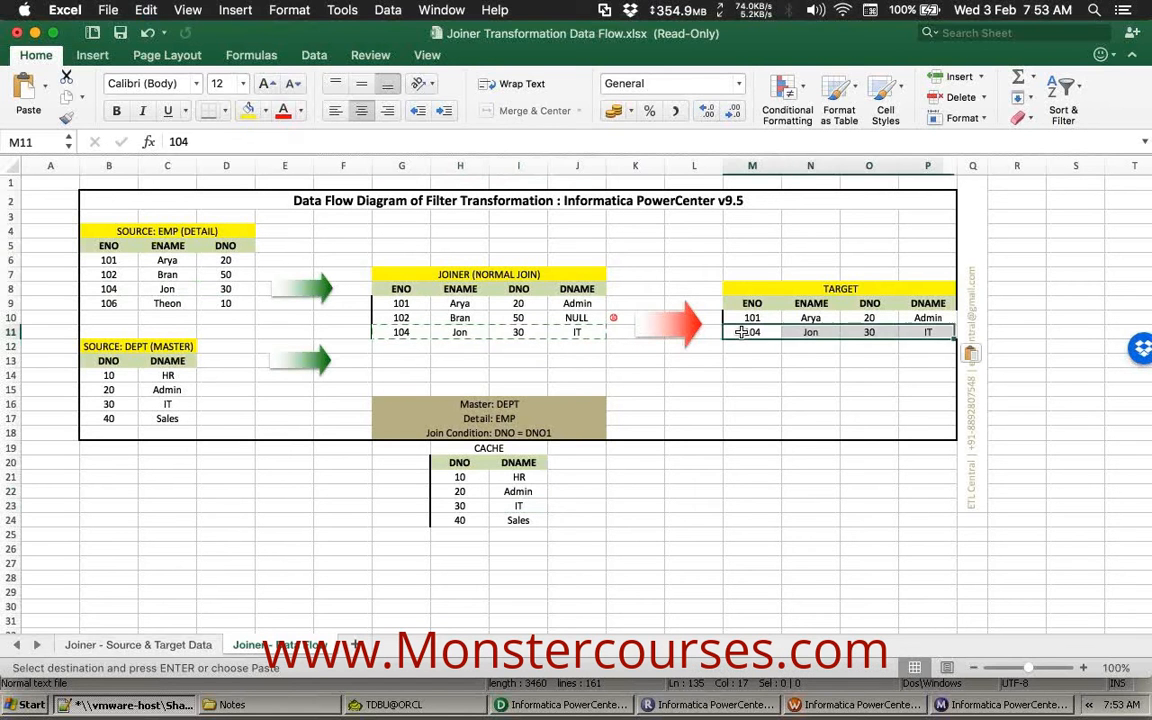
{"action": "left_click", "coordinate": [697, 376]}
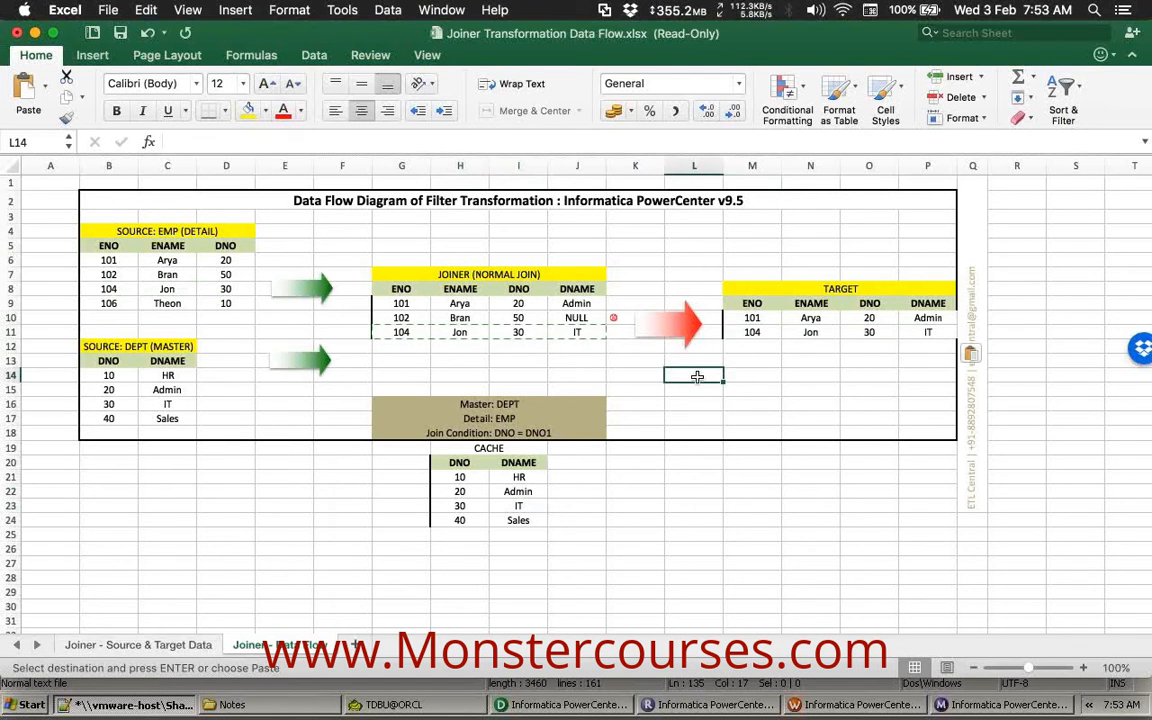
Review how the cached DEPT master records and the individual EMP detail records feed the normal join.
{"action": "left_click", "coordinate": [155, 346]}
{"action": "left_click_drag", "start_coordinate": [463, 470], "coordinate": [507, 522]}
{"action": "left_click", "coordinate": [507, 521]}
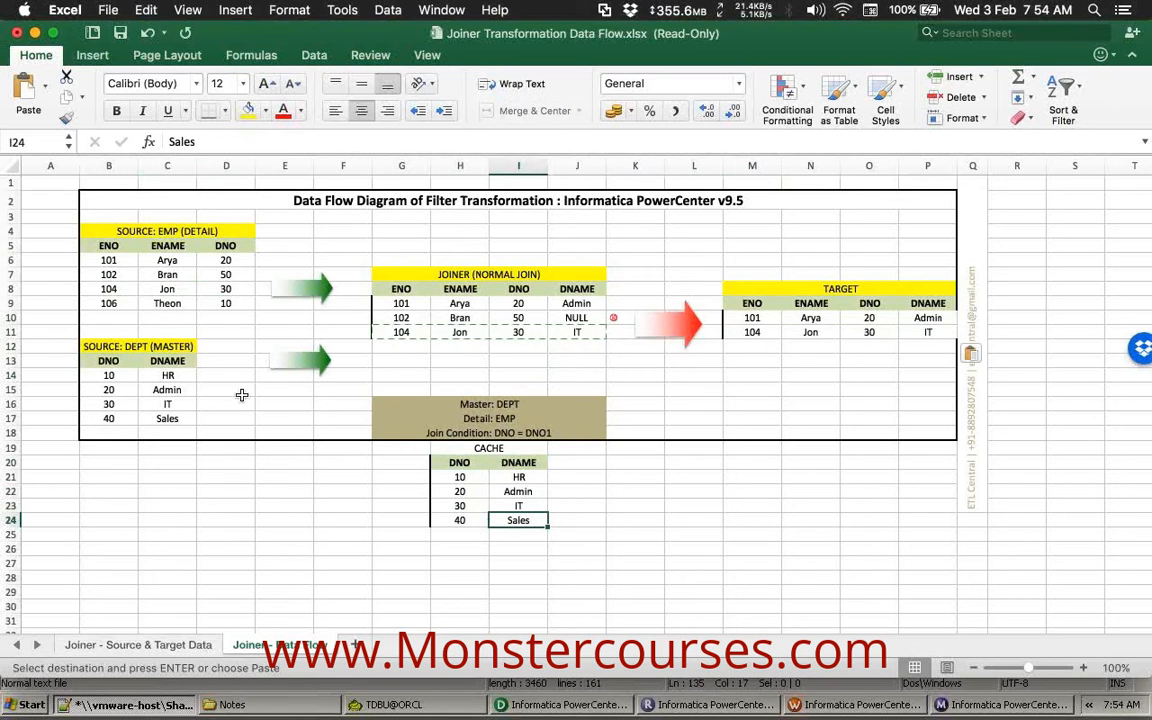
{"action": "left_click_drag", "start_coordinate": [125, 261], "coordinate": [222, 263]}
{"action": "left_click", "coordinate": [531, 343]}
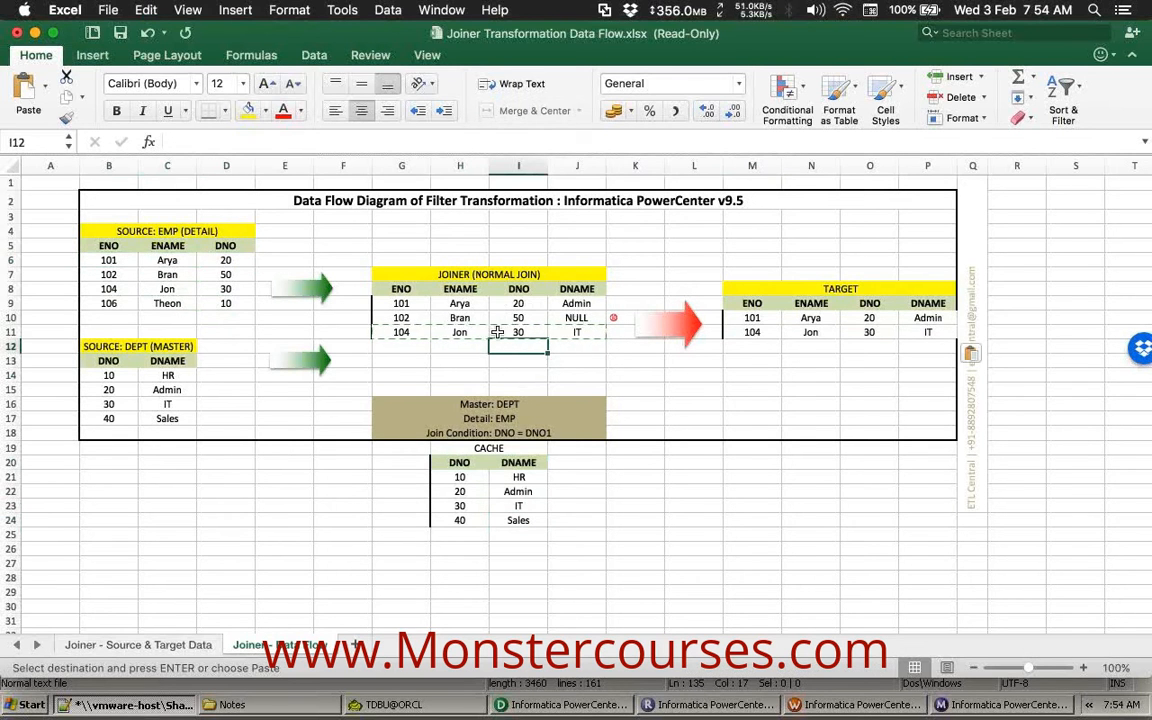
{"action": "left_click", "coordinate": [487, 271]}
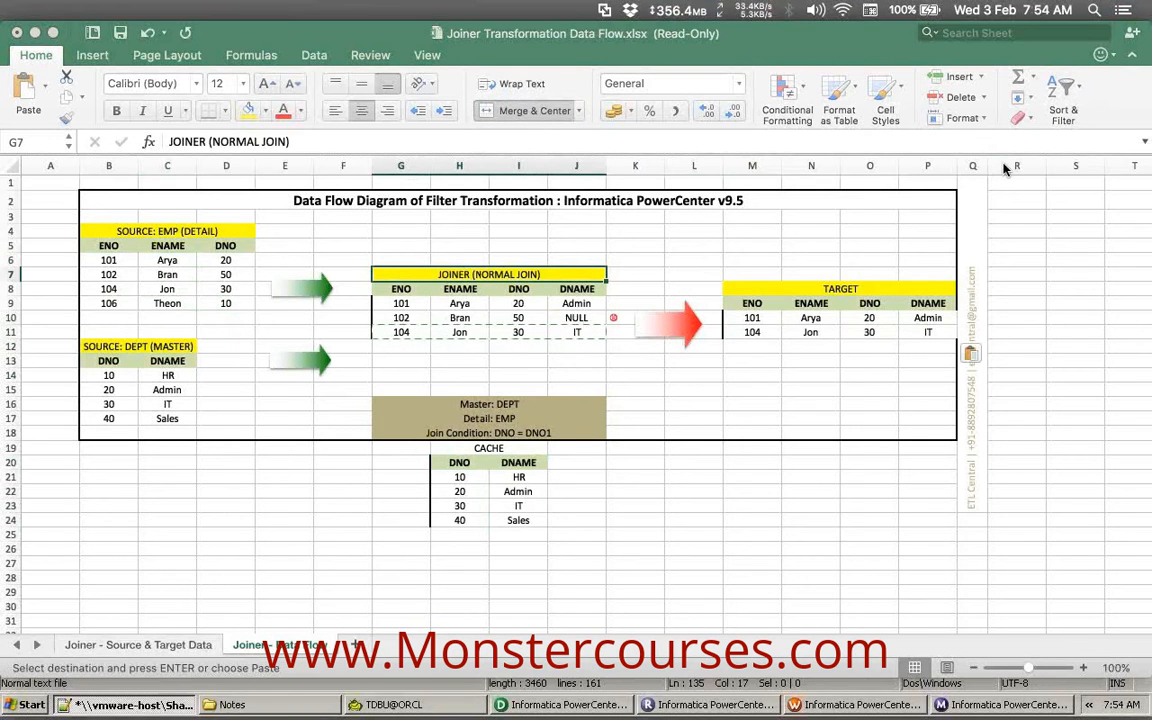
Switch to the VMware Fusion window showing the joiner notes in Notepad++.
{"action": "left_click", "coordinate": [350, 497]}
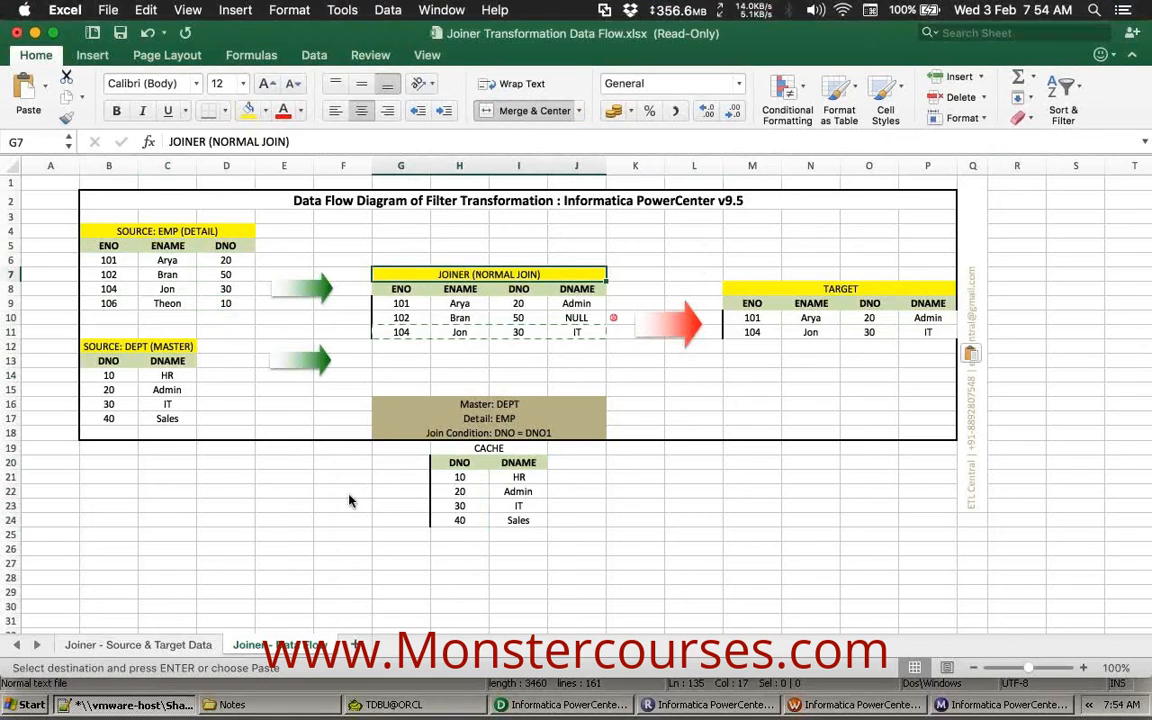
{"action": "key", "text": "ctrl+Up"}
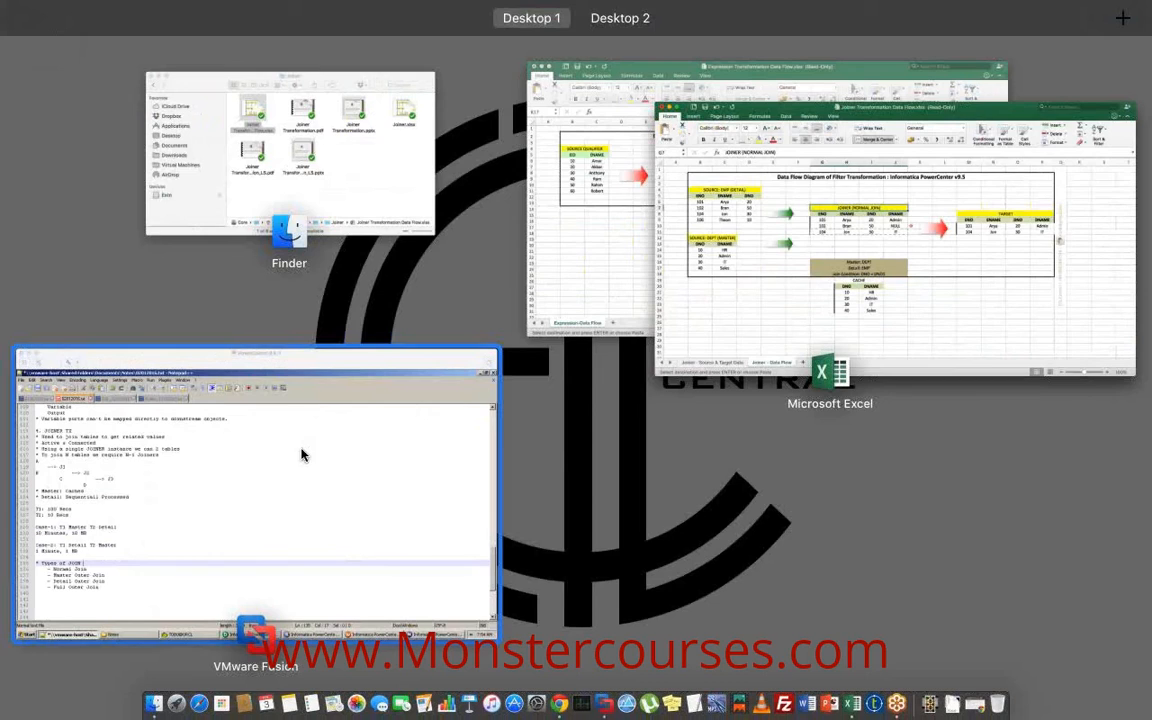
{"action": "left_click", "coordinate": [368, 432]}
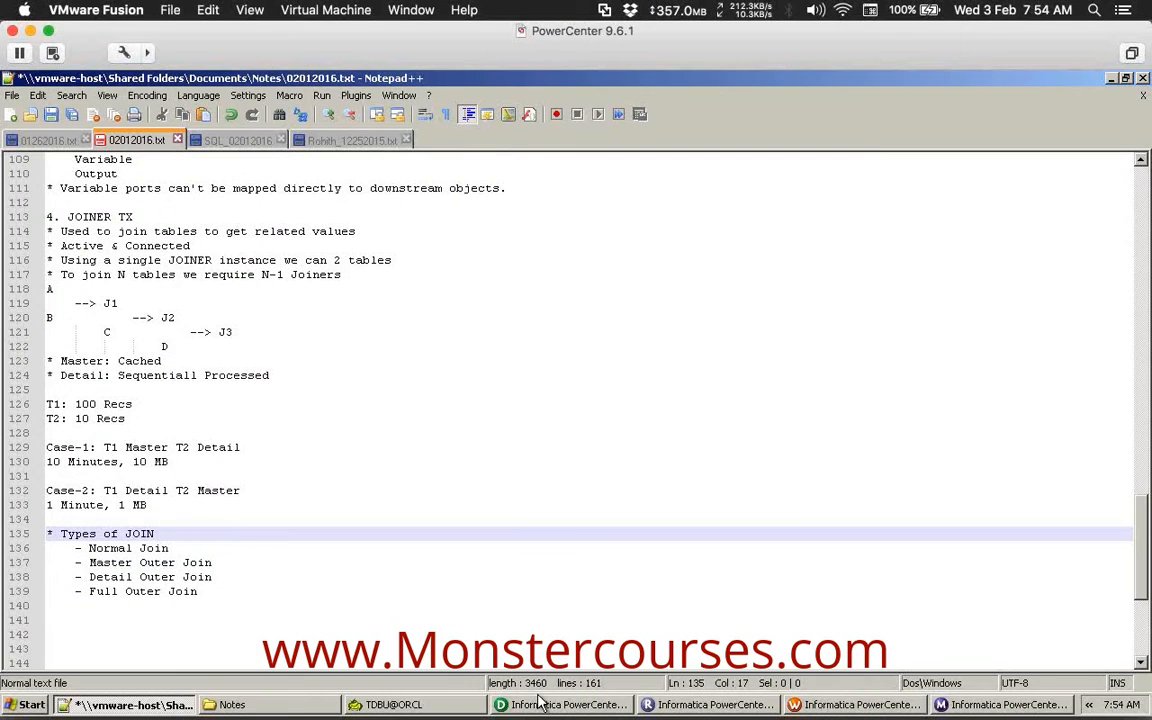
Switch to PowerCenter Designer, show the repository navigator and create a new mapping named m_joiner_tx.
{"action": "left_click", "coordinate": [540, 703]}
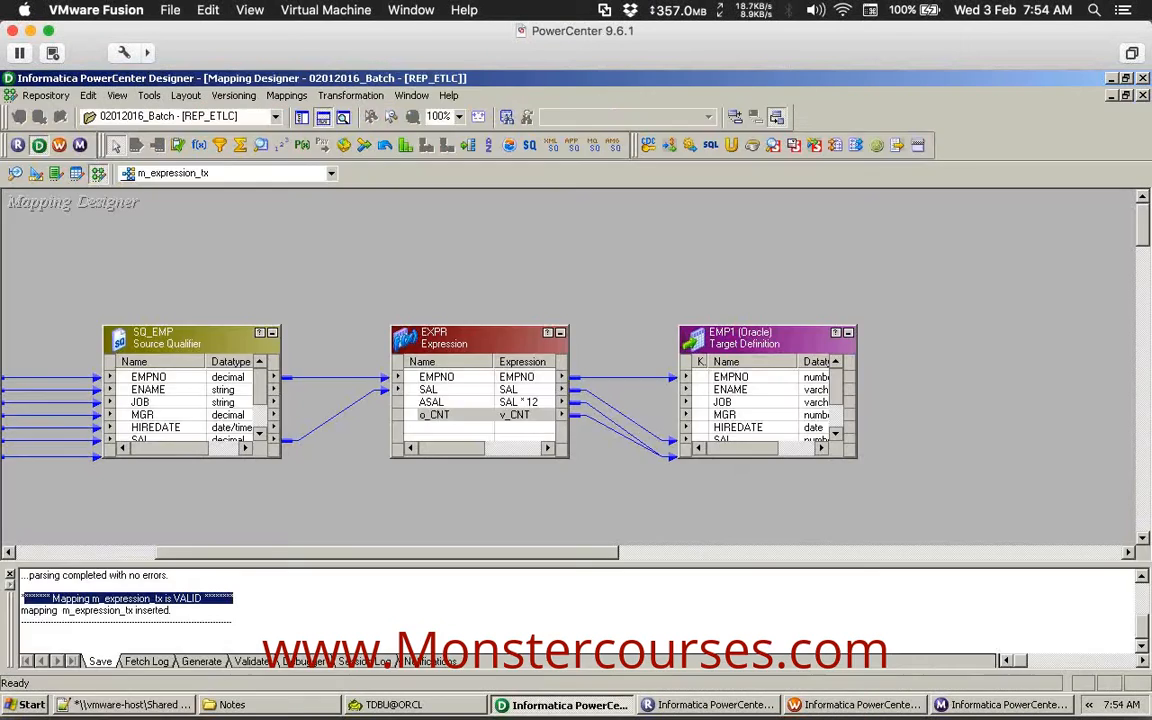
{"action": "left_click", "coordinate": [302, 118]}
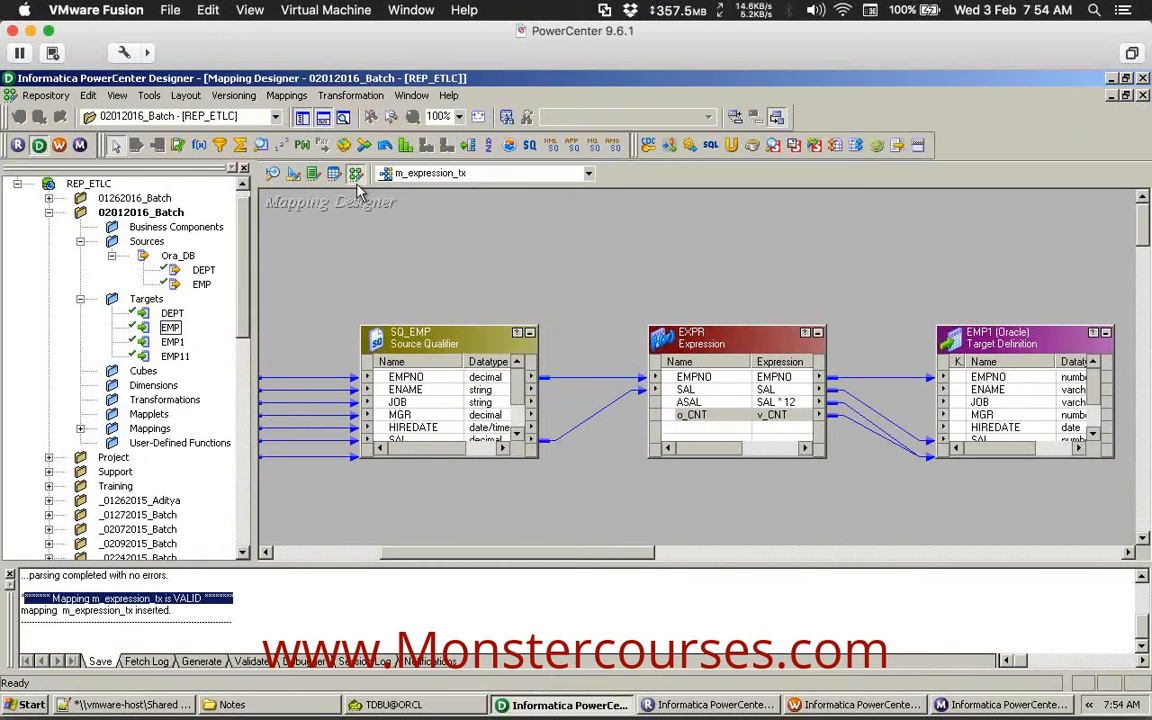
{"action": "left_click", "coordinate": [287, 95]}
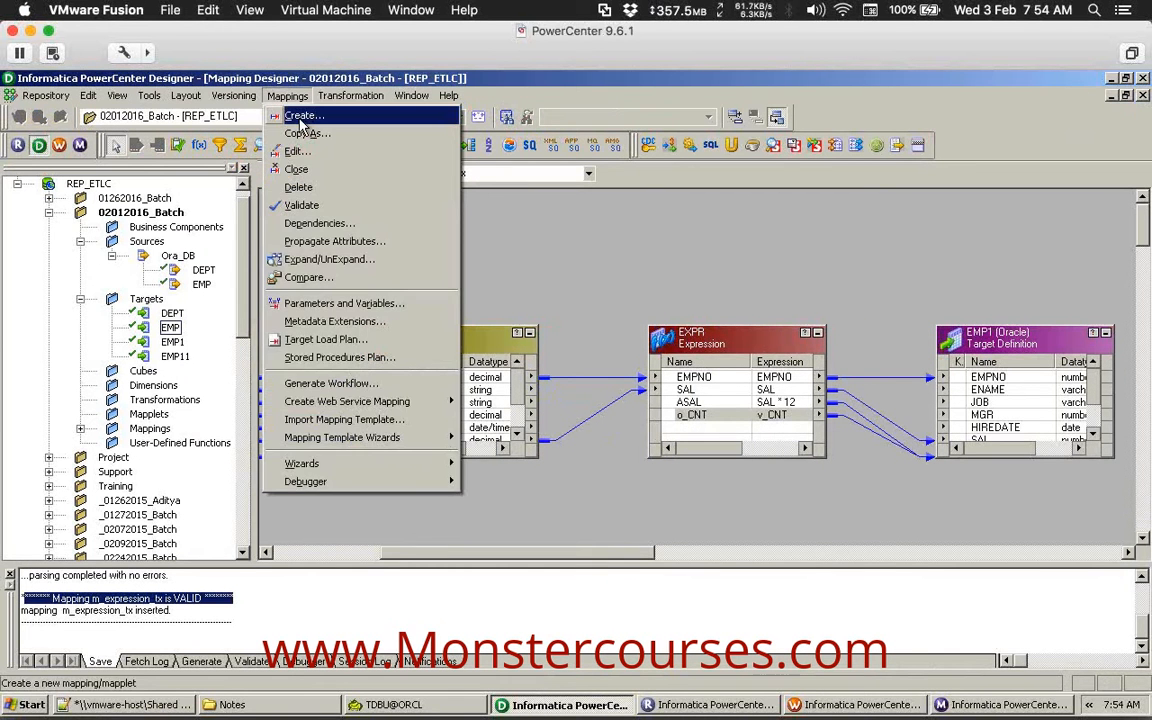
{"action": "left_click", "coordinate": [300, 116]}
{"action": "type", "text": "m_joiner_tx"}
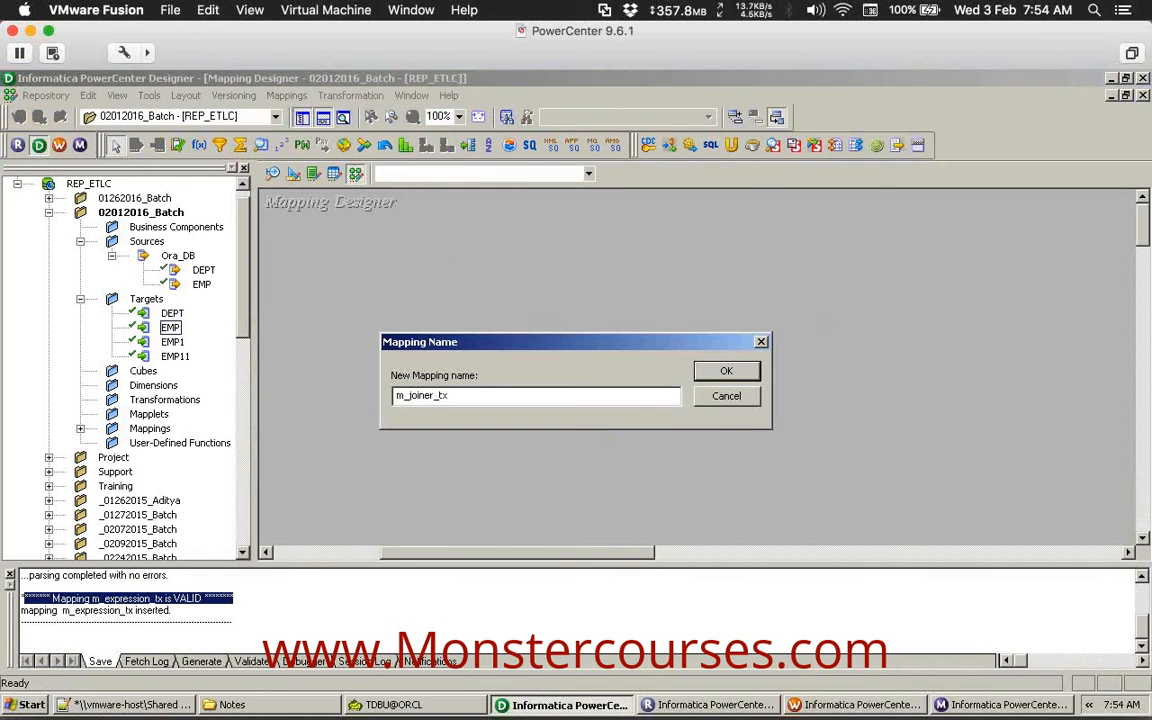
{"action": "key", "text": "Return"}
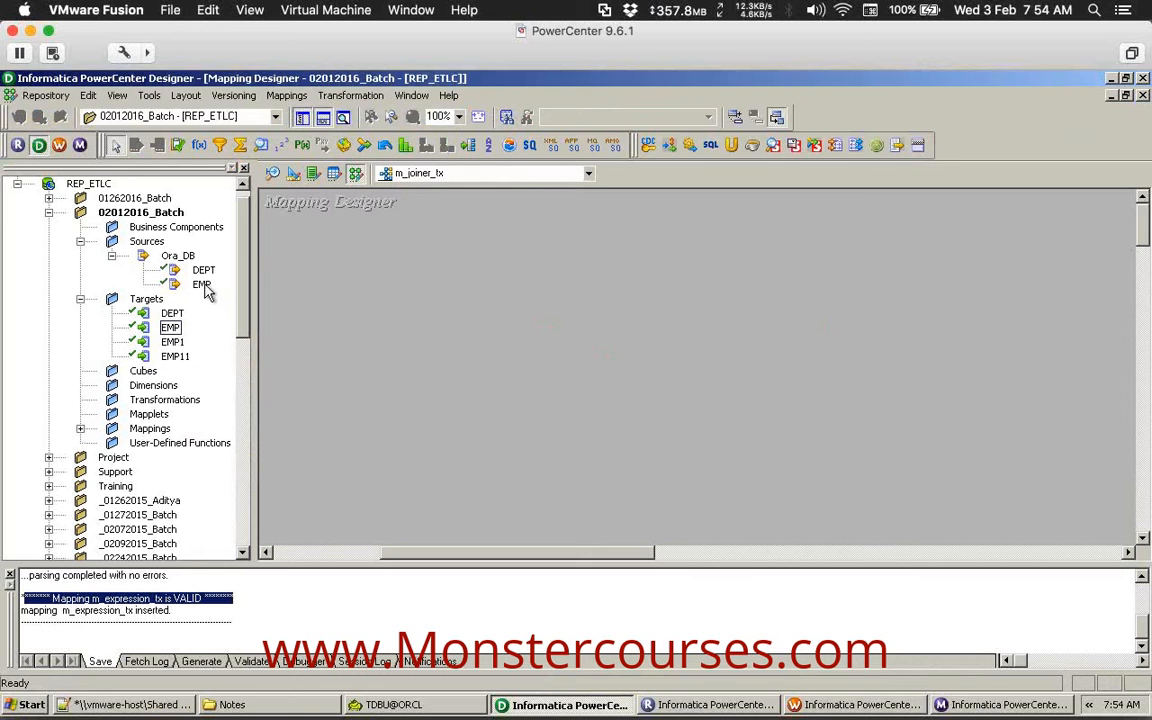
Add the EMP and DEPT sources and the EMP target to the mapping, hide the navigator and output panes, and space the target away from the sources.
{"action": "left_click_drag", "start_coordinate": [202, 285], "coordinate": [460, 455]}
{"action": "left_click_drag", "start_coordinate": [388, 554], "coordinate": [473, 554]}
{"action": "left_click_drag", "start_coordinate": [171, 329], "coordinate": [779, 343]}
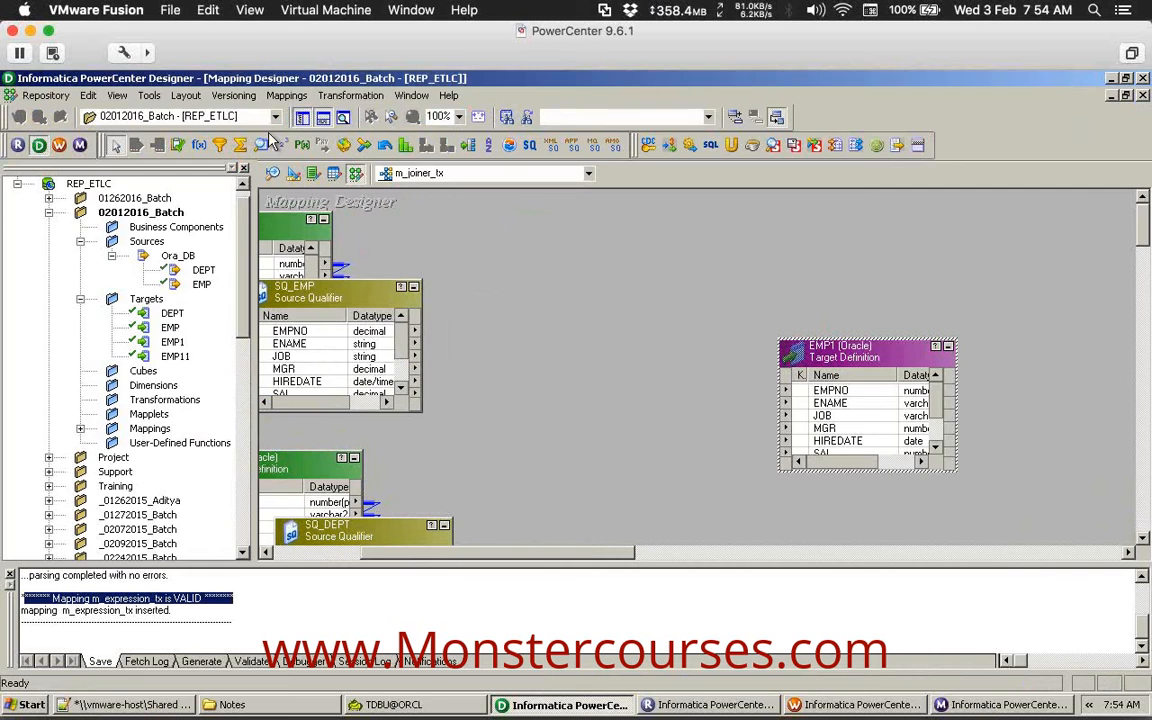
{"action": "left_click", "coordinate": [302, 117]}
{"action": "left_click", "coordinate": [323, 117]}
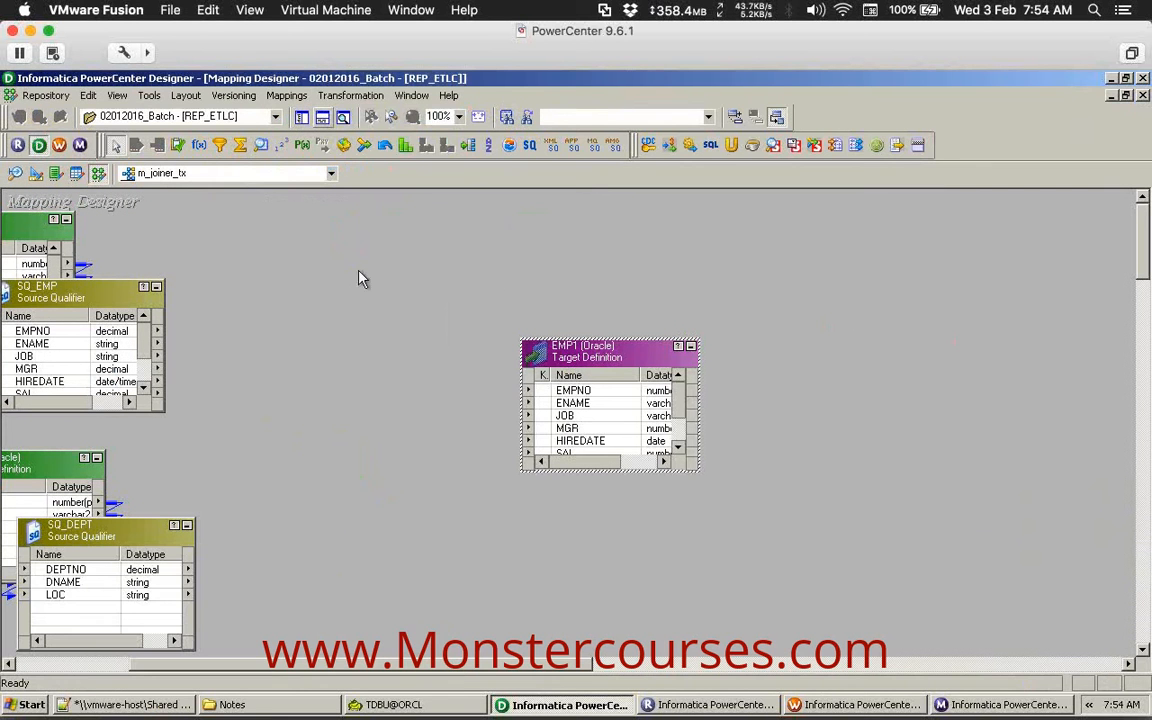
{"action": "left_click_drag", "start_coordinate": [455, 666], "coordinate": [392, 666]}
{"action": "left_click_drag", "start_coordinate": [740, 357], "coordinate": [807, 358]}
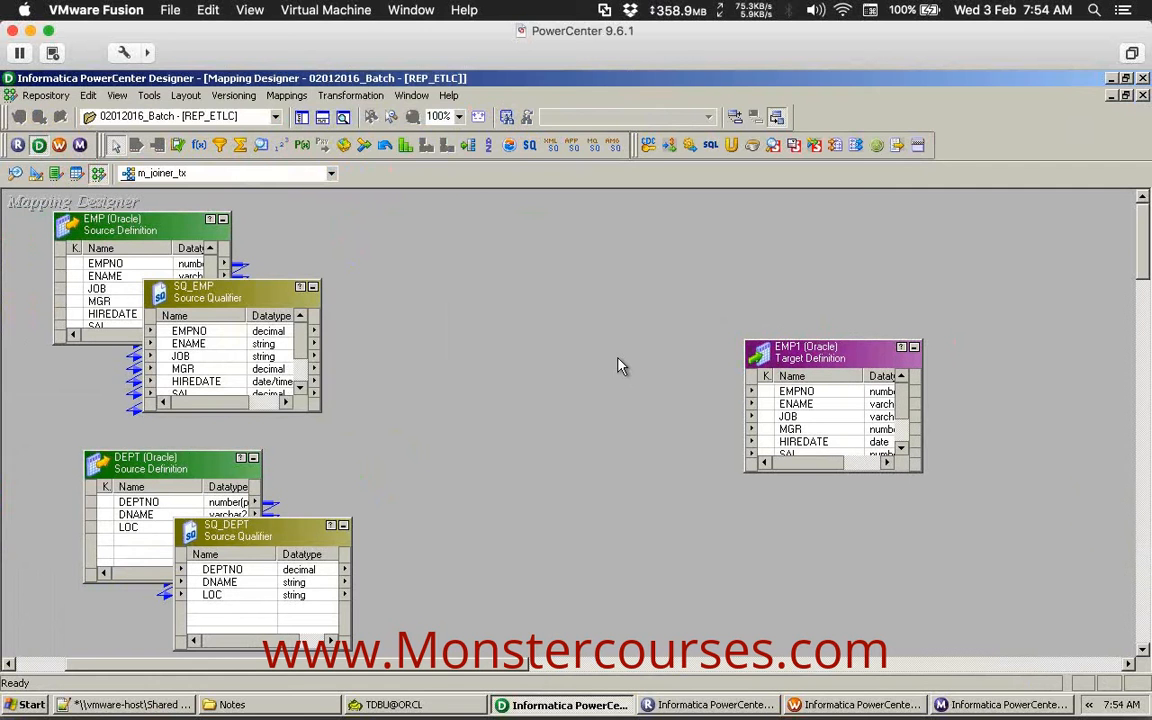
Create a Joiner transformation named Jnr, place it between the source qualifiers and the target, and lengthen its box.
{"action": "left_click", "coordinate": [360, 96]}
{"action": "left_click", "coordinate": [352, 142]}
{"action": "key", "text": "j"}
{"action": "key", "text": "Tab"}
{"action": "type", "text": "Jn"}
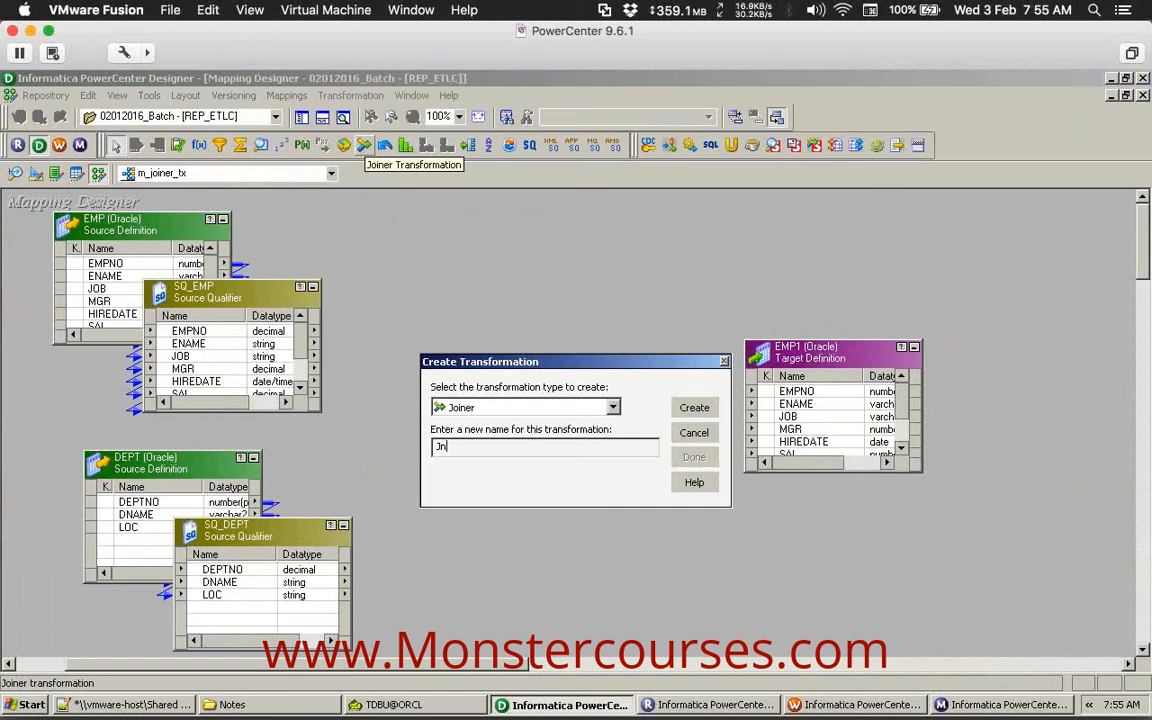
{"action": "key", "text": "Return"}
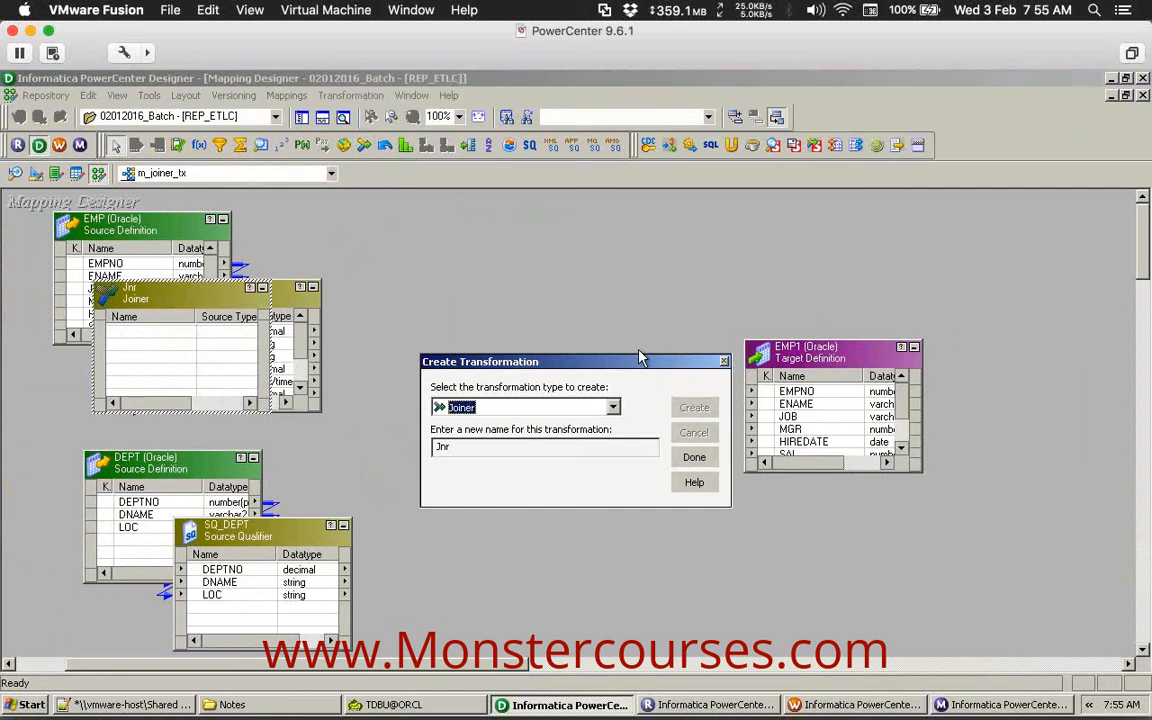
{"action": "left_click", "coordinate": [693, 457]}
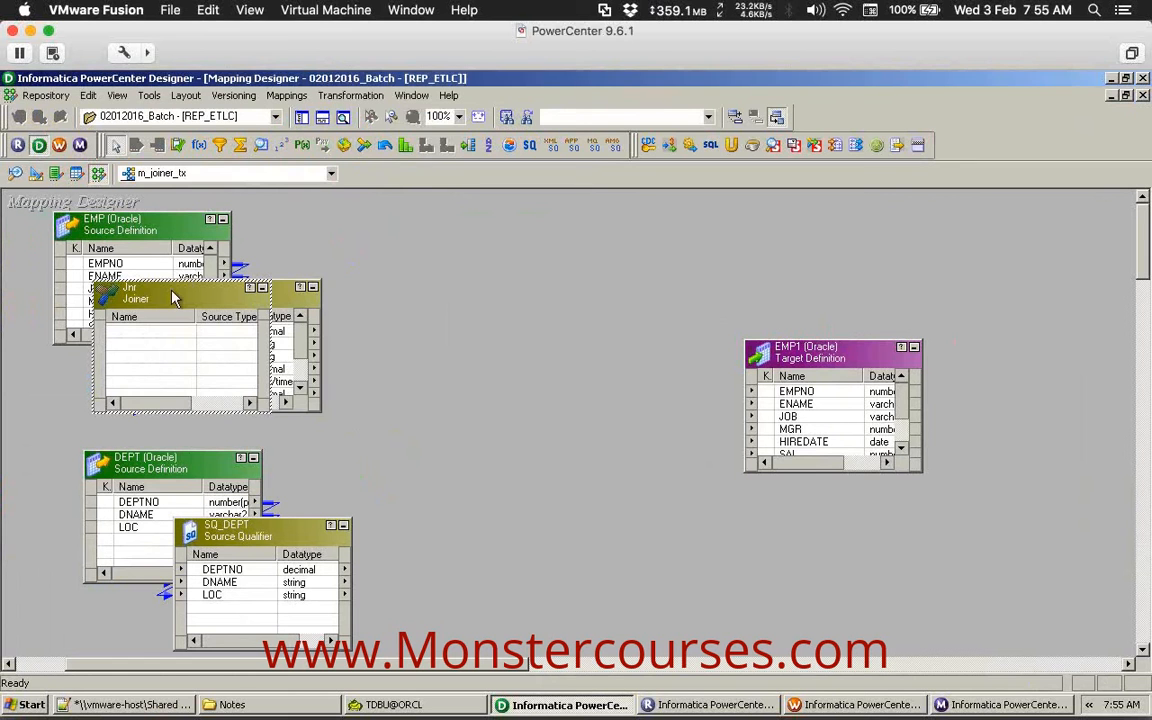
{"action": "left_click_drag", "start_coordinate": [489, 333], "coordinate": [540, 336]}
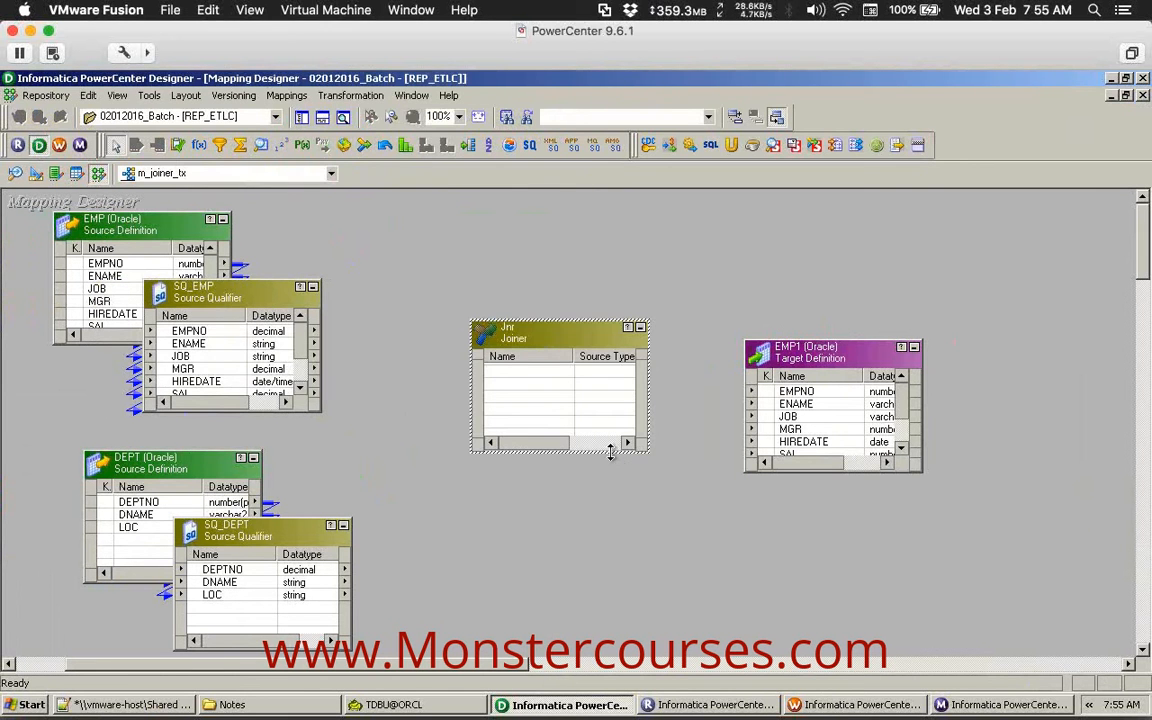
{"action": "left_click_drag", "start_coordinate": [612, 452], "coordinate": [612, 550]}
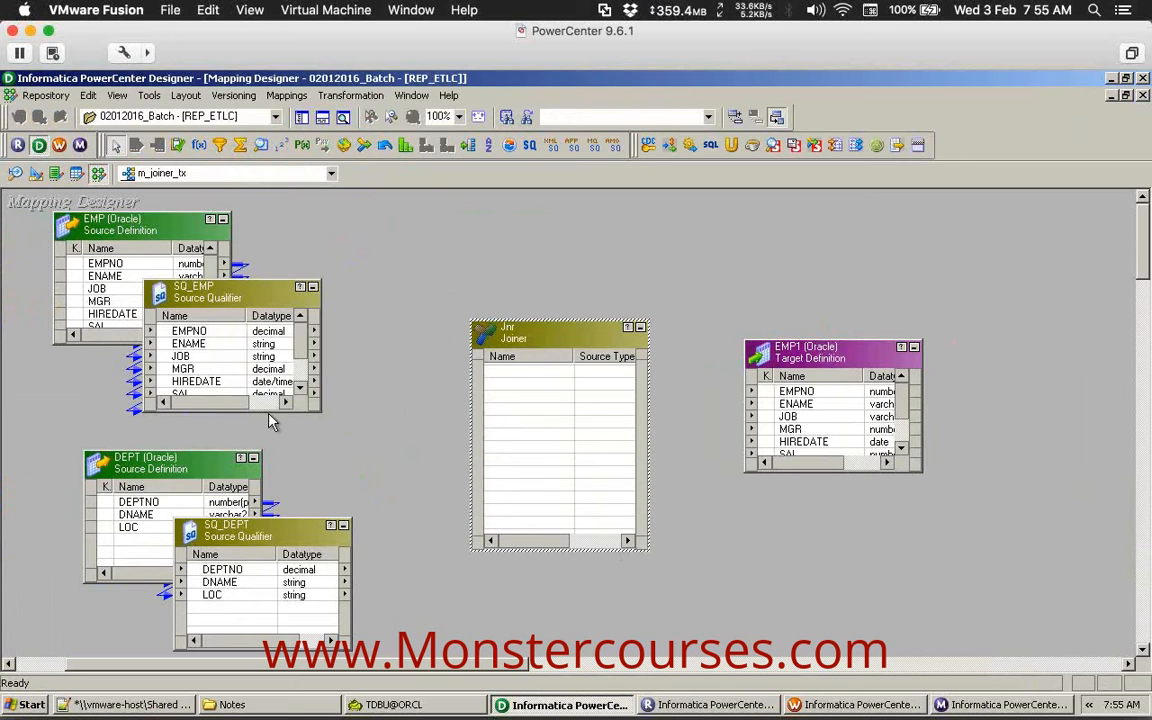
Link EMPNO, ENAME and DEPTNO from SQ_EMP, and DEPTNO and DNAME from SQ_DEPT, into the Jnr joiner.
{"action": "left_click_drag", "start_coordinate": [242, 410], "coordinate": [242, 452]}
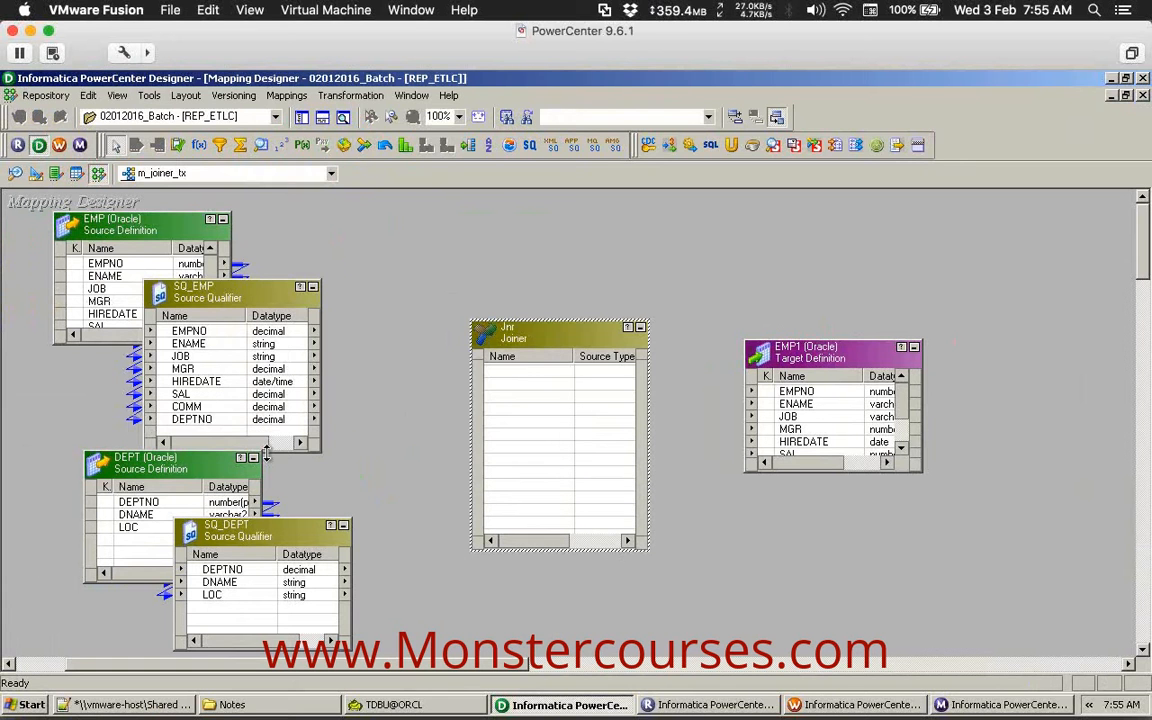
{"action": "left_click", "coordinate": [204, 333]}
{"action": "left_click", "coordinate": [206, 343], "text": "shift"}
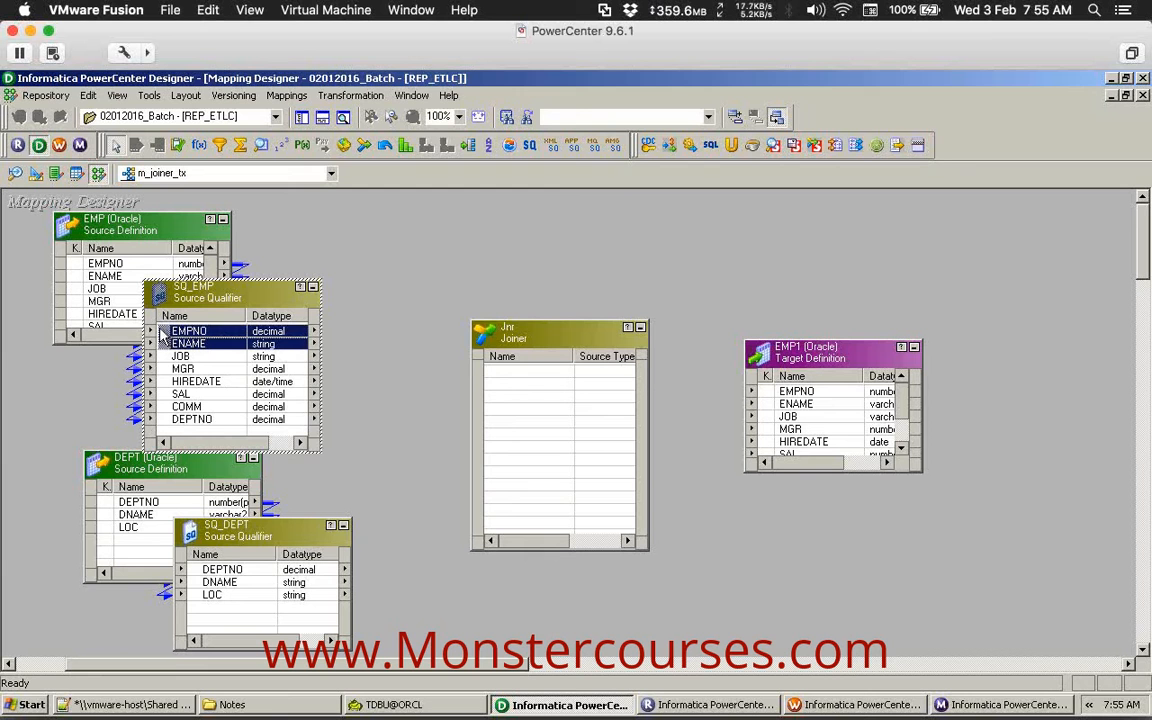
{"action": "left_click_drag", "start_coordinate": [206, 343], "coordinate": [510, 428]}
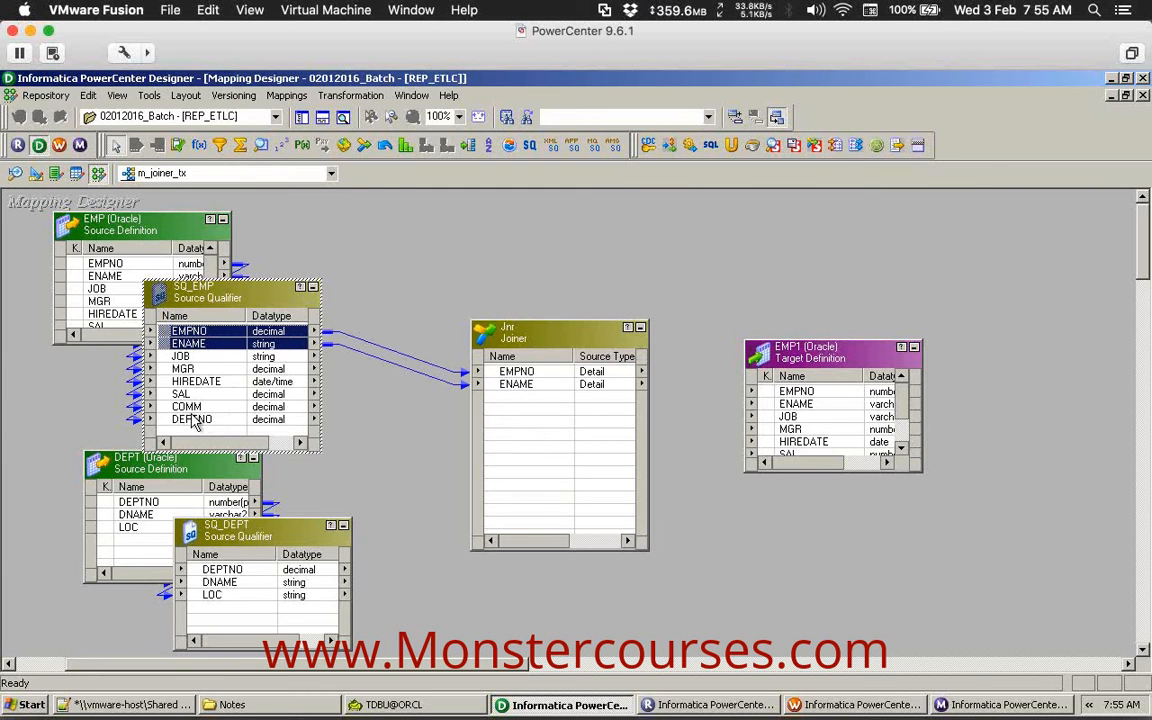
{"action": "left_click_drag", "start_coordinate": [166, 420], "coordinate": [536, 462]}
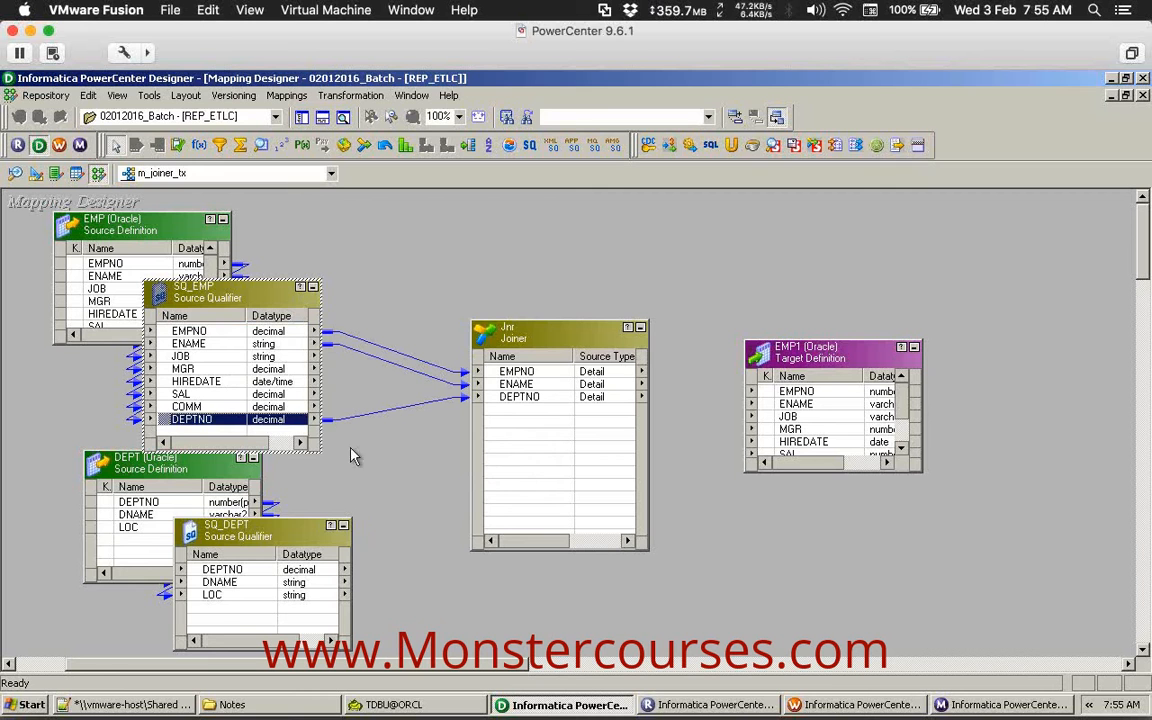
{"action": "left_click", "coordinate": [228, 570]}
{"action": "left_click_drag", "start_coordinate": [233, 575], "coordinate": [466, 442]}
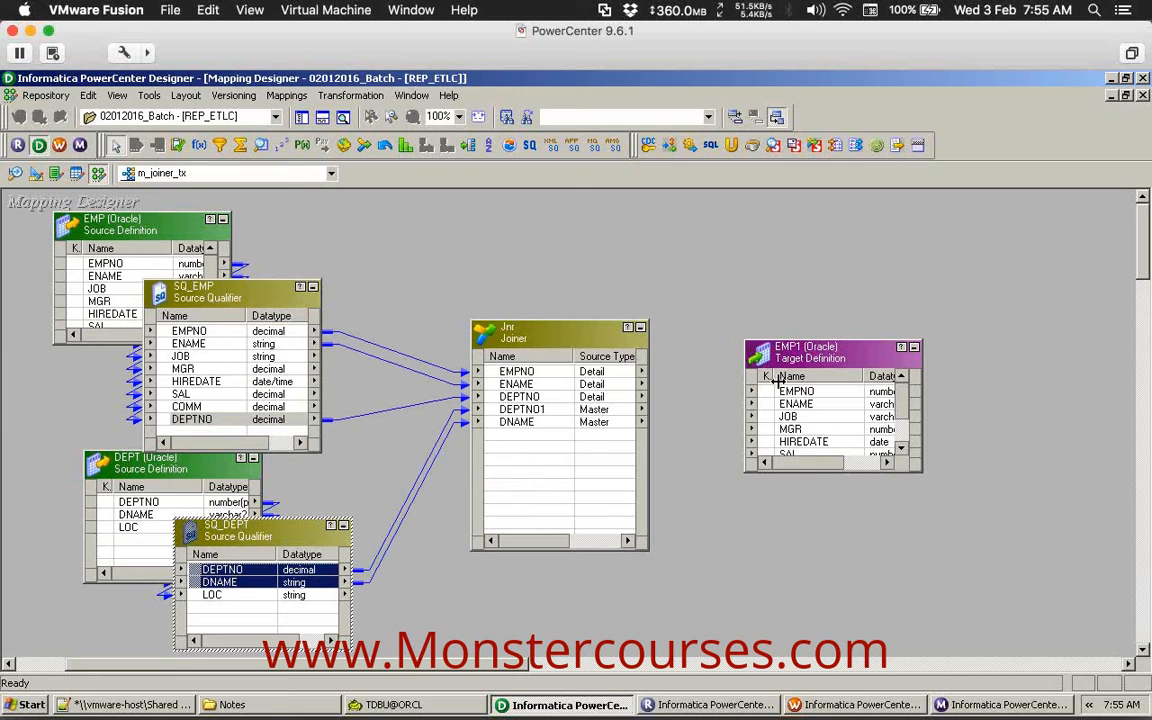
Link the joiner's EMPNO, ENAME and DEPTNO to the matching target columns, and its DNAME to the target's JOB column.
{"action": "left_click", "coordinate": [808, 479]}
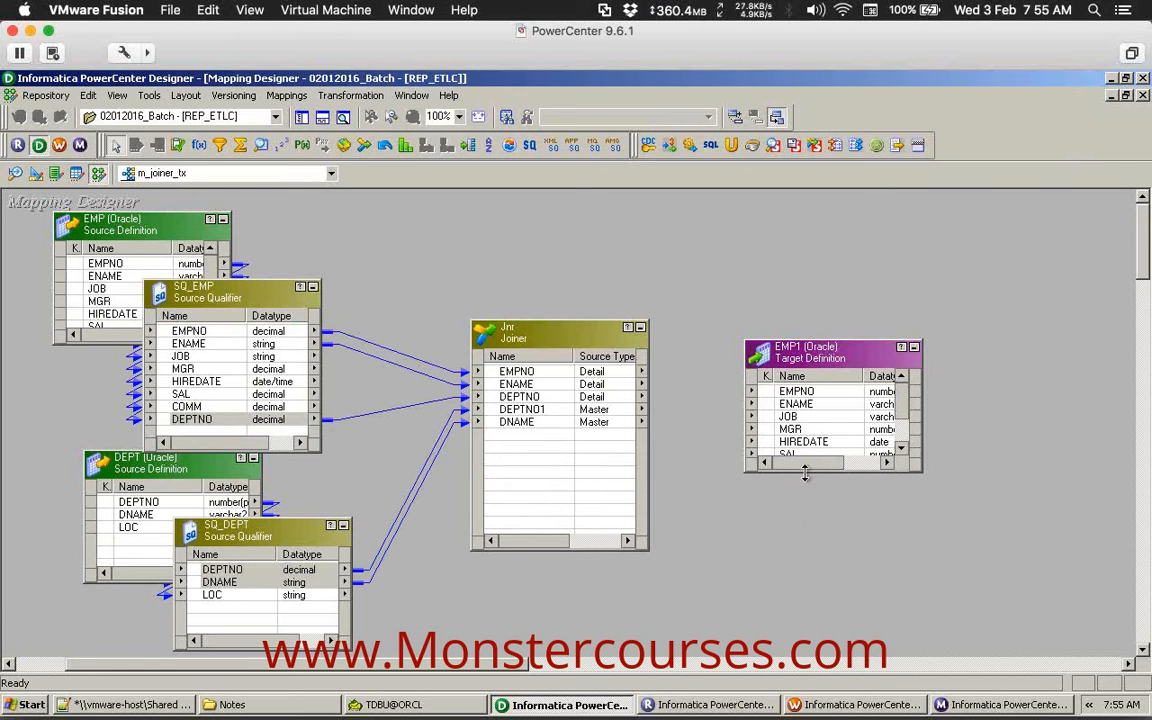
{"action": "left_click_drag", "start_coordinate": [812, 470], "coordinate": [814, 546]}
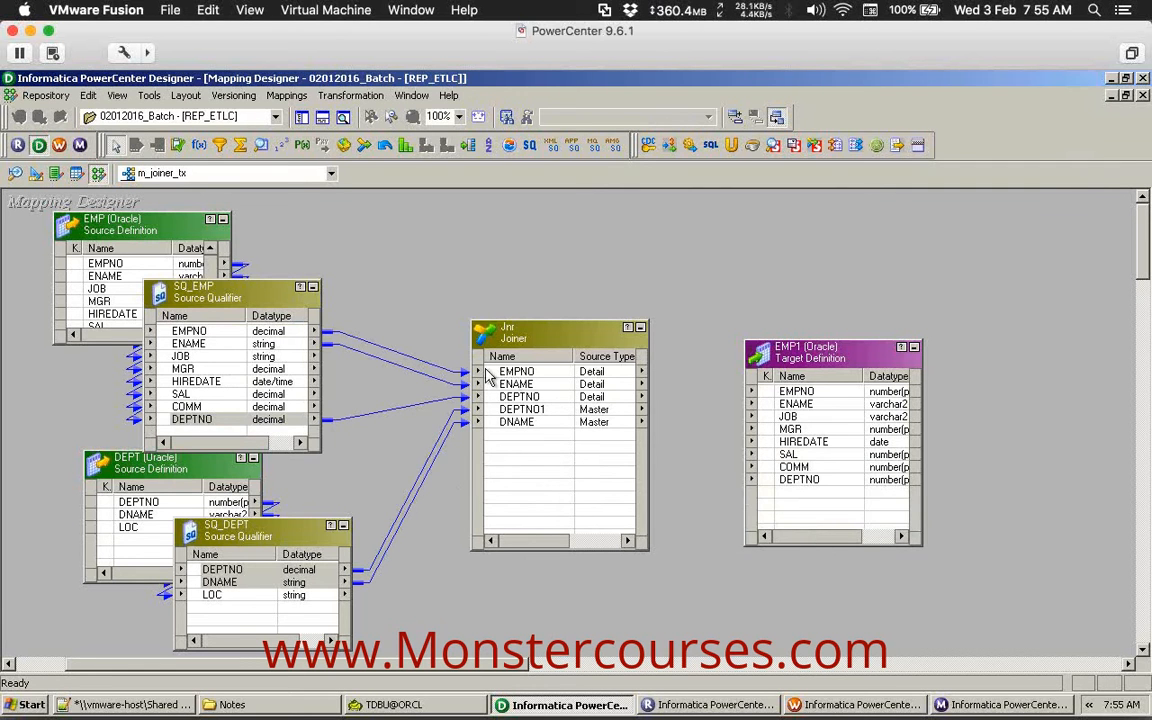
{"action": "left_click", "coordinate": [490, 372]}
{"action": "key", "text": "shift+Down"}
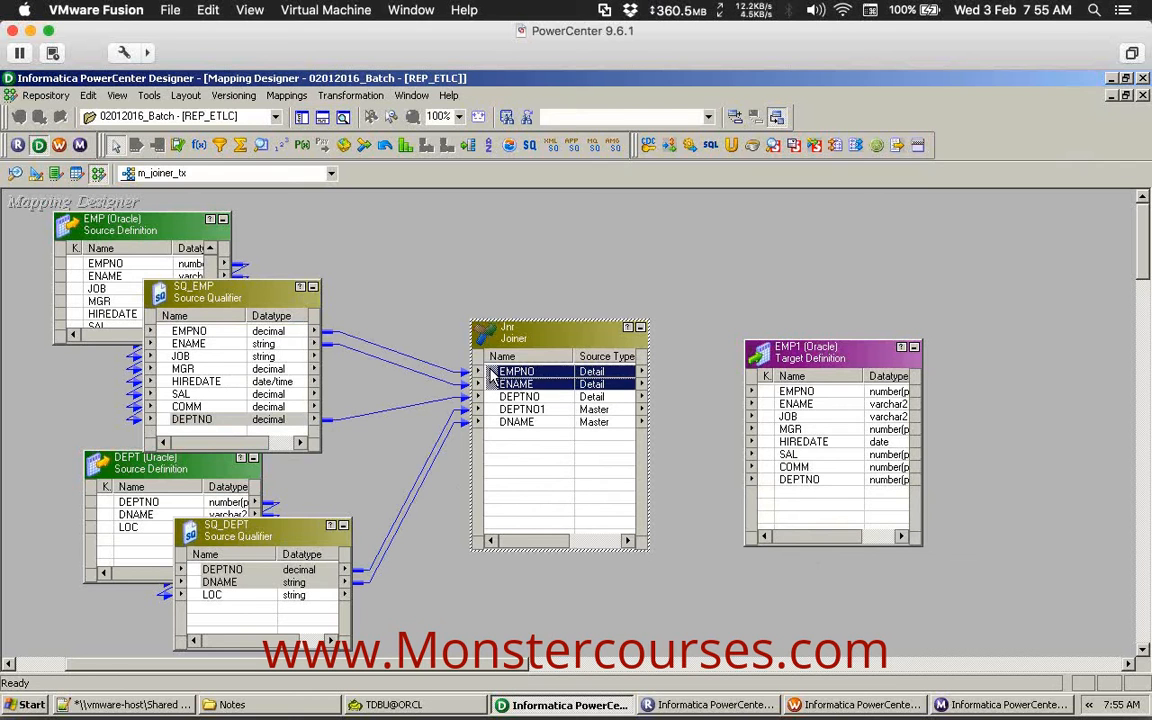
{"action": "left_click_drag", "start_coordinate": [490, 372], "coordinate": [805, 392]}
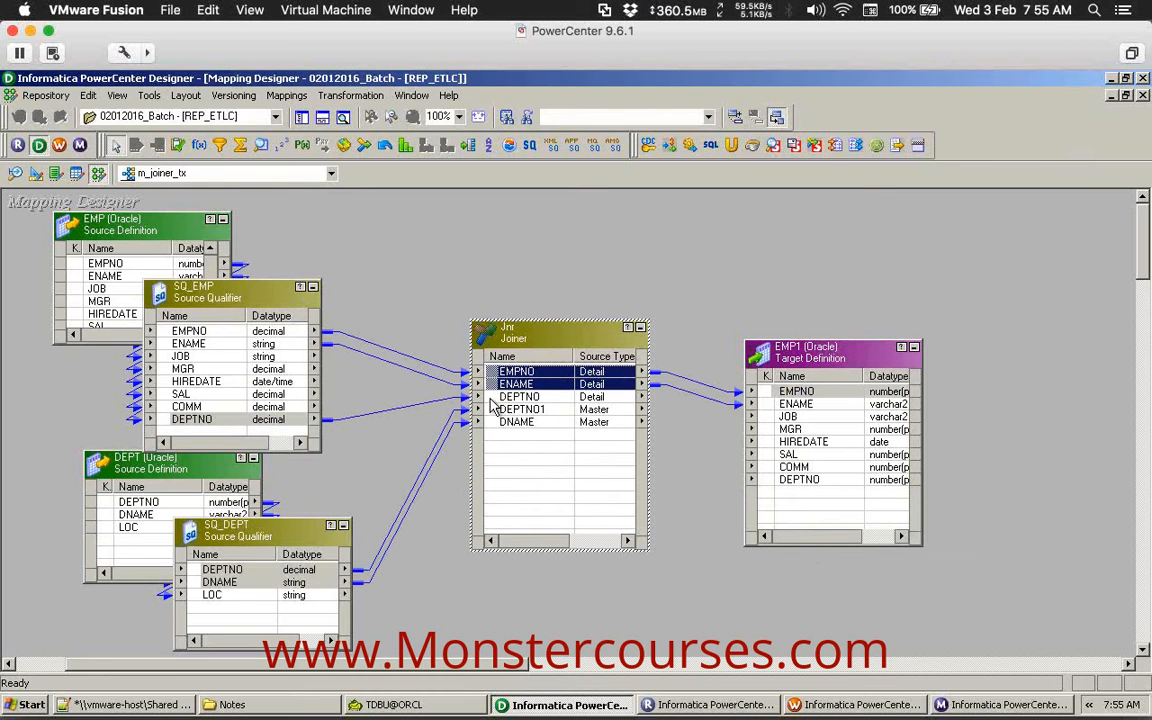
{"action": "left_click", "coordinate": [497, 396]}
{"action": "left_click_drag", "start_coordinate": [497, 396], "coordinate": [799, 480]}
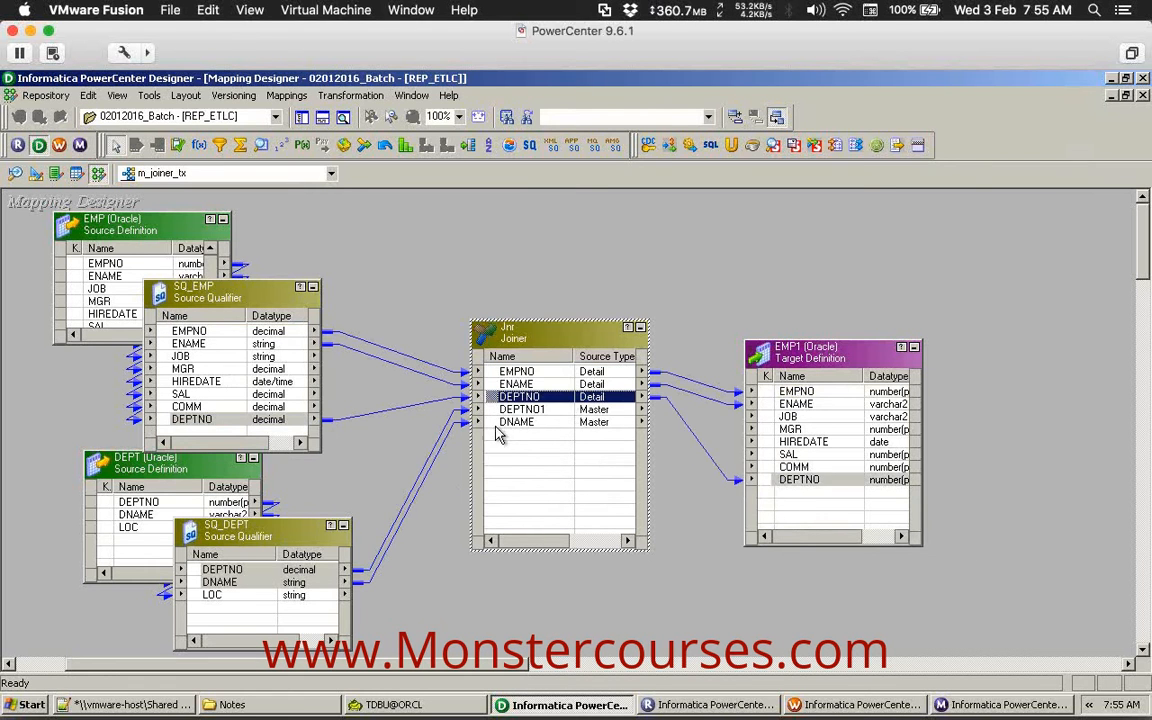
{"action": "left_click", "coordinate": [497, 421]}
{"action": "left_click_drag", "start_coordinate": [497, 421], "coordinate": [790, 416]}
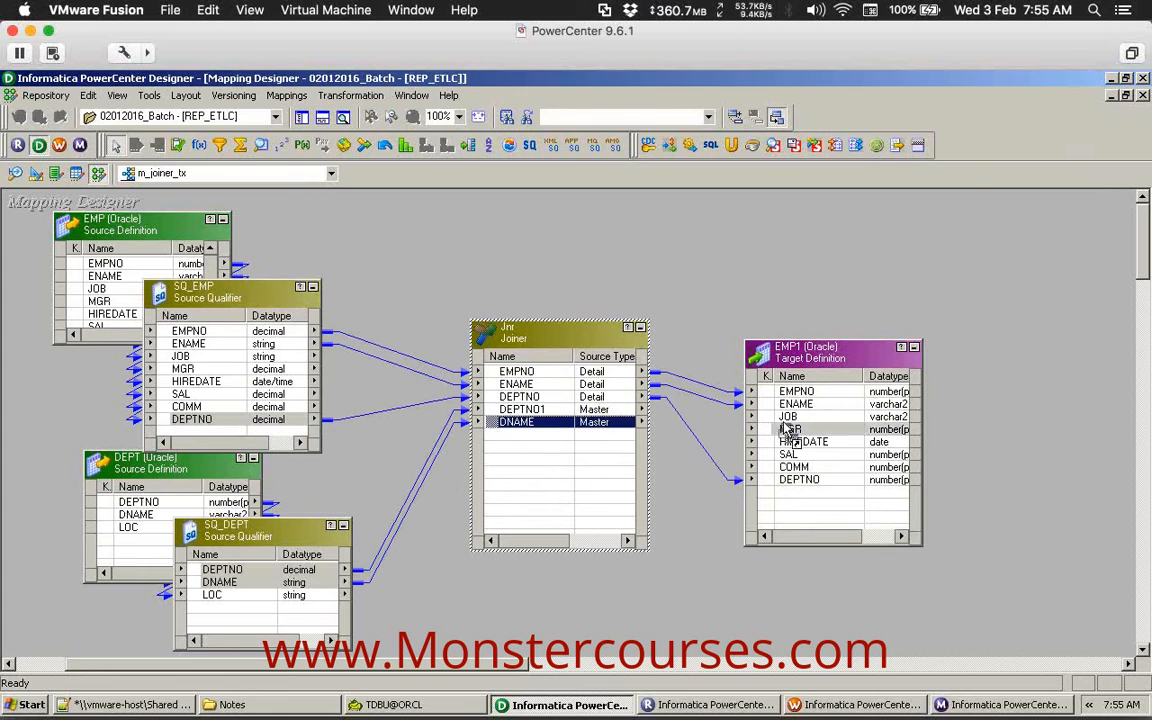
{"action": "left_click", "coordinate": [680, 337]}
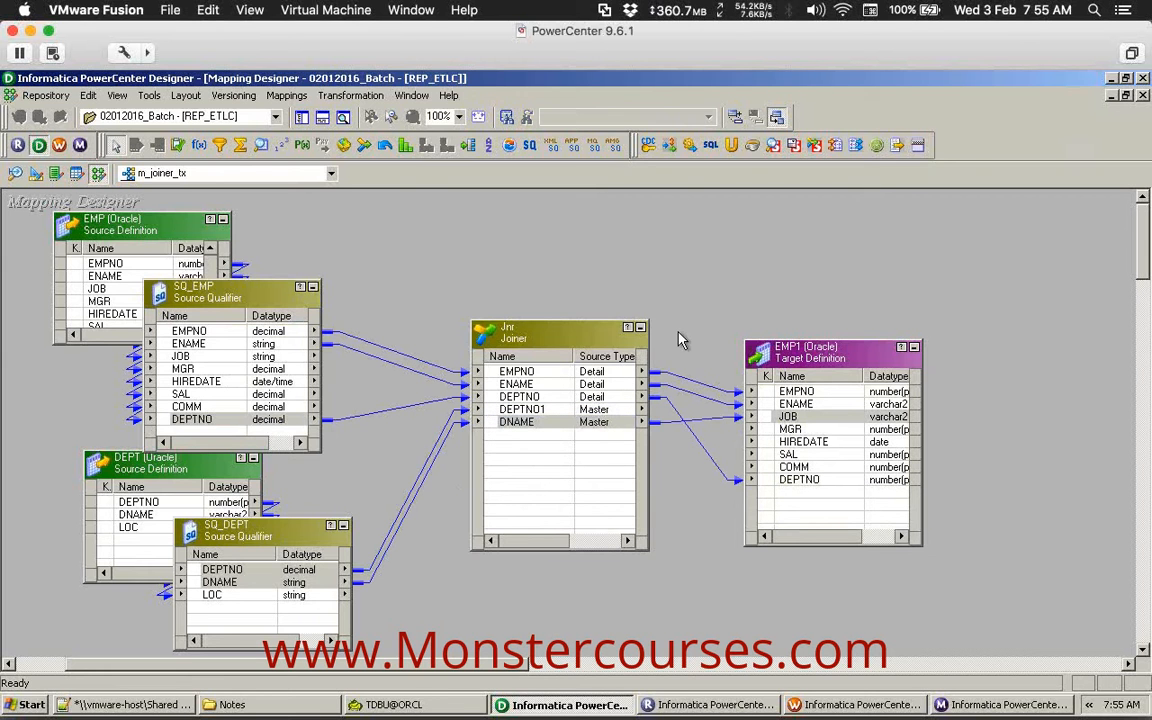
Examine the Jnr joiner's ports and their master flags, comparing the DEPTNO, DEPTNO1 and DNAME ports, and close the editor.
{"action": "left_click", "coordinate": [610, 546]}
{"action": "double_click", "coordinate": [589, 336]}
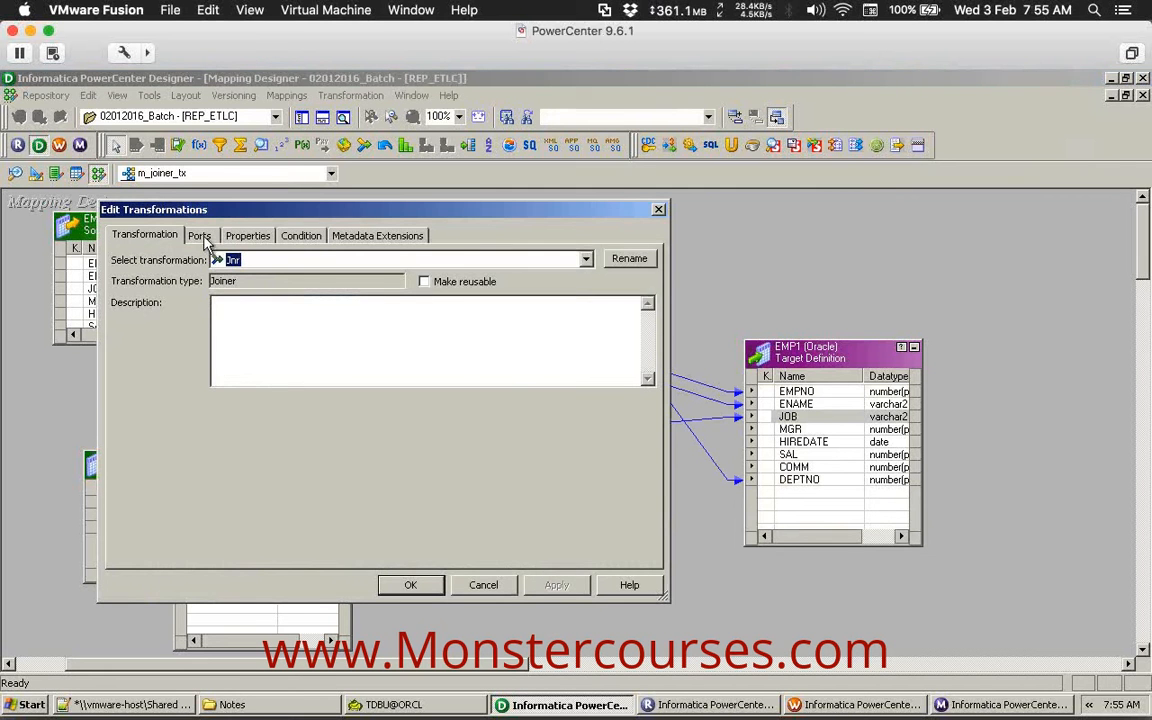
{"action": "left_click", "coordinate": [200, 236]}
{"action": "left_click_drag", "start_coordinate": [355, 211], "coordinate": [463, 211]}
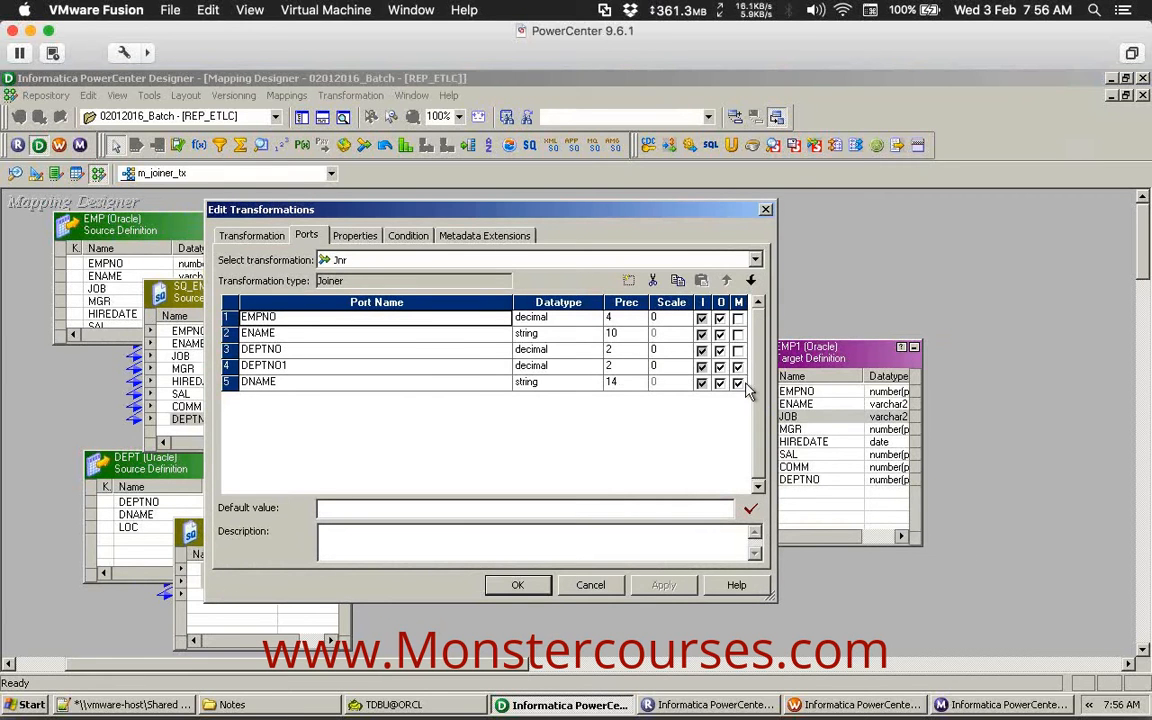
{"action": "left_click", "coordinate": [350, 382]}
{"action": "left_click", "coordinate": [340, 367]}
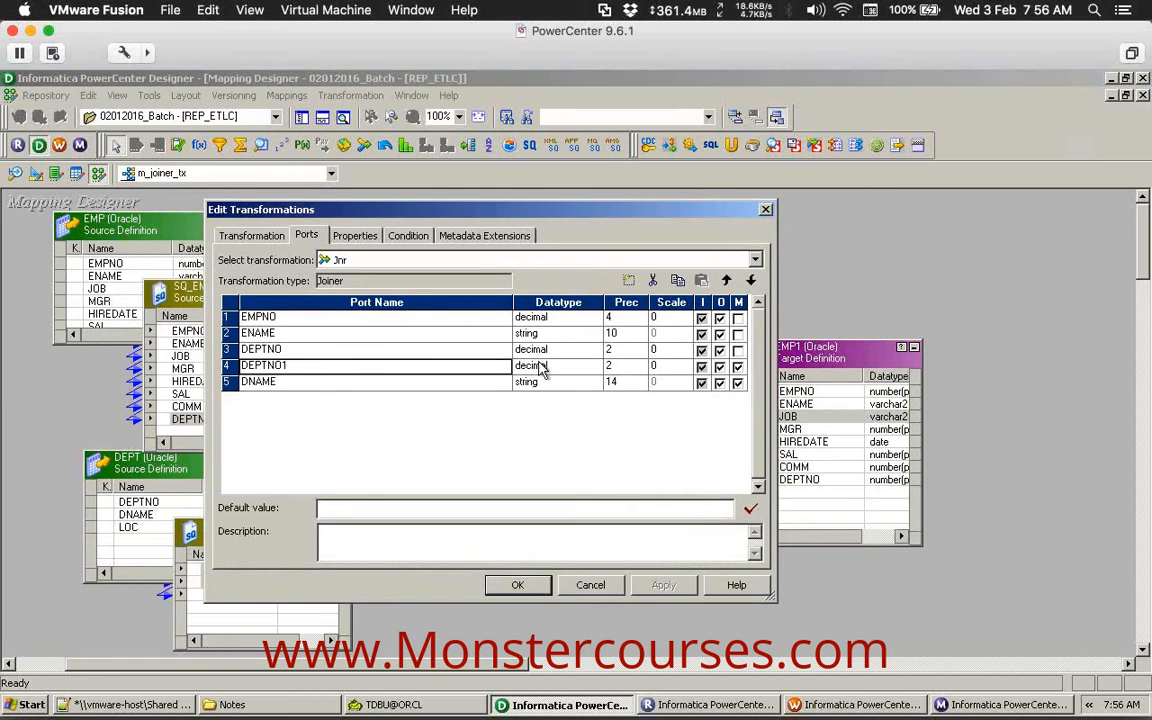
{"action": "left_click", "coordinate": [737, 349]}
{"action": "left_click", "coordinate": [737, 383]}
{"action": "left_click", "coordinate": [518, 585]}
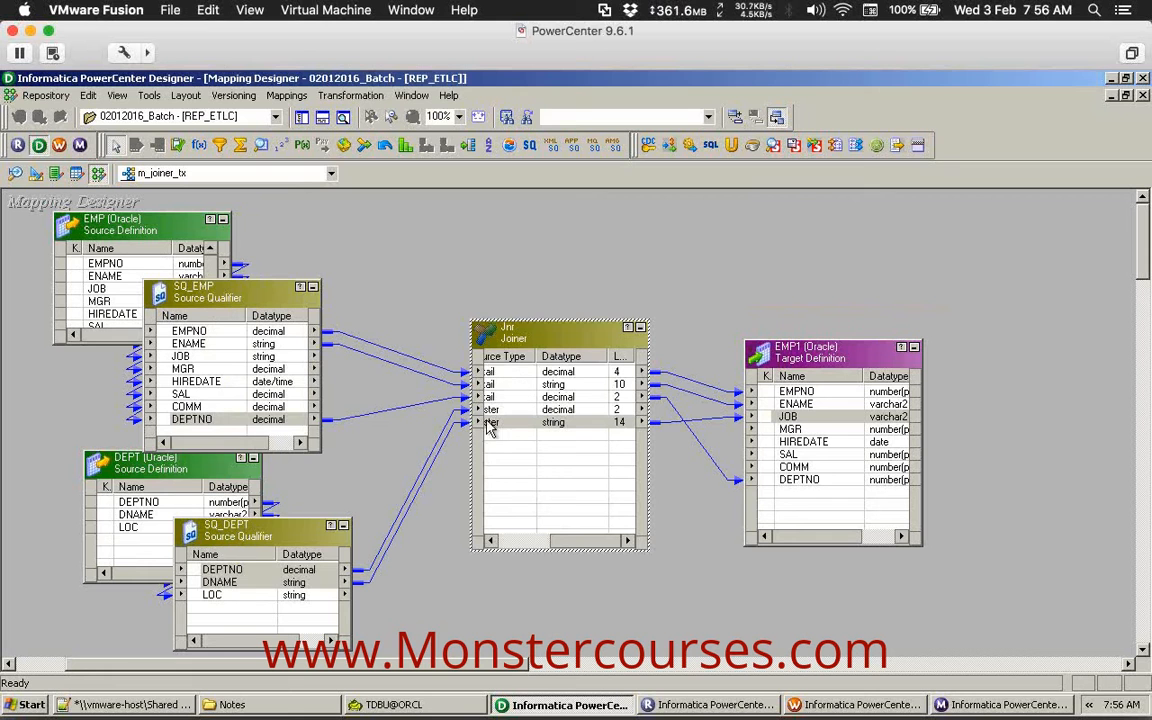
Highlight the DEPT source and its qualifier, and reopen the joiner's ports to examine DEPTNO1 and DNAME.
{"action": "left_click_drag", "start_coordinate": [51, 431], "coordinate": [370, 528]}
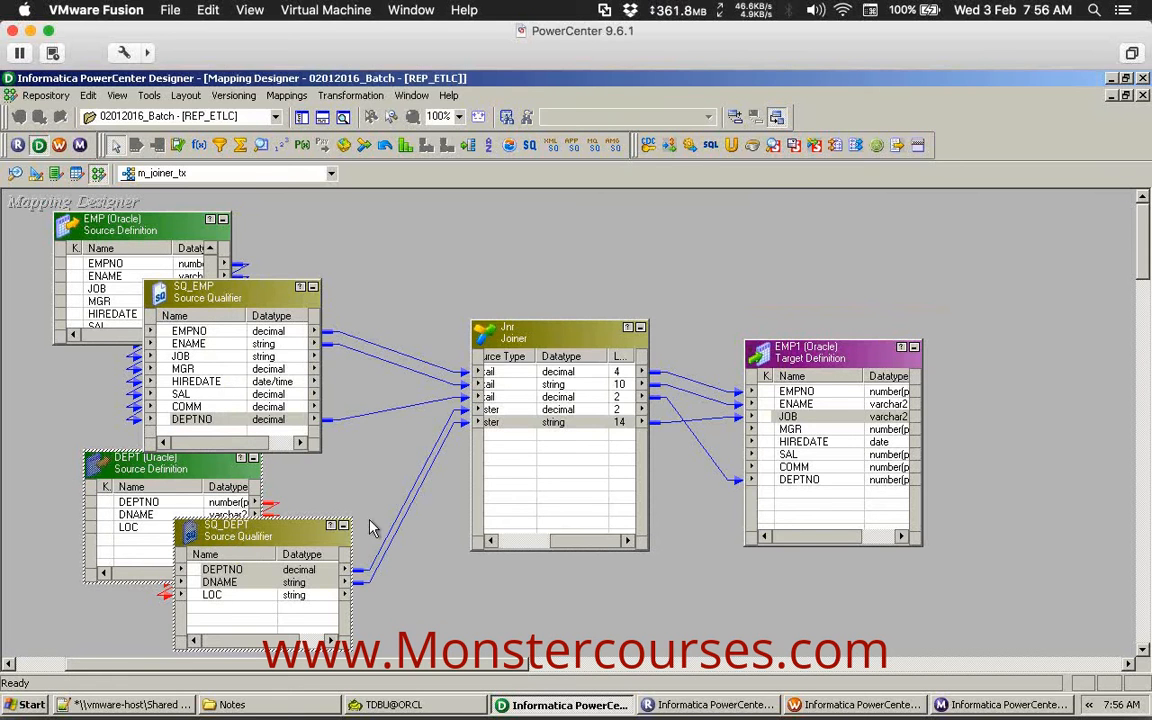
{"action": "double_click", "coordinate": [586, 377]}
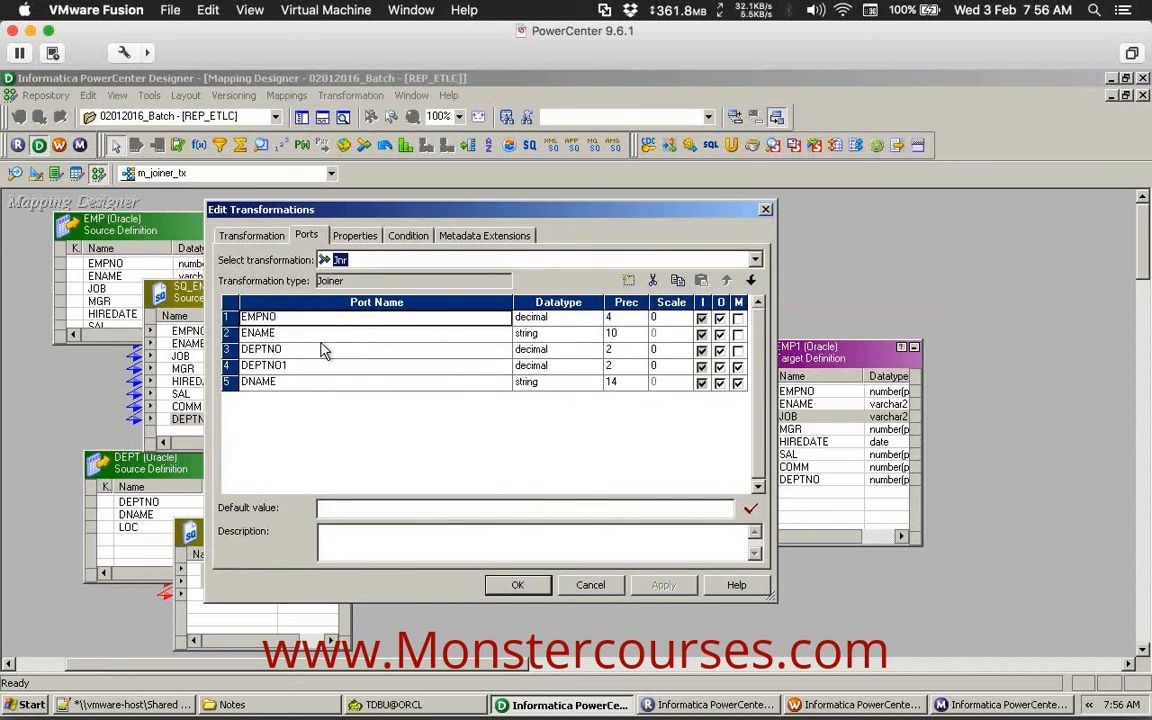
{"action": "left_click", "coordinate": [226, 366]}
{"action": "left_click", "coordinate": [227, 382]}
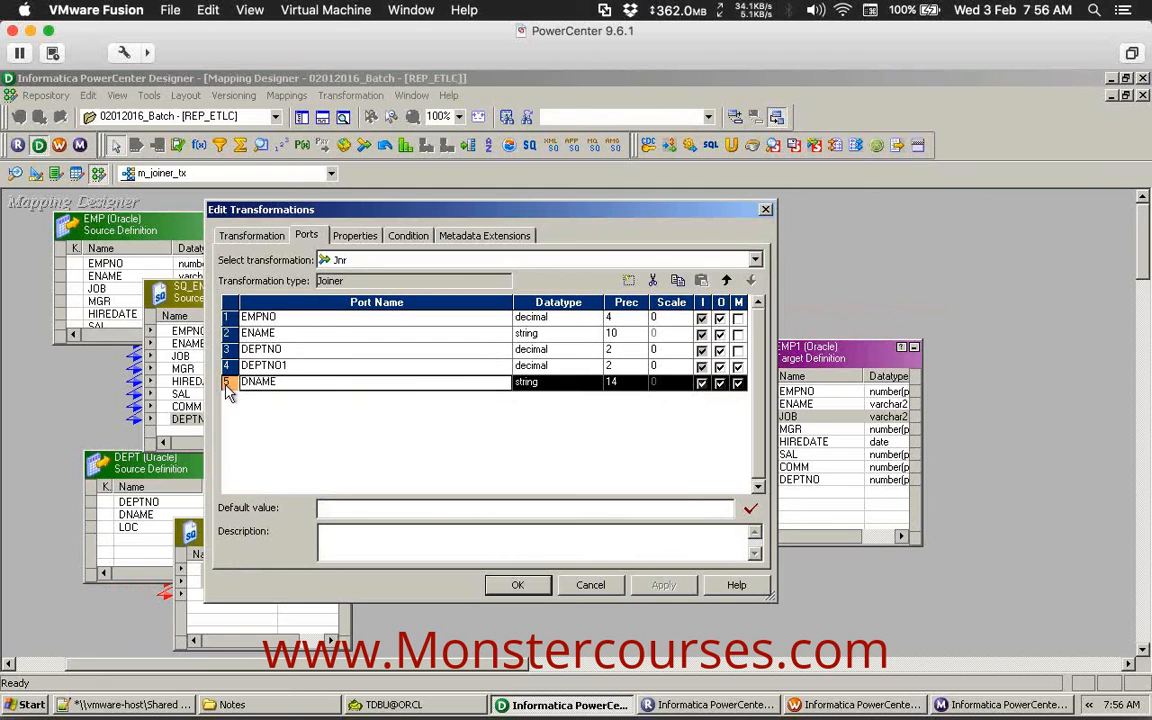
Toggle the joiner's master flags between the DEPT and EMP ports, leaving EMPNO, ENAME and DEPTNO set as master.
{"action": "left_click", "coordinate": [417, 382]}
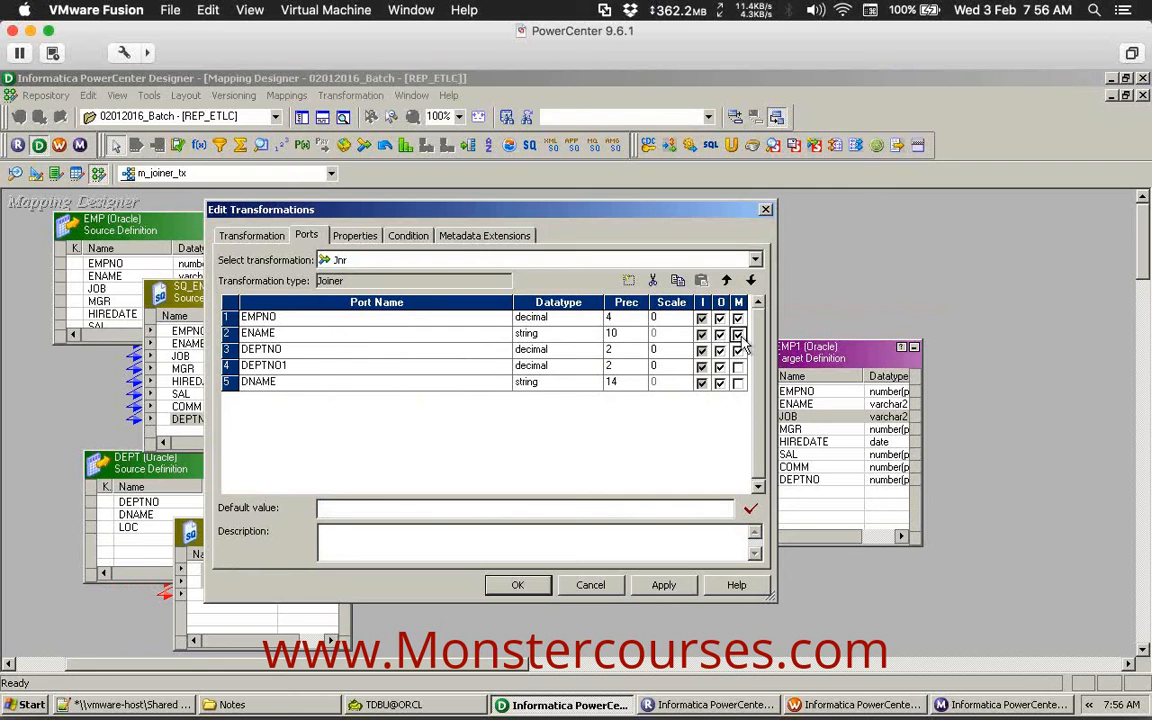
{"action": "left_click", "coordinate": [739, 384]}
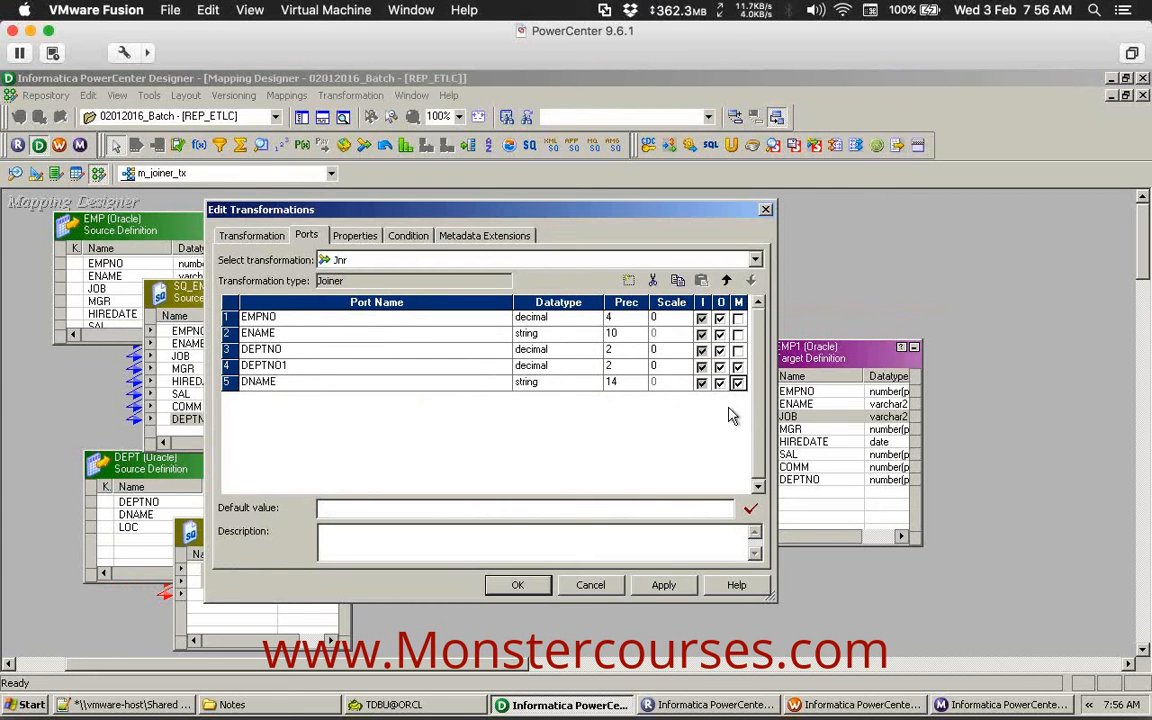
{"action": "left_click", "coordinate": [738, 318]}
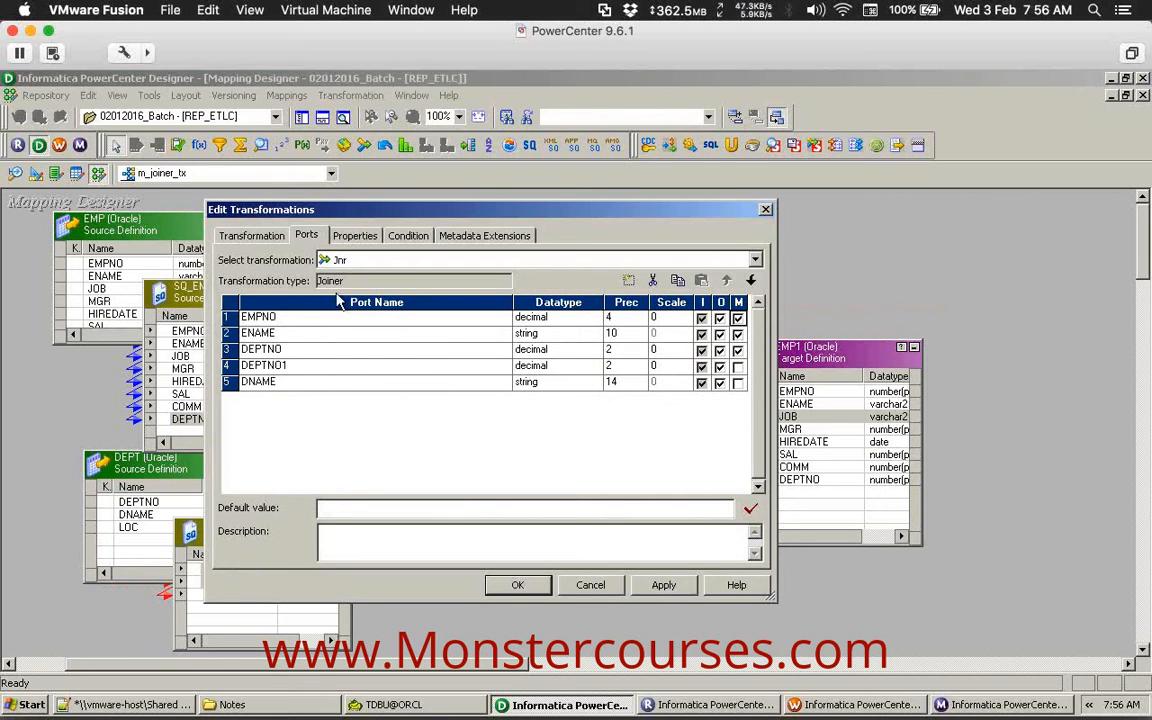
Set the joiner's DEPTNO1 and DNAME ports as master and choose Normal Join as its join type.
{"action": "left_click", "coordinate": [738, 384]}
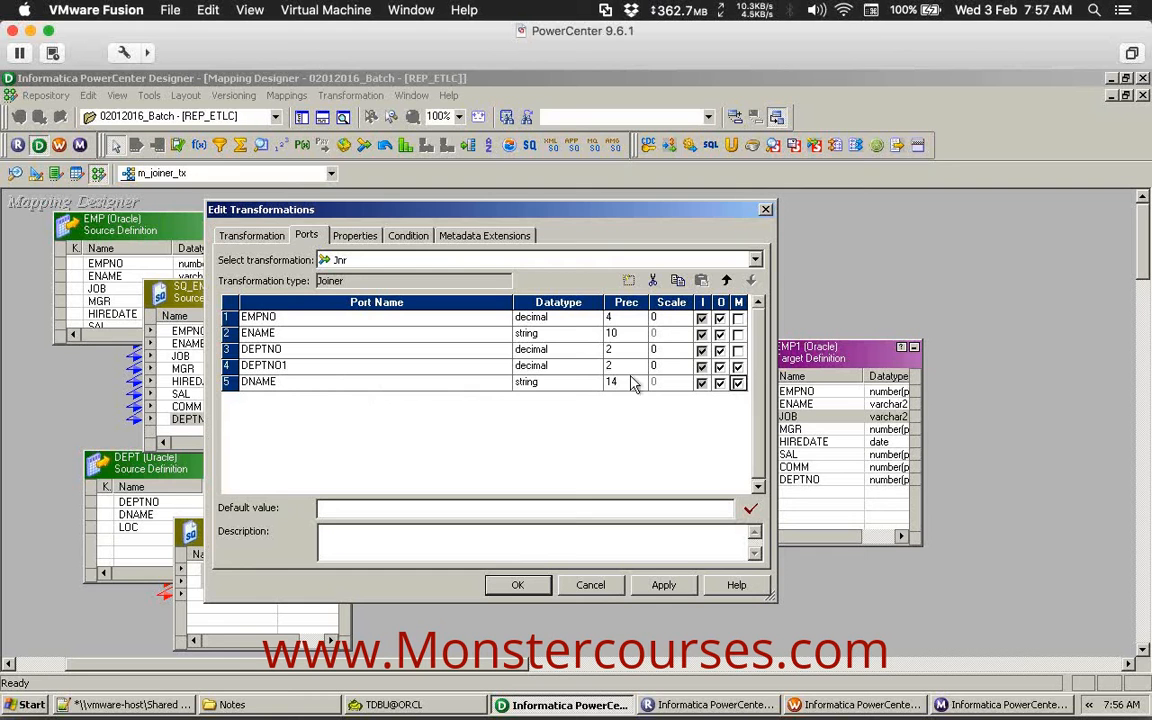
{"action": "left_click_drag", "start_coordinate": [530, 209], "coordinate": [490, 202]}
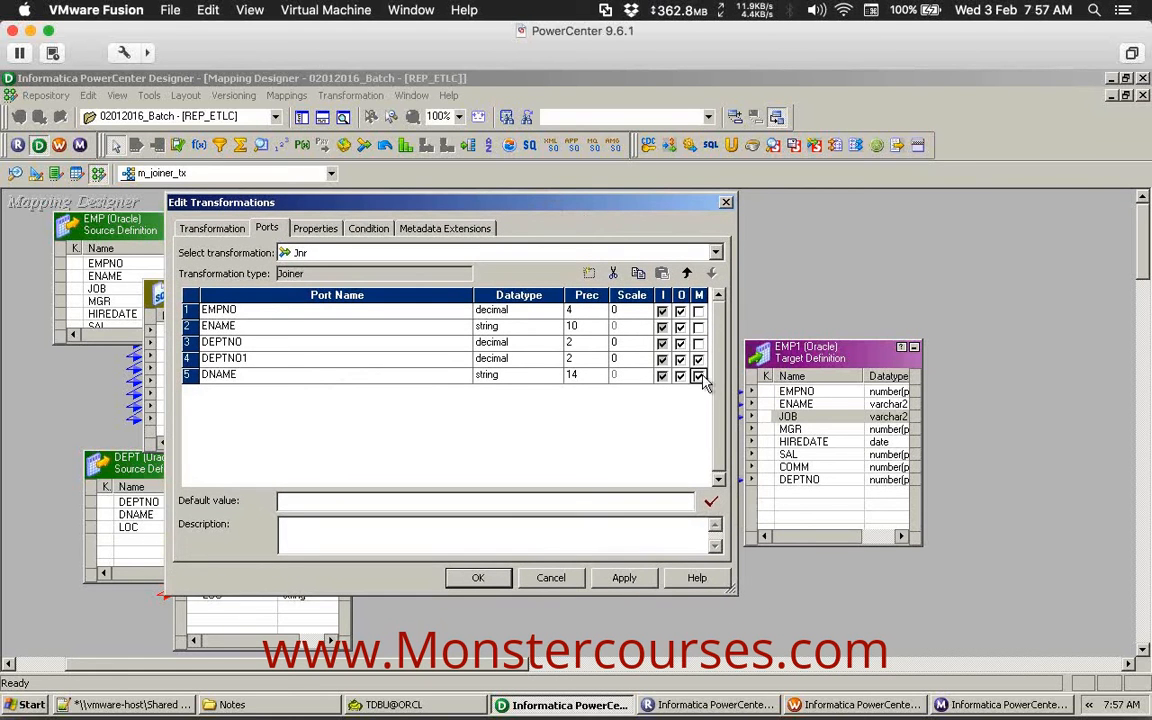
{"action": "left_click", "coordinate": [316, 229]}
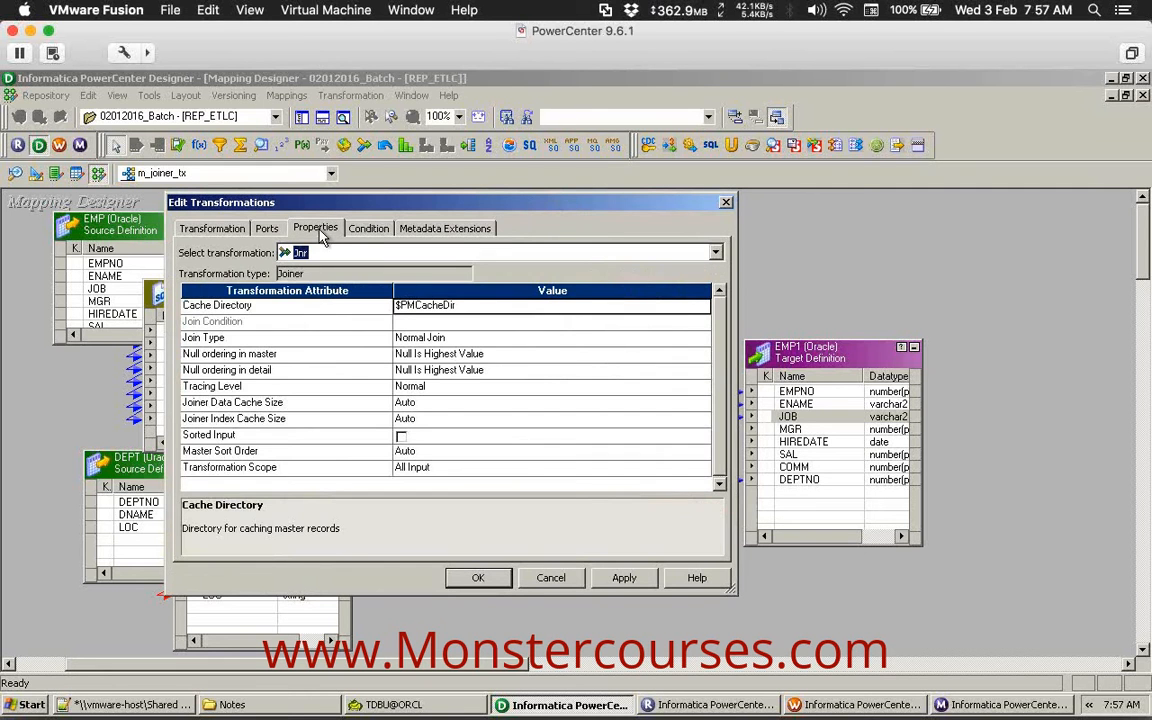
{"action": "left_click", "coordinate": [358, 339]}
{"action": "left_click", "coordinate": [420, 340]}
{"action": "left_click", "coordinate": [422, 342]}
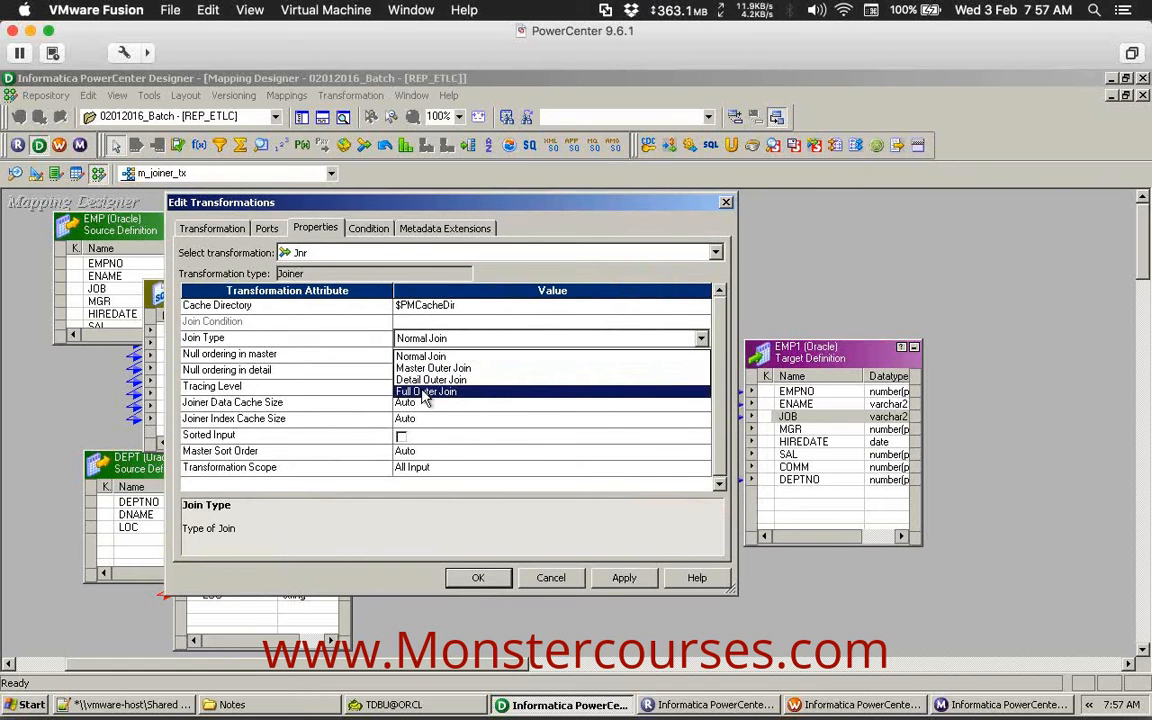
{"action": "left_click", "coordinate": [421, 357]}
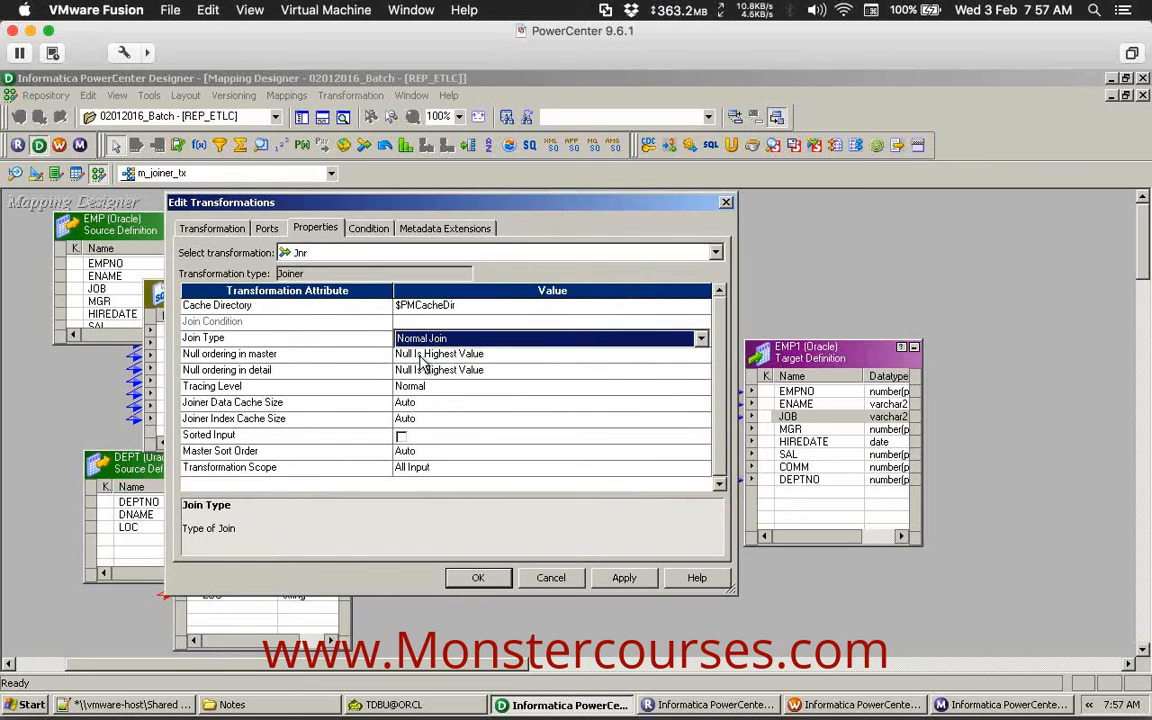
{"action": "left_click", "coordinate": [370, 342]}
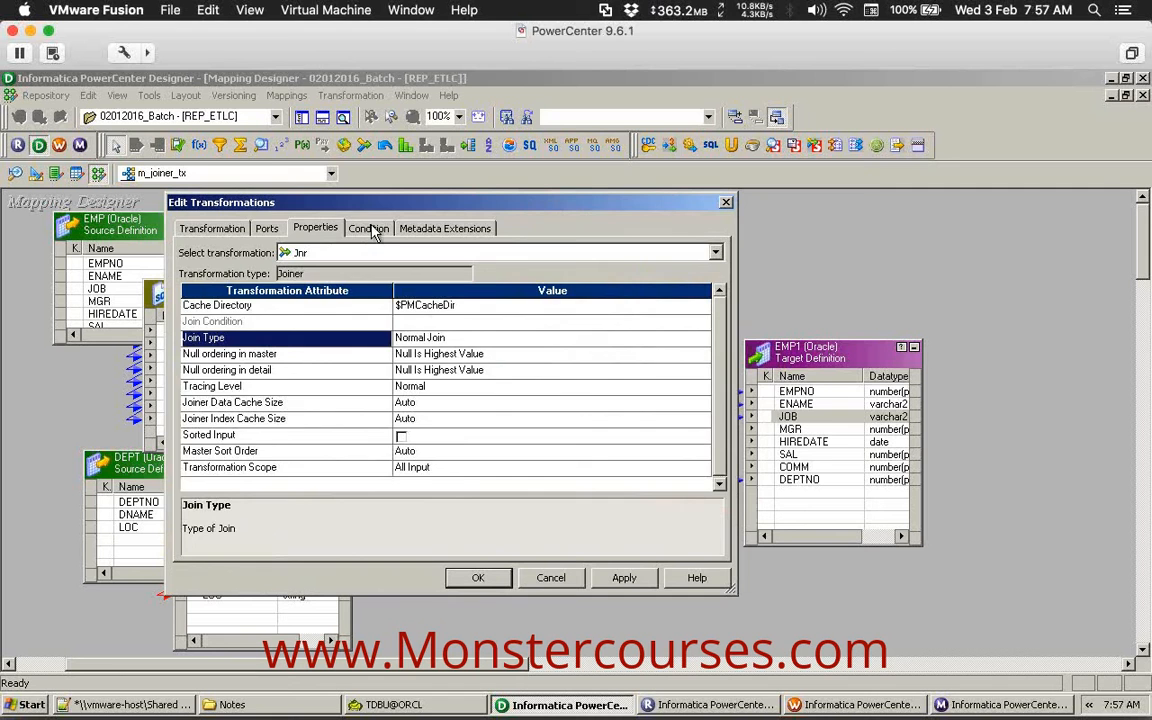
Add the join condition DEPTNO1 = DEPTNO to the joiner, with DEPTNO1 as master, and apply it.
{"action": "left_click", "coordinate": [370, 229]}
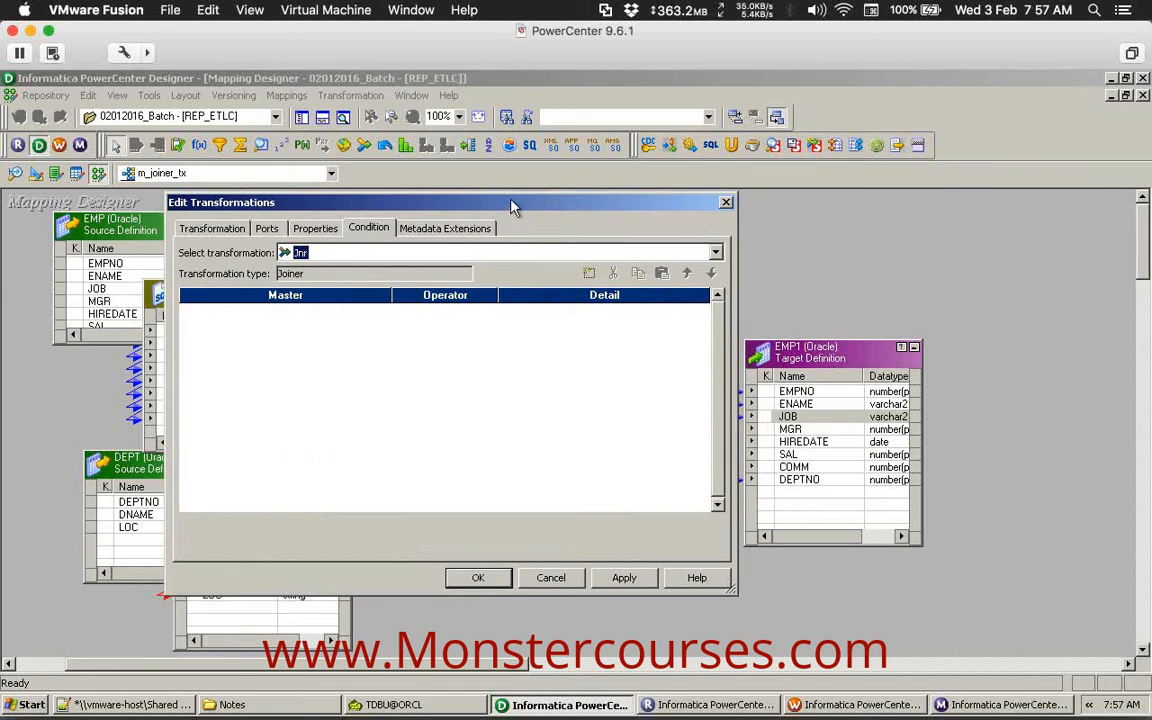
{"action": "left_click_drag", "start_coordinate": [511, 206], "coordinate": [535, 211]}
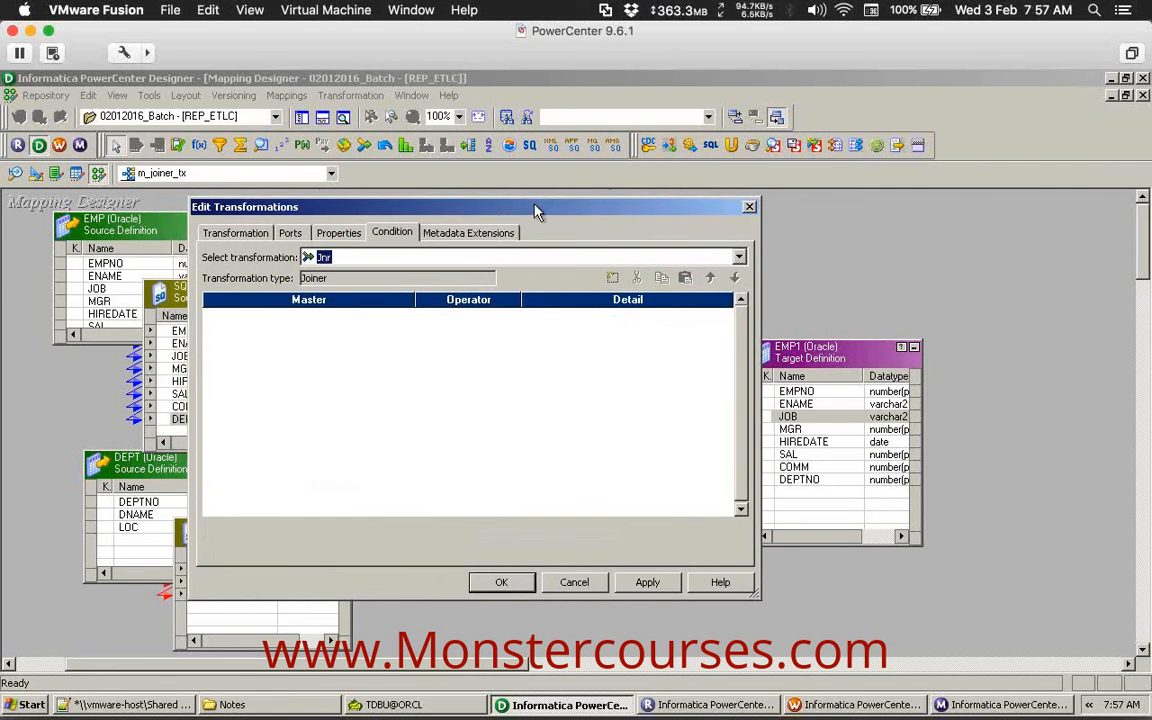
{"action": "left_click", "coordinate": [613, 278]}
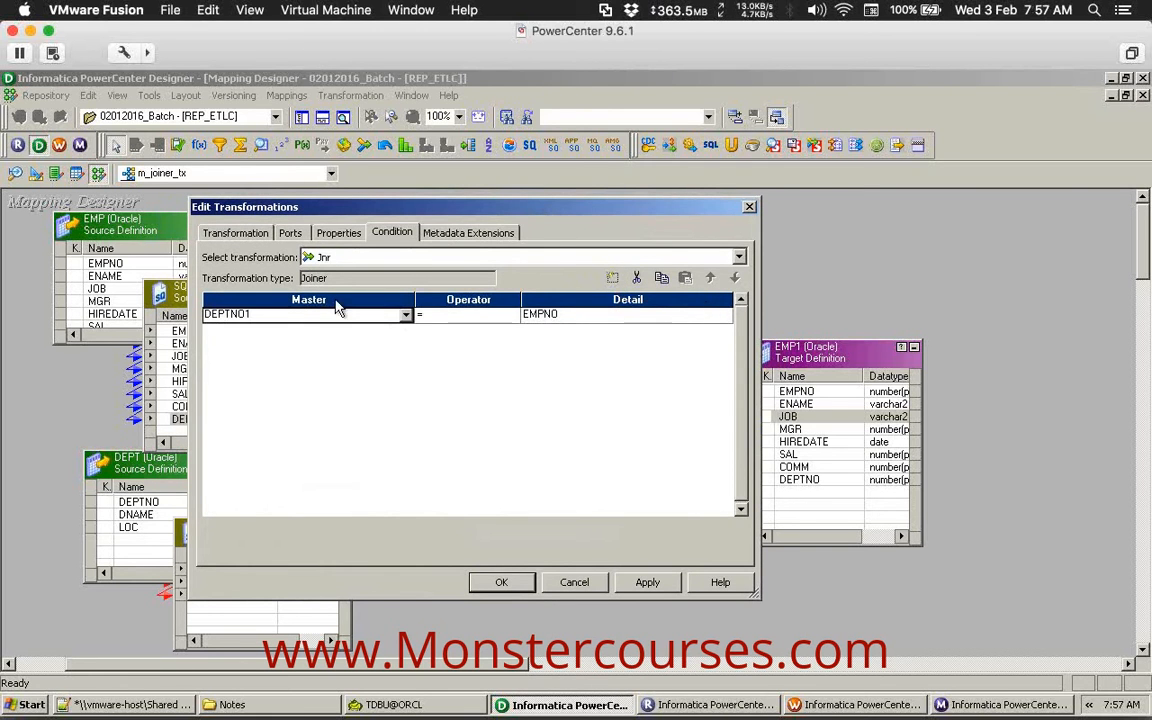
{"action": "left_click", "coordinate": [405, 314]}
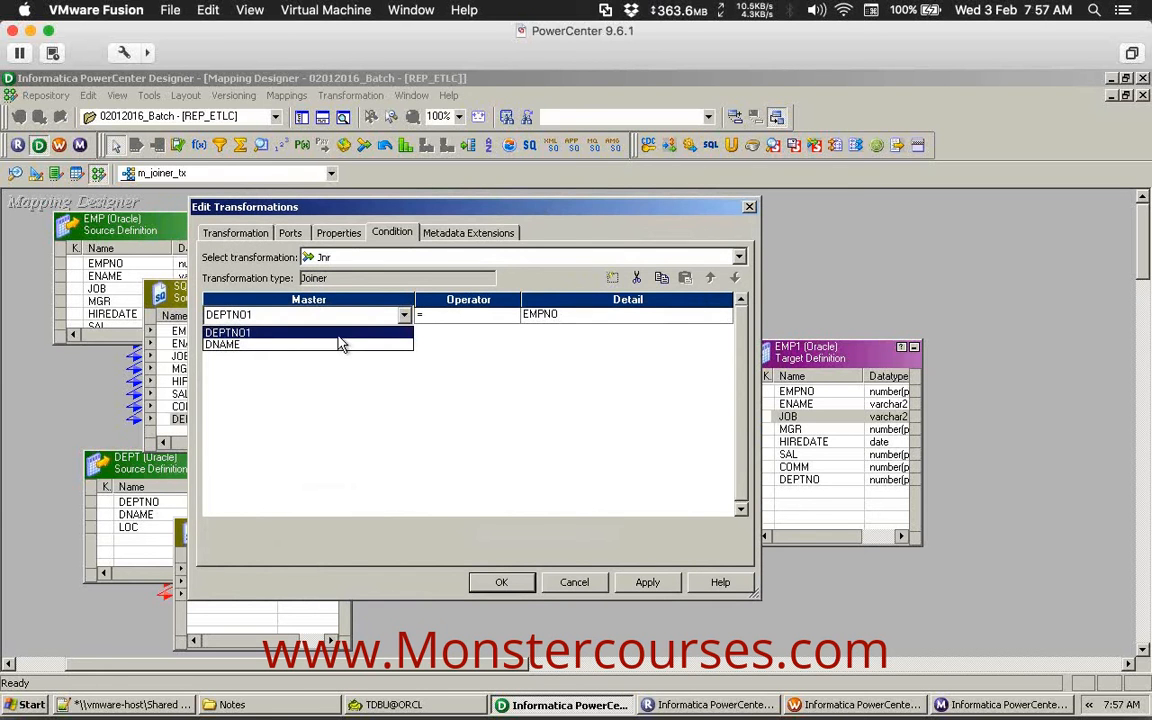
{"action": "left_click", "coordinate": [405, 314]}
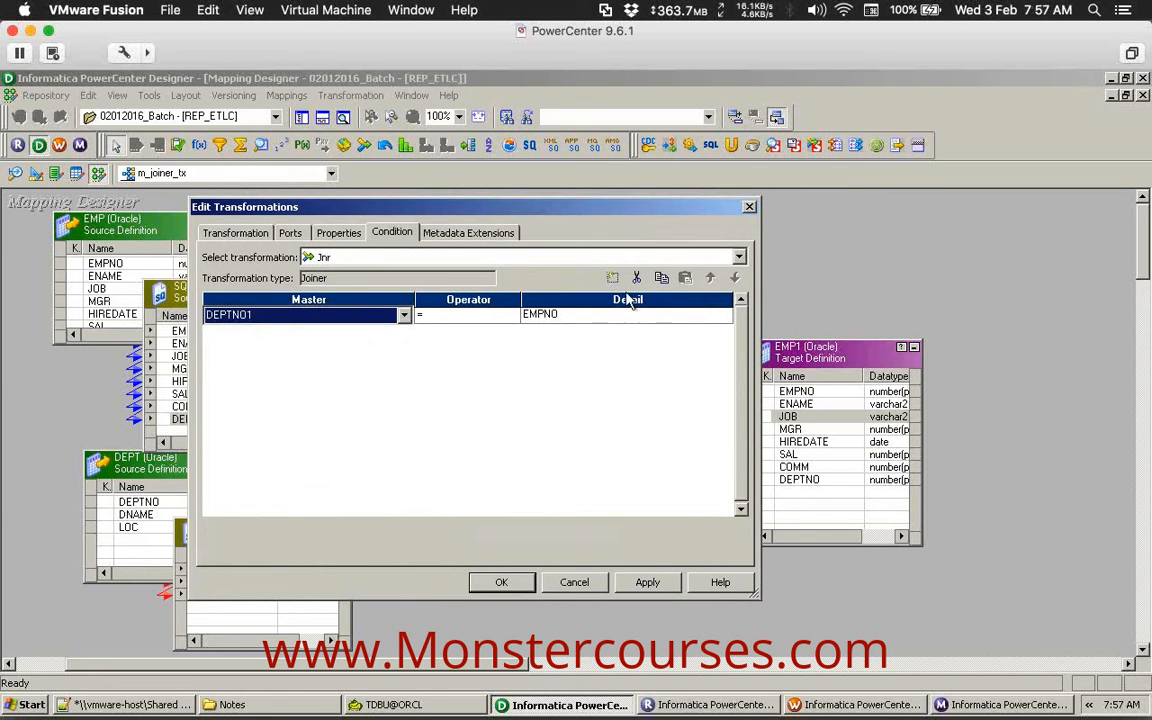
{"action": "left_click", "coordinate": [722, 316]}
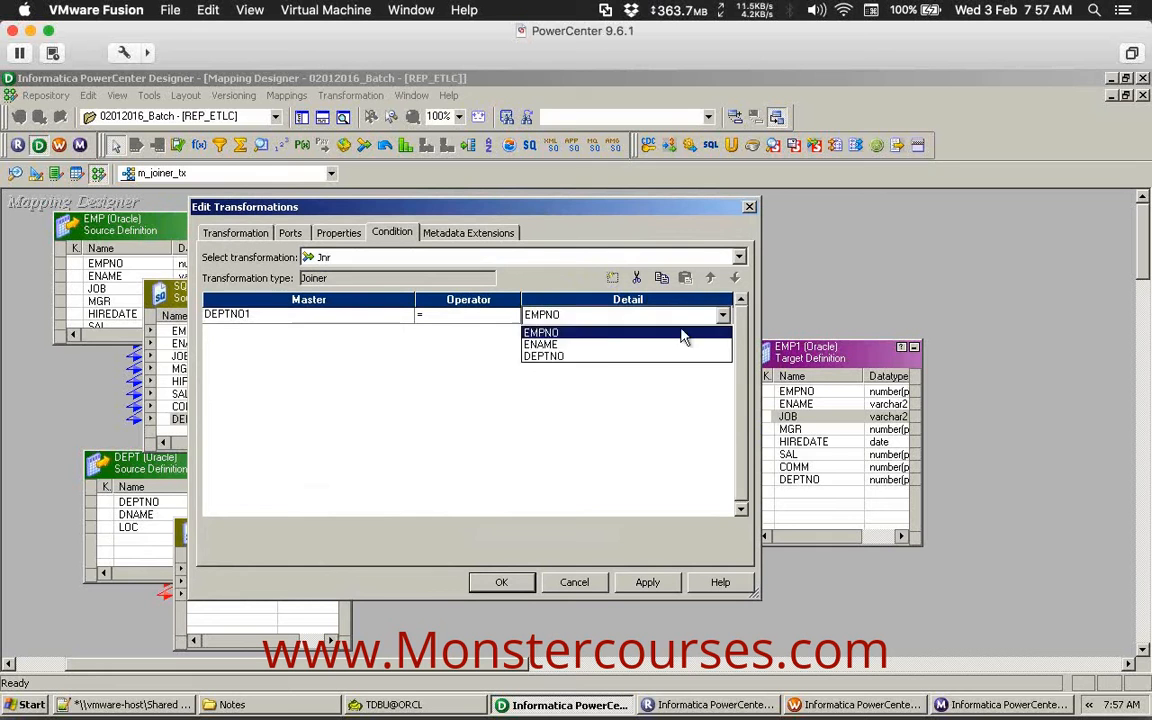
{"action": "left_click", "coordinate": [553, 357]}
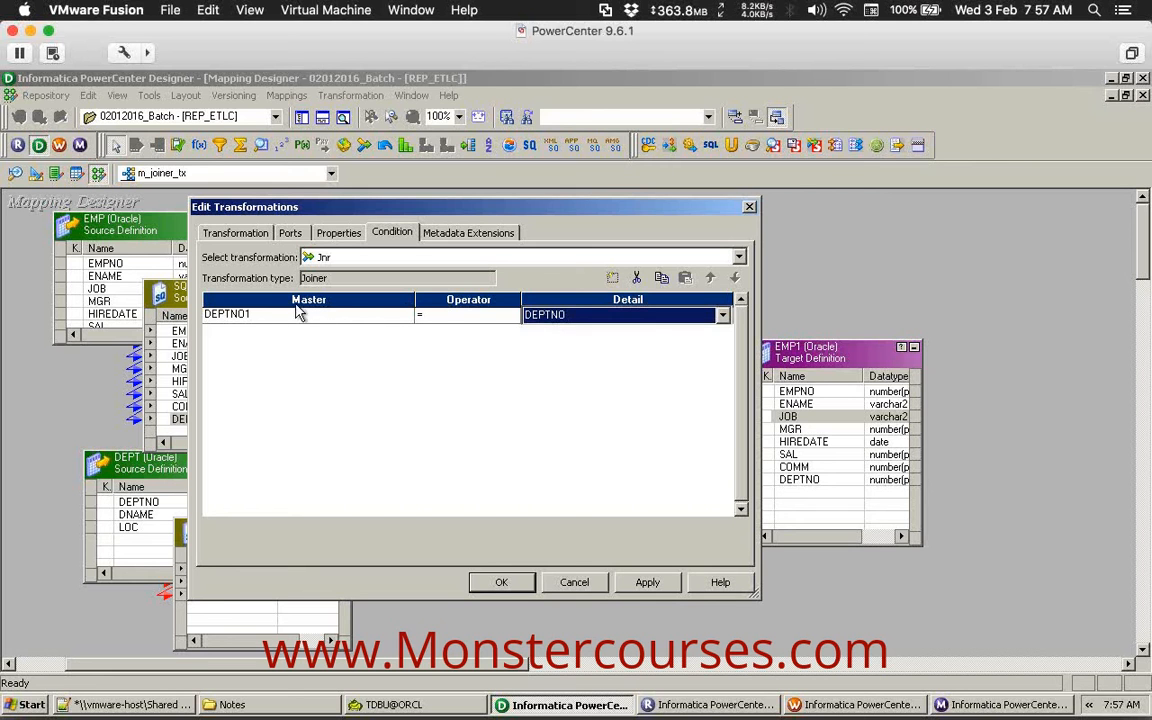
{"action": "left_click", "coordinate": [658, 583]}
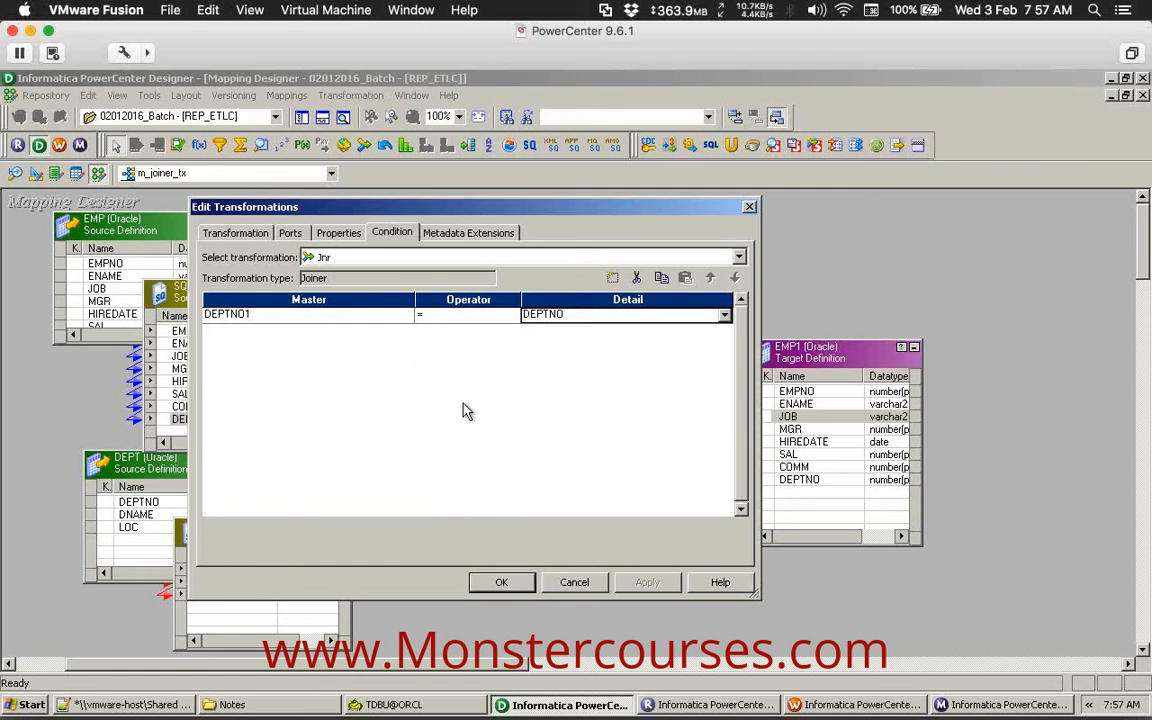
Review the joiner's master ports, join type and join condition, and close the editor.
{"action": "left_click", "coordinate": [290, 233]}
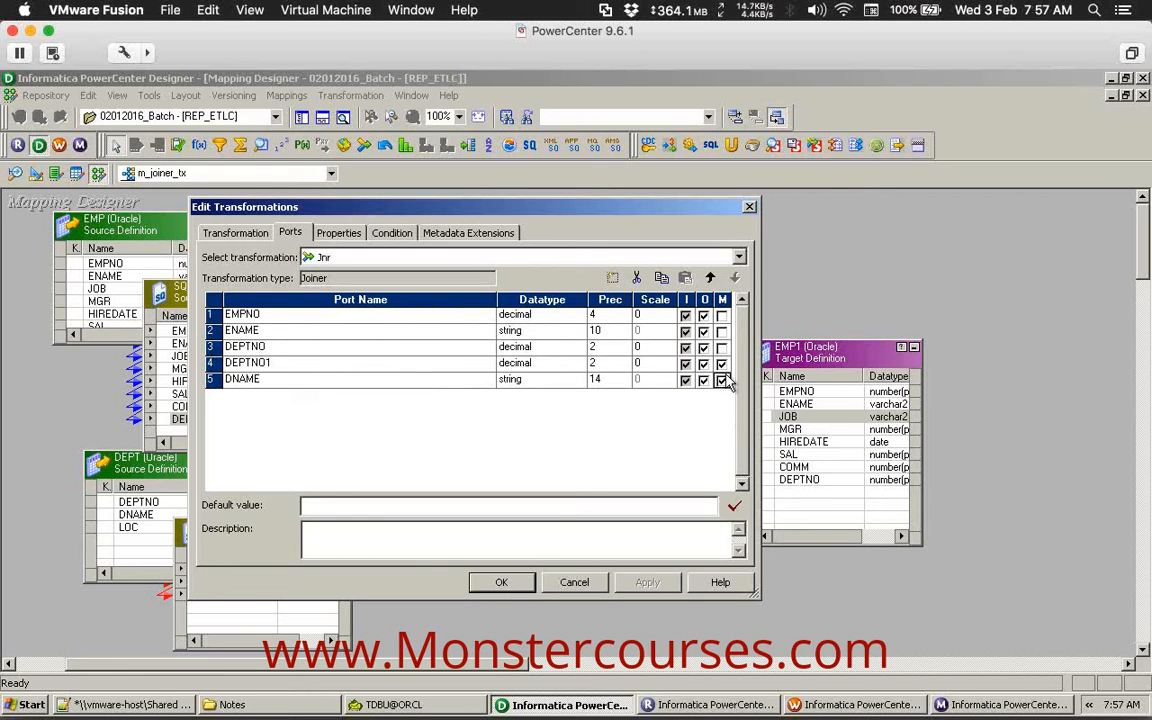
{"action": "left_click", "coordinate": [338, 232]}
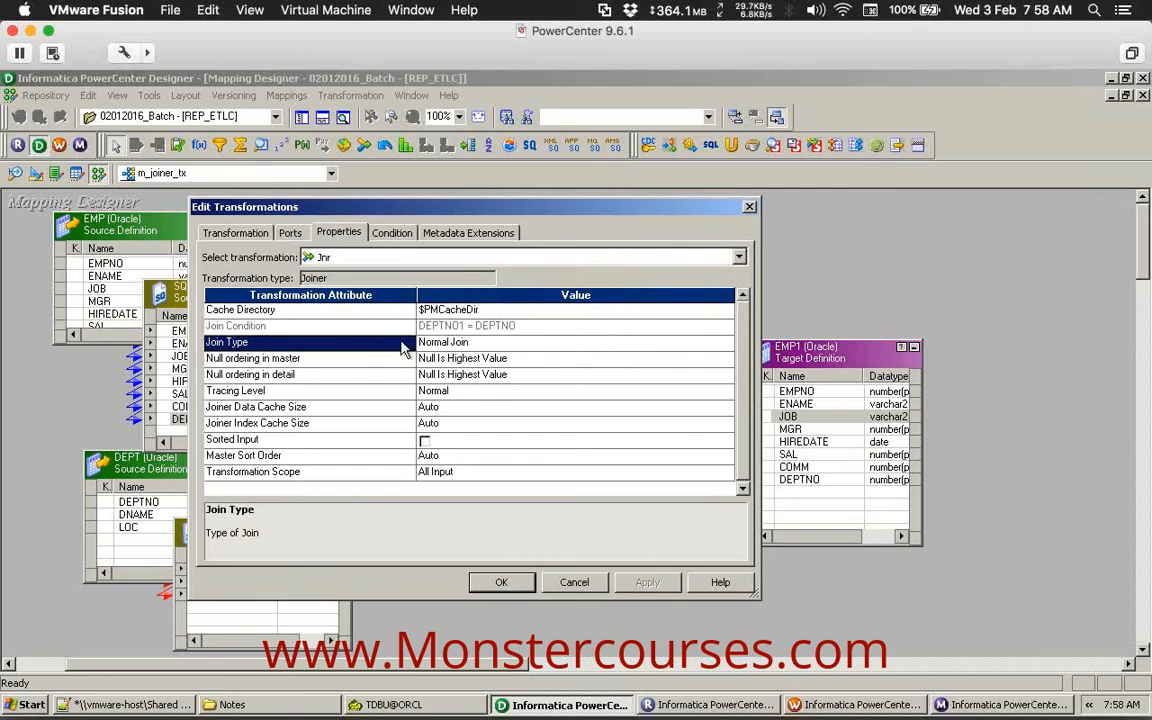
{"action": "left_click", "coordinate": [403, 234]}
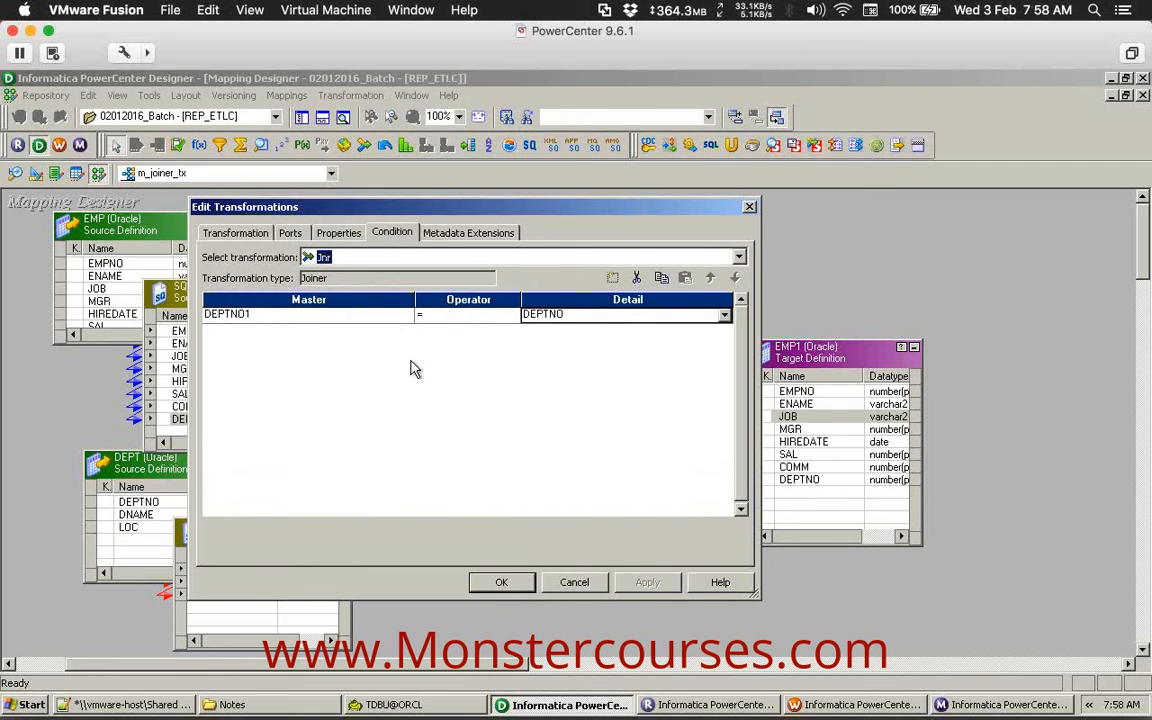
{"action": "left_click", "coordinate": [501, 583]}
Arrange all objects of the m_joiner_tx mapping in the workspace and save the mapping.
{"action": "left_click", "coordinate": [521, 229]}
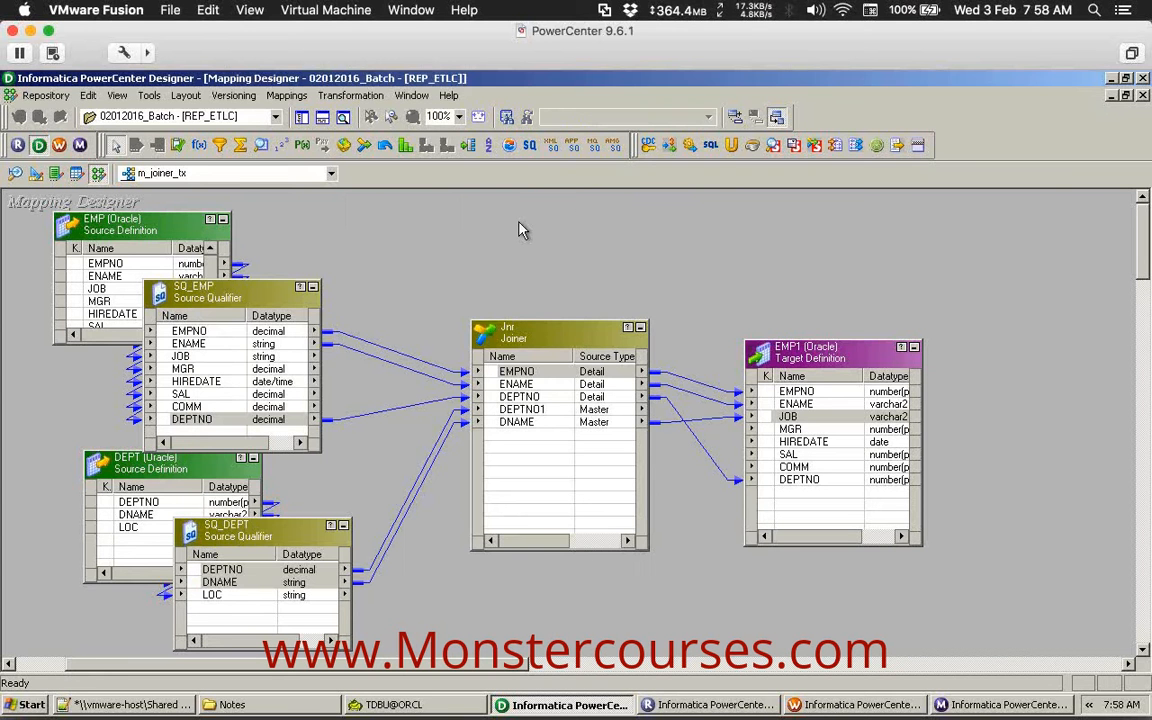
{"action": "right_click", "coordinate": [522, 227]}
{"action": "left_click", "coordinate": [581, 247]}
{"action": "left_click_drag", "start_coordinate": [405, 668], "coordinate": [468, 677]}
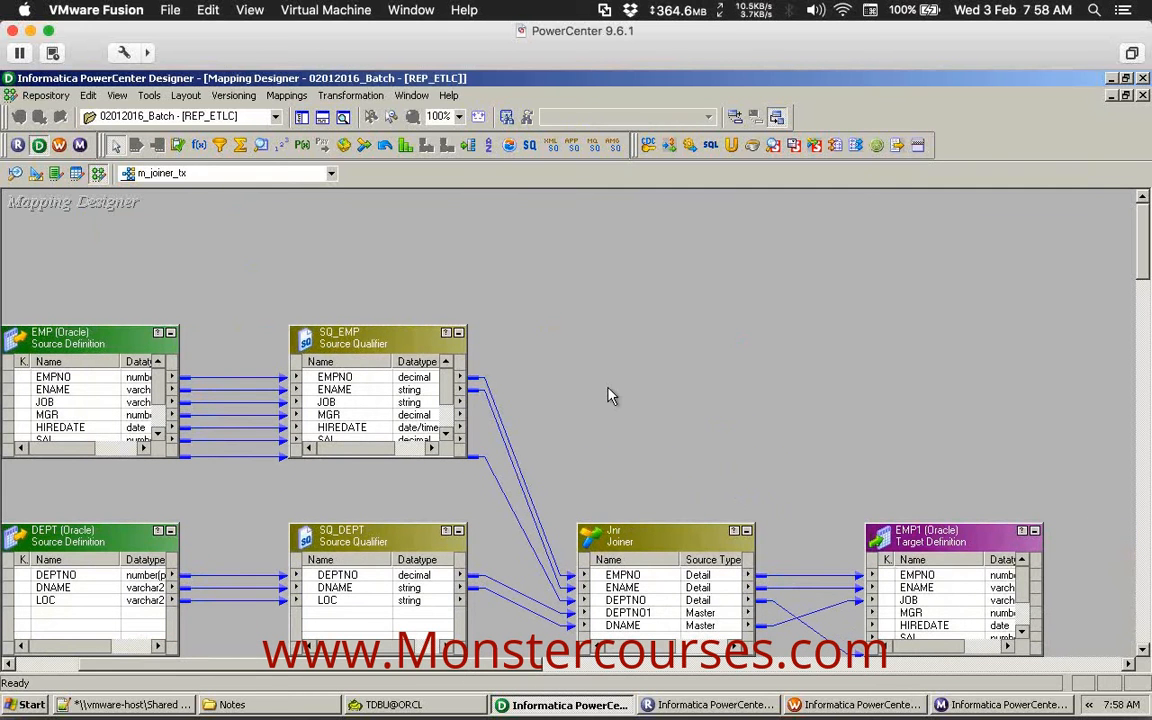
{"action": "key", "text": "ctrl+s"}
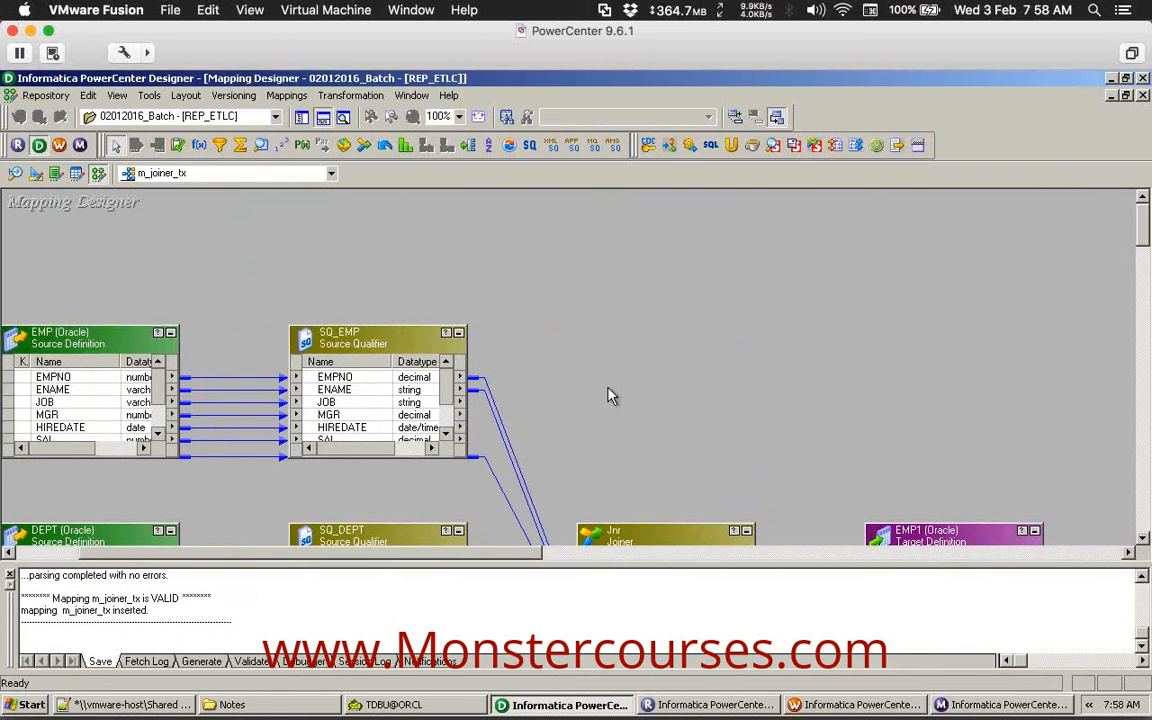
Reopen the Jnr joiner's ports and examine which of DEPTNO1, DNAME and EMPNO are flagged as master.
{"action": "double_click", "coordinate": [643, 540]}
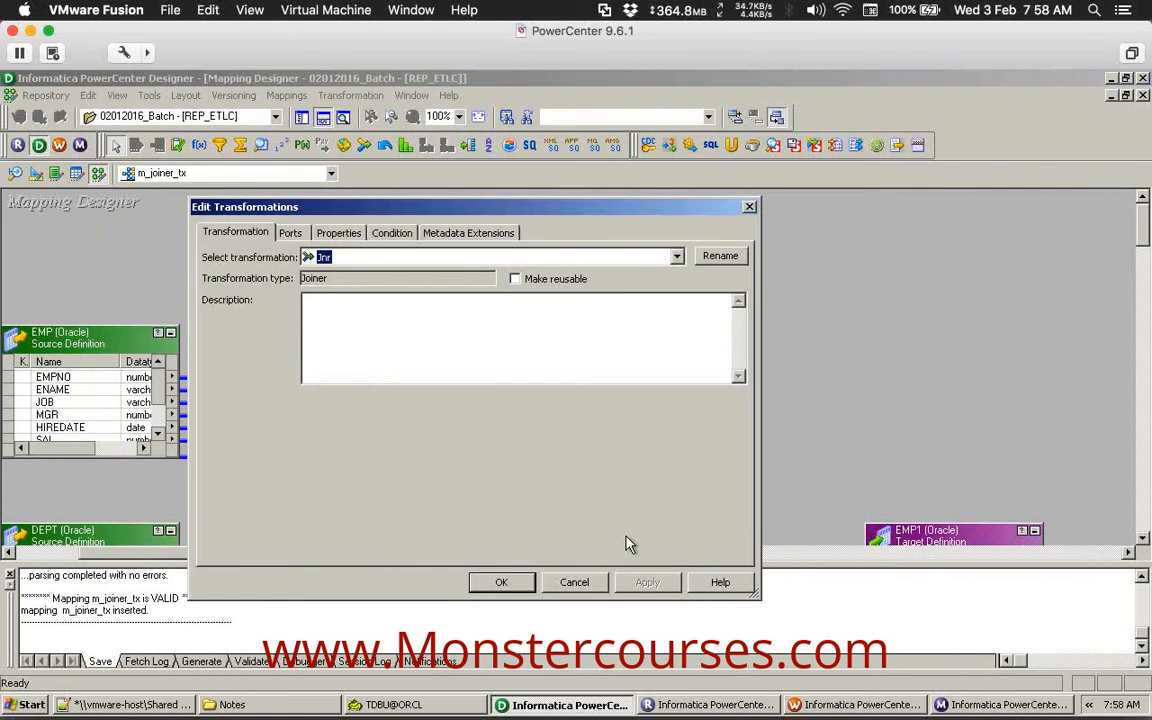
{"action": "left_click", "coordinate": [291, 233]}
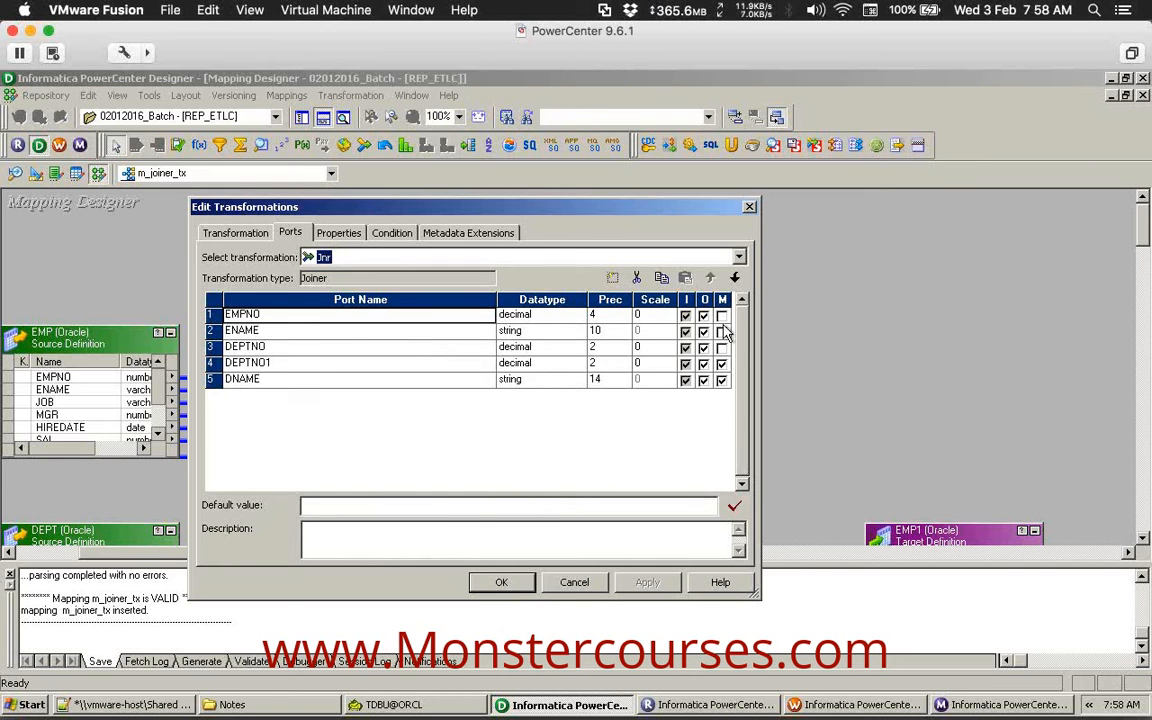
{"action": "left_click", "coordinate": [721, 381]}
{"action": "left_click", "coordinate": [216, 364]}
{"action": "left_click", "coordinate": [217, 381]}
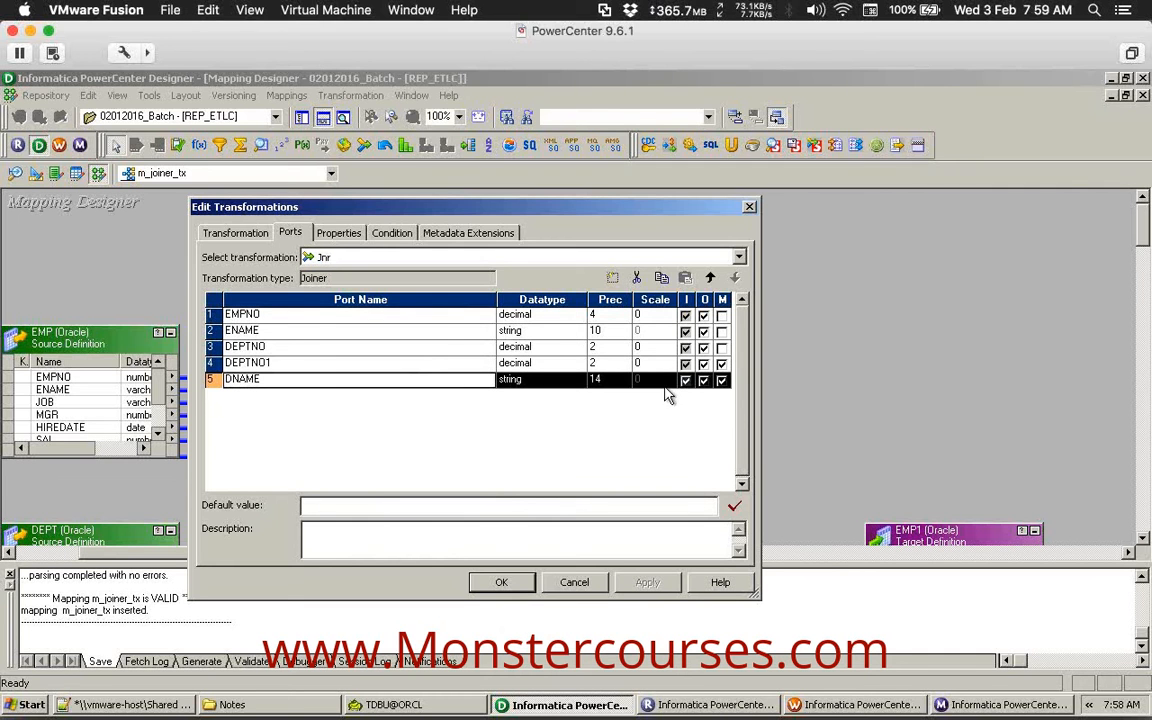
{"action": "left_click", "coordinate": [296, 316]}
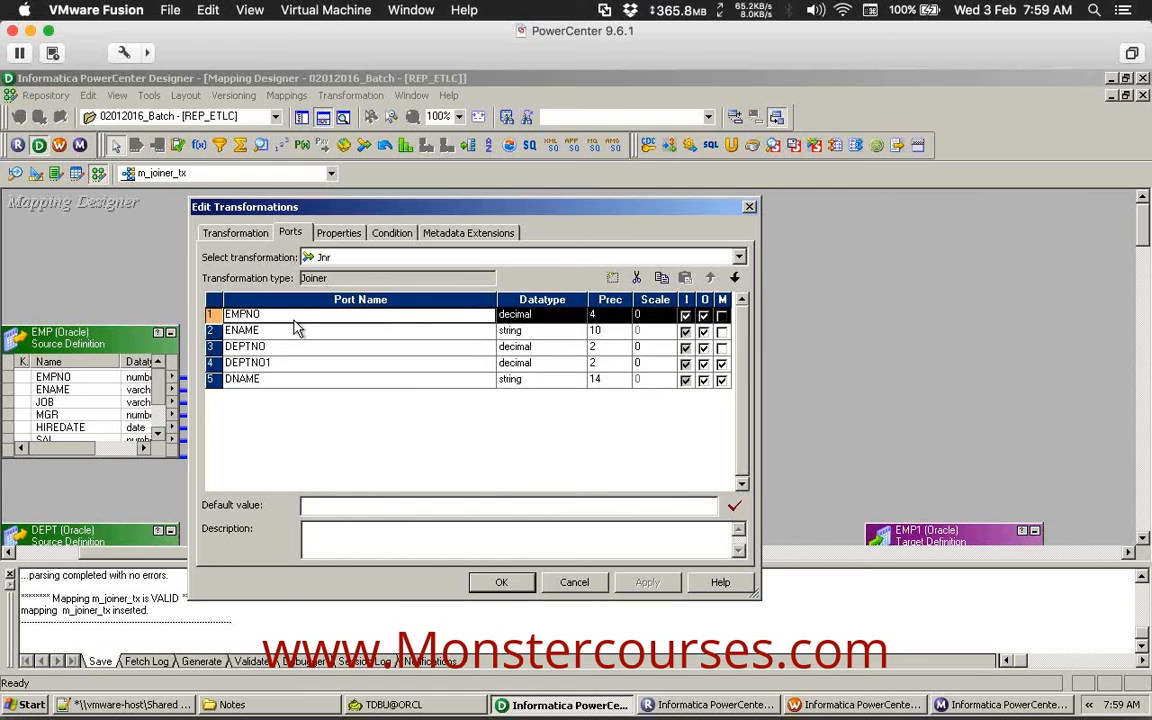
Switch the master flags to the EMP ports and back to DEPTNO1 and DNAME, apply the ports and save the mapping.
{"action": "left_click", "coordinate": [723, 337]}
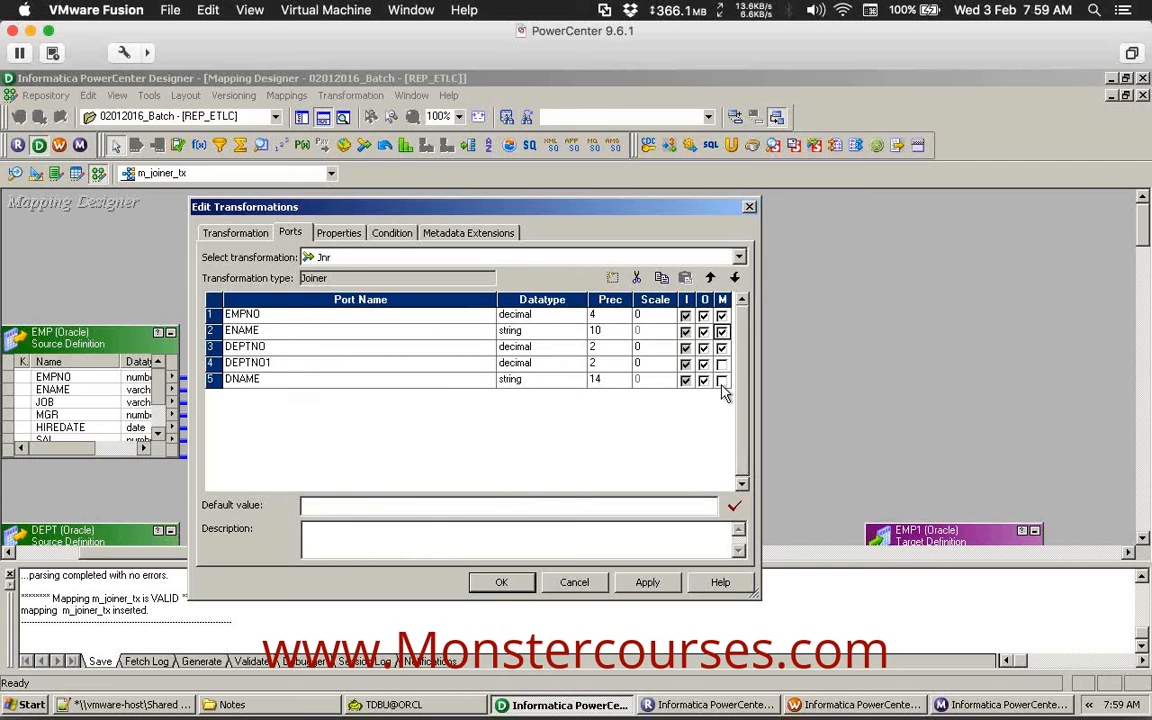
{"action": "left_click", "coordinate": [722, 381]}
{"action": "left_click", "coordinate": [648, 584]}
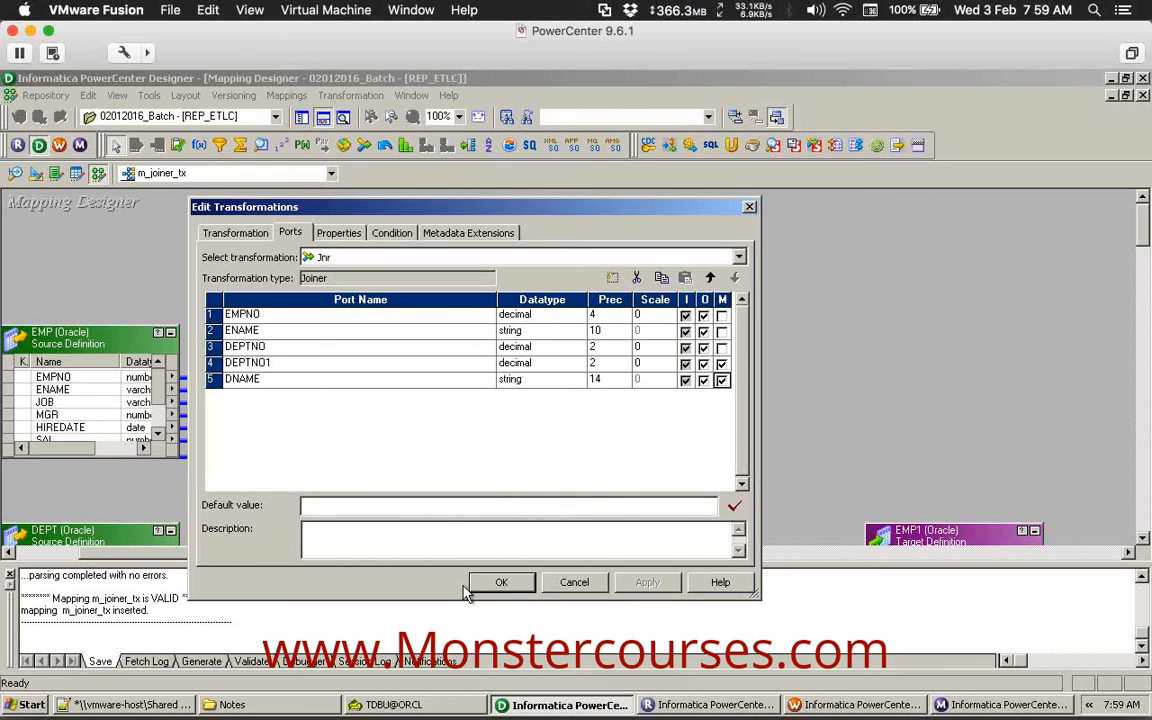
{"action": "left_click", "coordinate": [496, 584]}
{"action": "key", "text": "ctrl+s"}
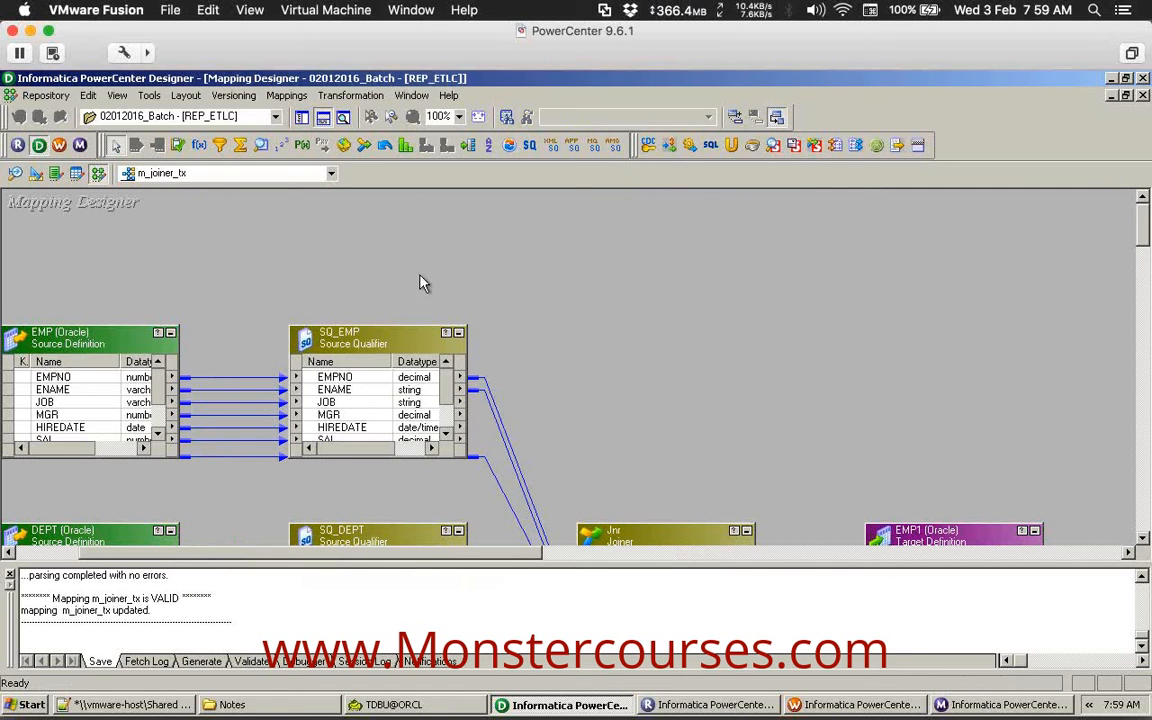
Add three extra join conditions to the Jnr joiner and list the master ports available for the first of them.
{"action": "double_click", "coordinate": [650, 530]}
{"action": "left_click", "coordinate": [392, 233]}
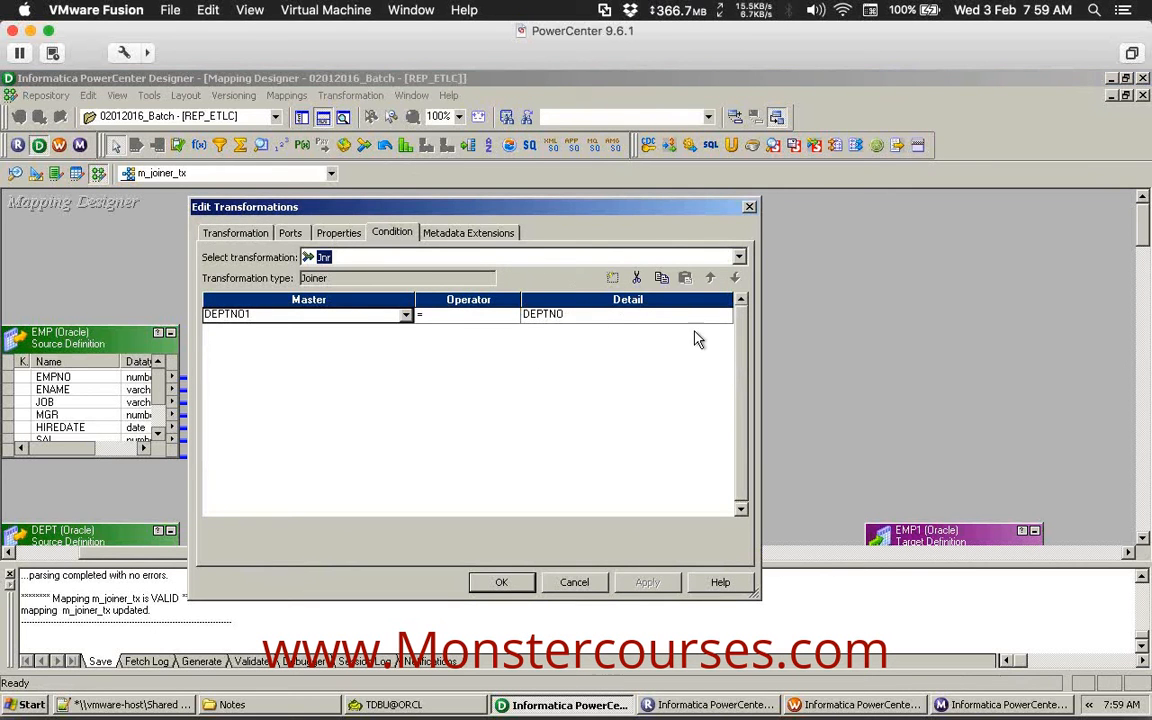
{"action": "left_click", "coordinate": [612, 277]}
{"action": "left_click", "coordinate": [611, 284]}
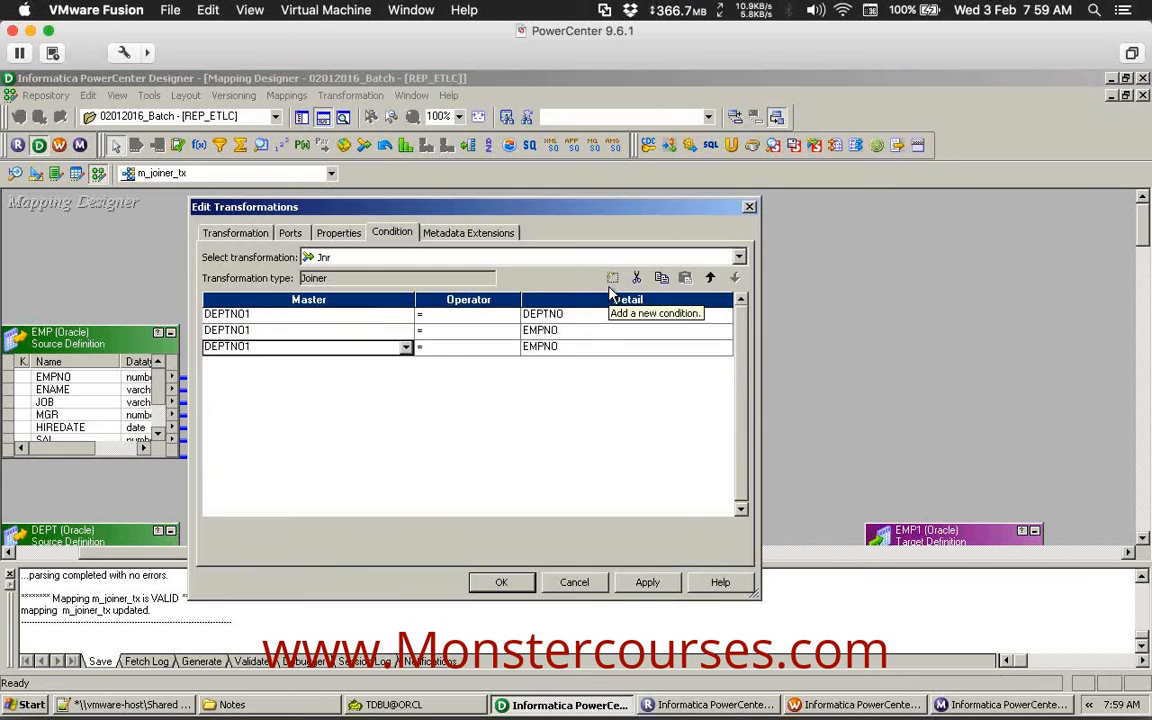
{"action": "left_click", "coordinate": [611, 284]}
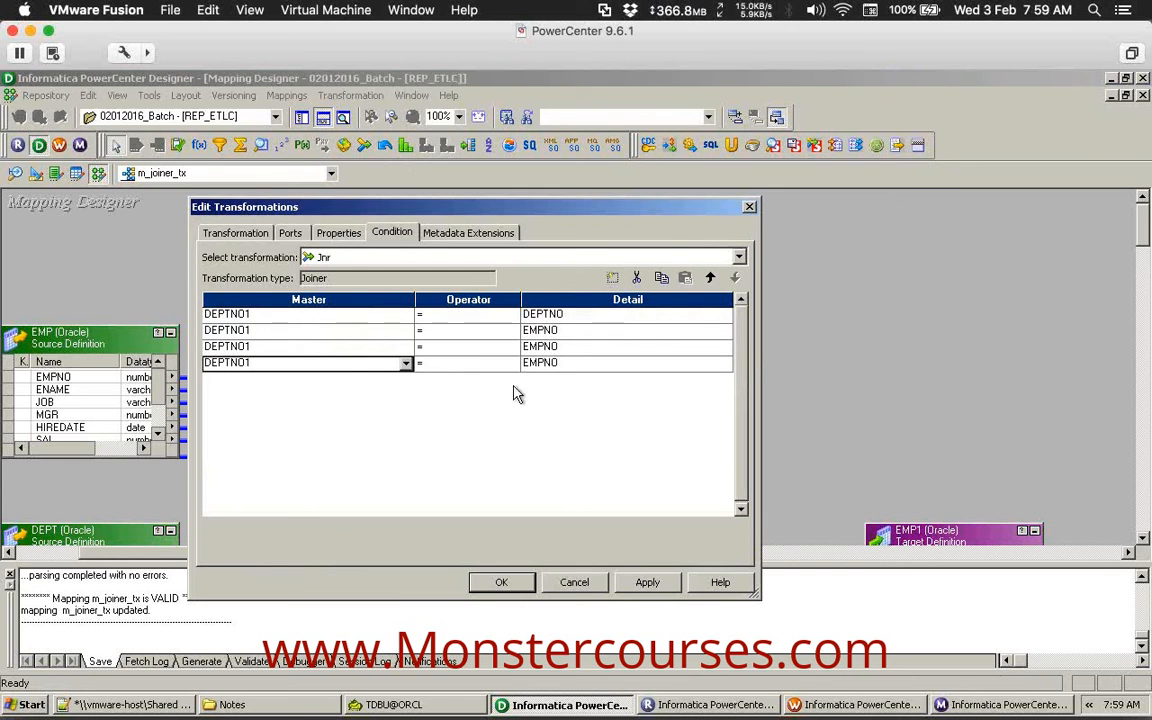
{"action": "left_click", "coordinate": [311, 331]}
{"action": "left_click", "coordinate": [404, 330]}
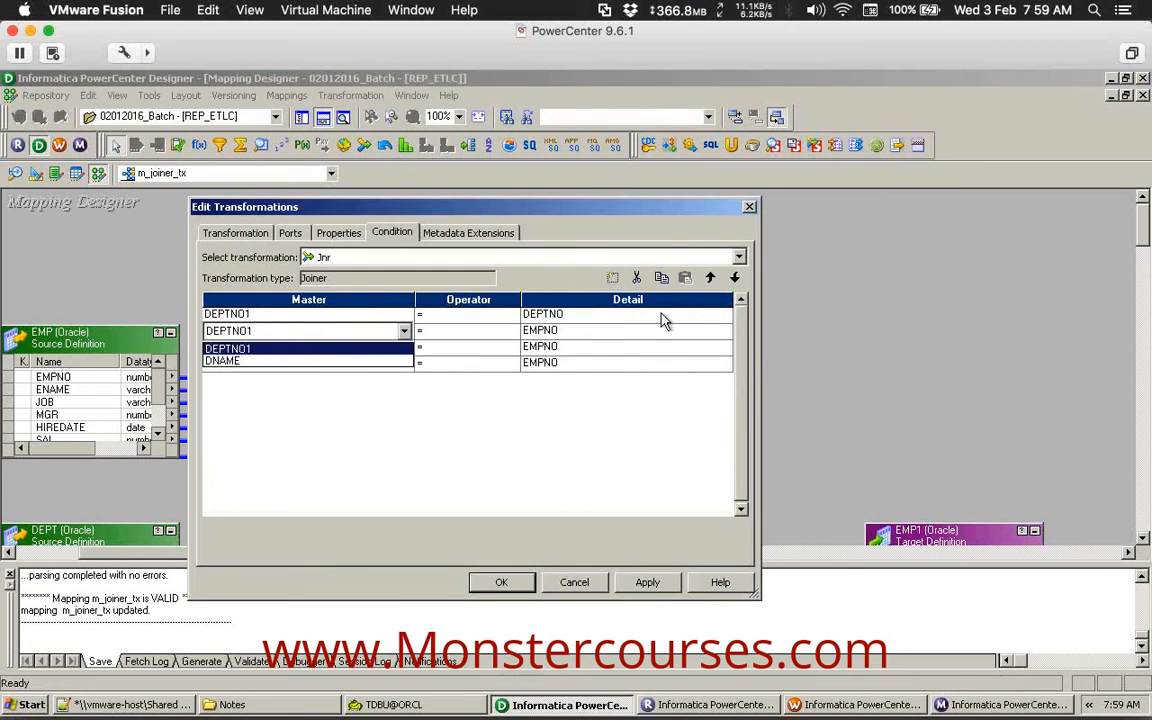
Delete the three extra join conditions, keeping DEPTNO1 = DEPTNO, and close the joiner's editor.
{"action": "left_click", "coordinate": [636, 278]}
{"action": "left_click", "coordinate": [636, 278]}
{"action": "left_click", "coordinate": [636, 278]}
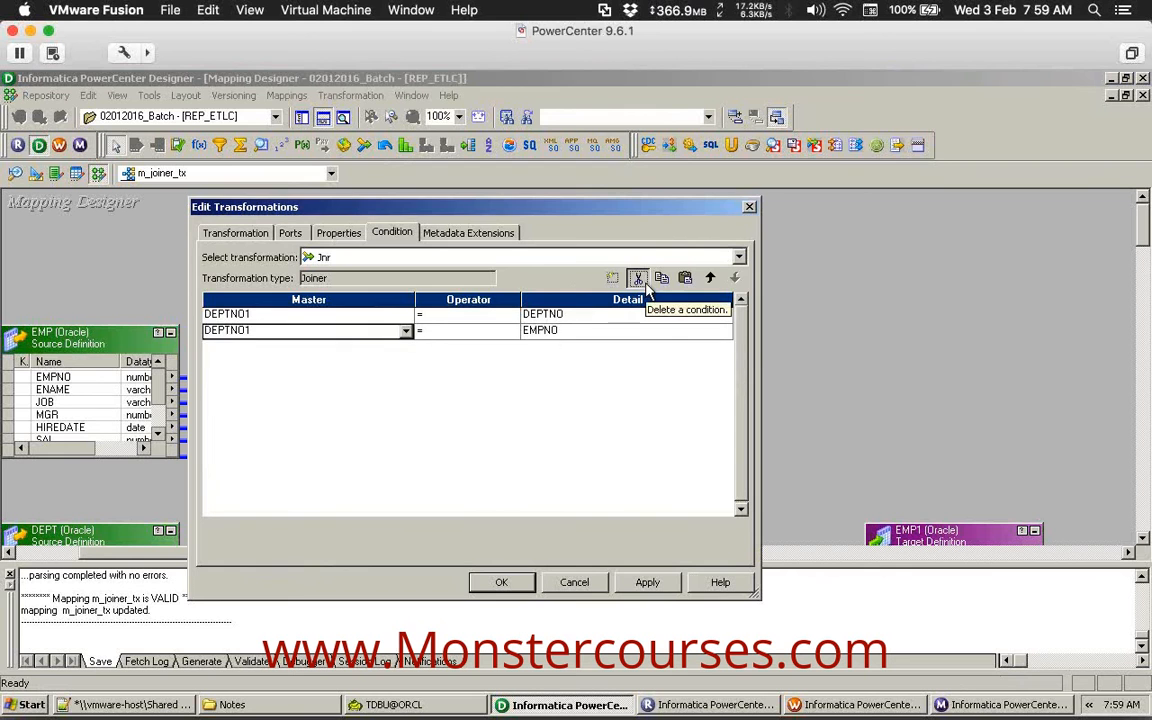
{"action": "left_click", "coordinate": [636, 278]}
{"action": "left_click", "coordinate": [501, 582]}
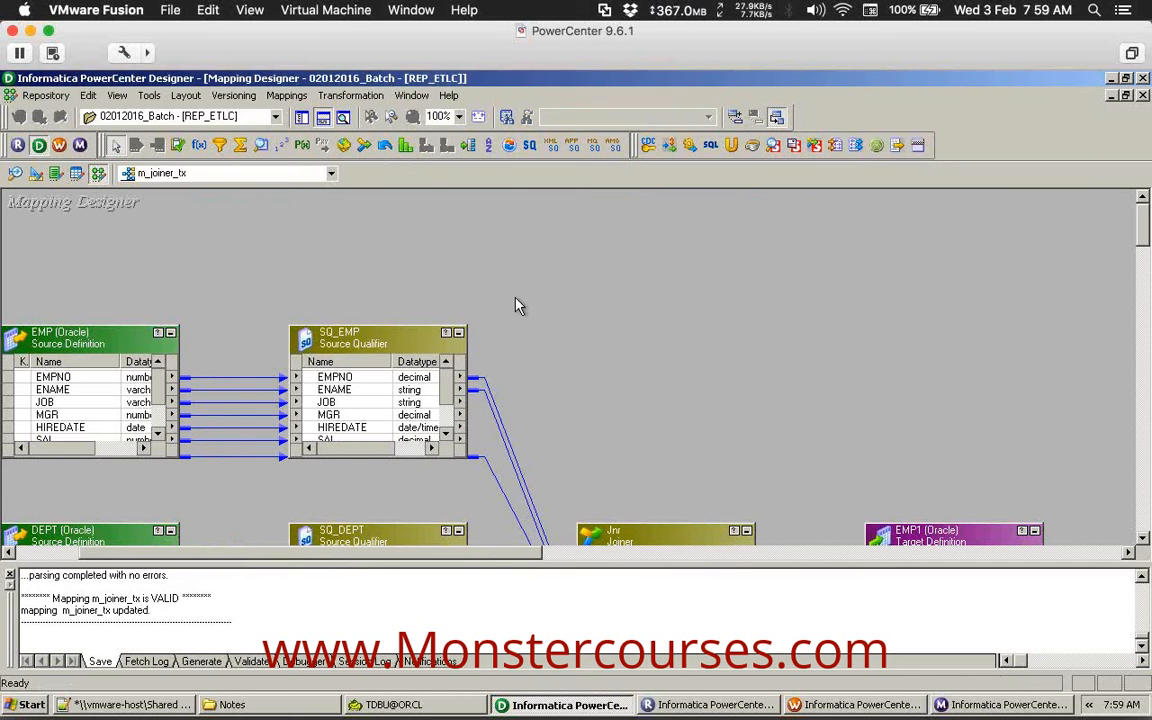
Switch to Workflow Manager, create a workflow named wf_m_joiner_tx and move its Start task lower in the workspace.
{"action": "left_click", "coordinate": [324, 119]}
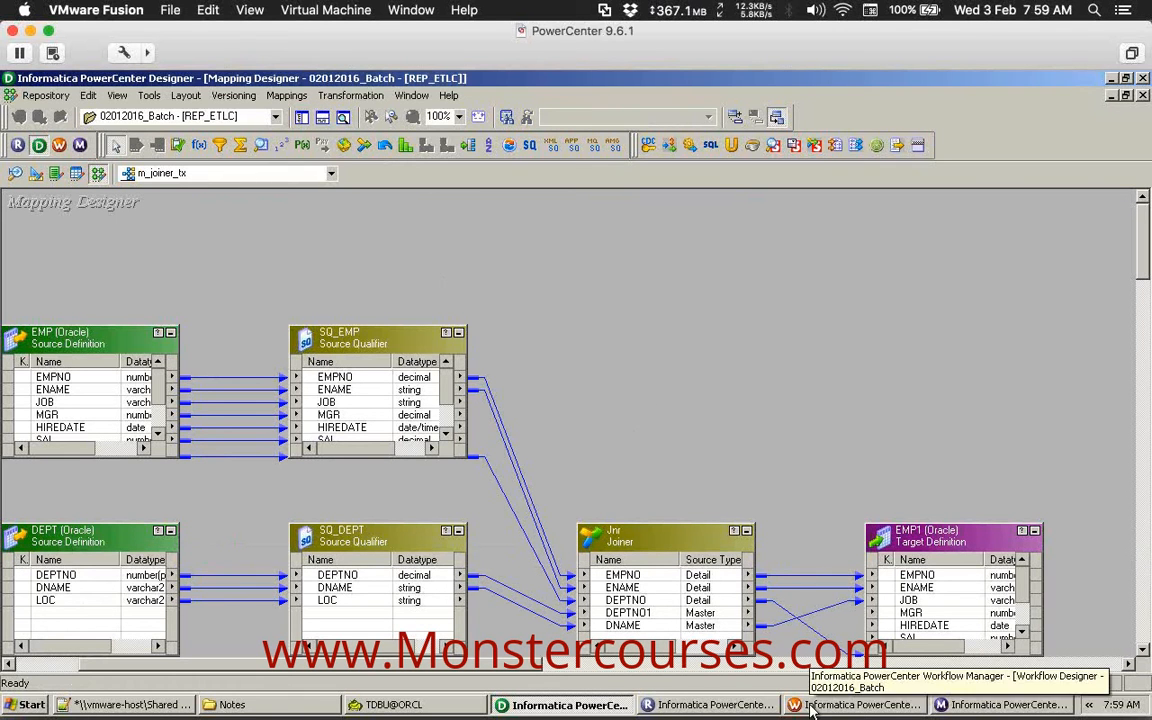
{"action": "left_click", "coordinate": [860, 705]}
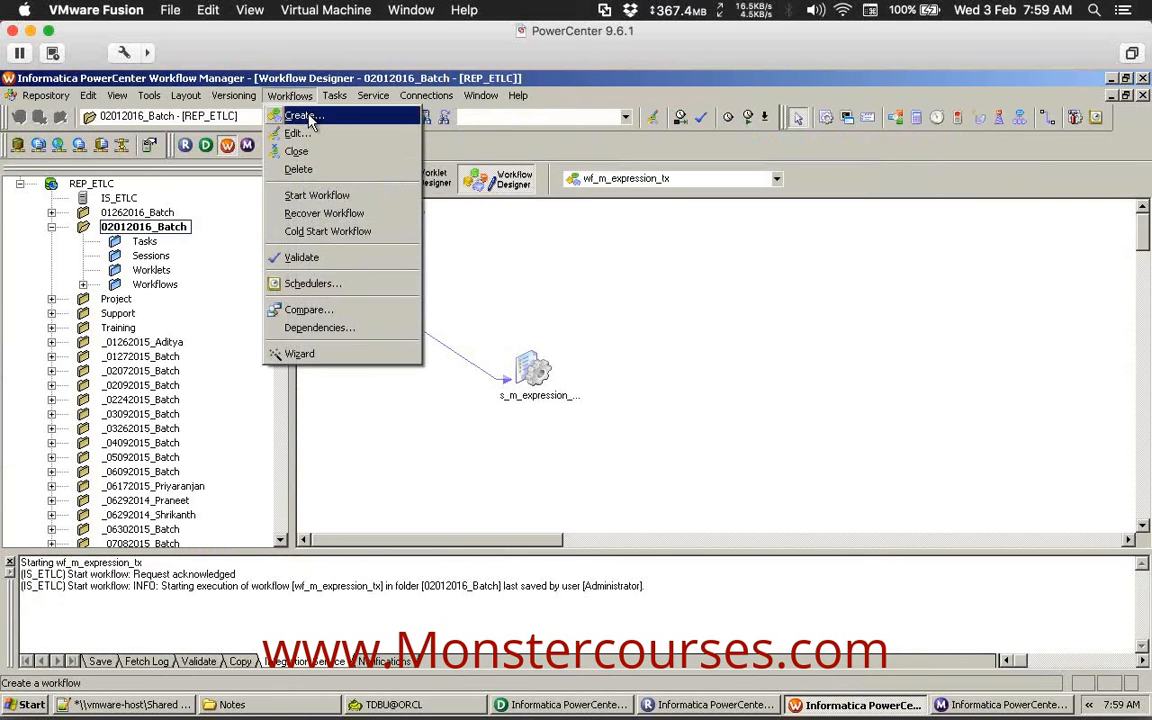
{"action": "left_click", "coordinate": [311, 119]}
{"action": "type", "text": "wf_m_joiner_tx"}
{"action": "key", "text": "Return"}
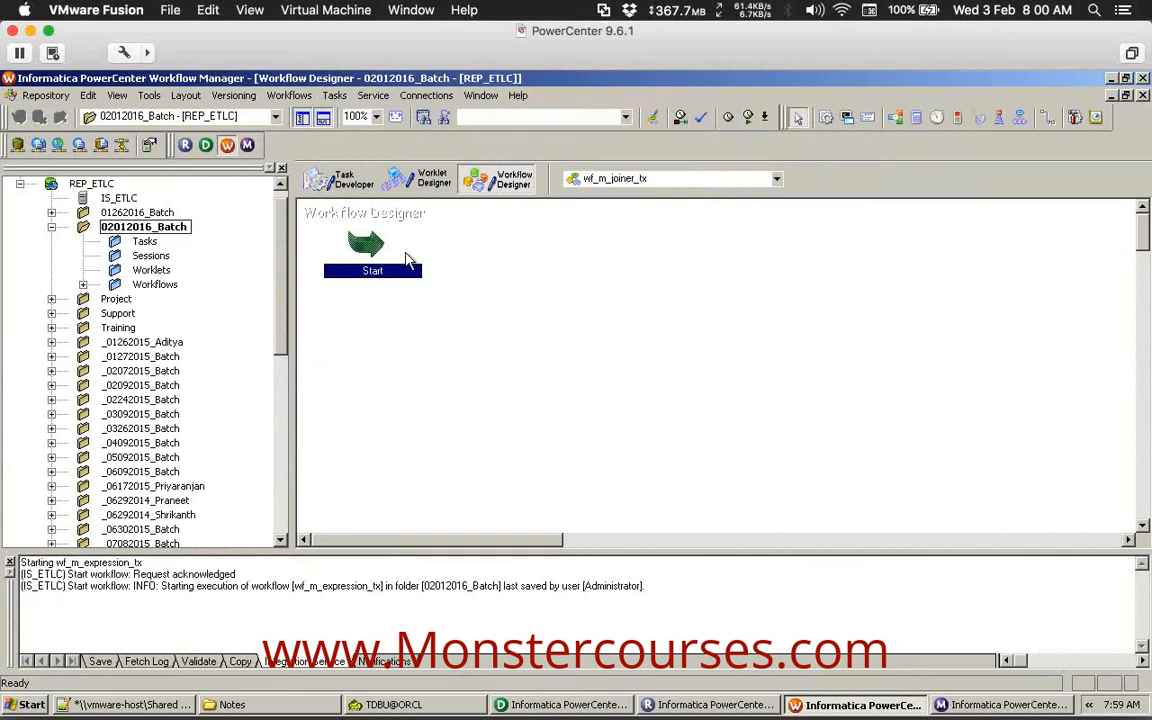
{"action": "left_click_drag", "start_coordinate": [405, 253], "coordinate": [390, 367]}
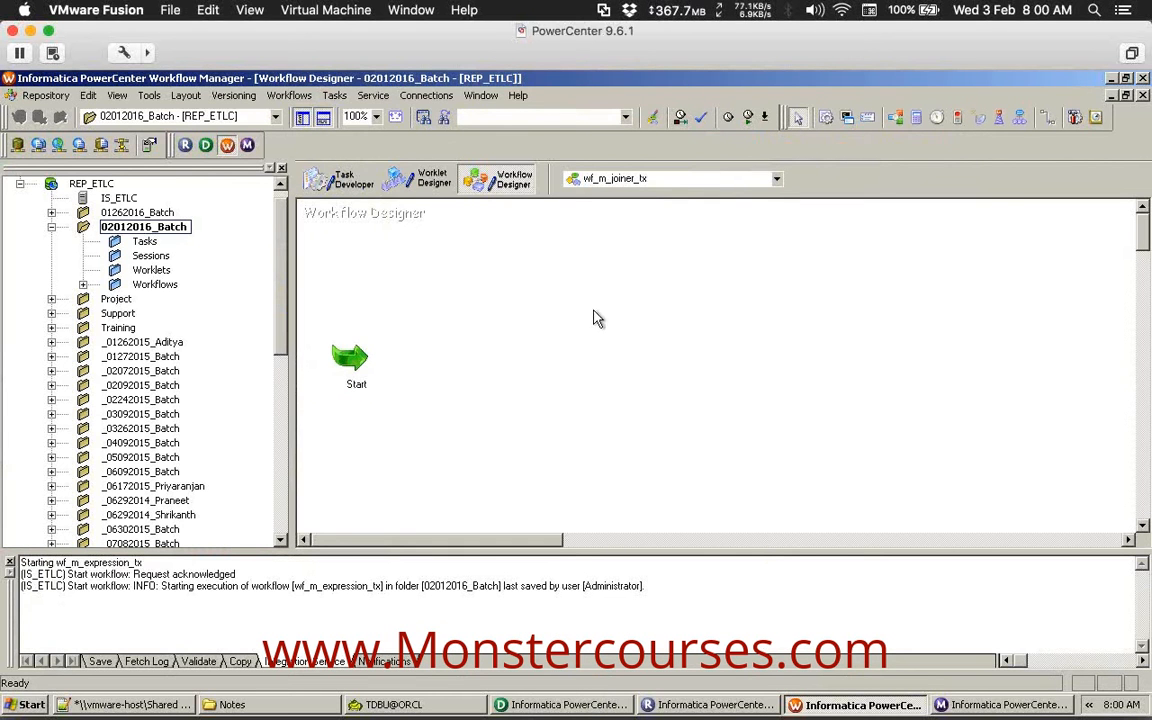
Create a session task named s_m_joiner_tx and associate it with the m_joiner_tx mapping.
{"action": "left_click", "coordinate": [335, 95]}
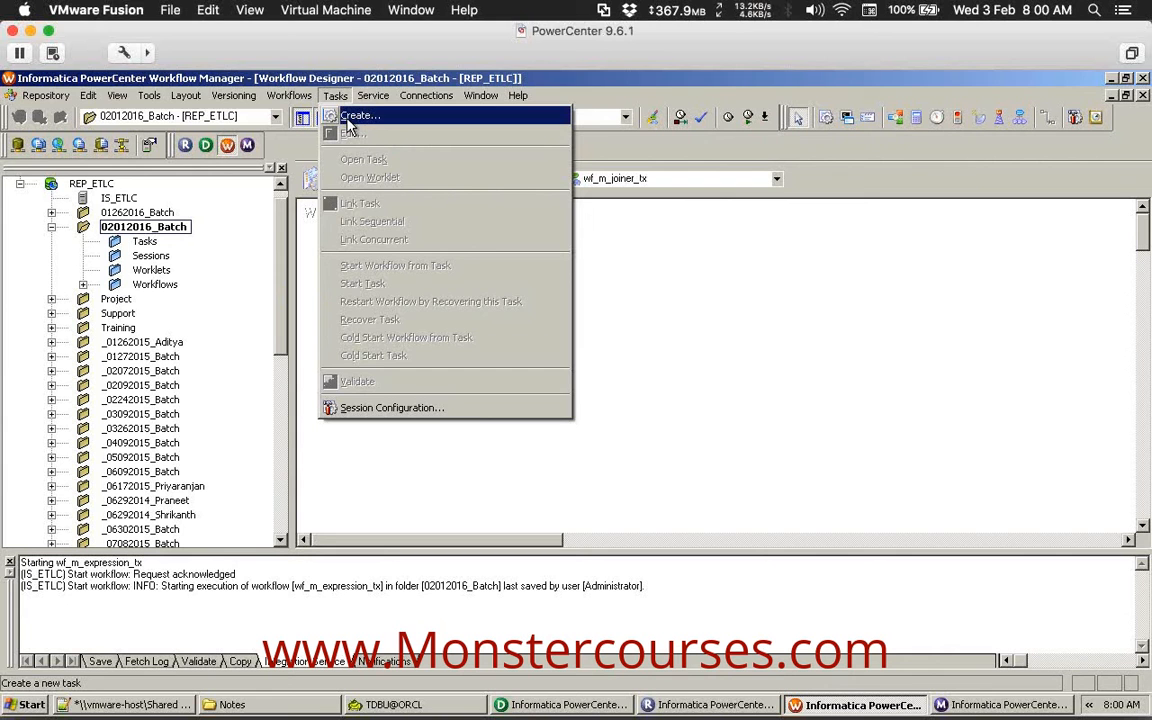
{"action": "left_click", "coordinate": [350, 119]}
{"action": "left_click", "coordinate": [627, 388]}
{"action": "type", "text": "s_m_"}
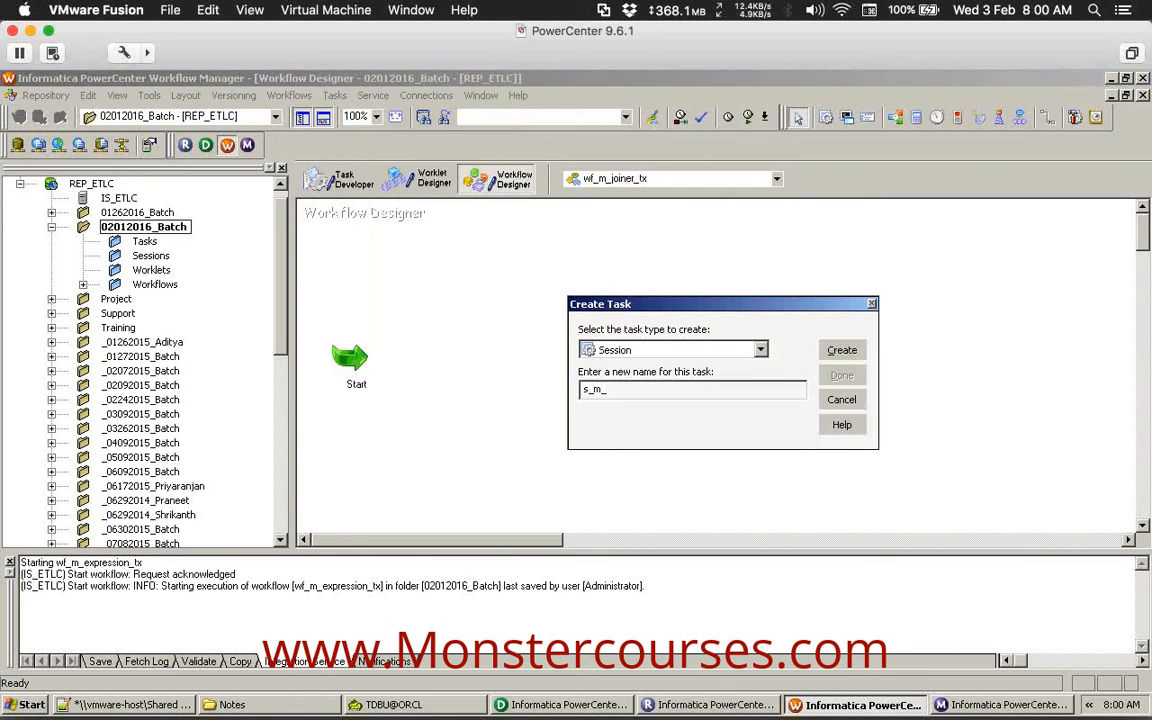
{"action": "type", "text": "joiner_tx"}
{"action": "key", "text": "Return"}
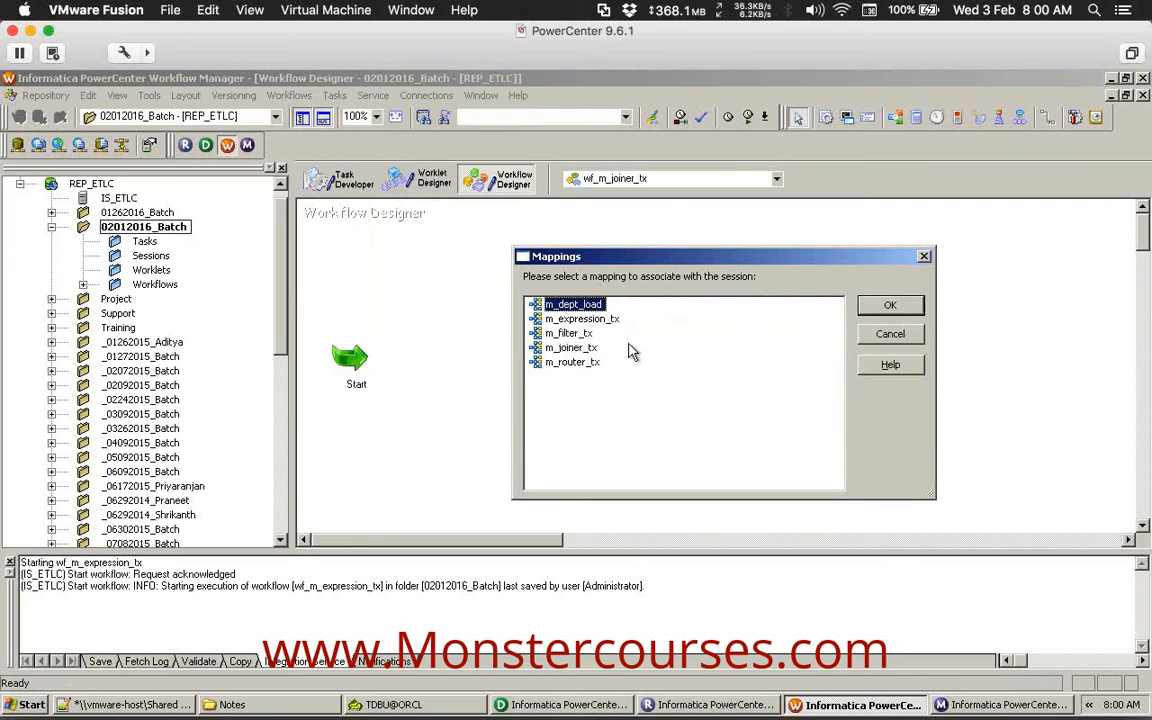
{"action": "left_click", "coordinate": [572, 348]}
{"action": "double_click", "coordinate": [572, 348]}
{"action": "left_click", "coordinate": [841, 375]}
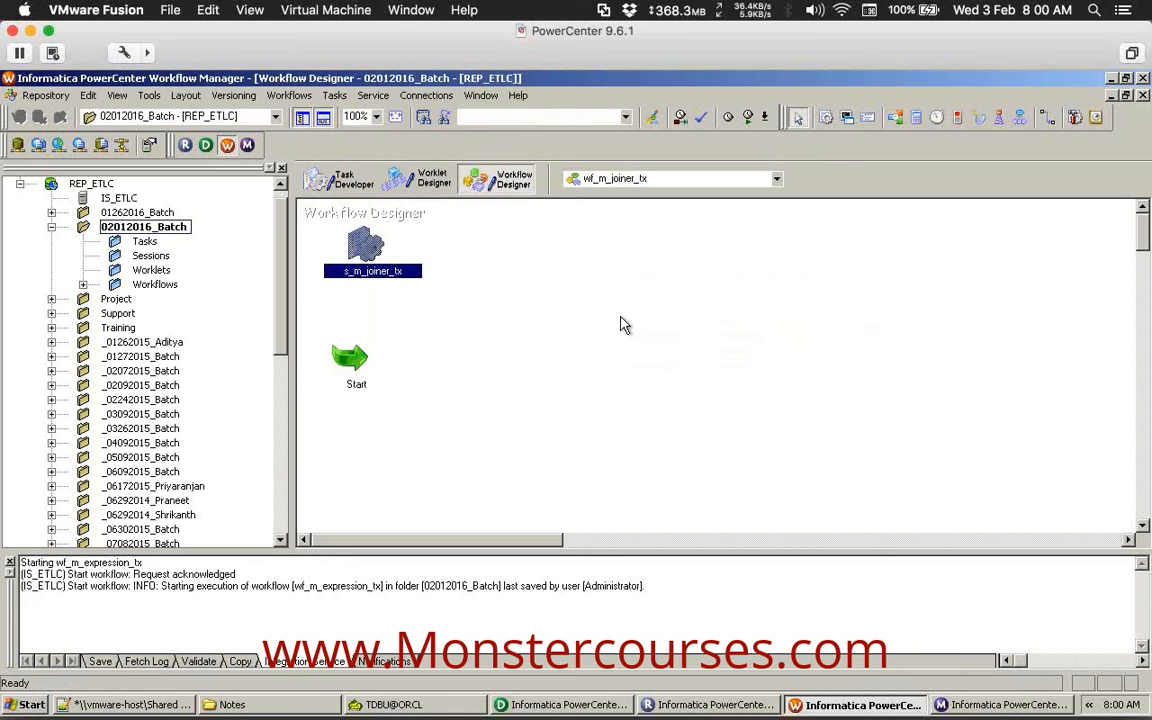
Place the s_m_joiner_tx session to the right of the Start task and link Start to it.
{"action": "left_click_drag", "start_coordinate": [367, 247], "coordinate": [567, 392]}
{"action": "left_click", "coordinate": [466, 321]}
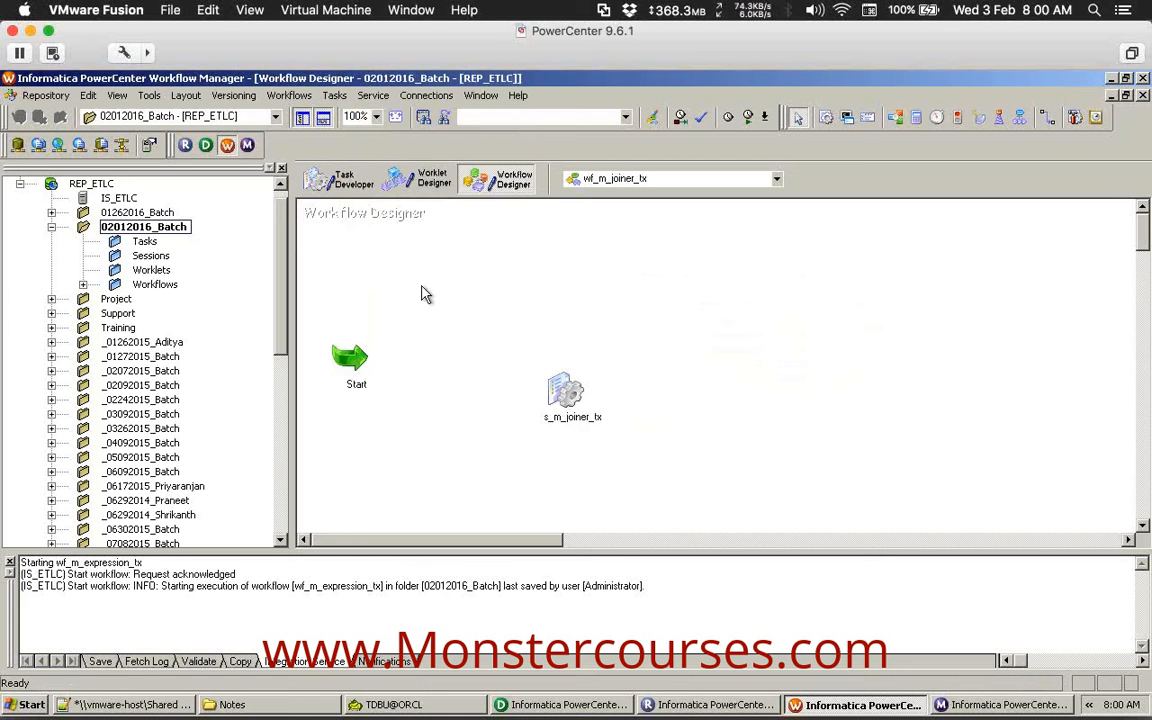
{"action": "left_click", "coordinate": [336, 96]}
{"action": "left_click", "coordinate": [355, 198]}
{"action": "left_click_drag", "start_coordinate": [356, 368], "coordinate": [560, 393]}
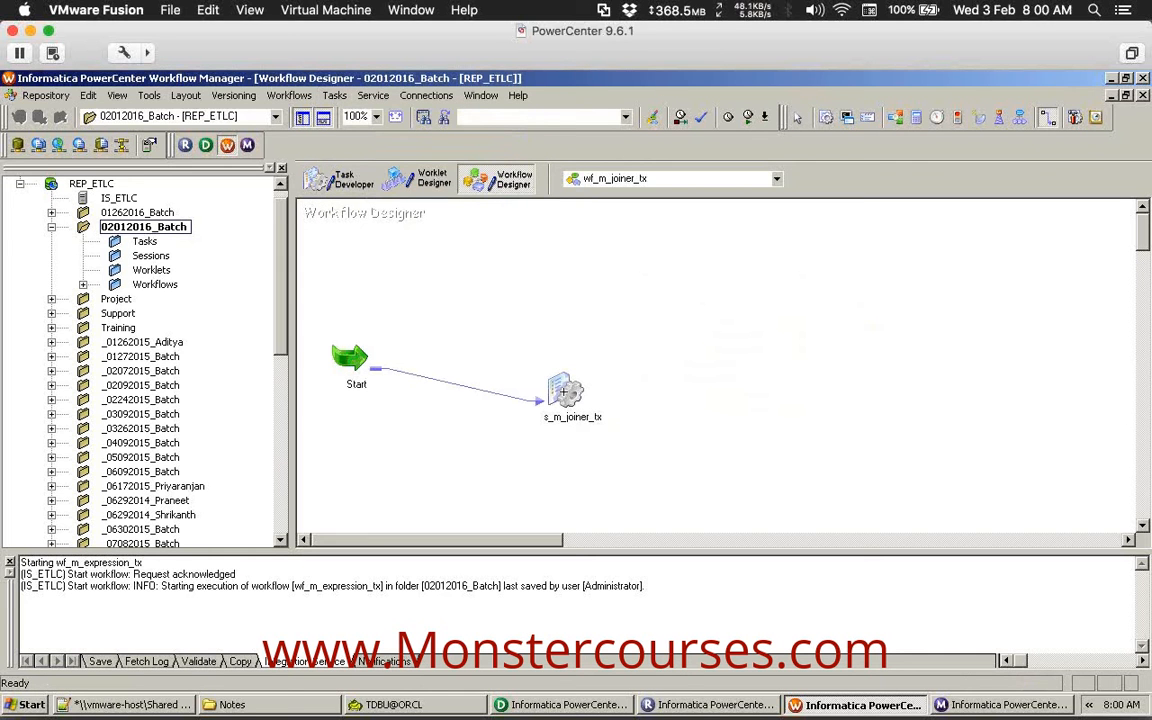
{"action": "left_click", "coordinate": [323, 117]}
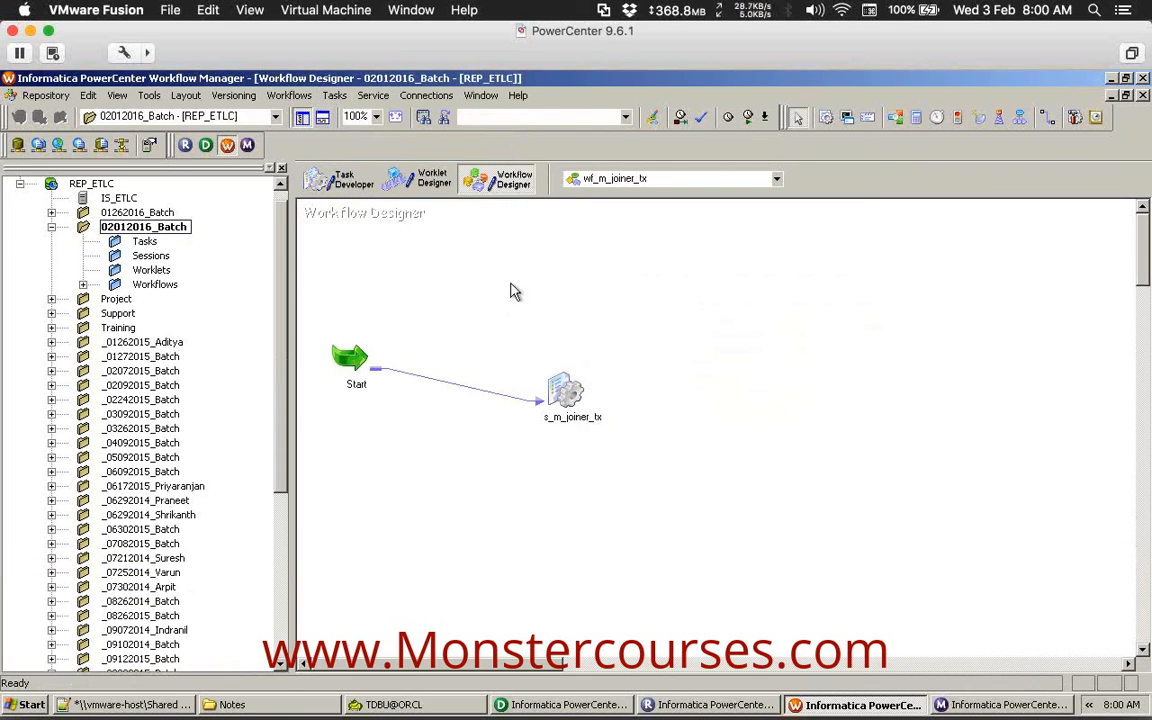
In the s_m_joiner_tx session's mapping settings, set the relational connections of SQ_EMP and SQ_DEPT to sdbu@orcl.
{"action": "left_click", "coordinate": [566, 398]}
{"action": "double_click", "coordinate": [563, 397]}
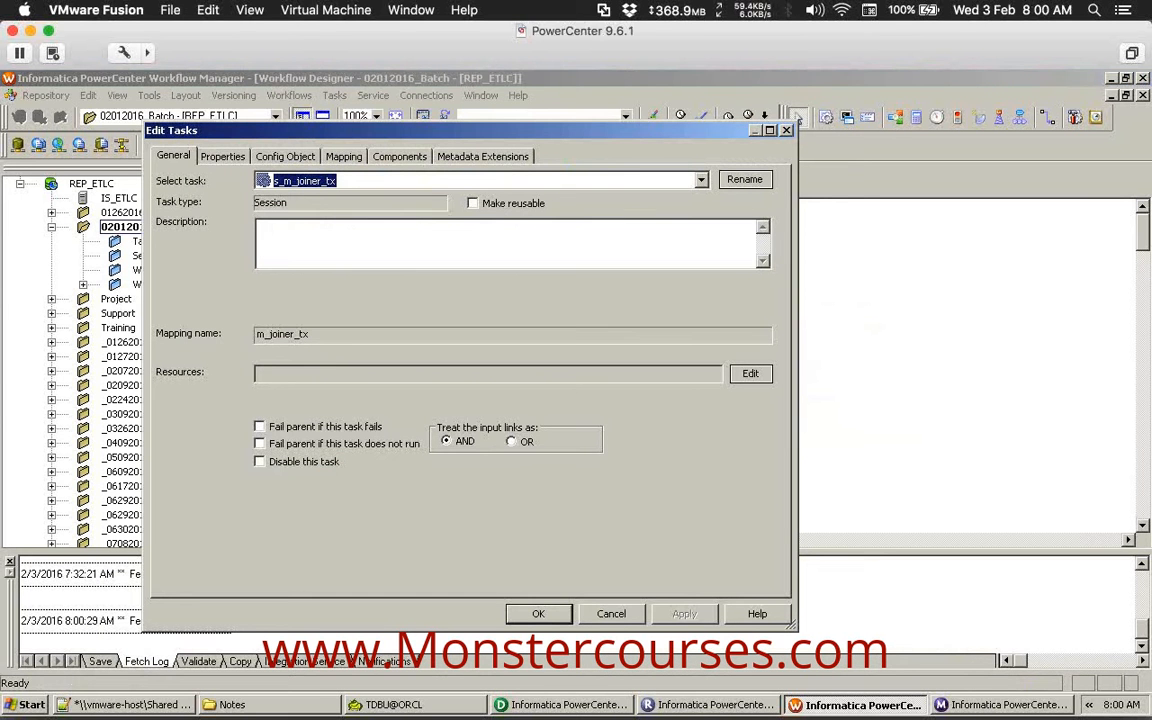
{"action": "left_click", "coordinate": [336, 155]}
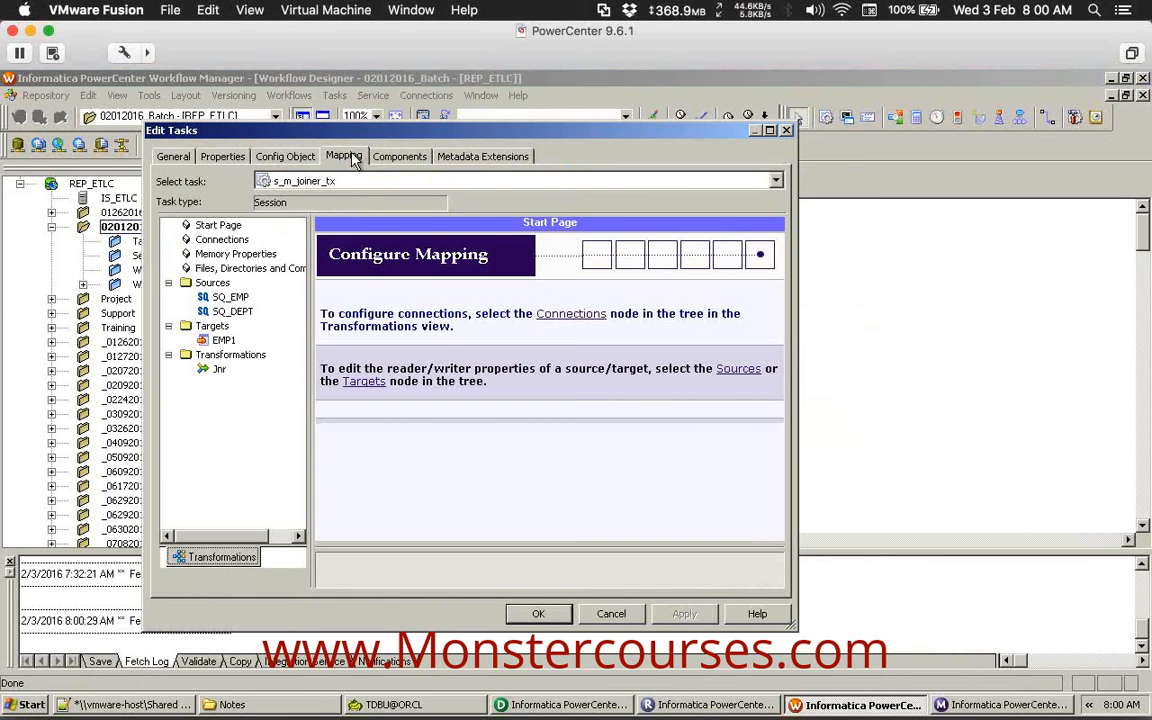
{"action": "left_click", "coordinate": [232, 297]}
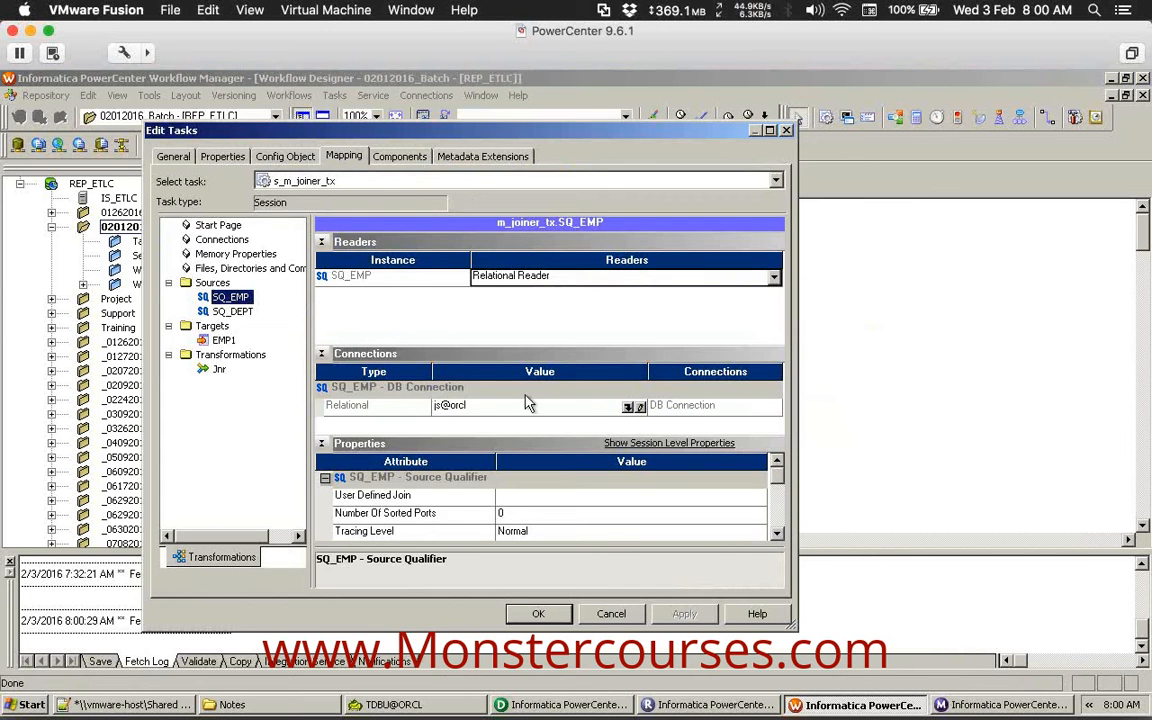
{"action": "left_click", "coordinate": [630, 407]}
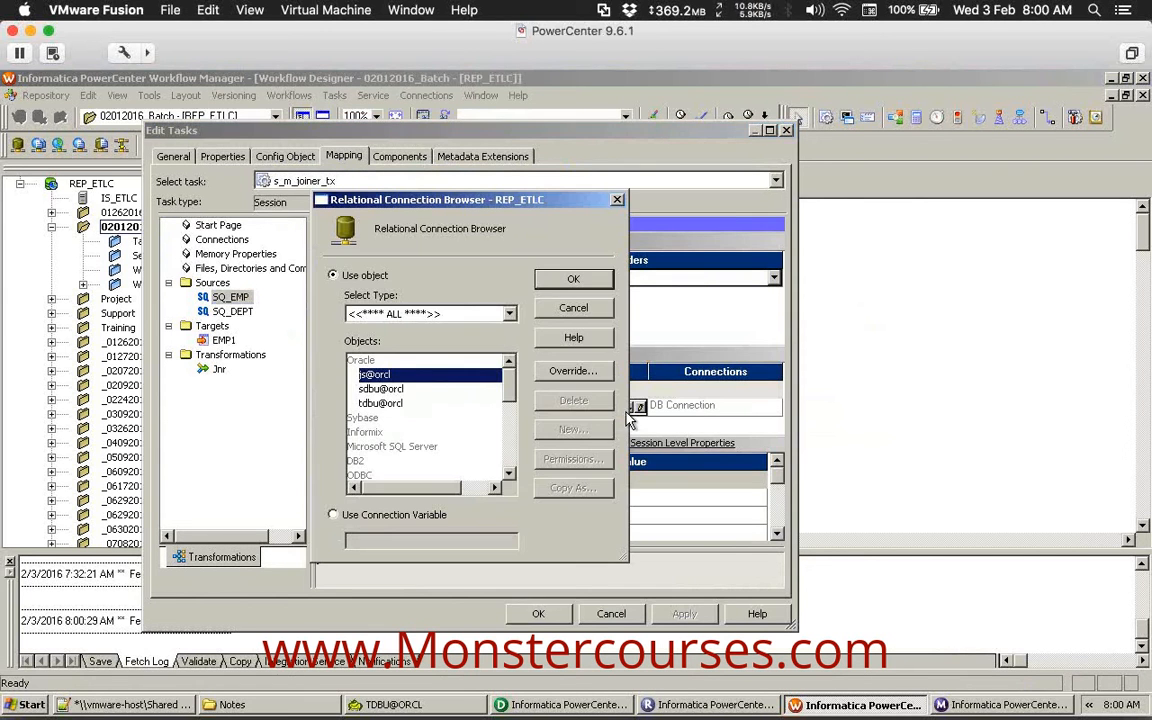
{"action": "double_click", "coordinate": [390, 389]}
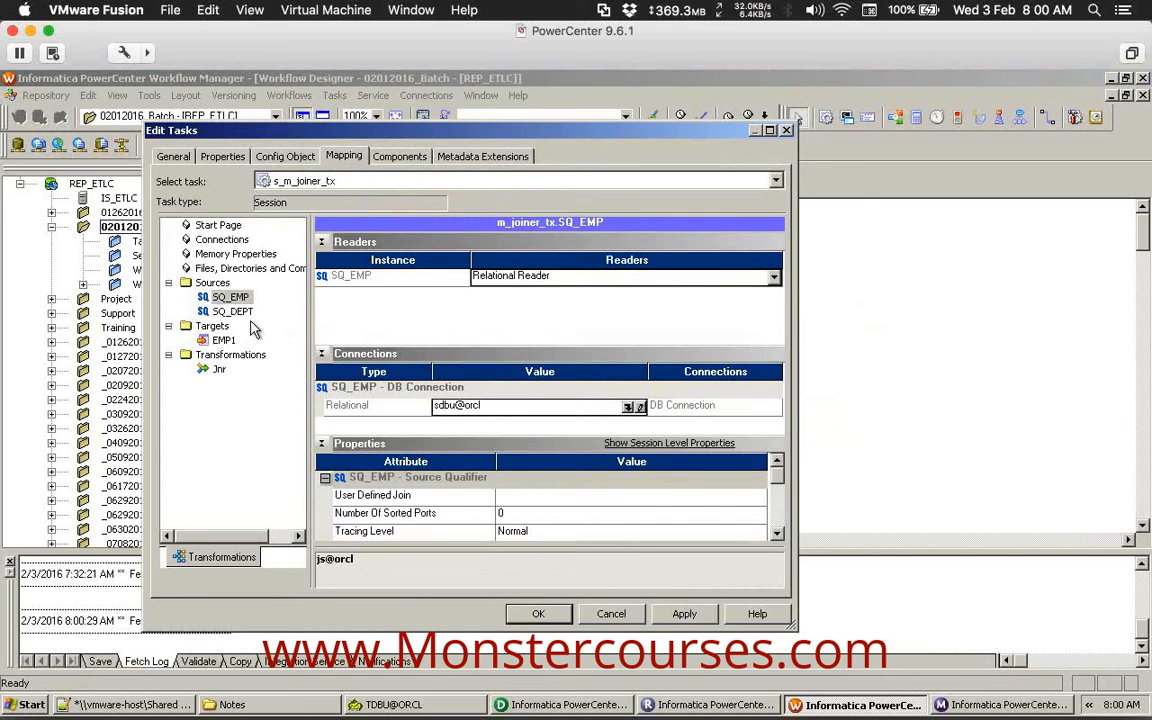
{"action": "left_click", "coordinate": [231, 311]}
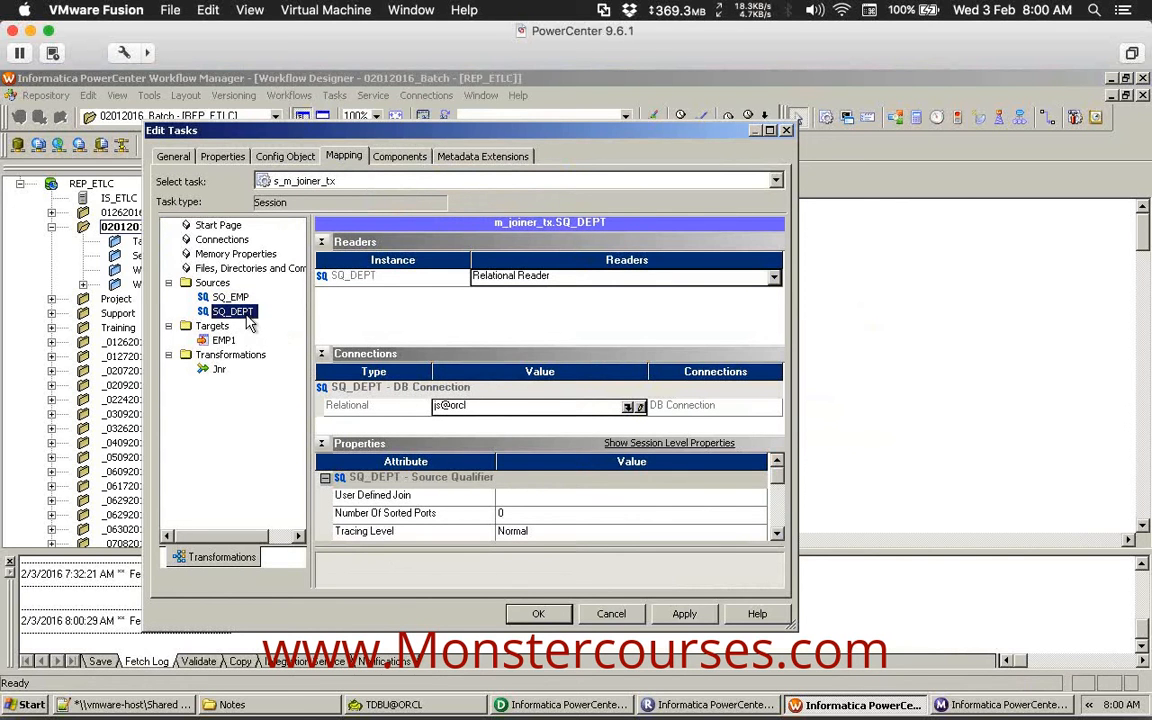
{"action": "left_click", "coordinate": [627, 408]}
{"action": "left_click", "coordinate": [396, 390]}
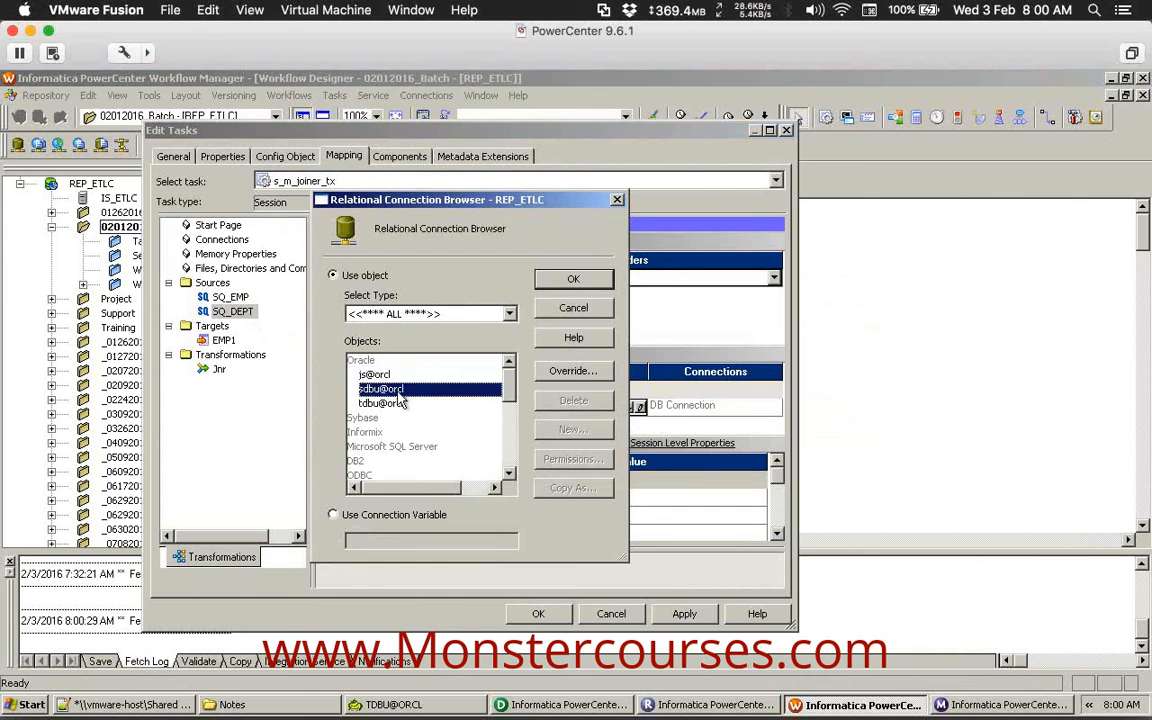
{"action": "double_click", "coordinate": [398, 390]}
Set the EMP1 target's connection to tdbu@orcl, enable its truncate target table option, and apply the session changes.
{"action": "left_click", "coordinate": [220, 340]}
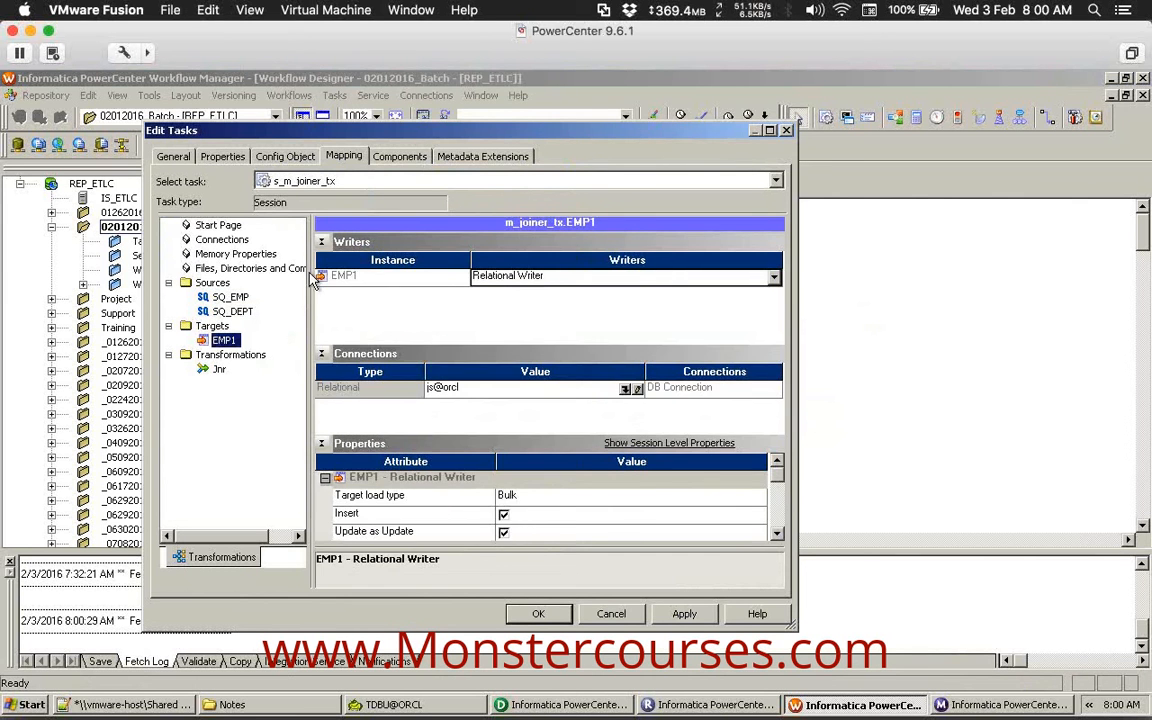
{"action": "left_click", "coordinate": [321, 242]}
{"action": "left_click", "coordinate": [632, 296]}
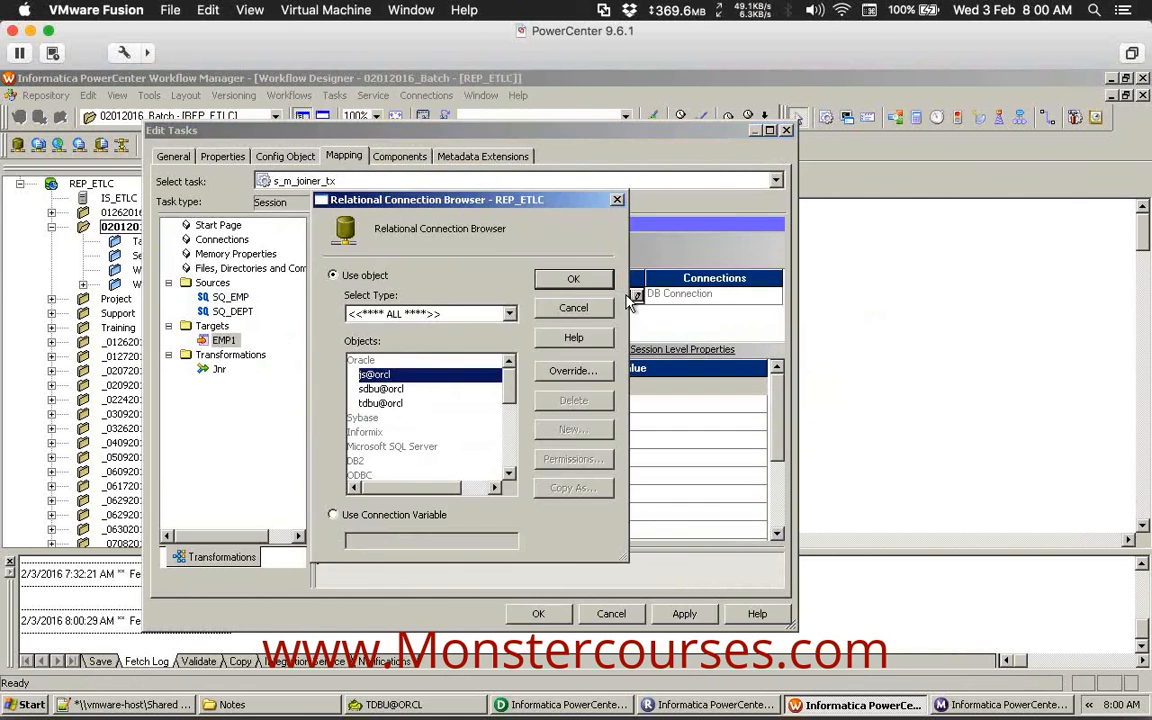
{"action": "double_click", "coordinate": [380, 403]}
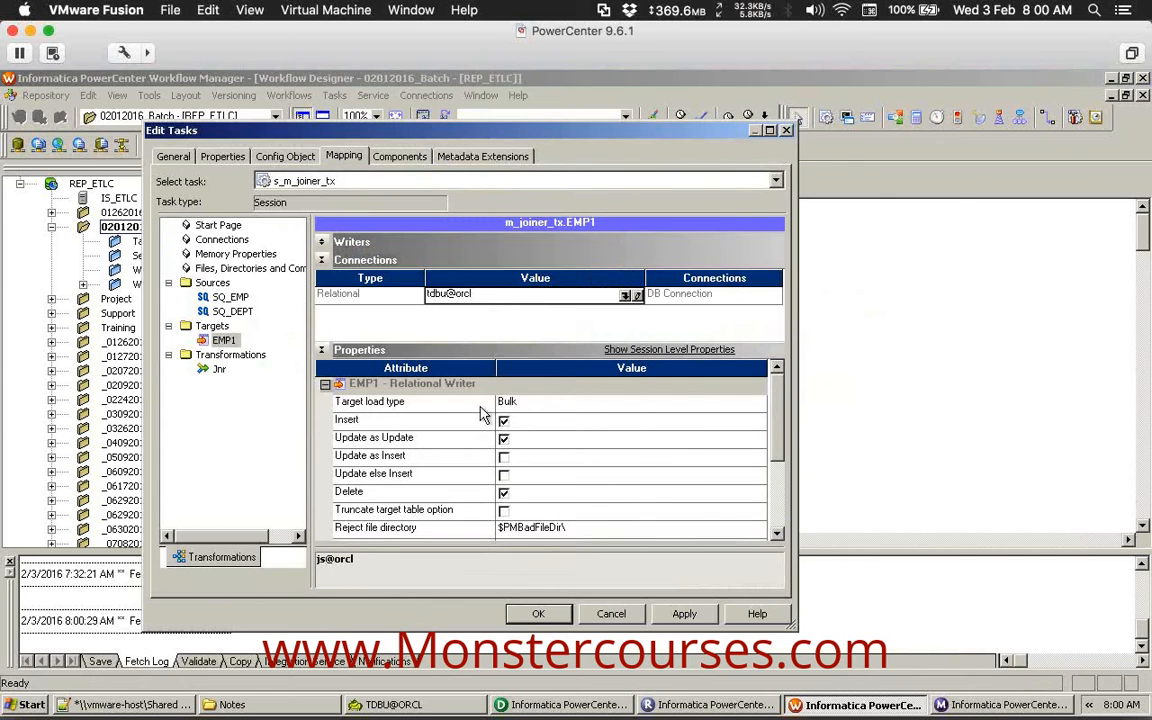
{"action": "left_click", "coordinate": [503, 510]}
{"action": "left_click", "coordinate": [684, 614]}
{"action": "left_click", "coordinate": [538, 614]}
Save wf_m_joiner_tx, check its validation result and start the workflow.
{"action": "left_click", "coordinate": [505, 468]}
{"action": "key", "text": "ctrl+s"}
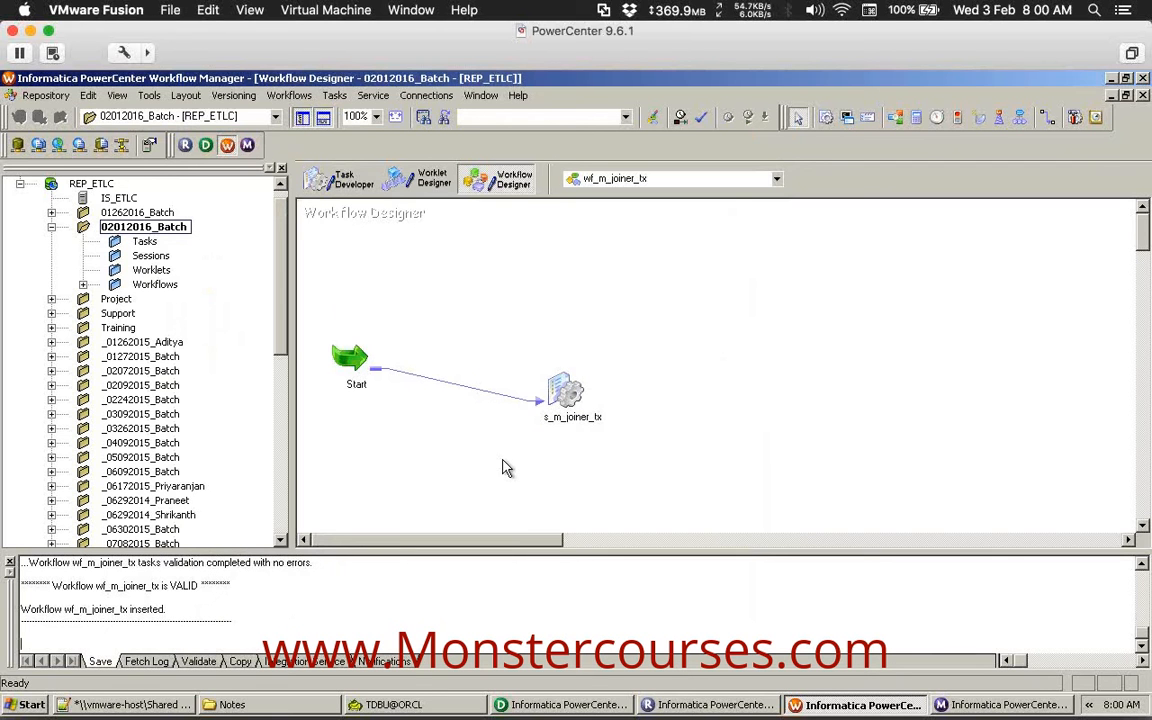
{"action": "left_click_drag", "start_coordinate": [214, 585], "coordinate": [83, 591]}
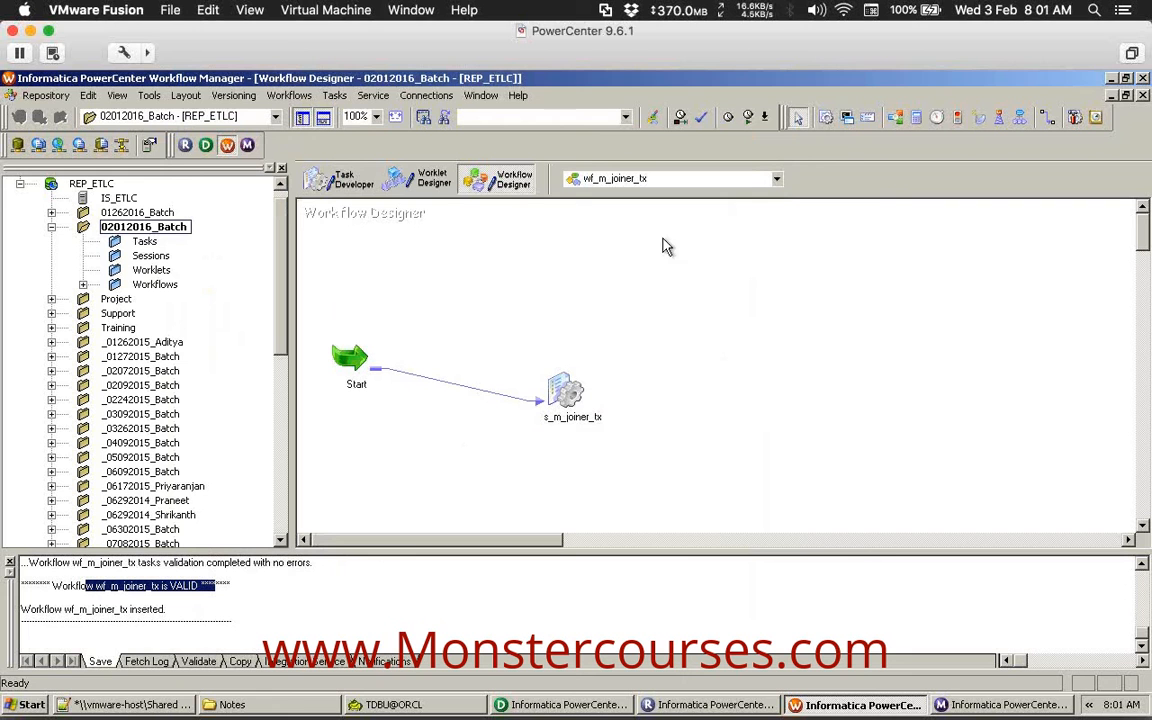
{"action": "left_click", "coordinate": [755, 121]}
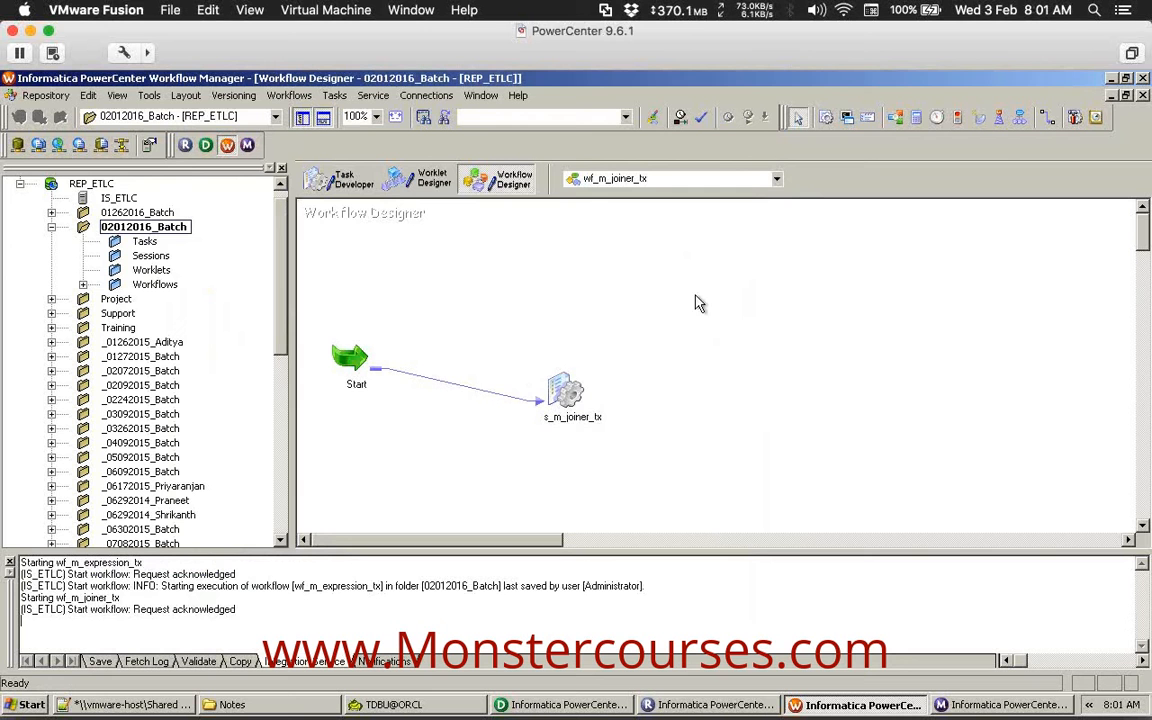
Switch to Workflow Monitor and examine the source and target row statistics of the s_m_joiner_tx run.
{"action": "key", "text": "alt+Tab"}
{"action": "key", "text": "alt+Tab"}
{"action": "key", "text": "alt+Tab"}
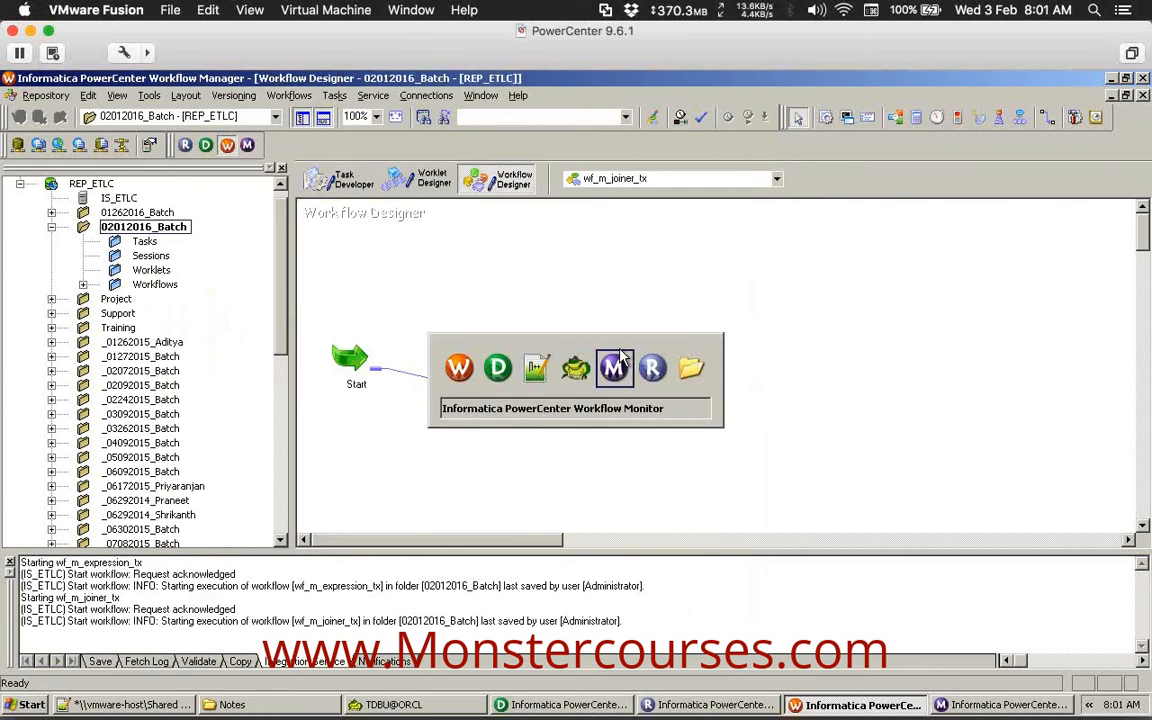
{"action": "key", "text": "alt+Tab"}
{"action": "left_click", "coordinate": [288, 236]}
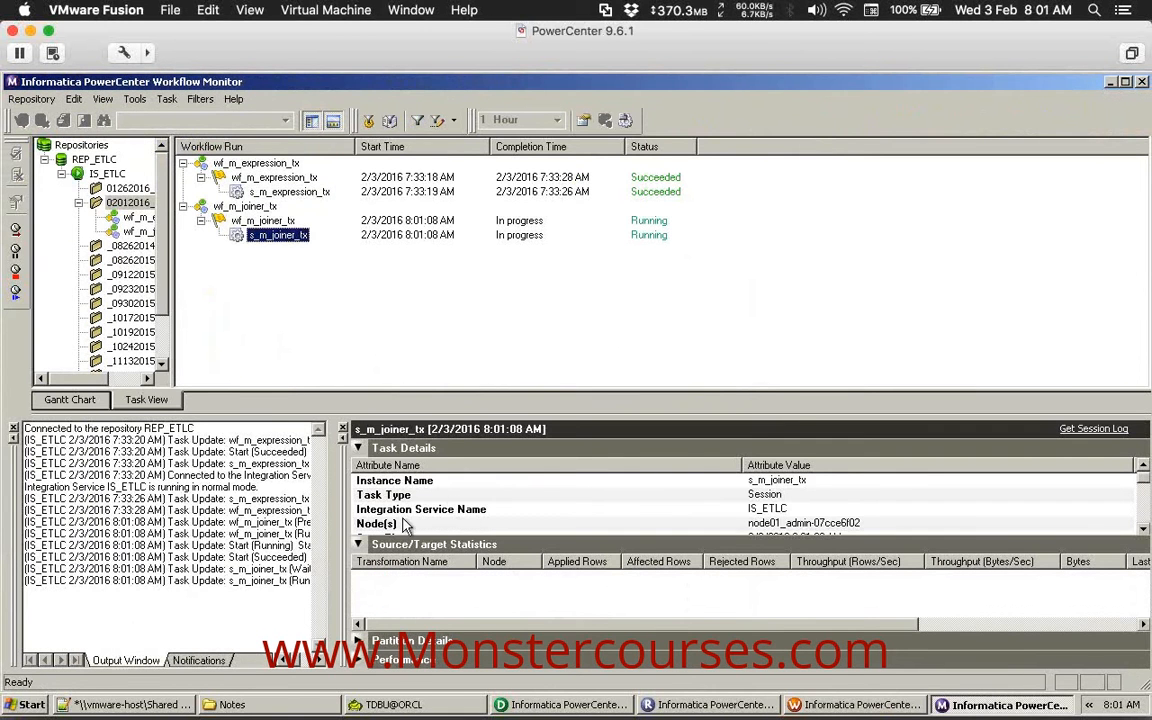
{"action": "left_click", "coordinate": [486, 449]}
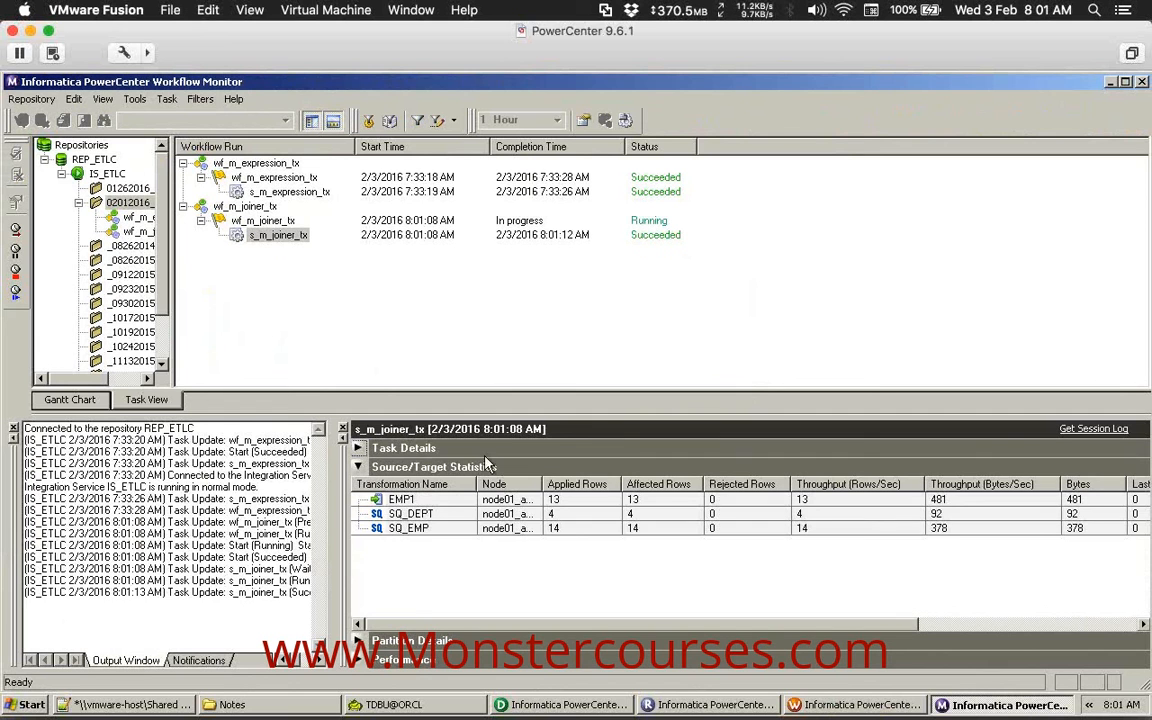
{"action": "left_click", "coordinate": [399, 531]}
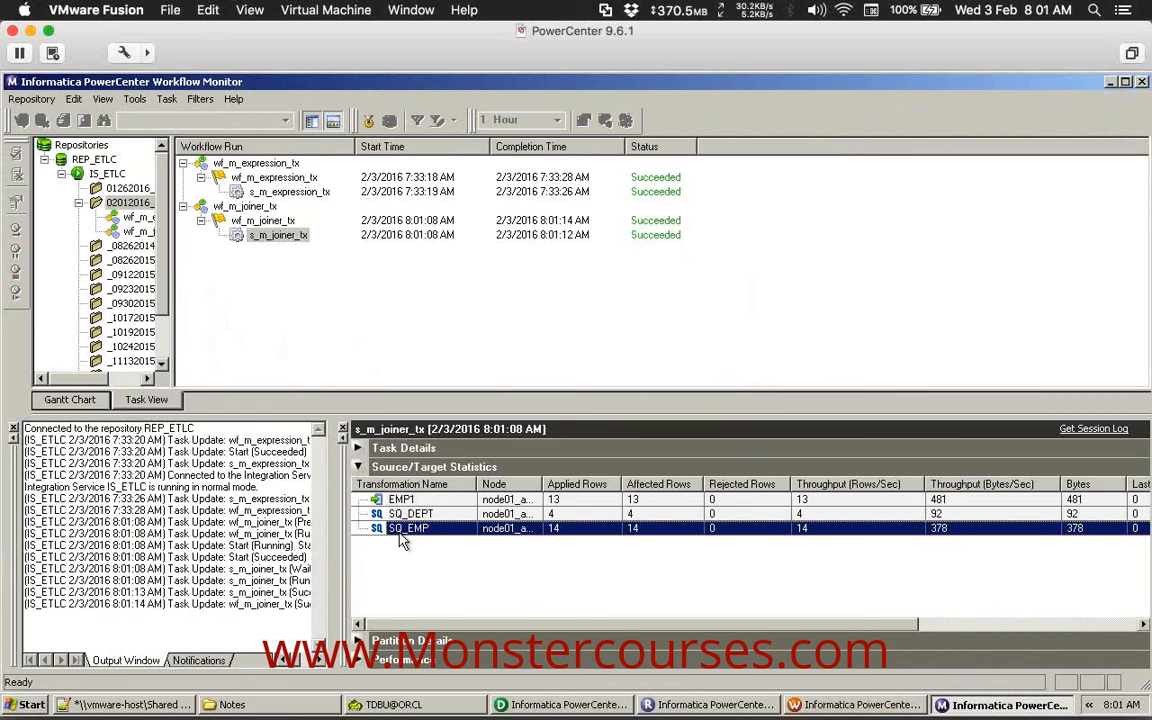
{"action": "left_click", "coordinate": [451, 502]}
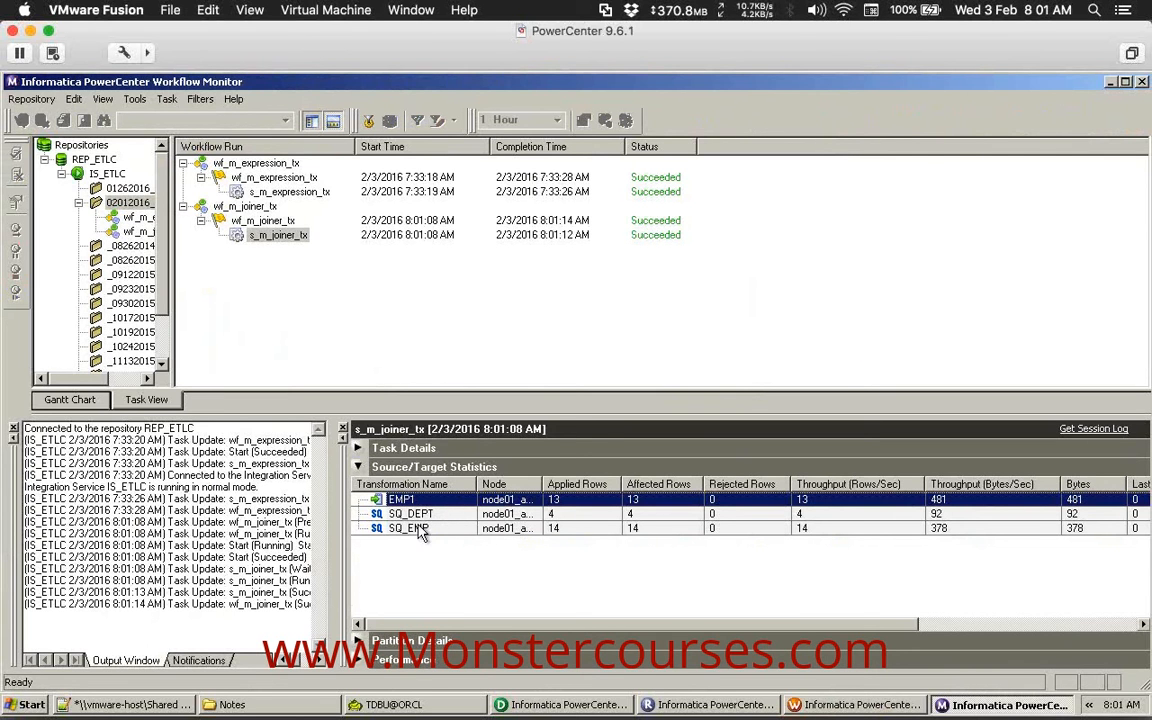
Switch to Toad, refresh the data of the TDBU EMP table and widen the JOB column to read its values.
{"action": "left_click", "coordinate": [390, 706]}
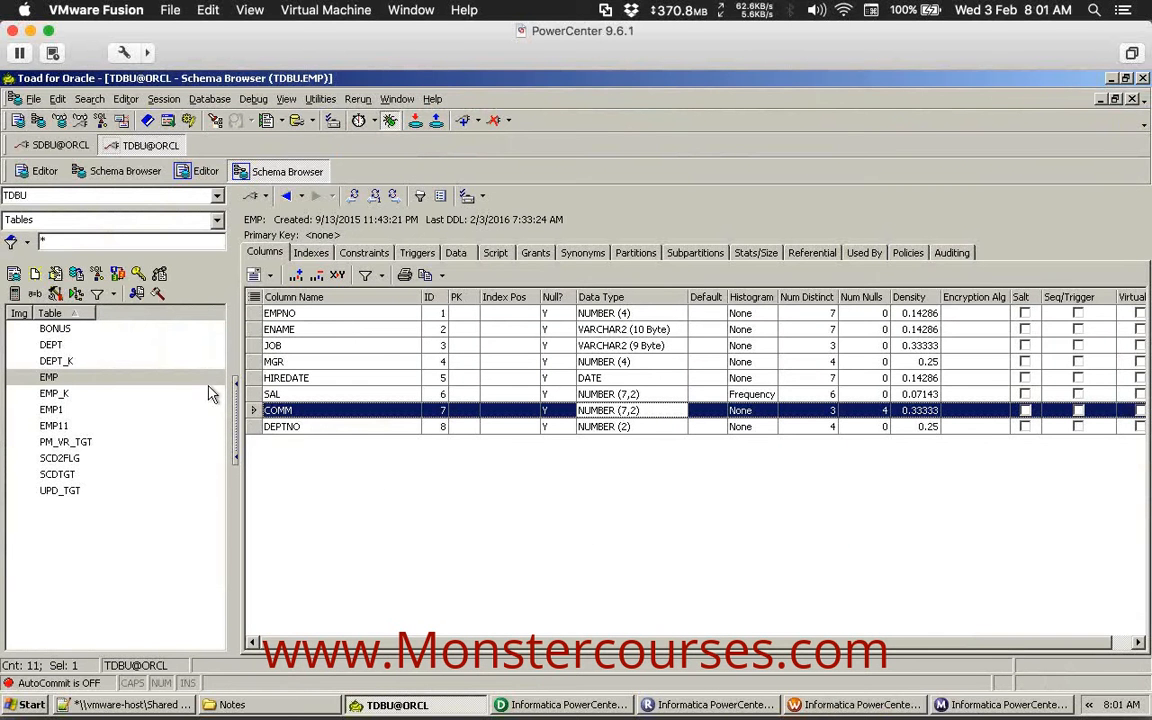
{"action": "left_click", "coordinate": [456, 252]}
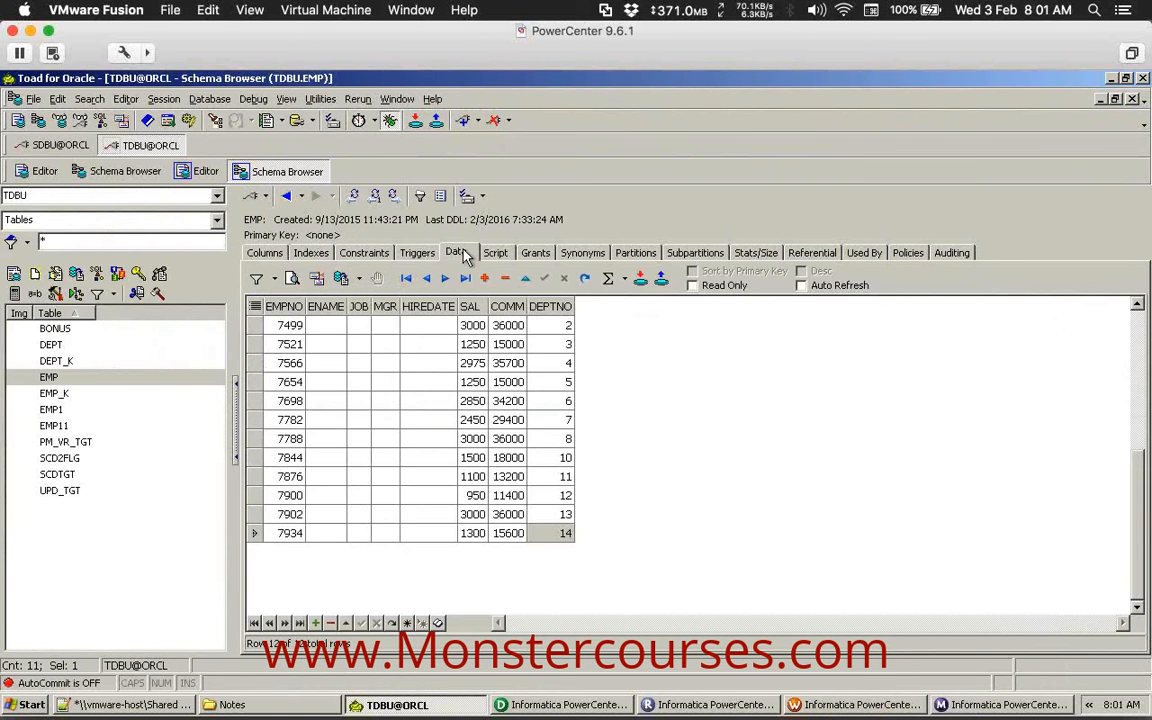
{"action": "left_click", "coordinate": [392, 195]}
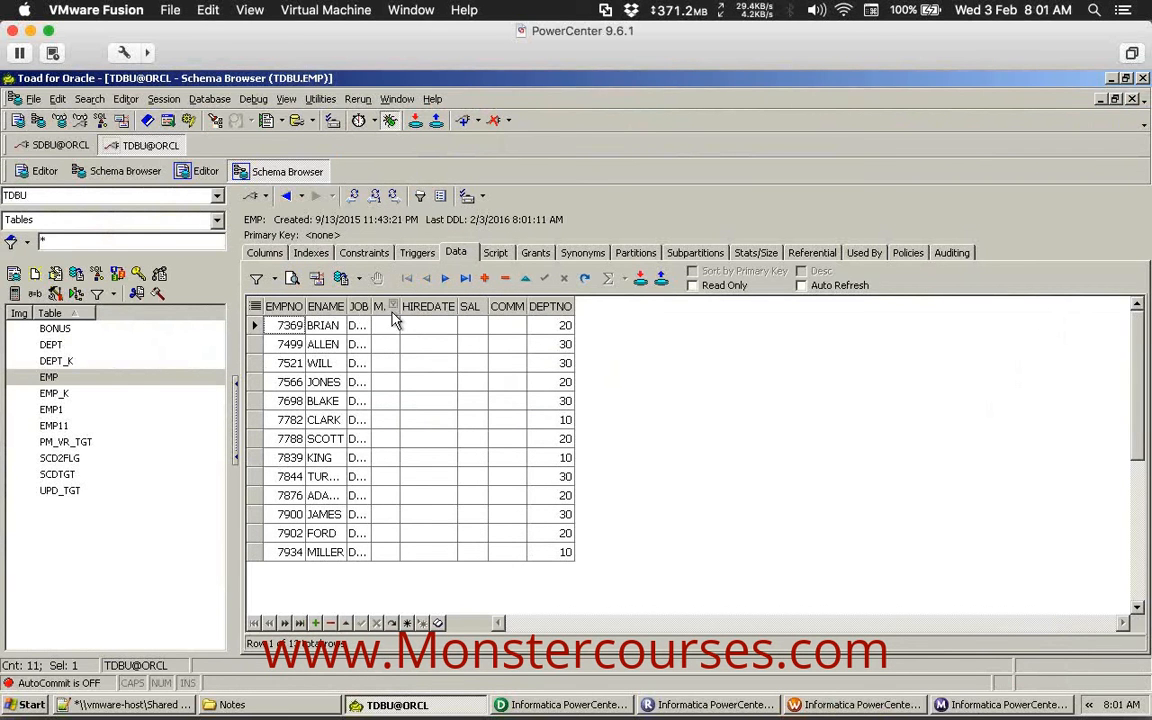
{"action": "left_click_drag", "start_coordinate": [370, 313], "coordinate": [462, 310]}
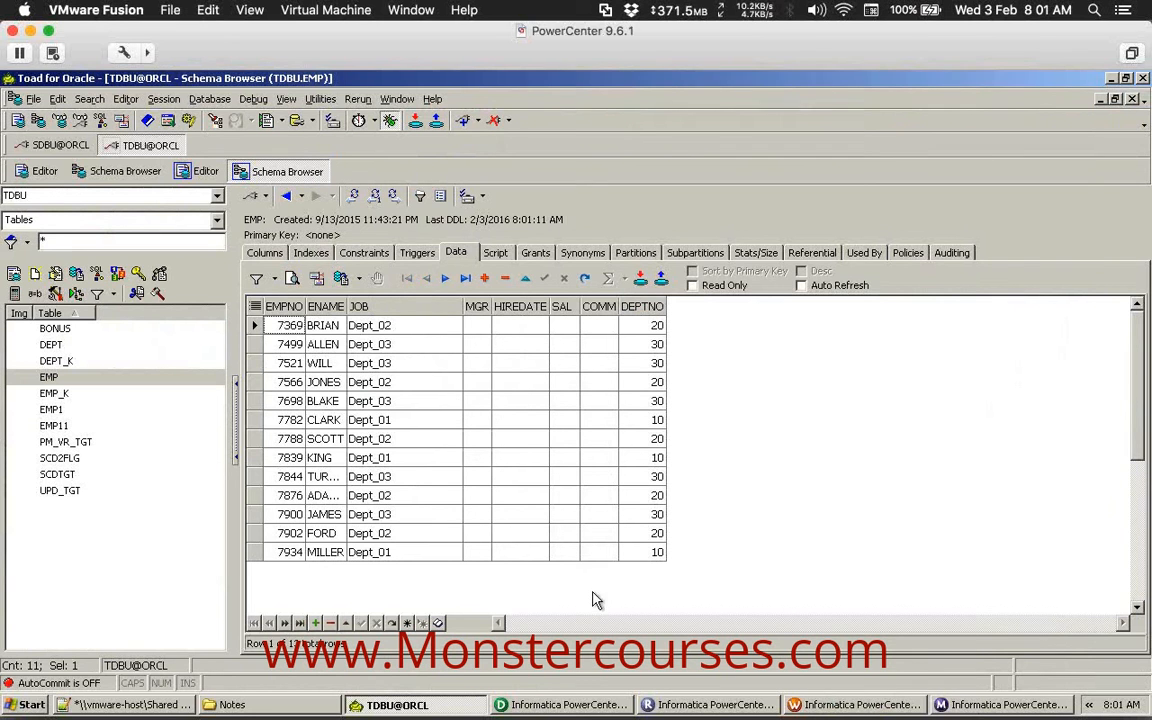
Switch back to Designer and reopen the Jnr joiner to review its join condition.
{"action": "left_click", "coordinate": [581, 709]}
{"action": "scroll", "coordinate": [679, 387], "scroll_direction": "down", "scroll_amount": 2}
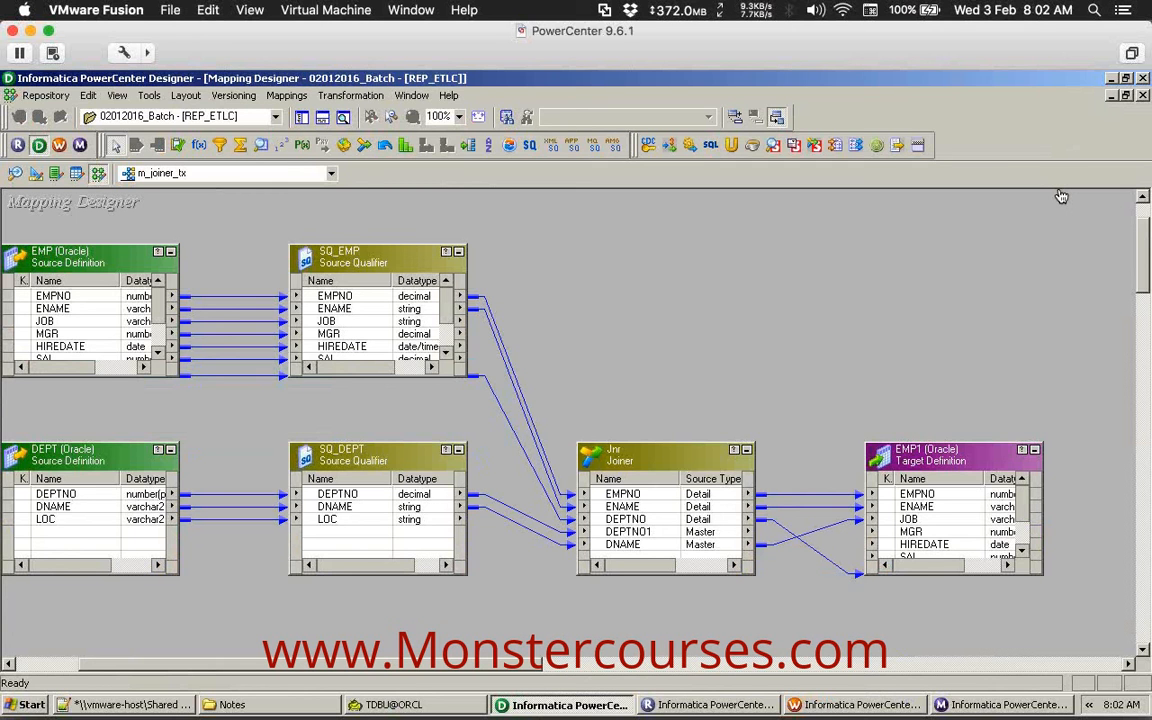
{"action": "double_click", "coordinate": [648, 444]}
{"action": "left_click", "coordinate": [388, 233]}
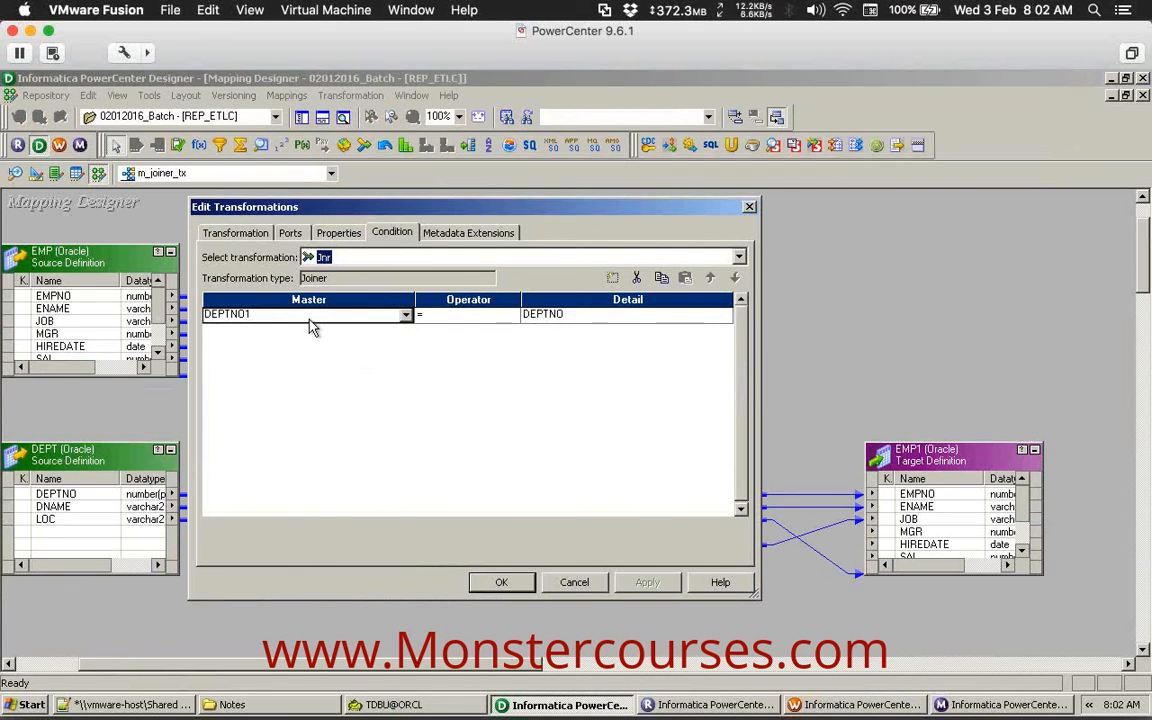
Try adding a second join condition row to the Jnr joiner and close its editor without keeping the change.
{"action": "left_click", "coordinate": [612, 277]}
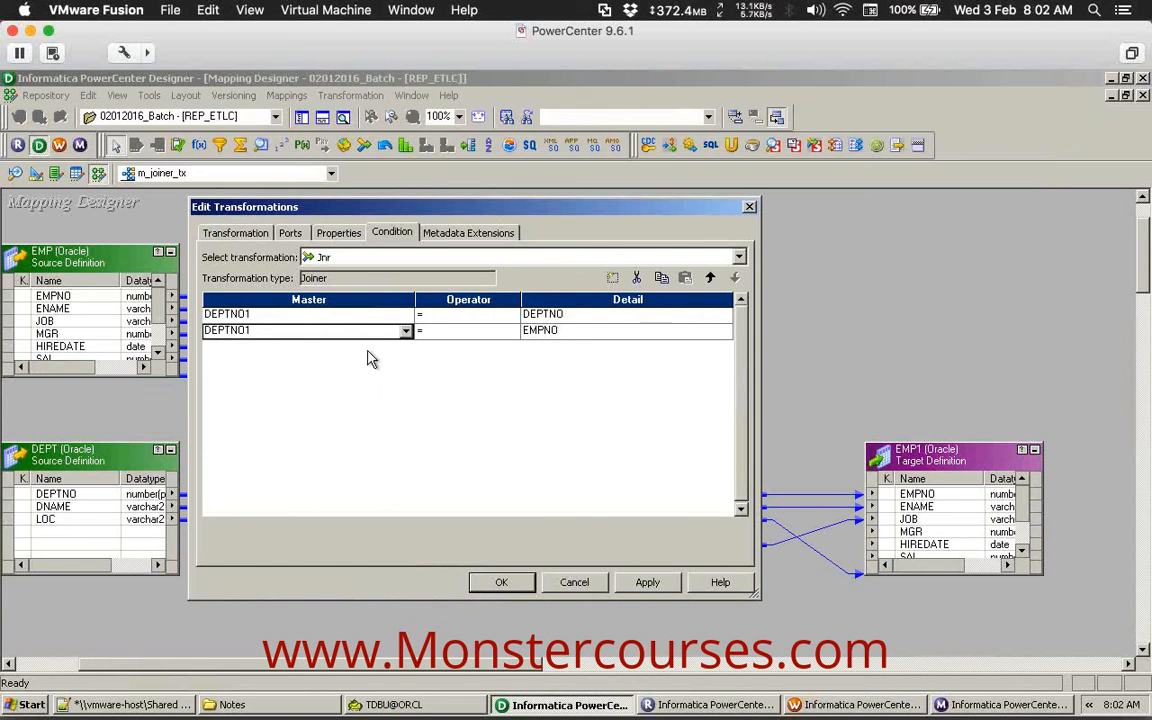
{"action": "left_click", "coordinate": [640, 281]}
{"action": "left_click", "coordinate": [577, 582]}
{"action": "left_click", "coordinate": [446, 437]}
{"action": "left_click", "coordinate": [536, 254]}
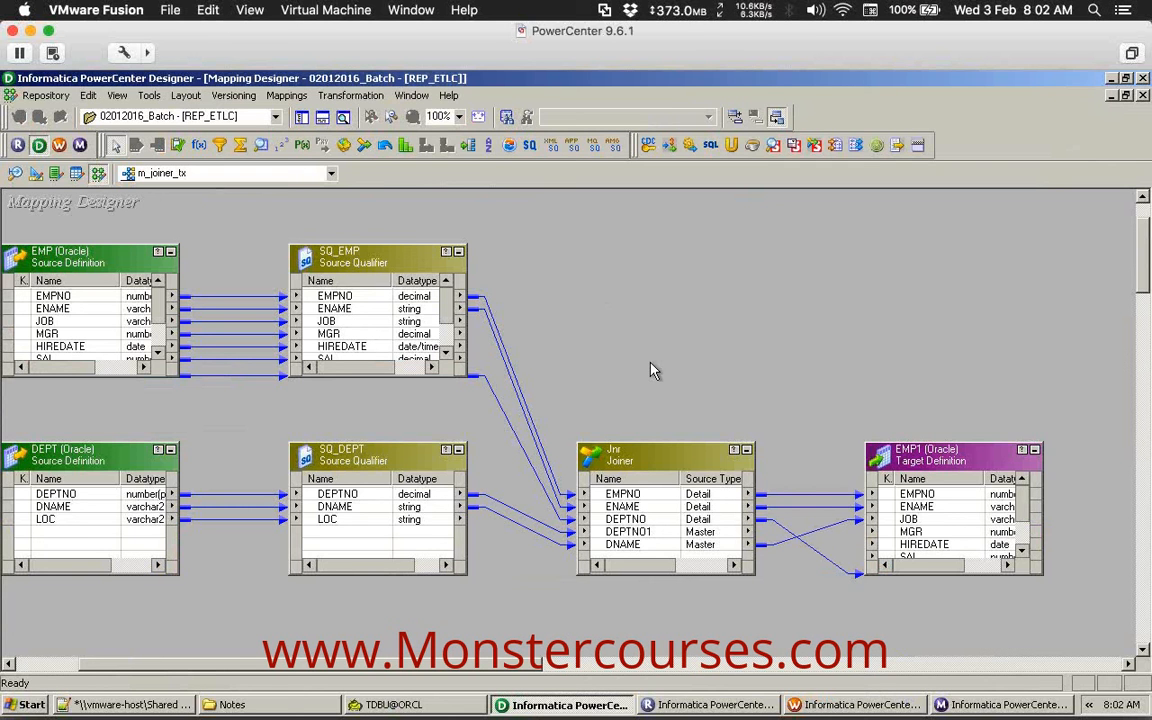
Save the m_joiner_tx mapping and hide the output window in the workspace.
{"action": "key", "text": "ctrl+s"}
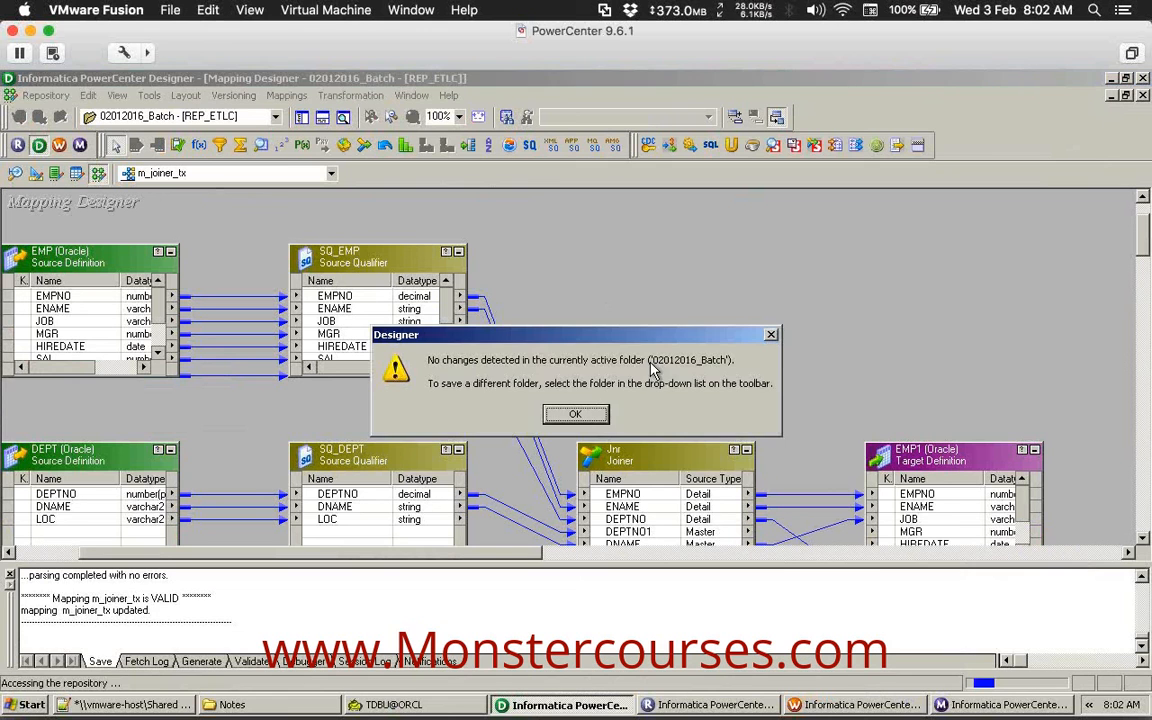
{"action": "left_click", "coordinate": [575, 414]}
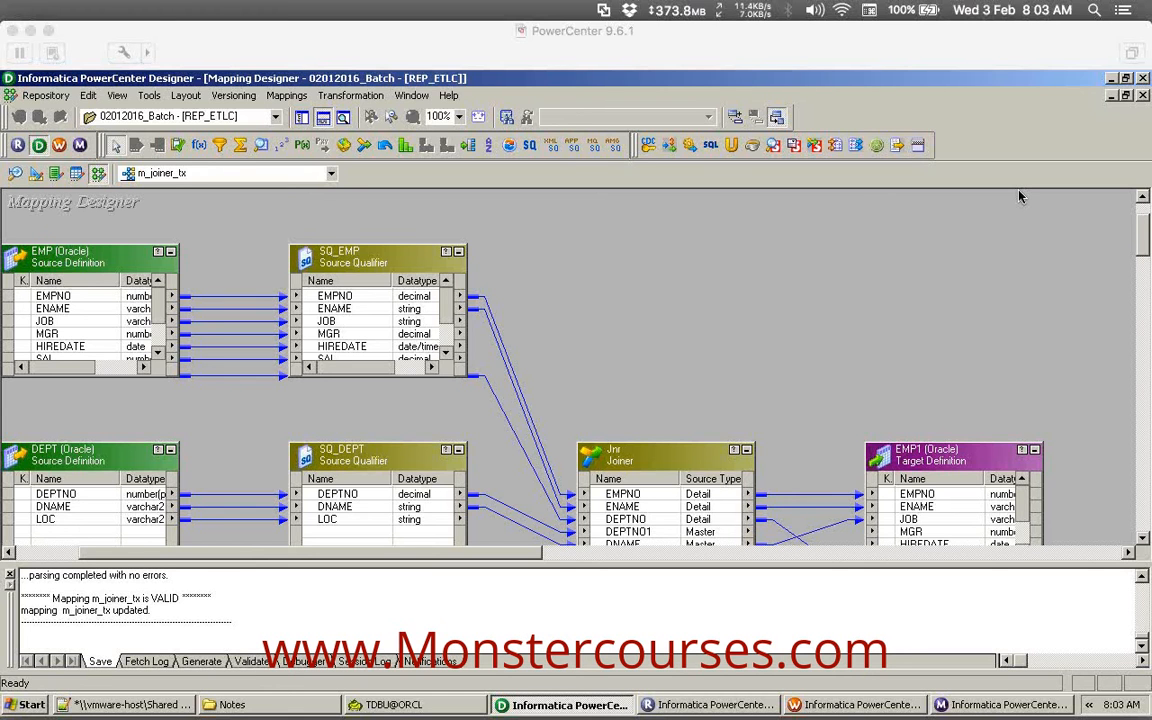
{"action": "left_click", "coordinate": [604, 309]}
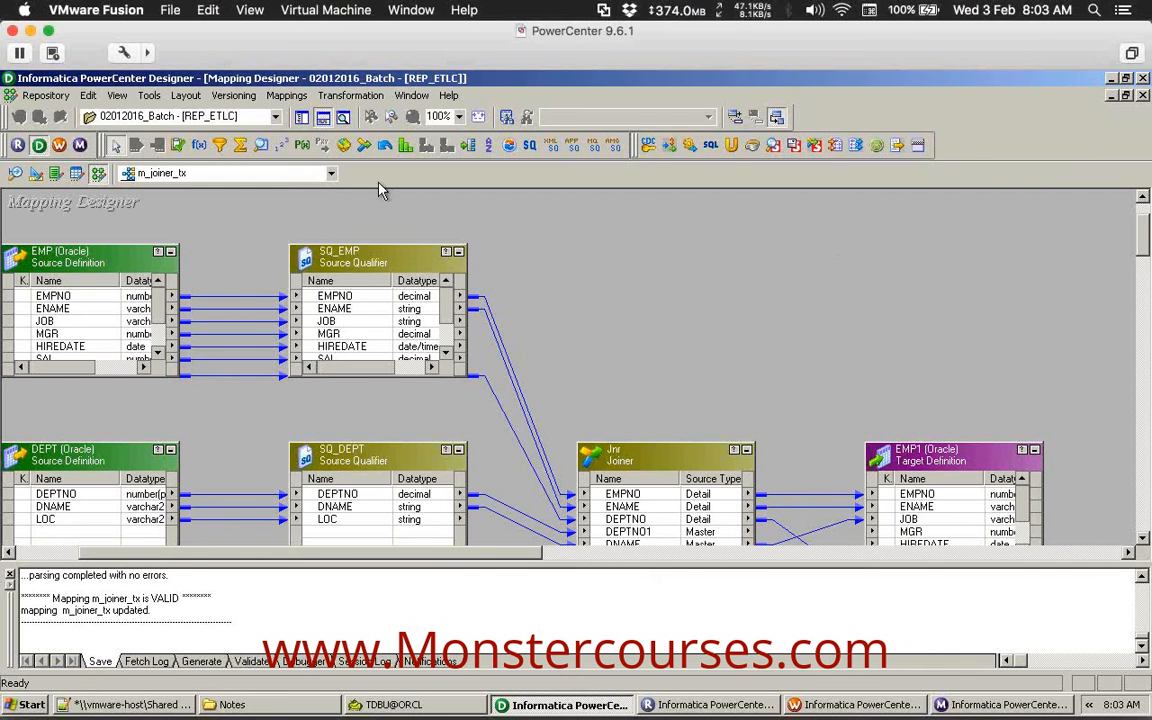
{"action": "left_click", "coordinate": [322, 117]}
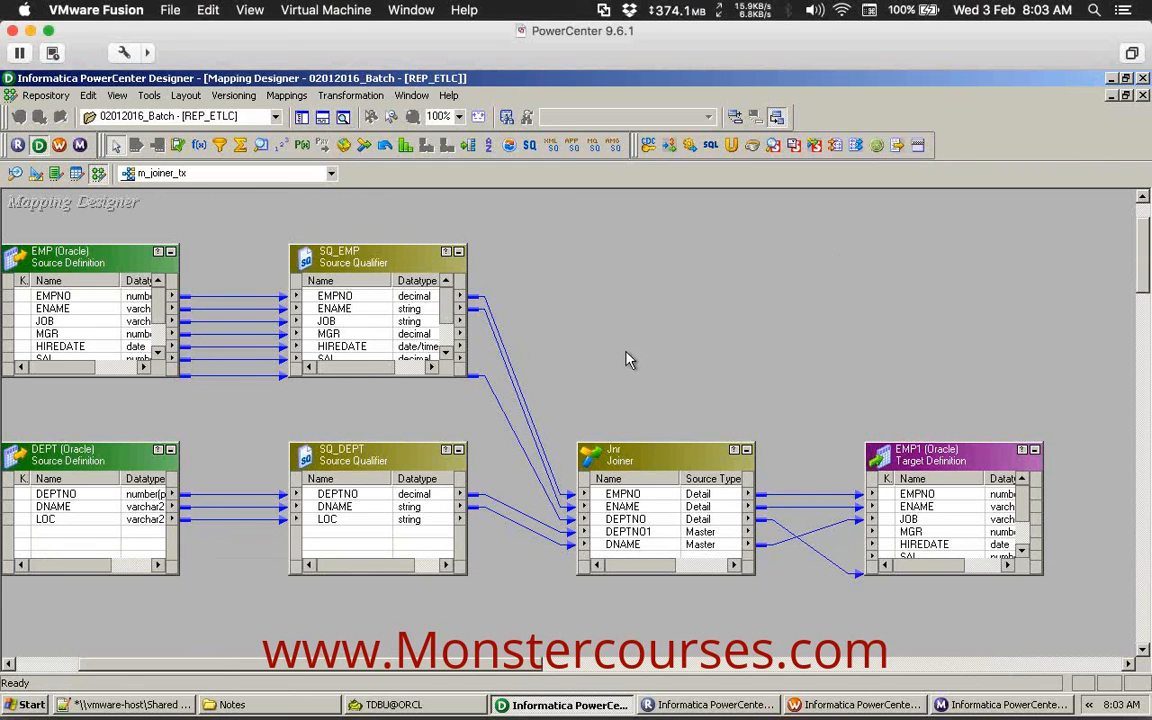
Switch to Notepad++, review the notes diagram chaining tables A to D through joiners J1, J2 and J3, and return to Designer.
{"action": "left_click", "coordinate": [130, 704]}
{"action": "left_click_drag", "start_coordinate": [170, 345], "coordinate": [46, 290]}
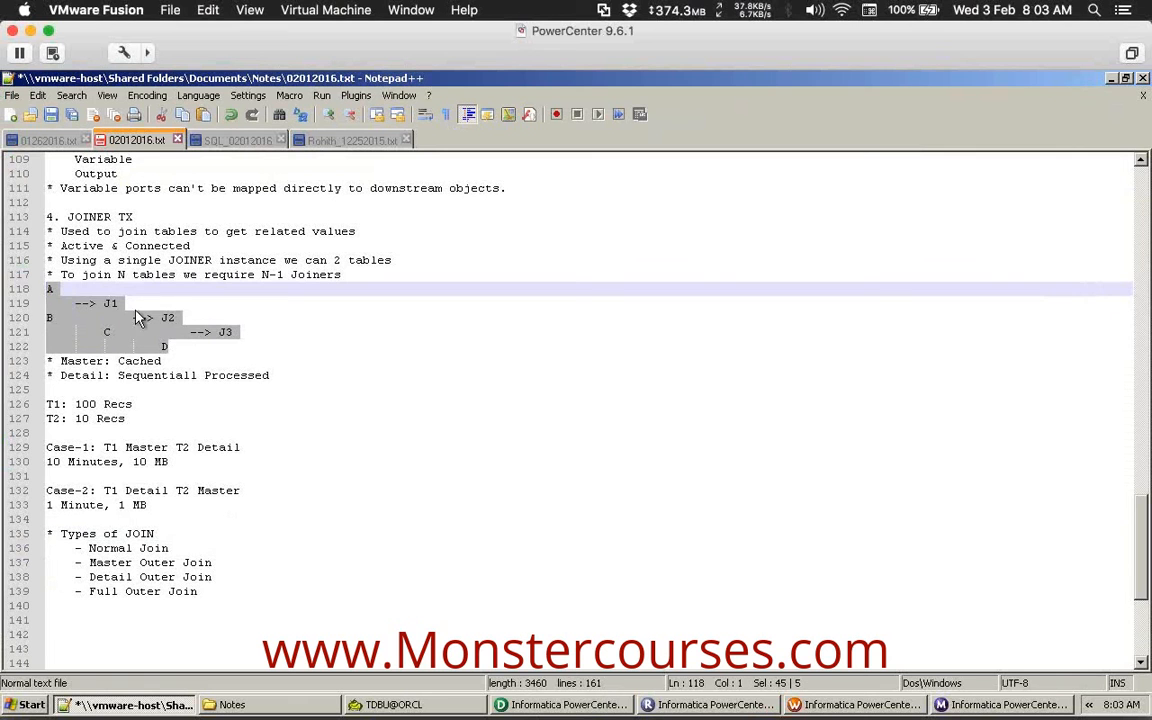
{"action": "left_click", "coordinate": [185, 348]}
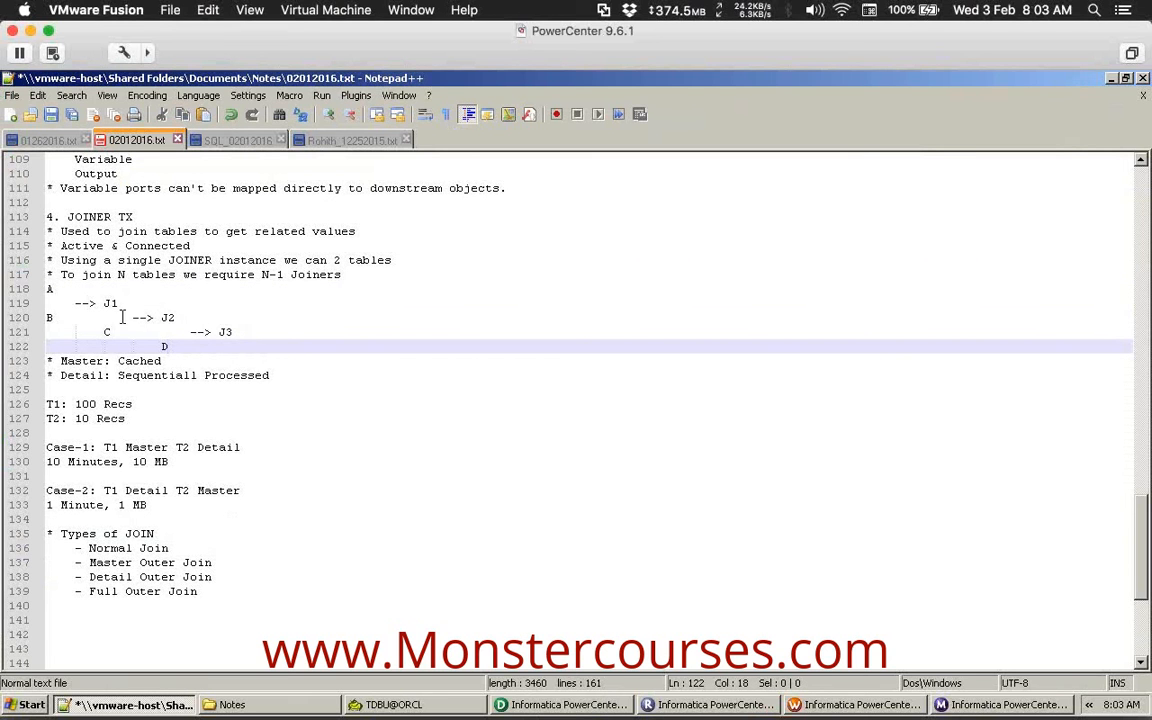
{"action": "left_click_drag", "start_coordinate": [168, 347], "coordinate": [40, 290]}
{"action": "left_click", "coordinate": [160, 318]}
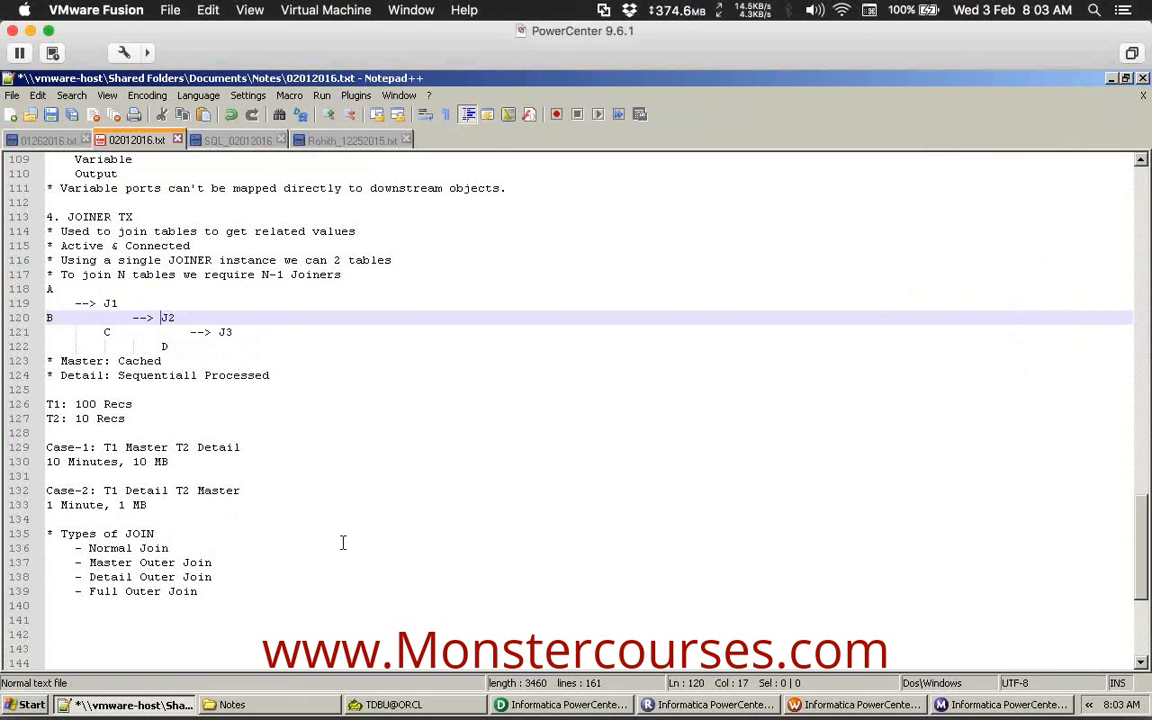
{"action": "double_click", "coordinate": [111, 303]}
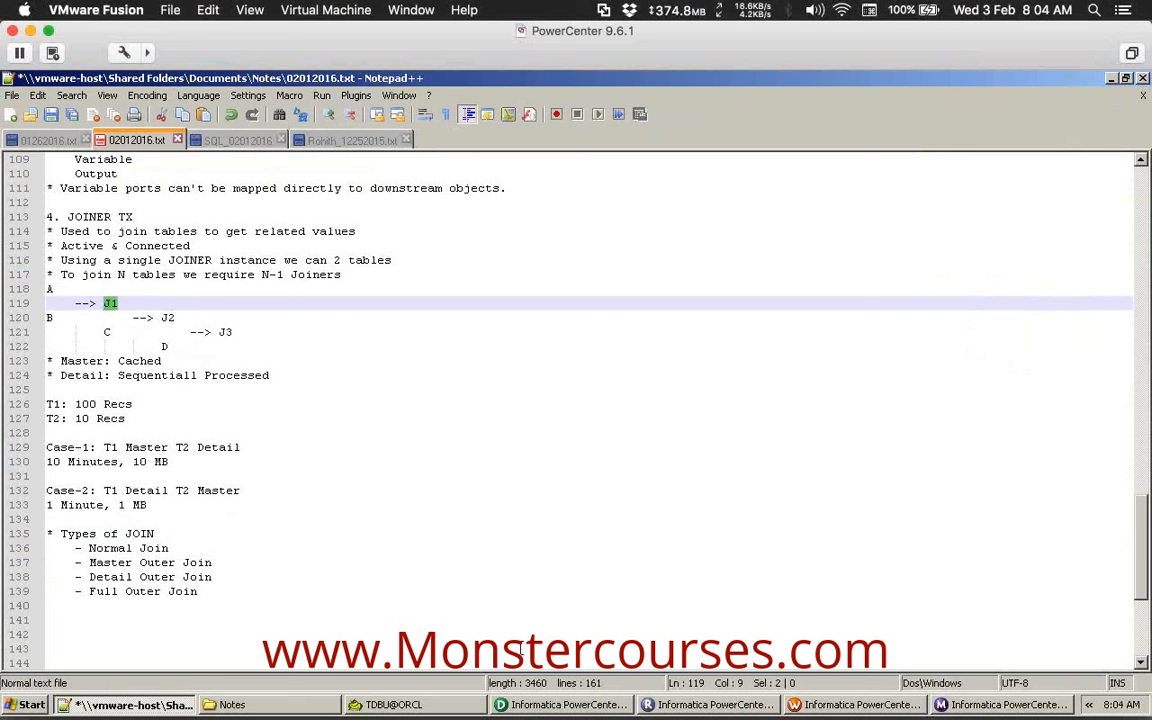
{"action": "left_click", "coordinate": [565, 705]}
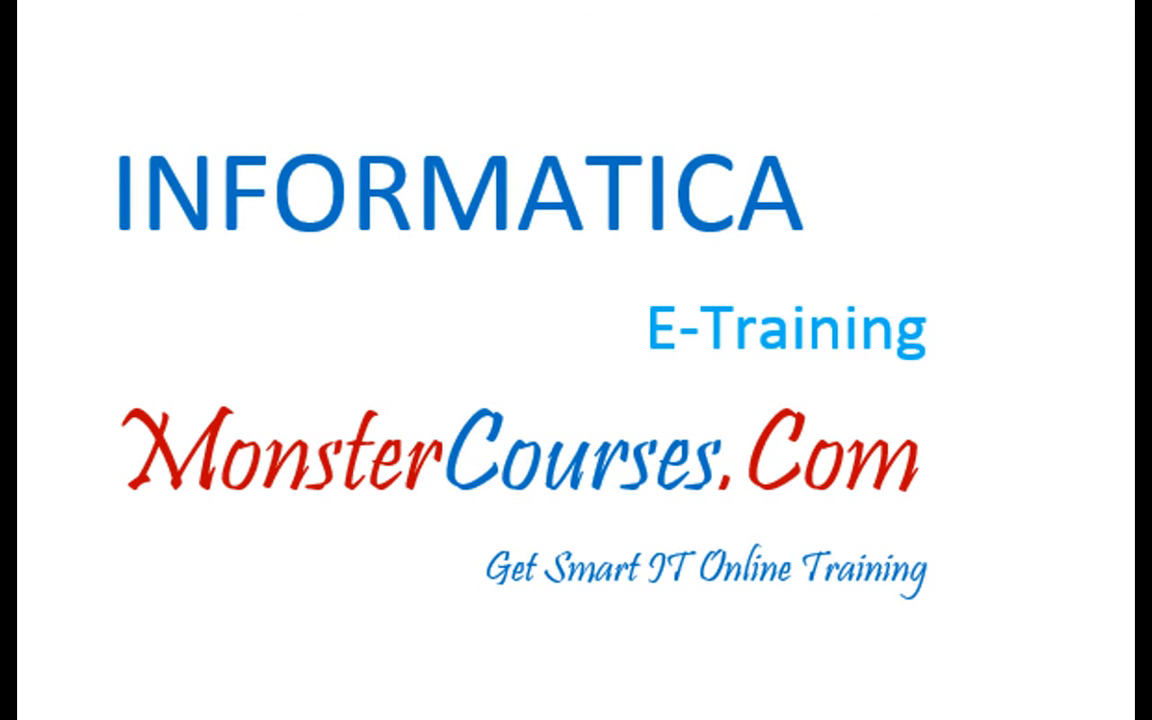